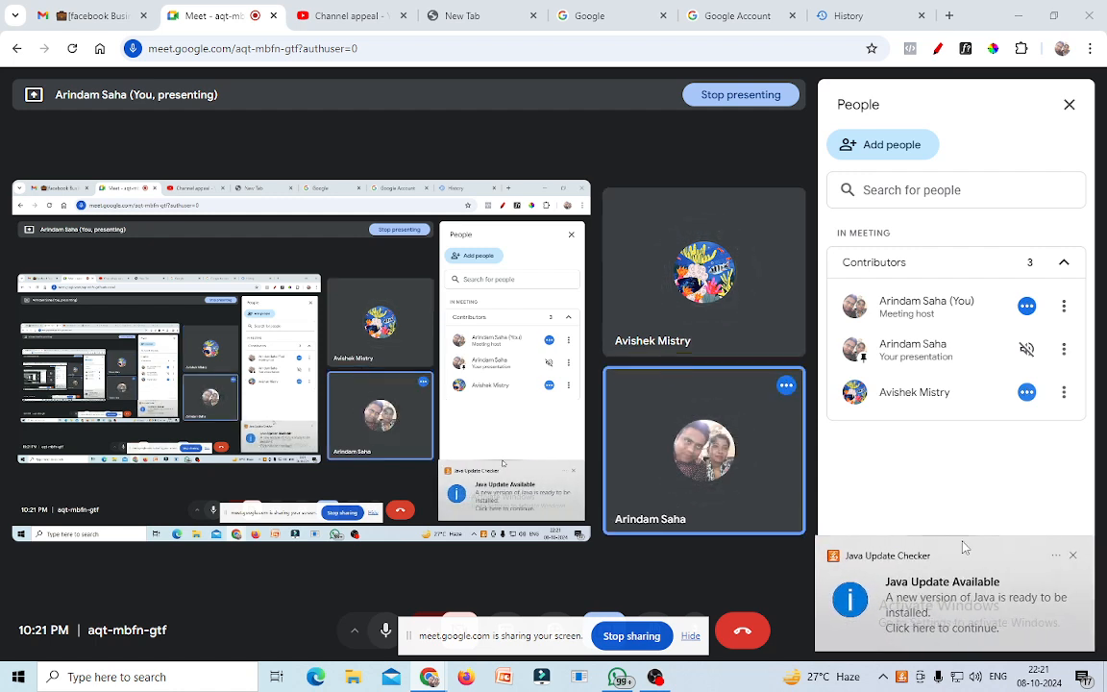
# Dismiss the Java notice, minimise Chrome and OBS, and launch Excel 2007 with a blank workbook.
pyautogui.click(1073, 557)
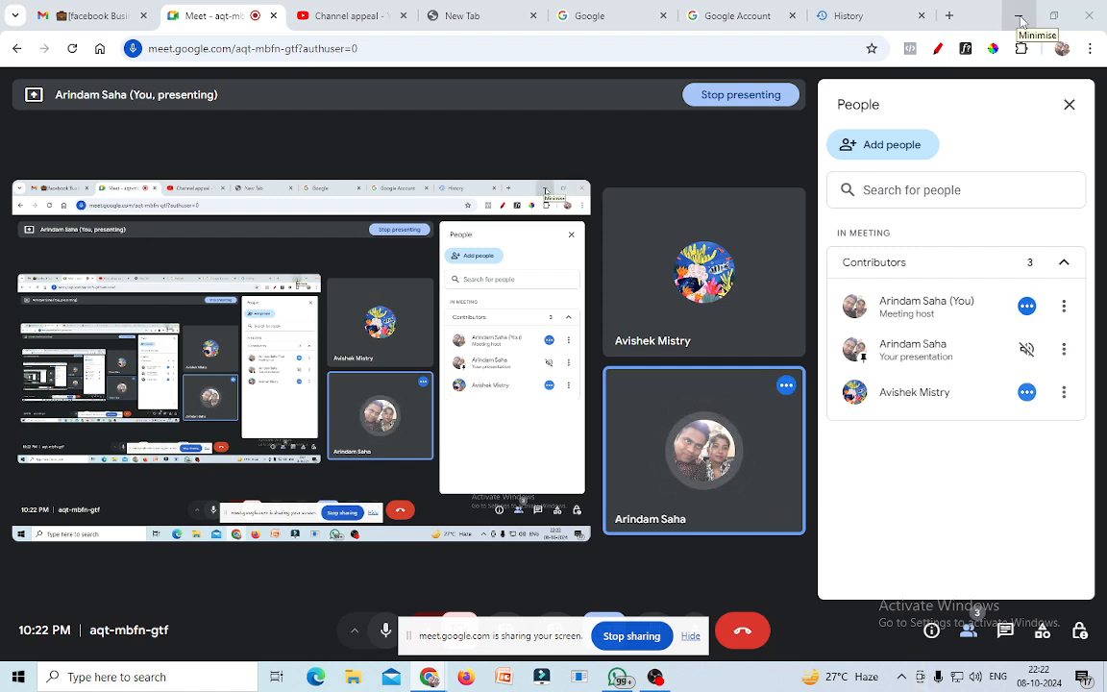
pyautogui.click(1020, 16)
pyautogui.click(1020, 9)
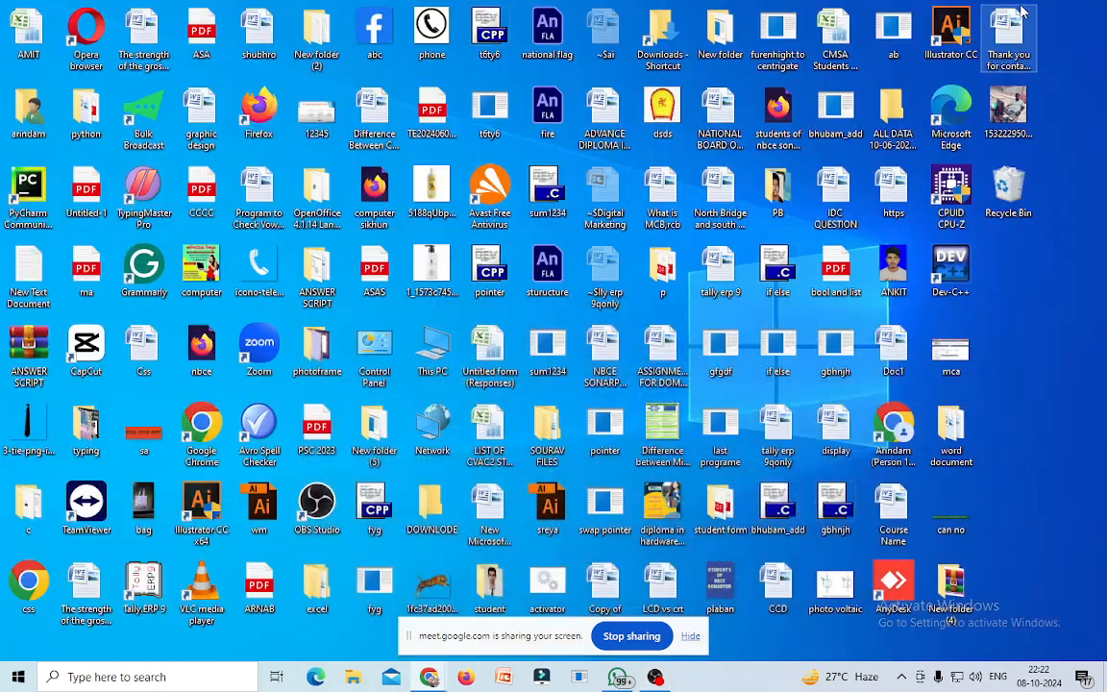
pyautogui.click(111, 677)
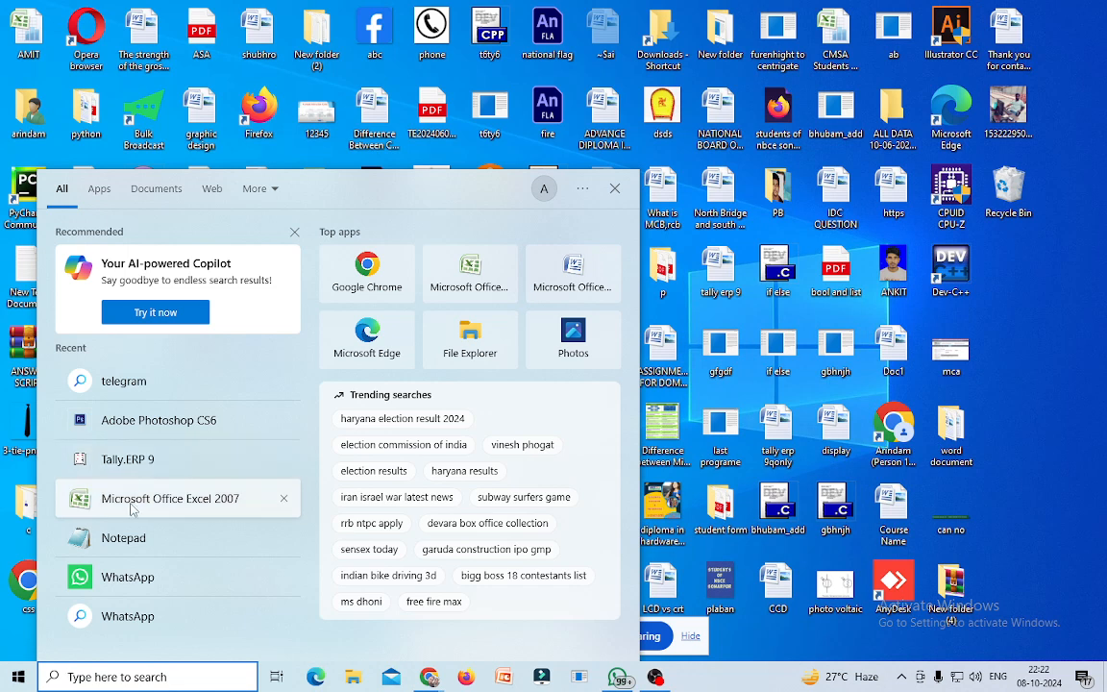
pyautogui.click(135, 499)
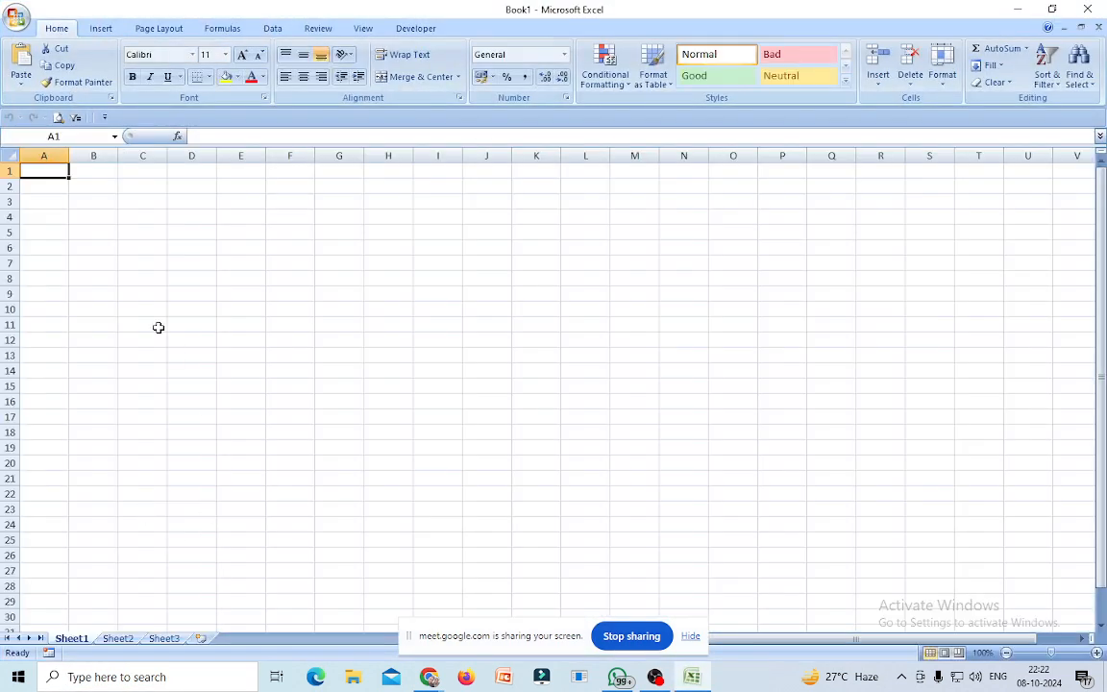
pyautogui.click(87, 185)
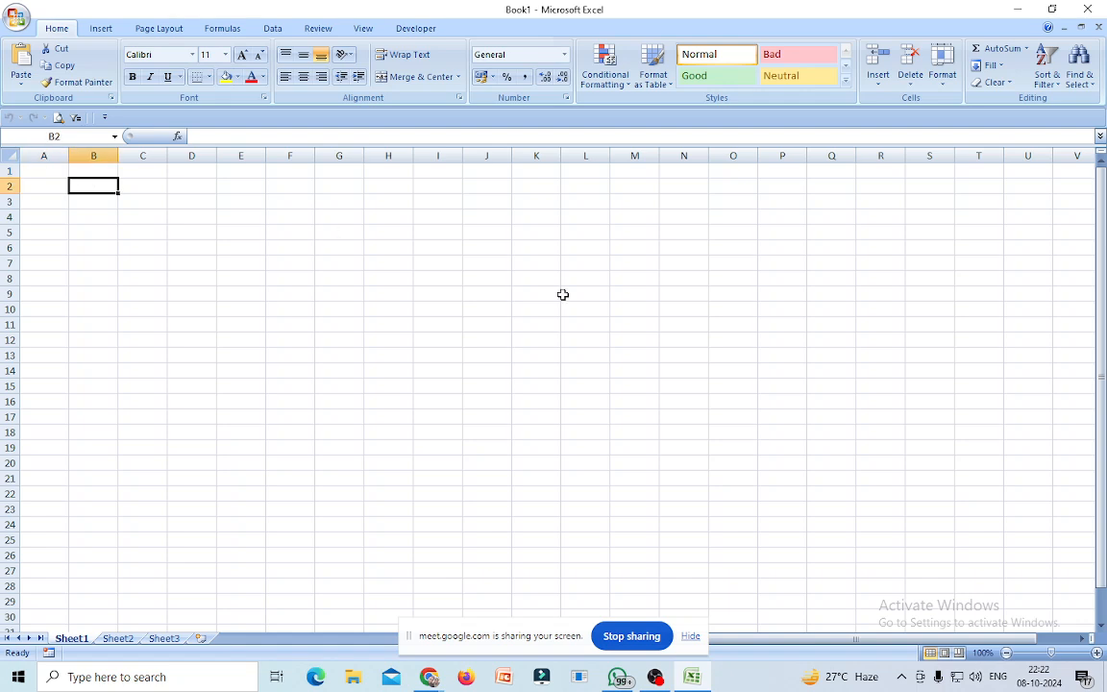
# Enter the heading NAME OF THE STAFF in B2 and autofit column B.
pyautogui.write('NAME OF THE')
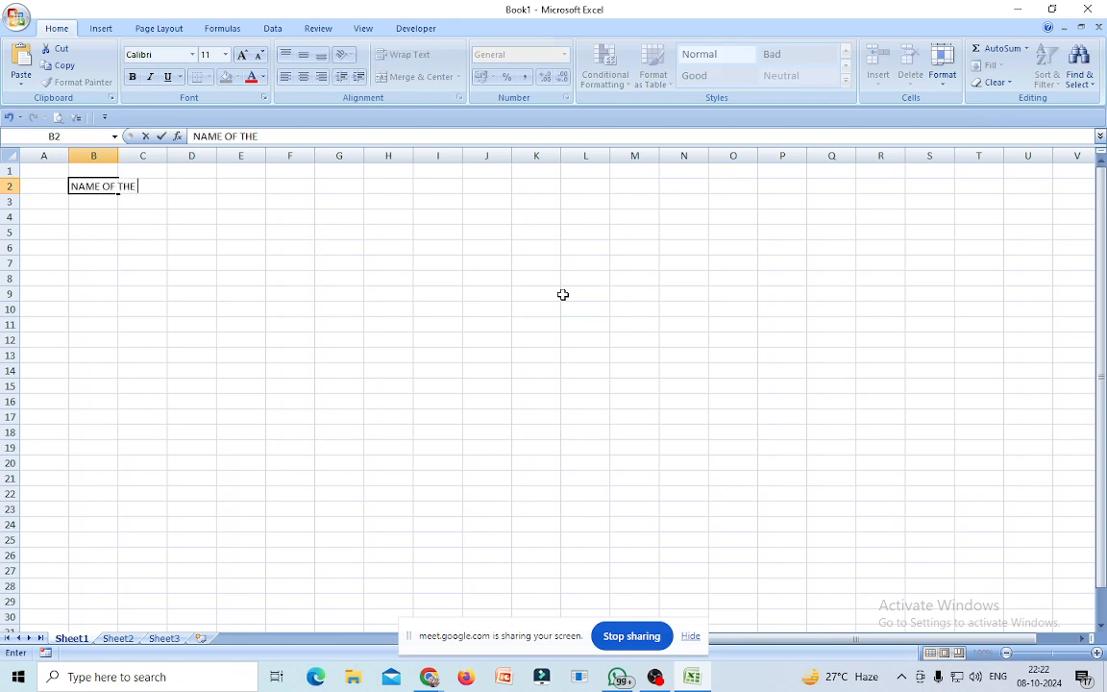
pyautogui.write(' STAFF')
pyautogui.click(437, 370)
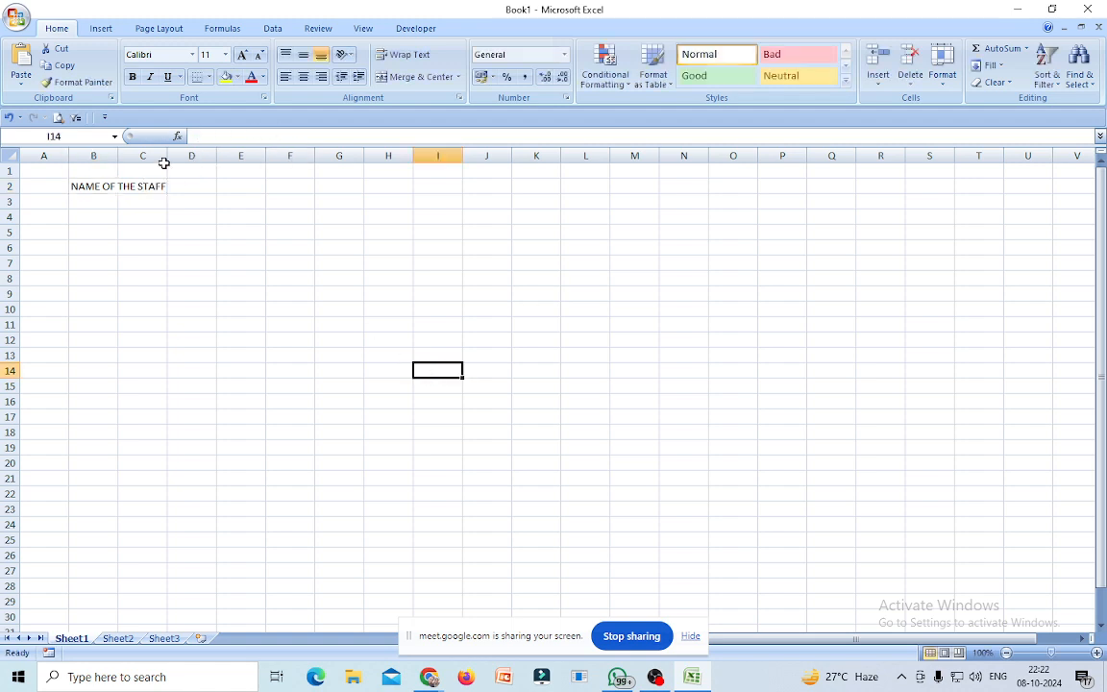
pyautogui.doubleClick(119, 156)
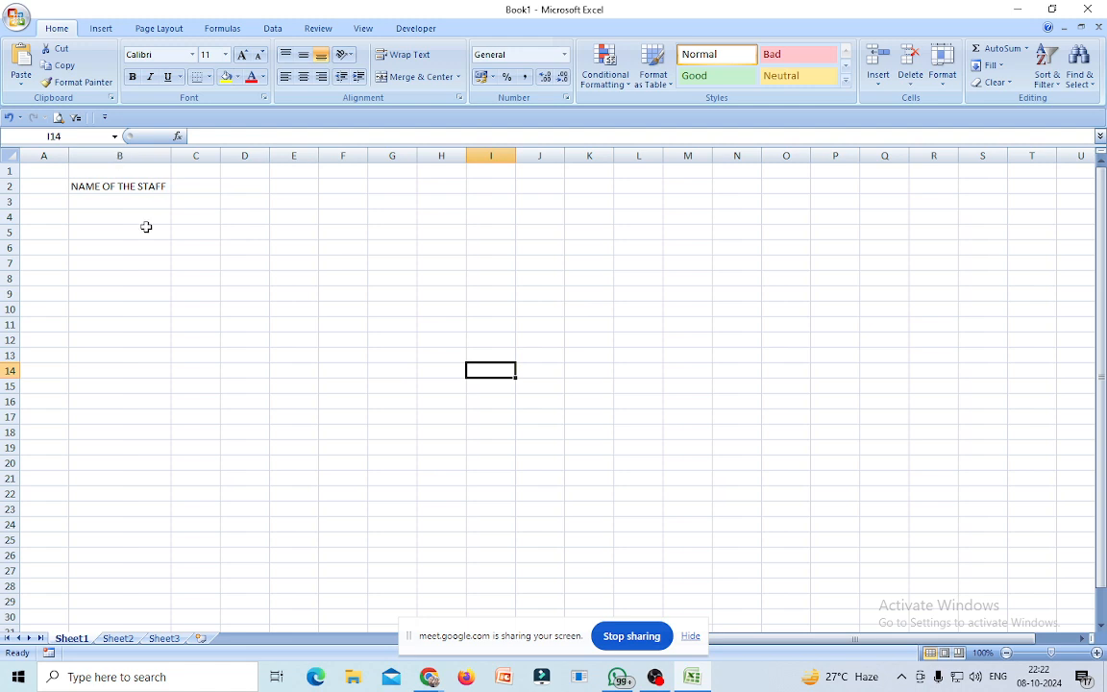
# Enter the first three staff names FDDF, FSDG and GHFGH in B3:B5.
pyautogui.click(112, 201)
pyautogui.write('FDDF')
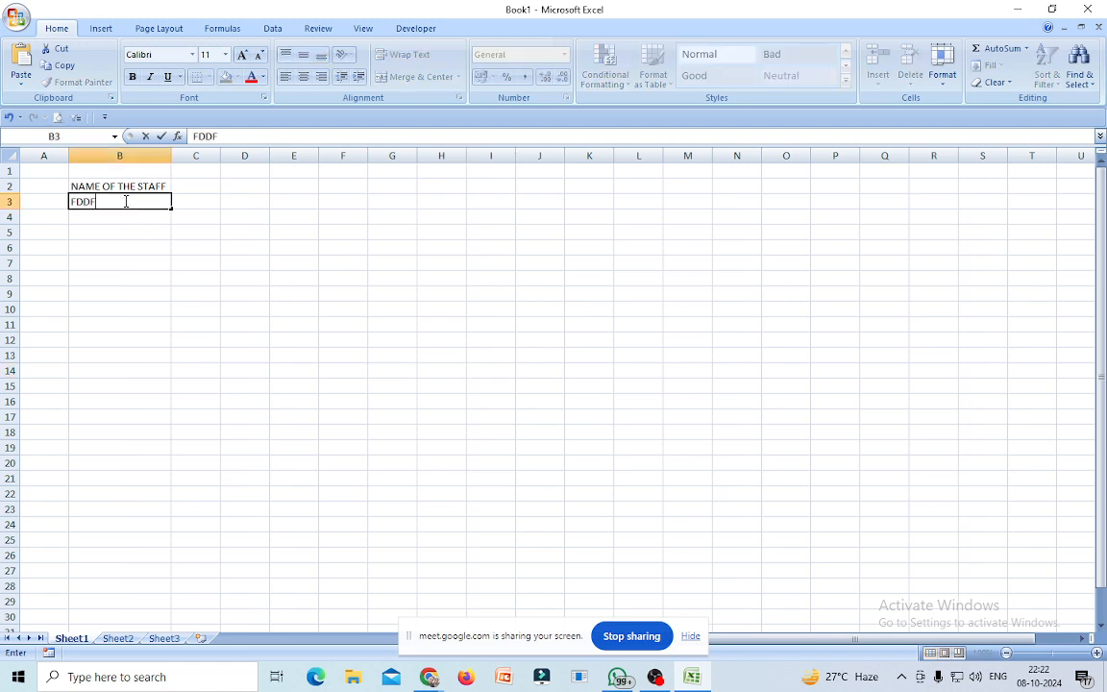
pyautogui.press('Return')
pyautogui.write('FSDG')
pyautogui.press('Left')
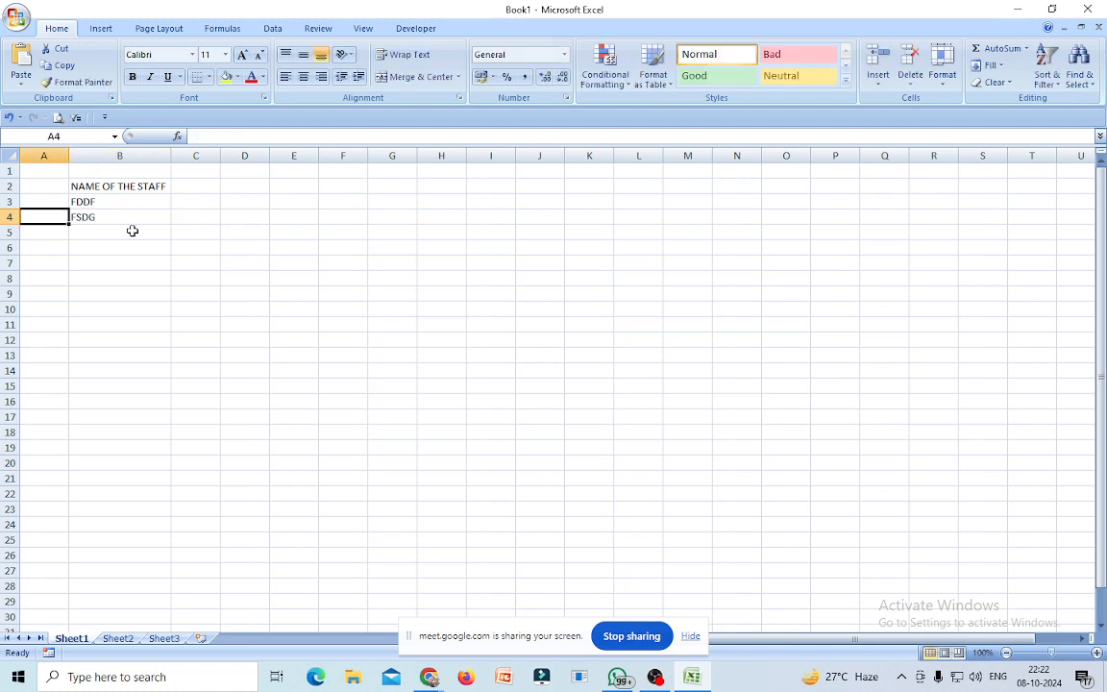
pyautogui.click(133, 230)
pyautogui.write('GHFGH')
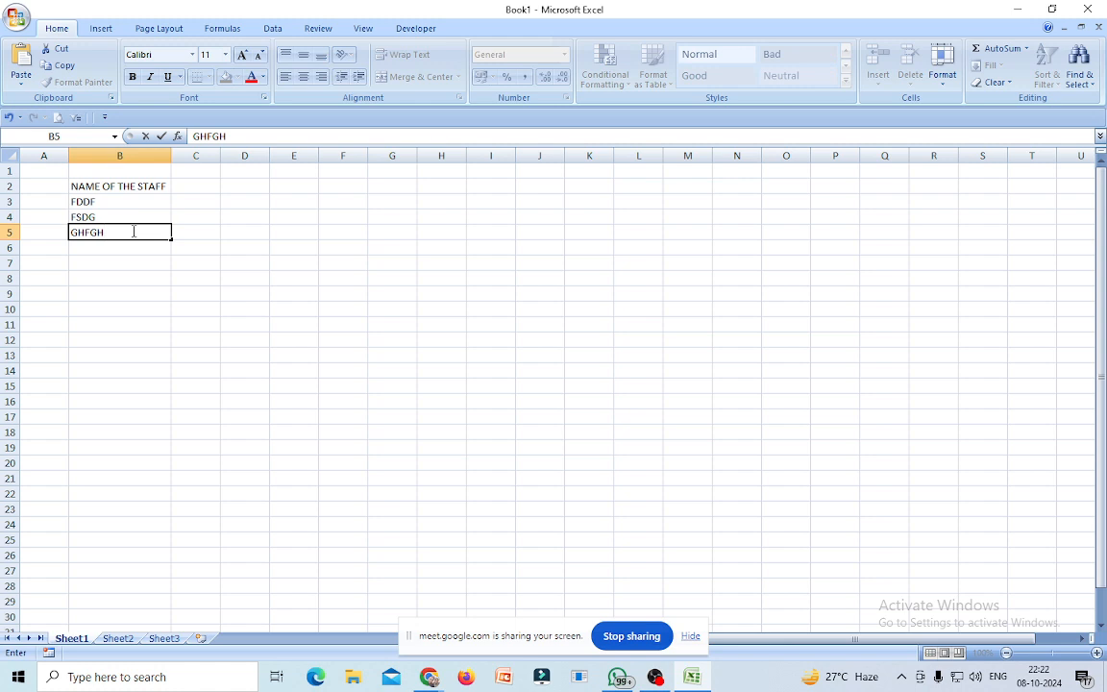
pyautogui.press('Return')
# Enter TERTRET, SDFSDF and DFSDF in B6:B8, then type BASIC PAY in C2.
pyautogui.write('TERTRET')
pyautogui.press('Return')
pyautogui.write('SDFSDF')
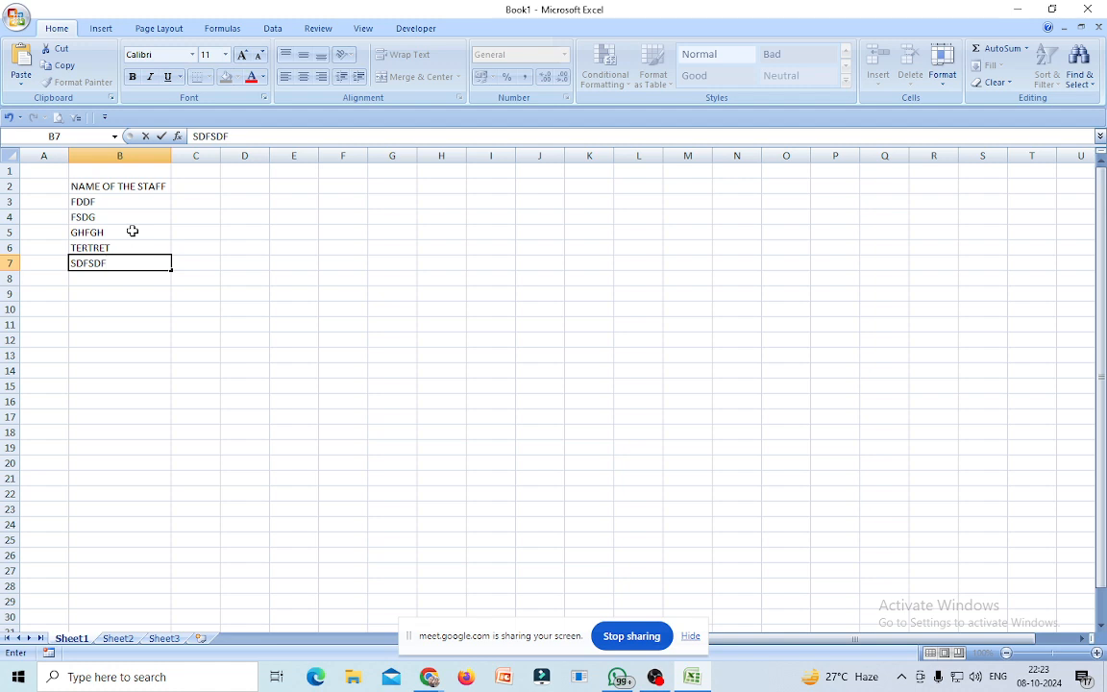
pyautogui.press('Return')
pyautogui.write('DFSDF')
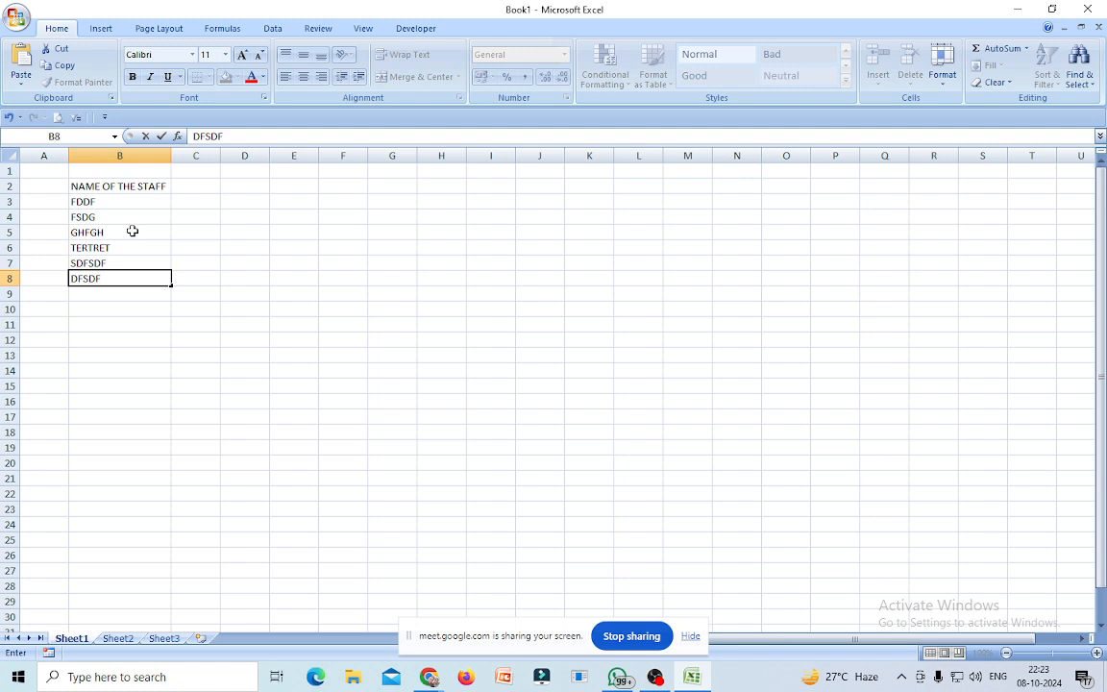
pyautogui.click(256, 310)
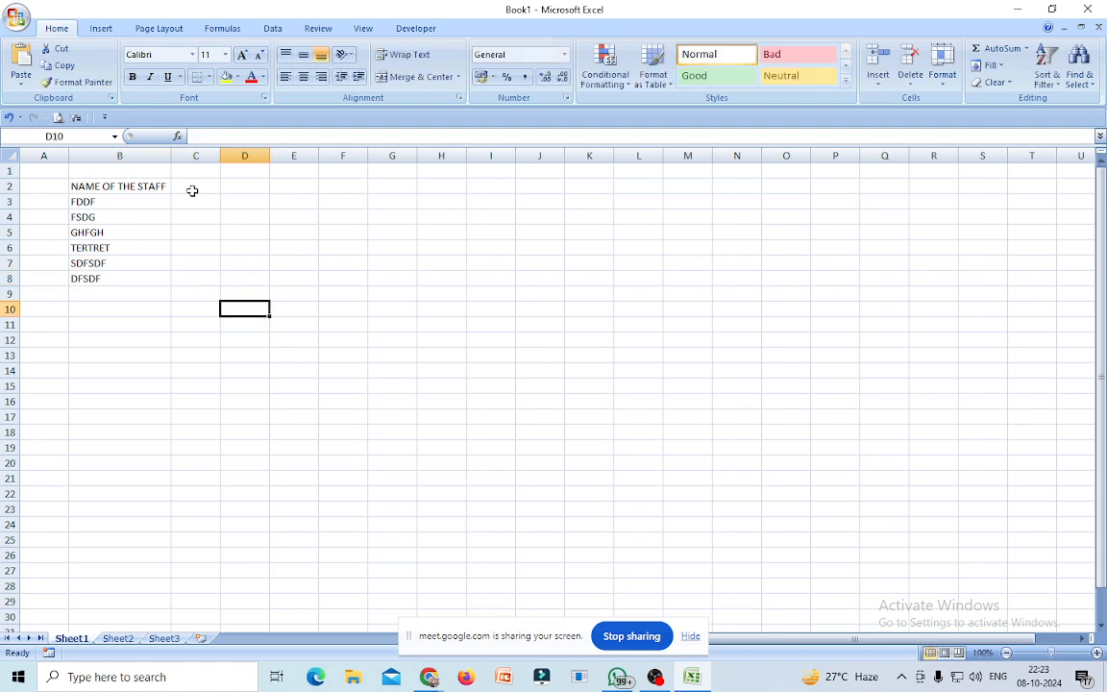
pyautogui.click(192, 190)
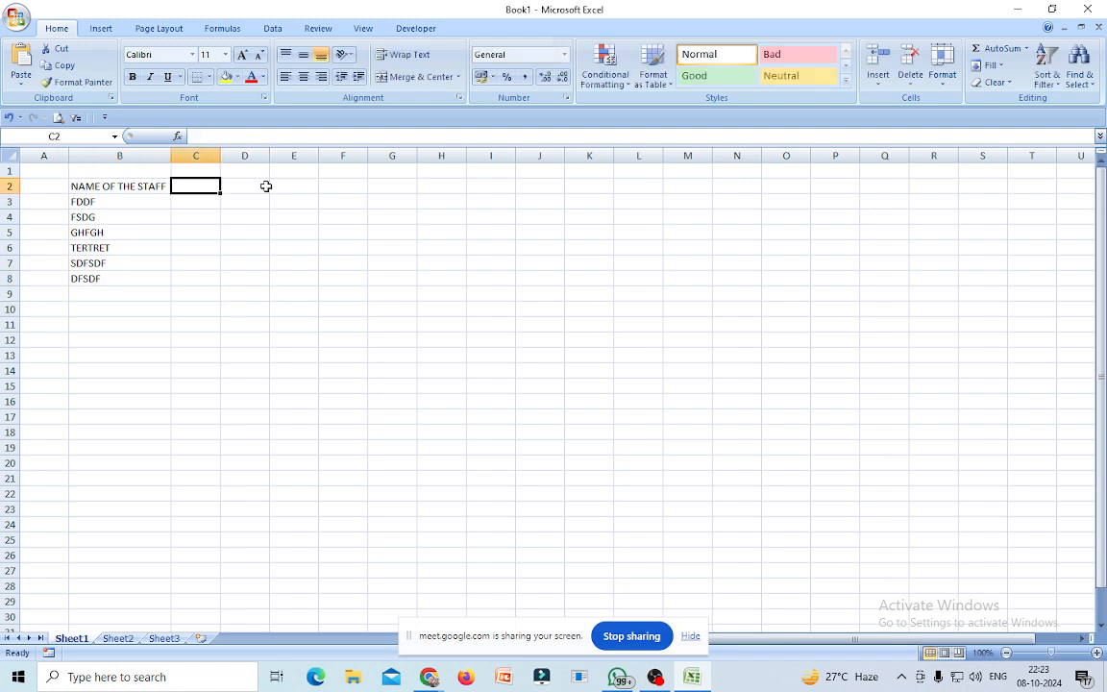
pyautogui.write('BASIC')
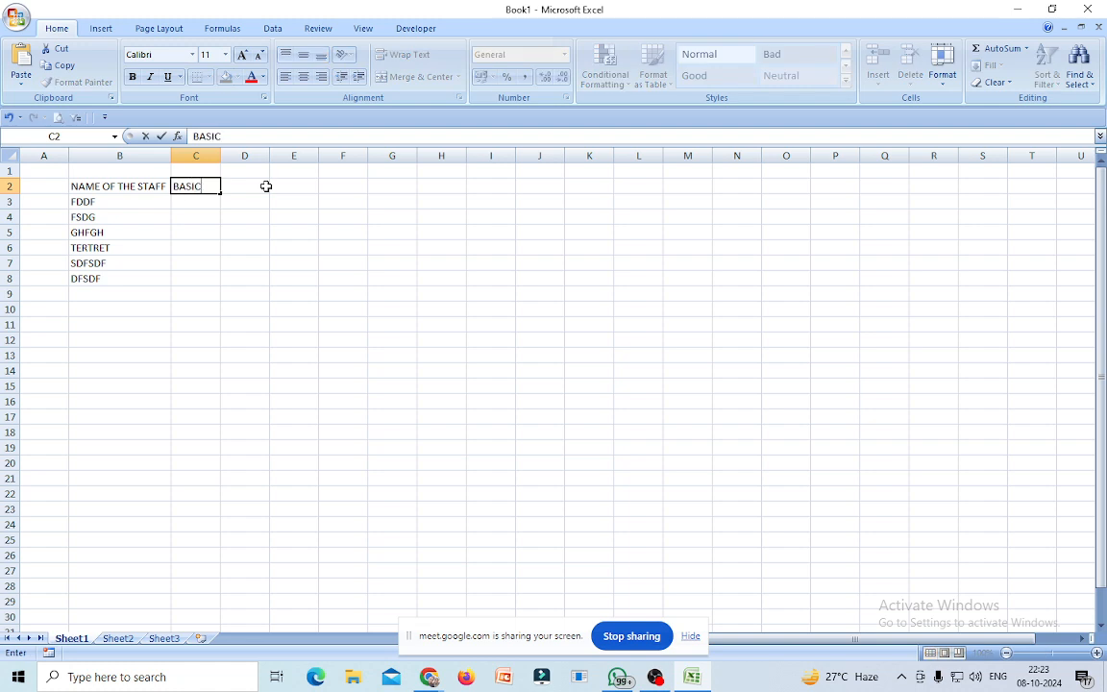
pyautogui.write(' PAY')
# Autofit column C for BASIC PAY and enter 6000 and 7000 in C3:C4.
pyautogui.click(348, 229)
pyautogui.doubleClick(220, 156)
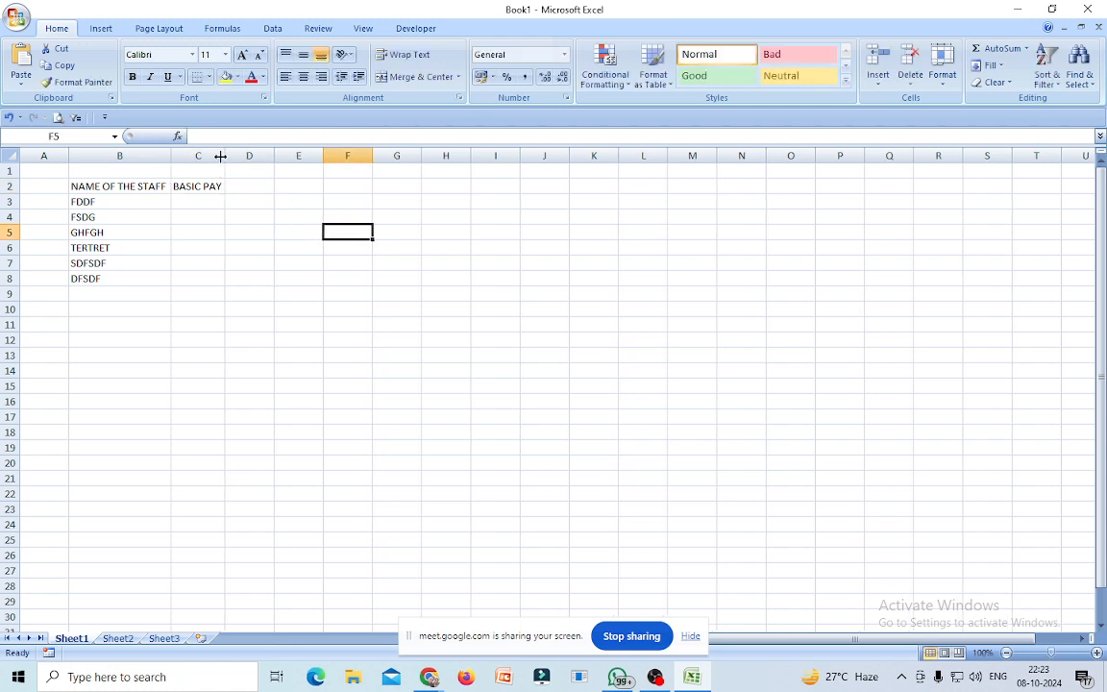
pyautogui.click(192, 199)
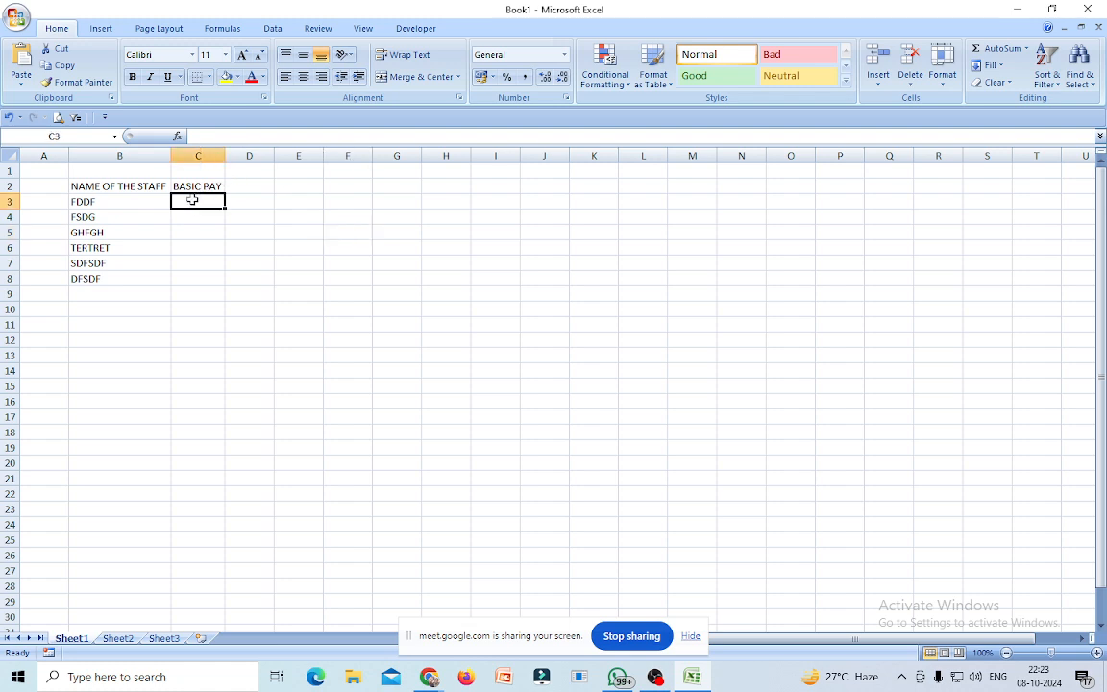
pyautogui.write('6000')
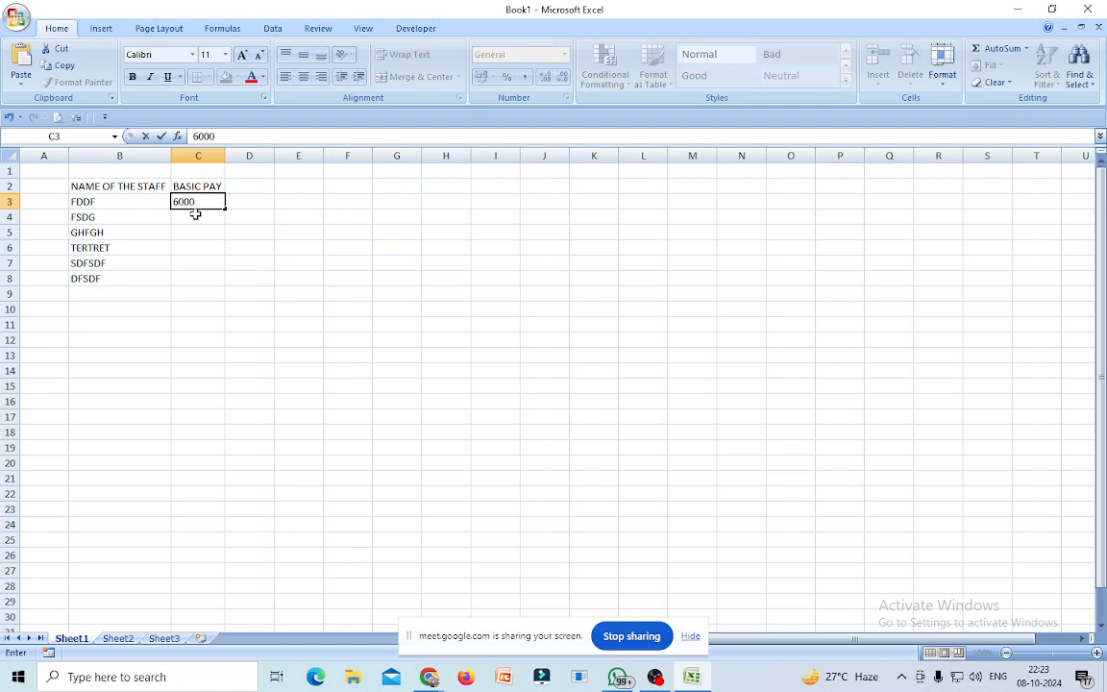
pyautogui.press('Return')
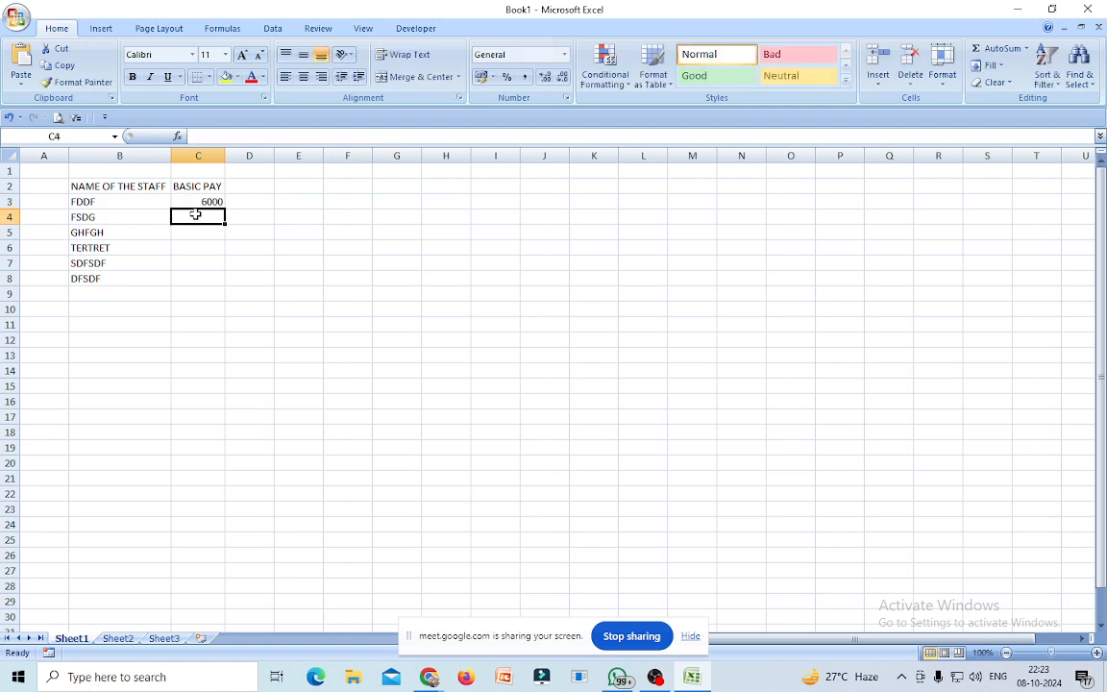
pyautogui.write('70000')
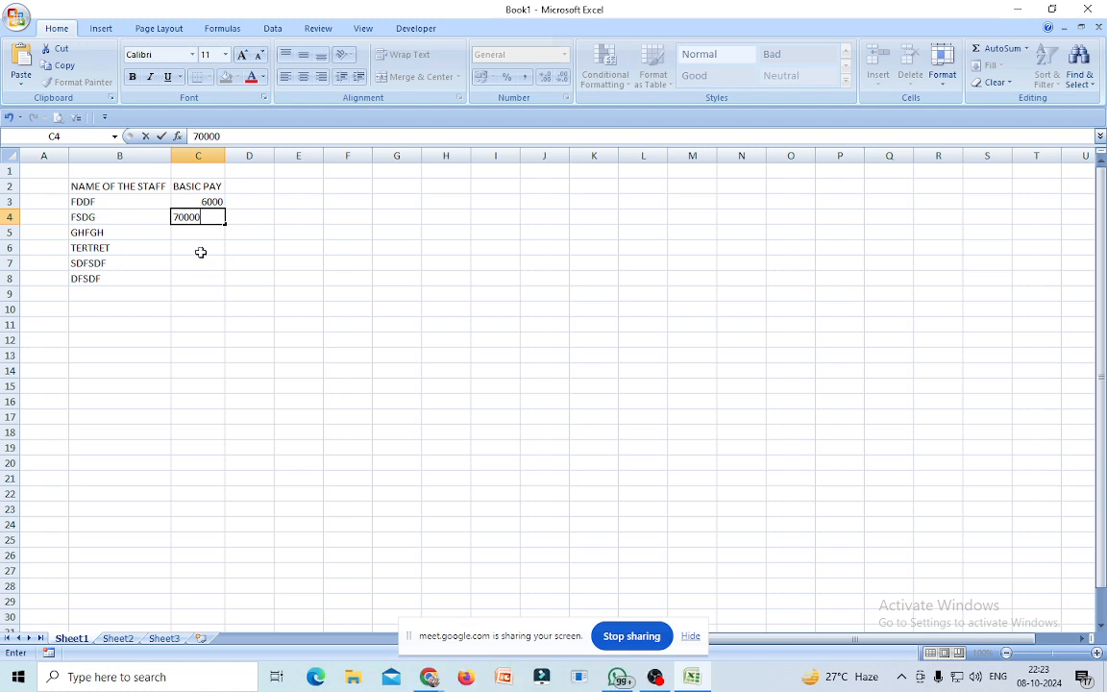
pyautogui.press('BackSpace')
pyautogui.click(202, 248)
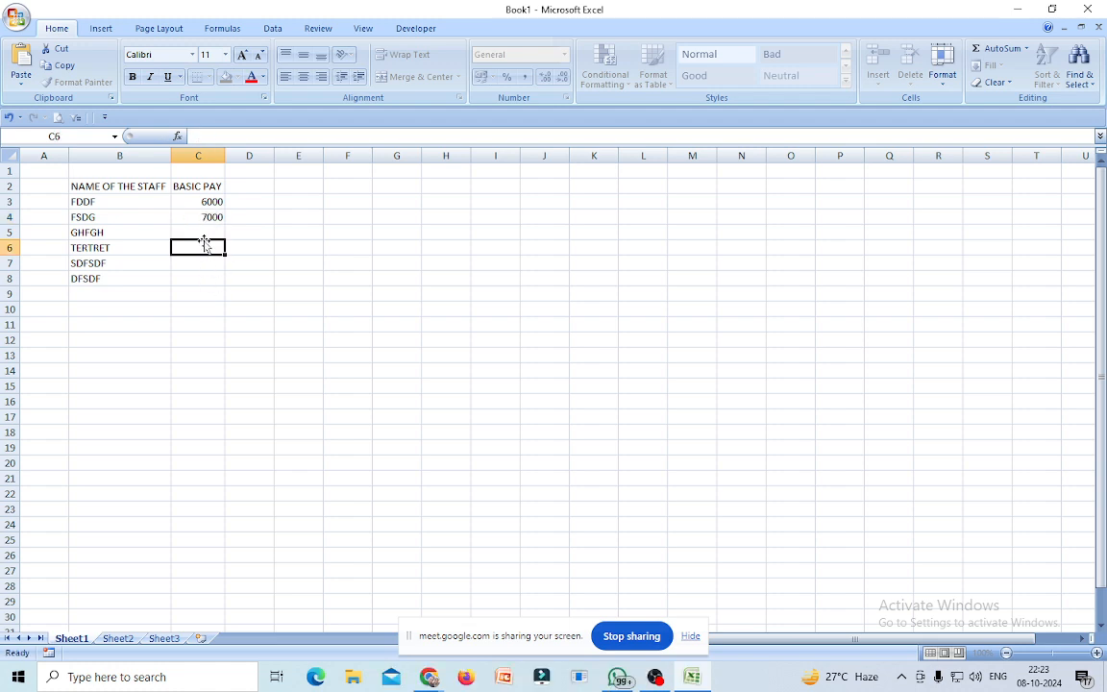
# Enter the remaining basic pays 10000, 12000, 14000 and 15000 in C5:C8.
pyautogui.click(205, 232)
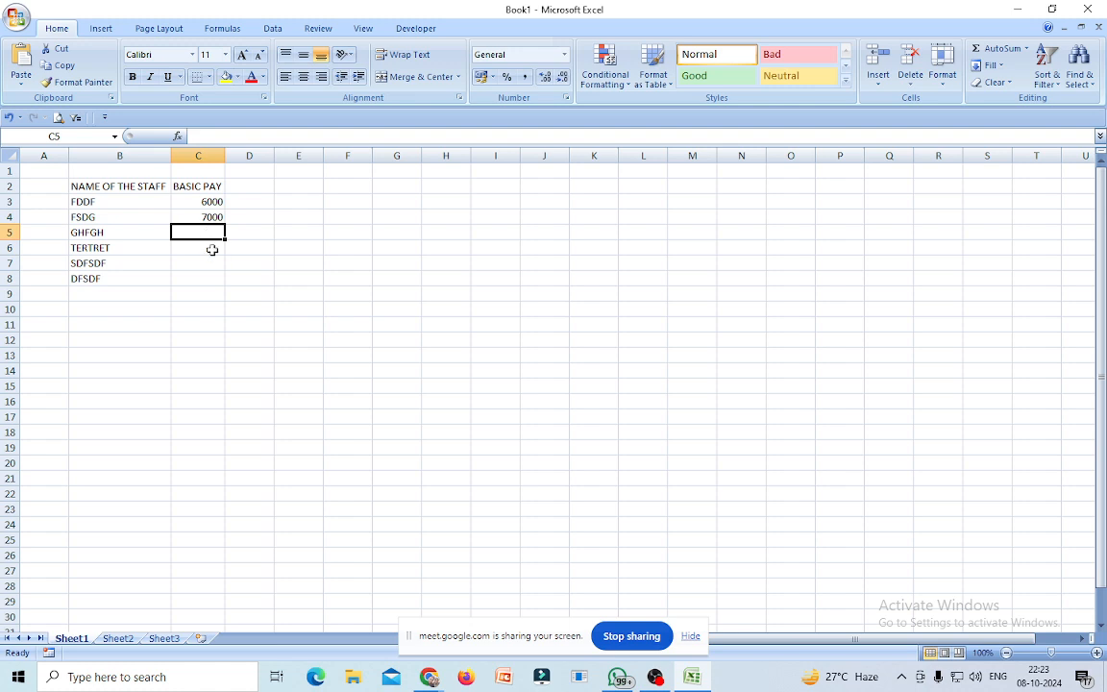
pyautogui.write('10000')
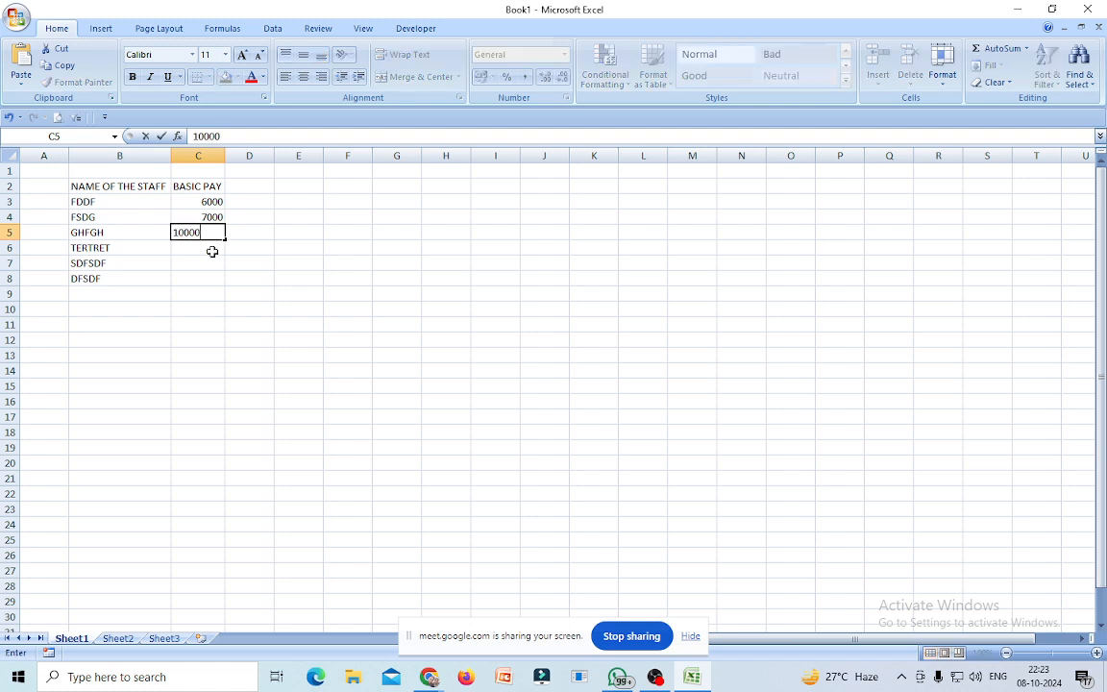
pyautogui.click(213, 251)
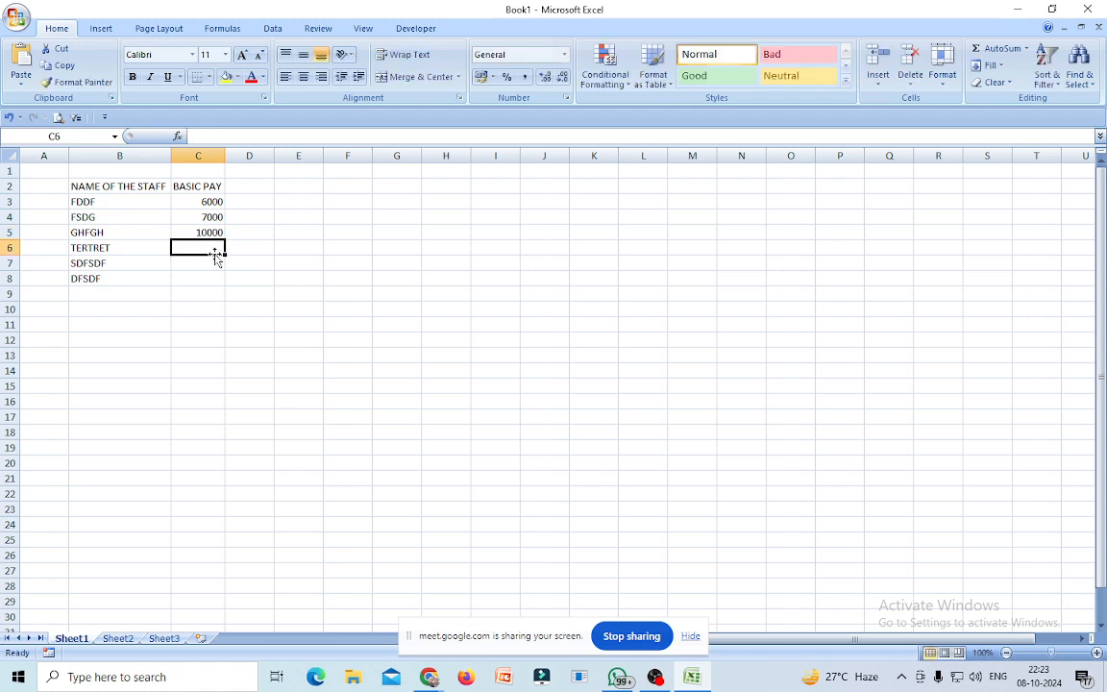
pyautogui.write('12')
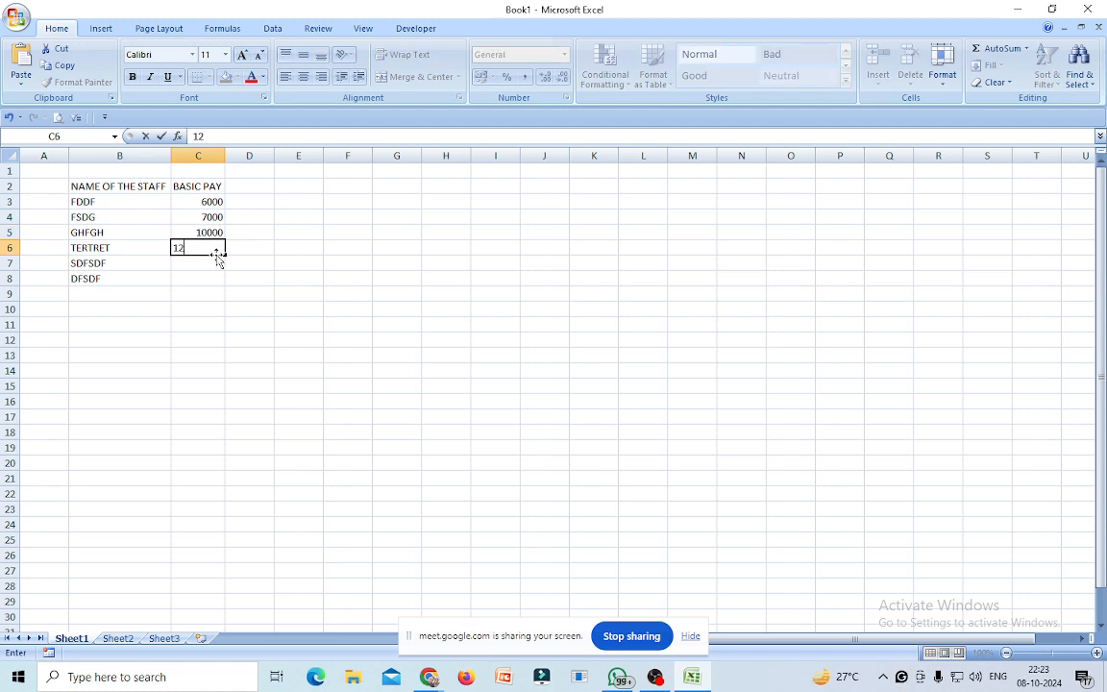
pyautogui.write('000')
pyautogui.click(218, 260)
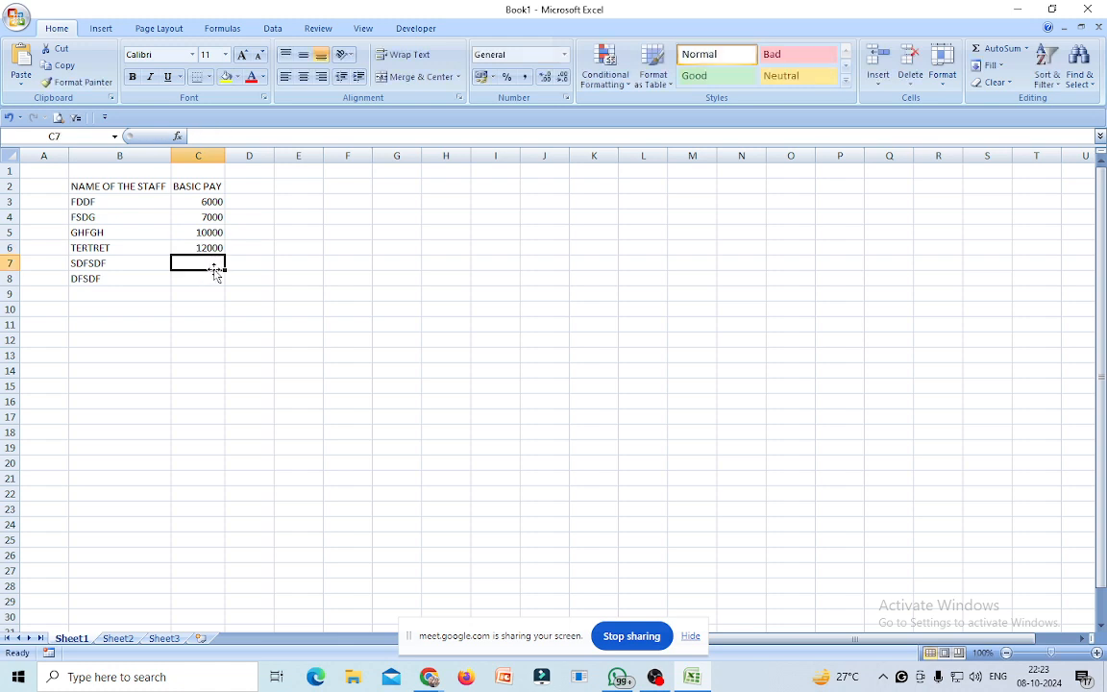
pyautogui.write('14000')
pyautogui.press('Return')
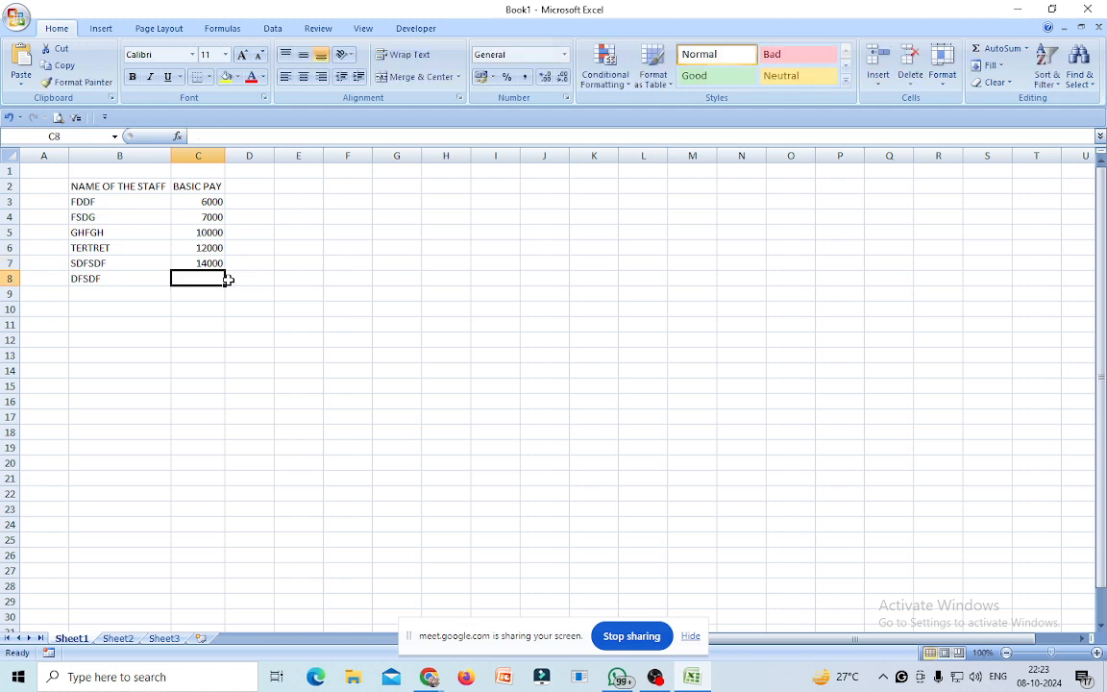
pyautogui.write('15000')
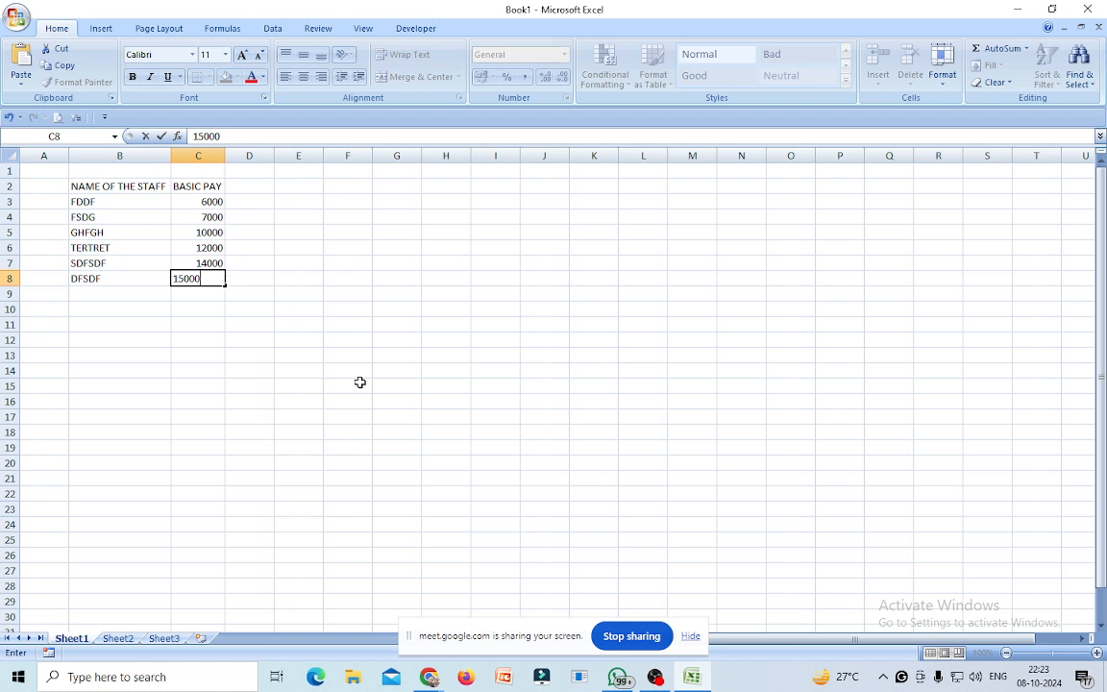
pyautogui.click(419, 432)
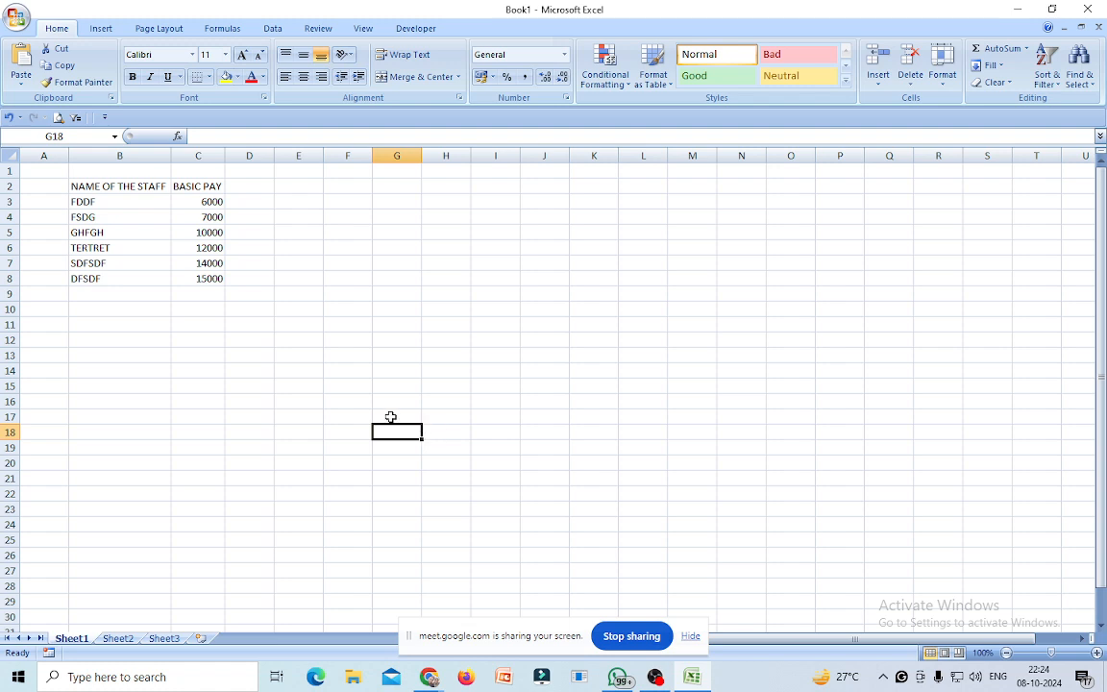
# Head D2 'DA @ 50%' and fill =C3*50% down D3:D8, giving 3000 to 7500.
pyautogui.click(247, 183)
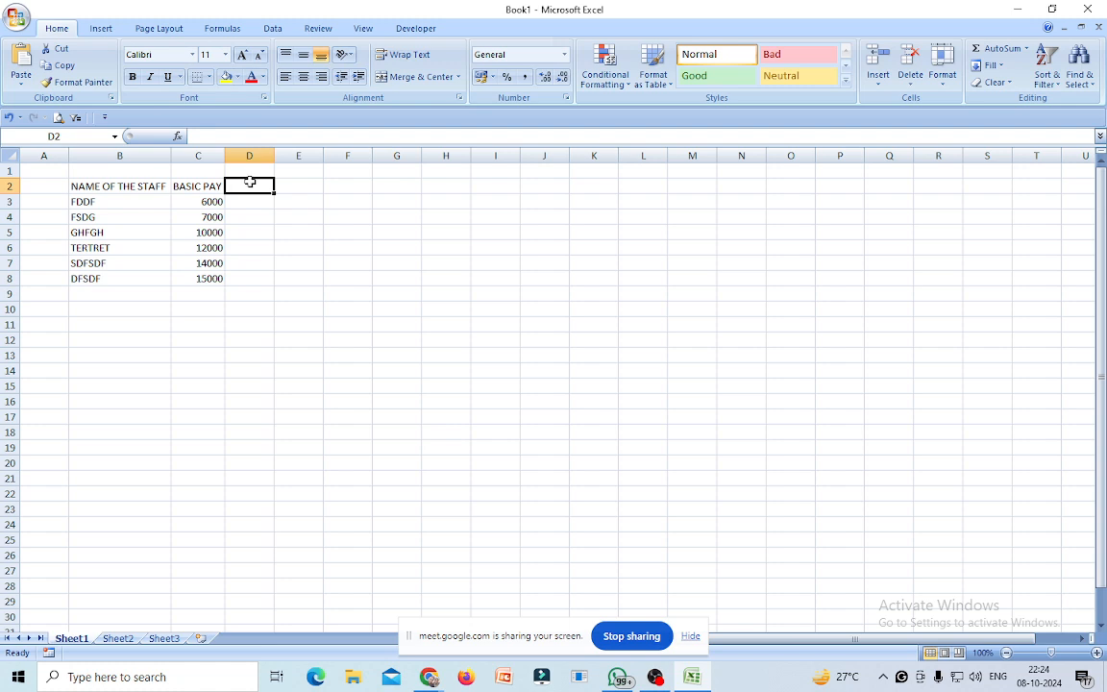
pyautogui.write('DA')
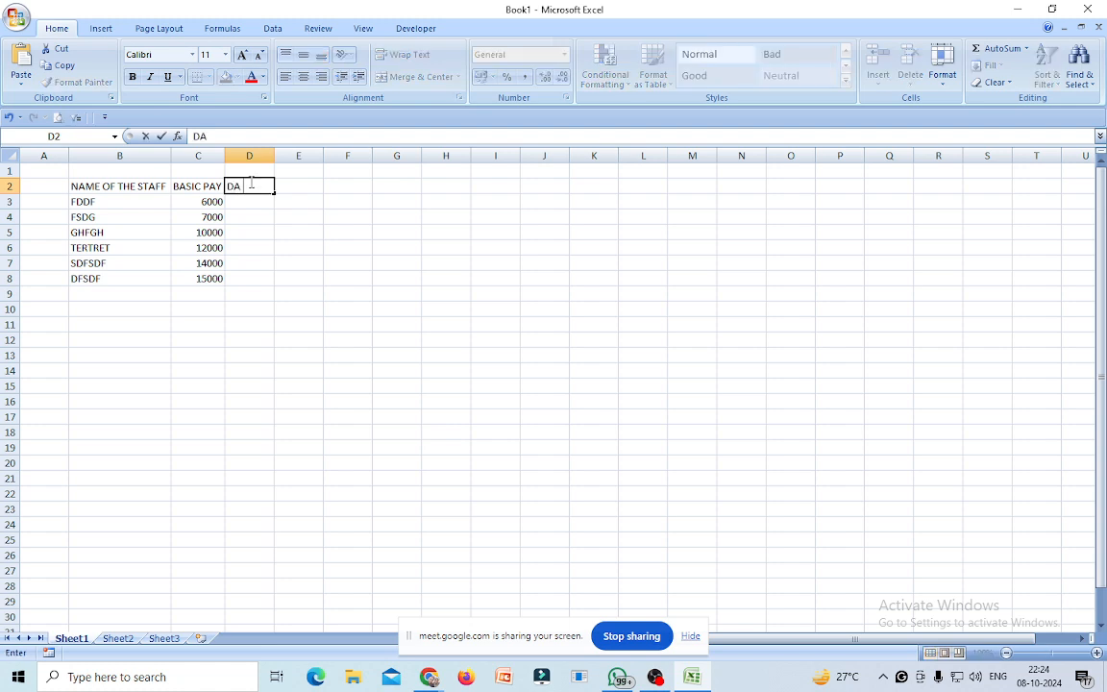
pyautogui.write(' @ 50%')
pyautogui.click(274, 280)
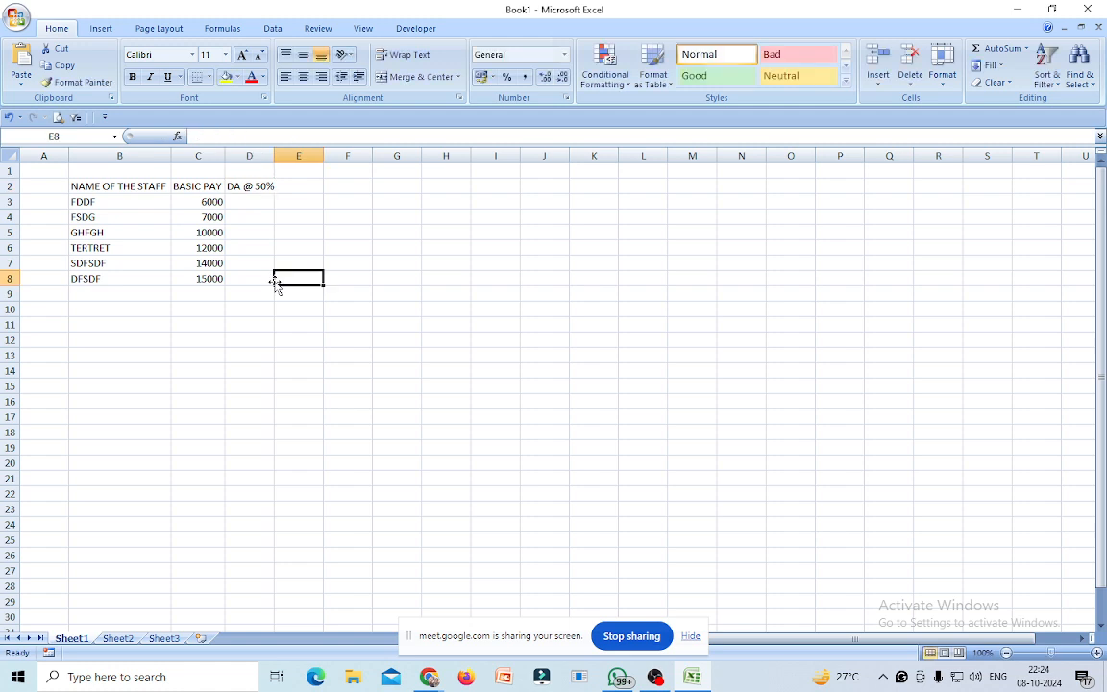
pyautogui.click(242, 201)
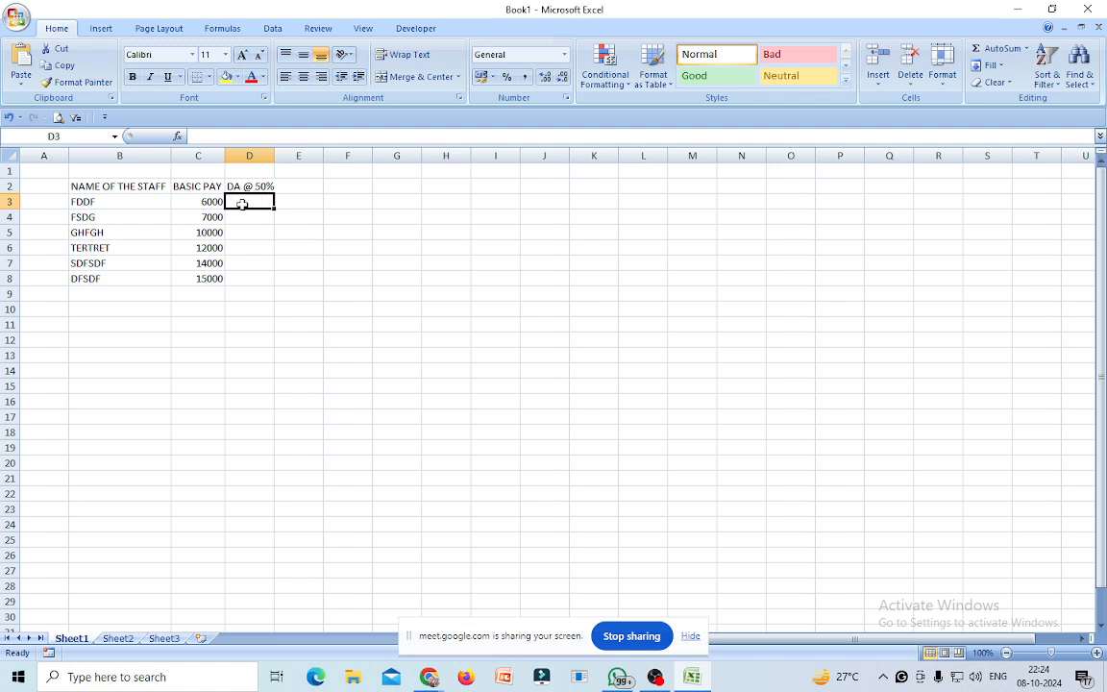
pyautogui.write('=')
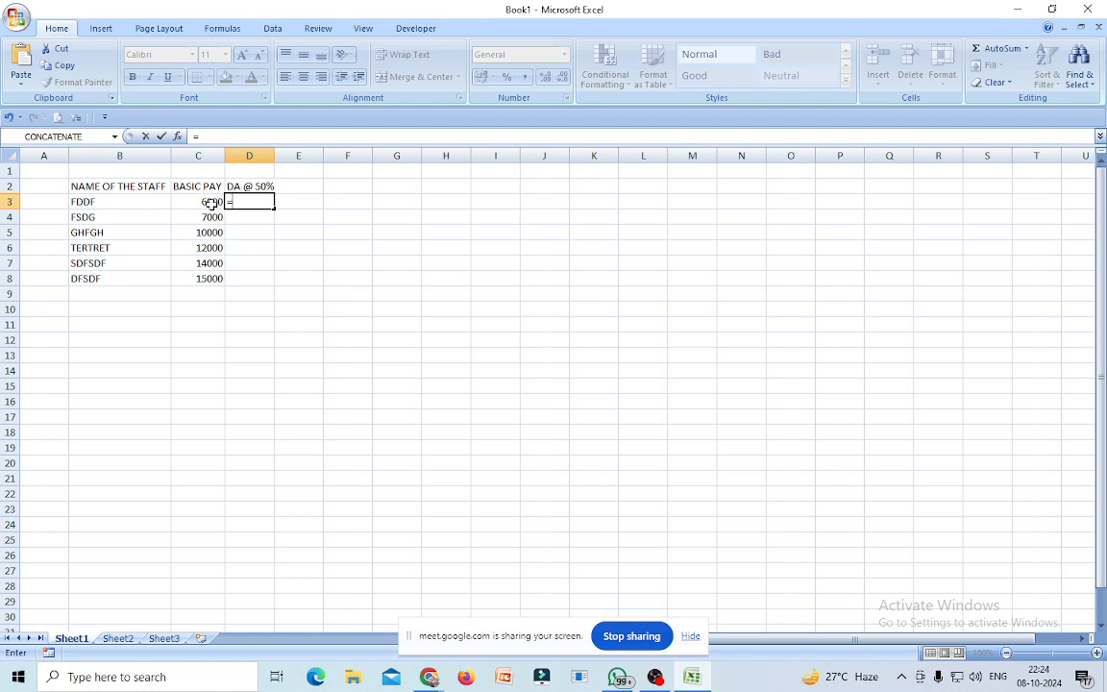
pyautogui.click(208, 203)
pyautogui.write('*5')
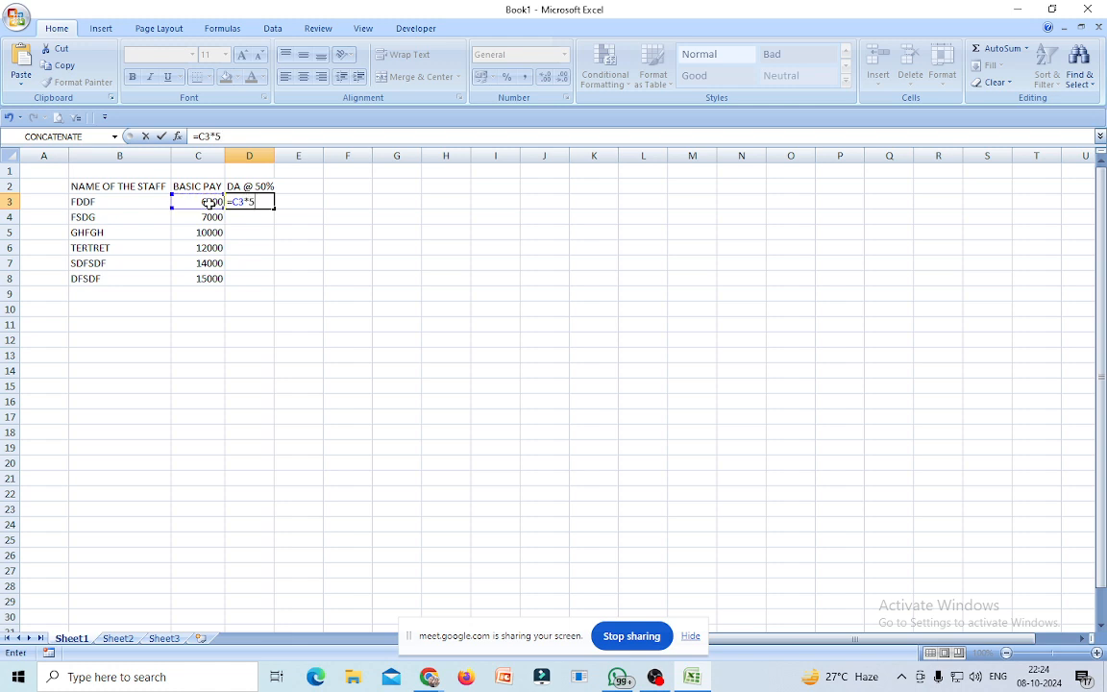
pyautogui.write('0%')
pyautogui.press('Return')
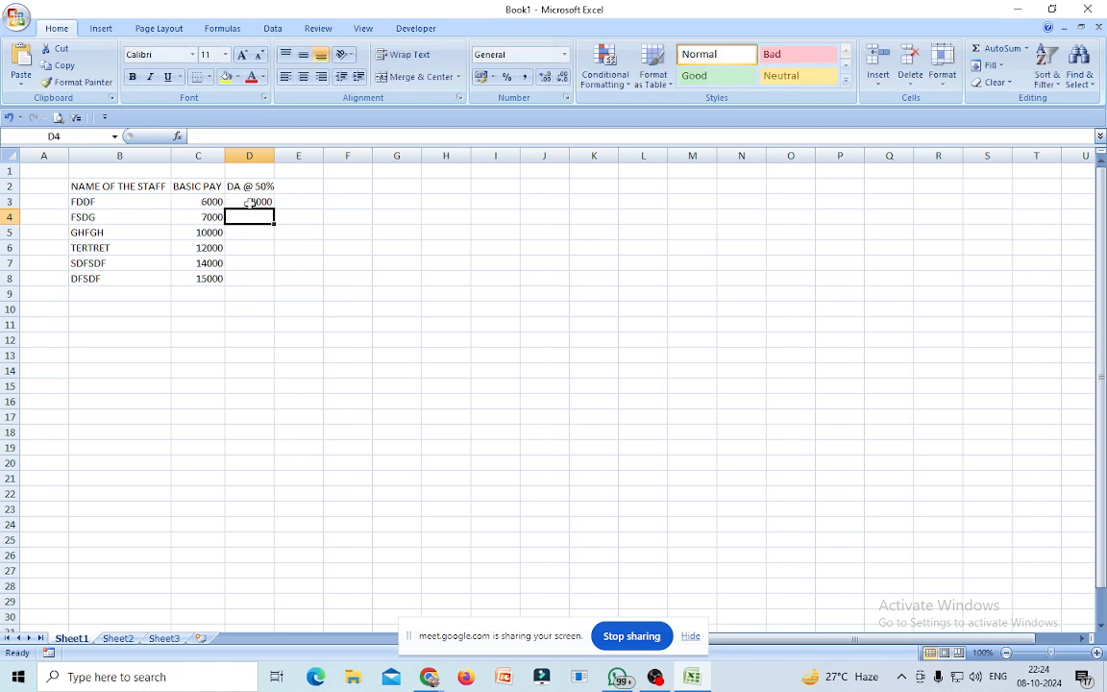
pyautogui.click(252, 202)
pyautogui.moveTo(275, 207); pyautogui.dragTo(256, 281)
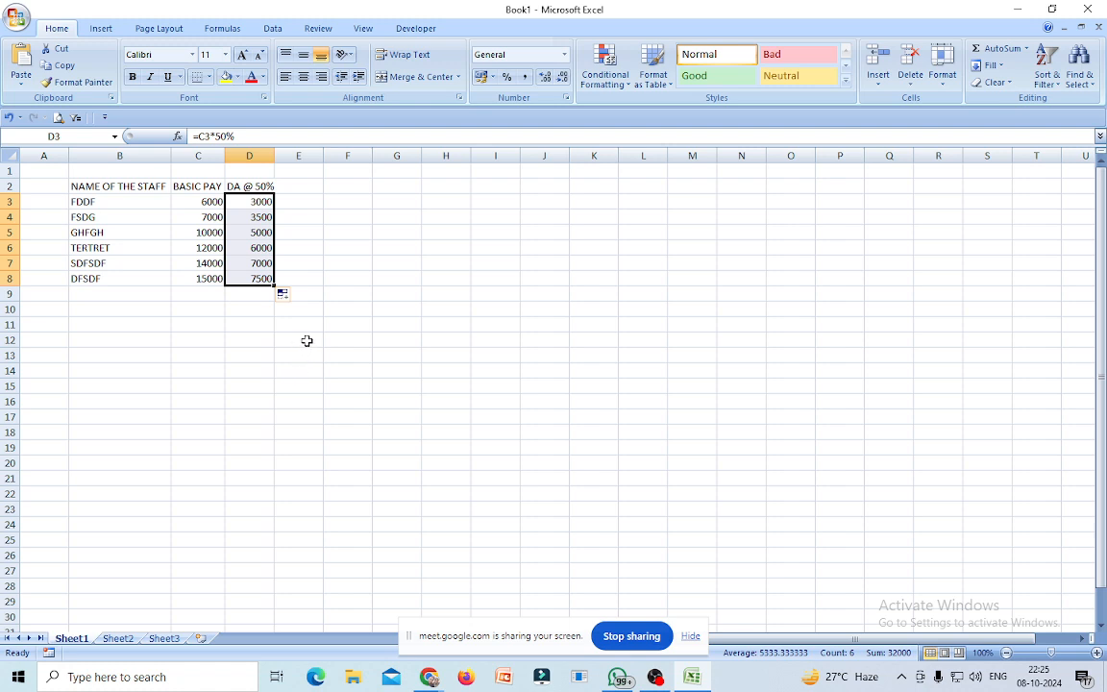
pyautogui.click(295, 187)
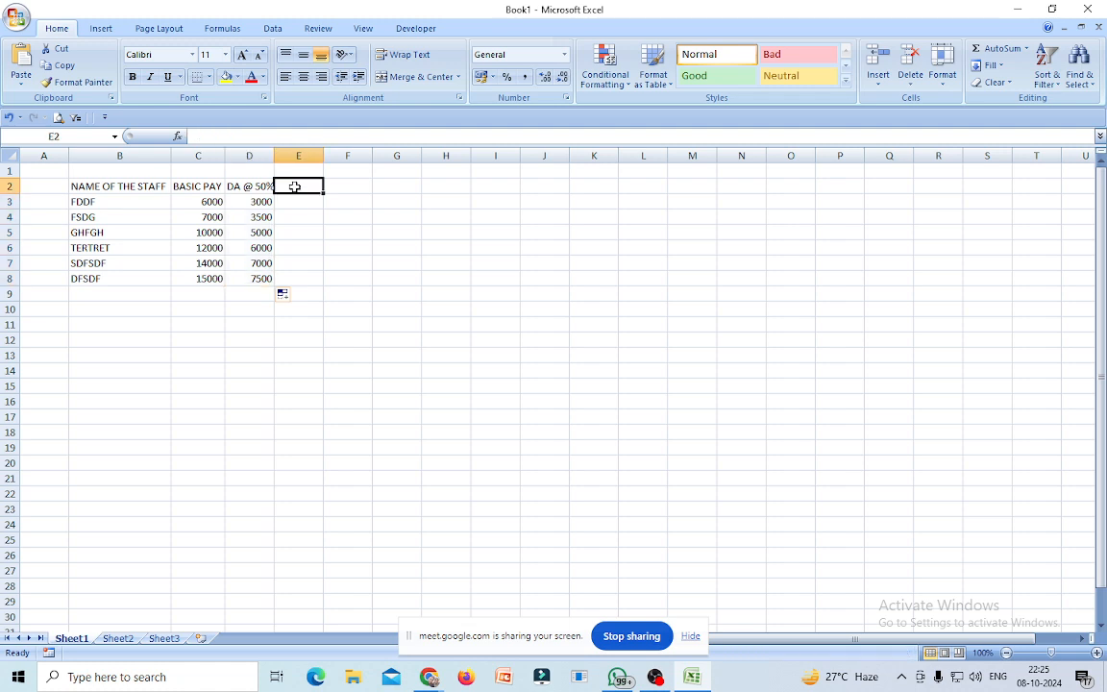
# Head E2 'MA @ 30%' and fill =C3*30% down E3:E8, giving 1800 to 4500.
pyautogui.write('MA')
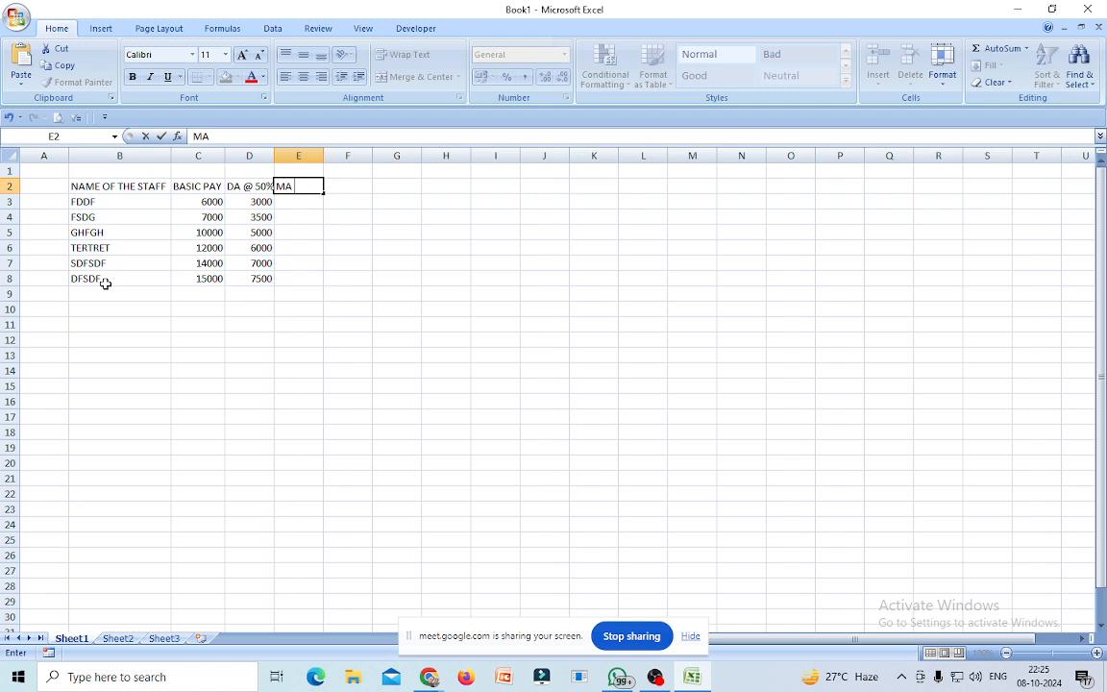
pyautogui.write('@ 30%')
pyautogui.click(398, 352)
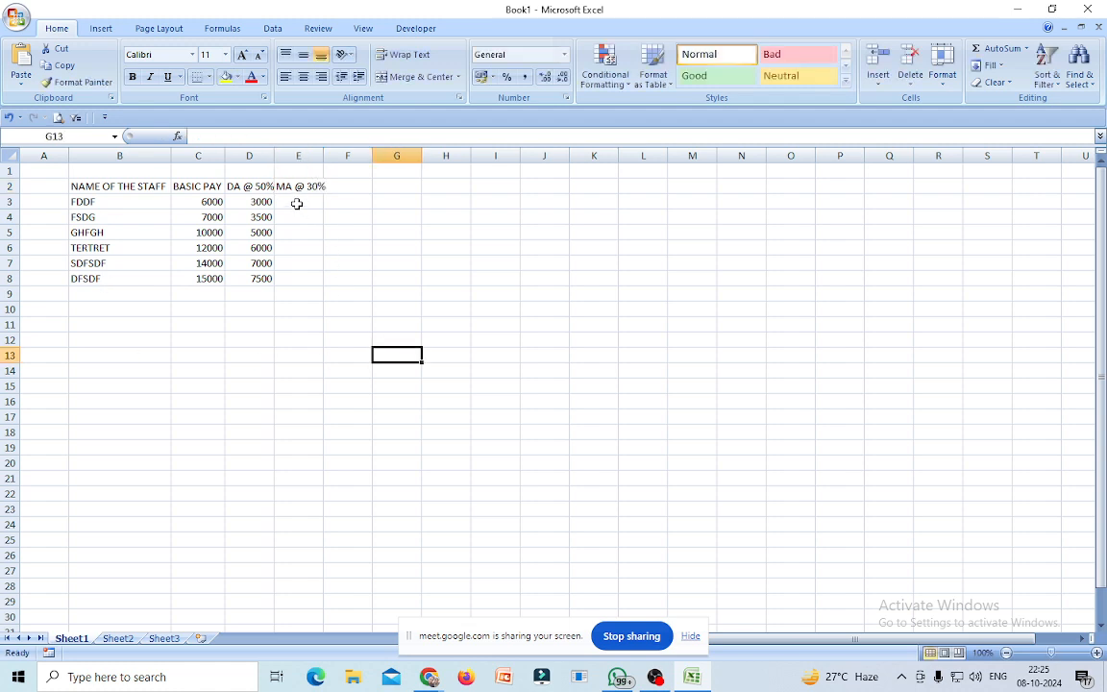
pyautogui.click(306, 205)
pyautogui.write('=')
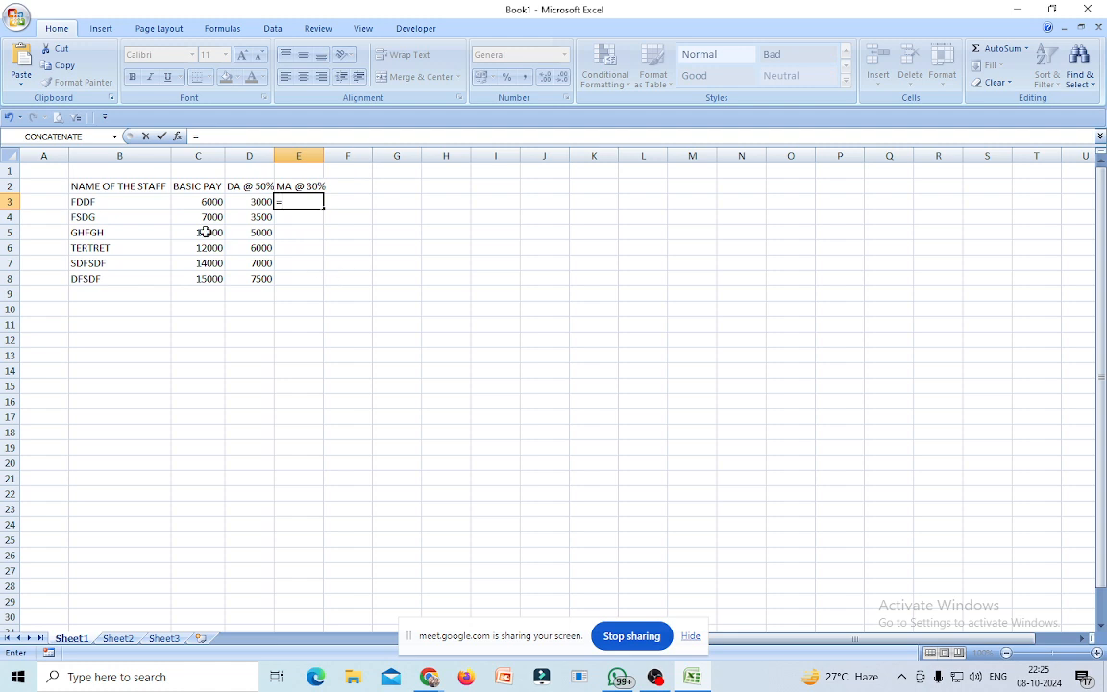
pyautogui.click(200, 202)
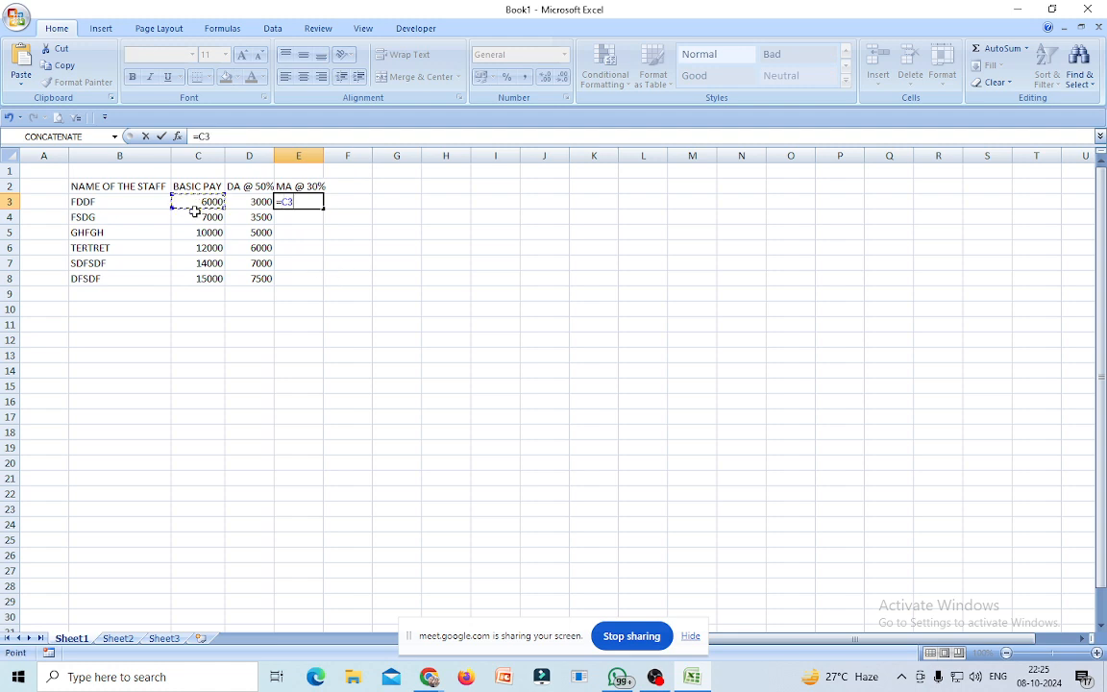
pyautogui.write('*30%')
pyautogui.press('Return')
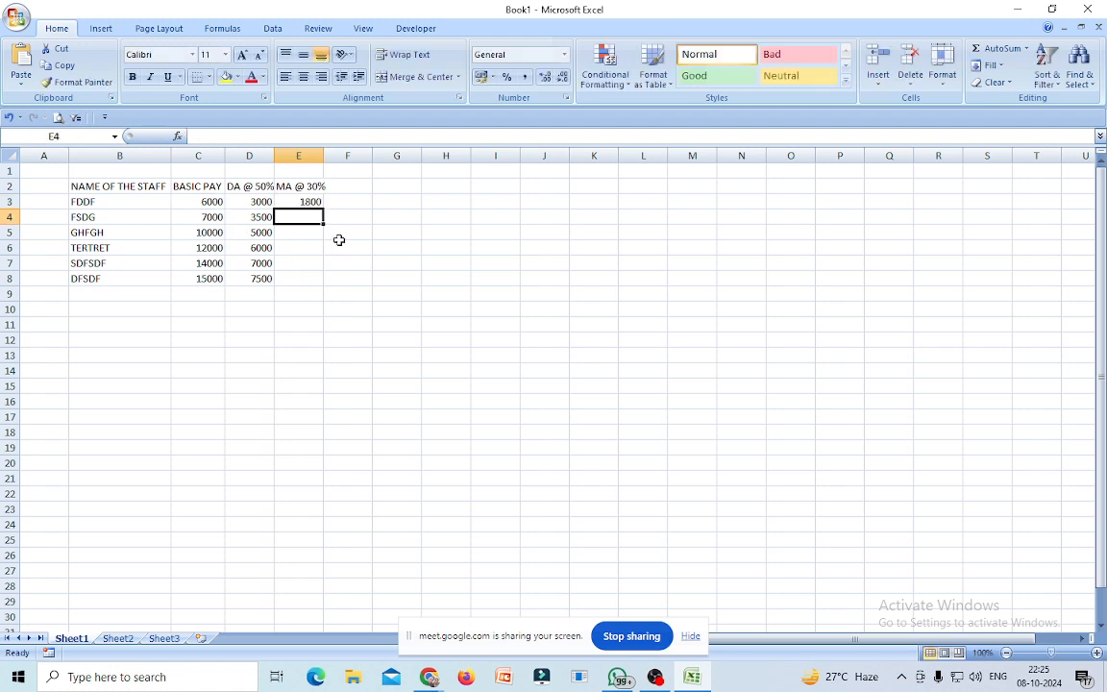
pyautogui.click(300, 202)
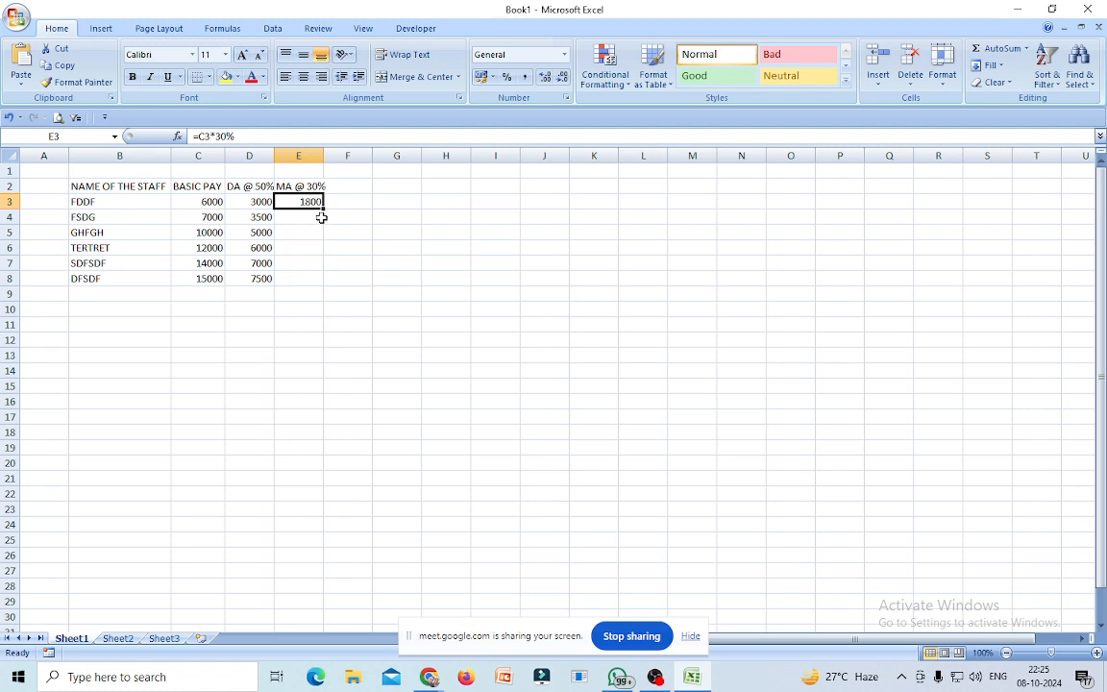
pyautogui.moveTo(324, 209); pyautogui.dragTo(312, 286)
pyautogui.click(297, 372)
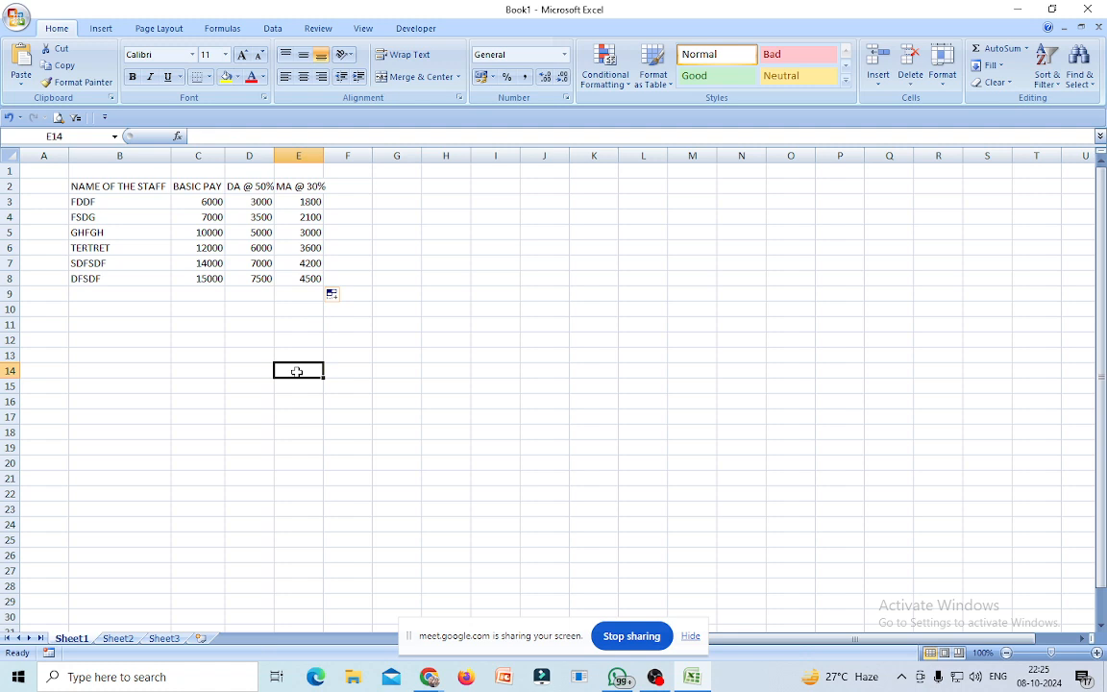
pyautogui.click(346, 185)
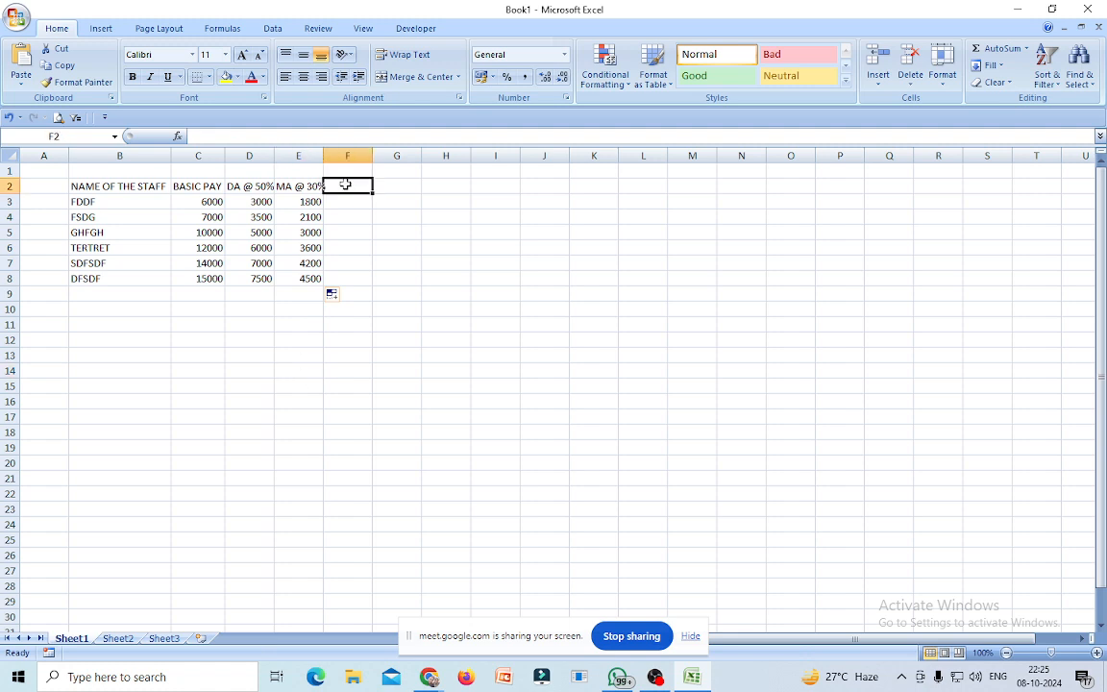
# Widen column E, head F2 'HRA @ 15%' and autofit column F.
pyautogui.moveTo(324, 149); pyautogui.dragTo(329, 149)
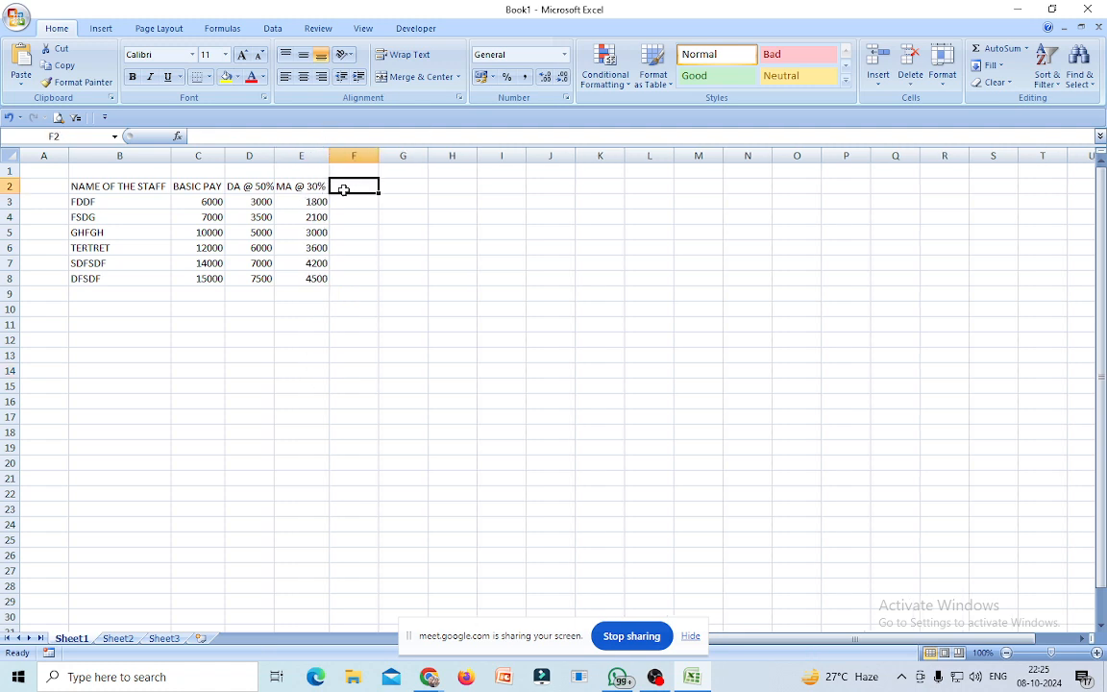
pyautogui.write('H')
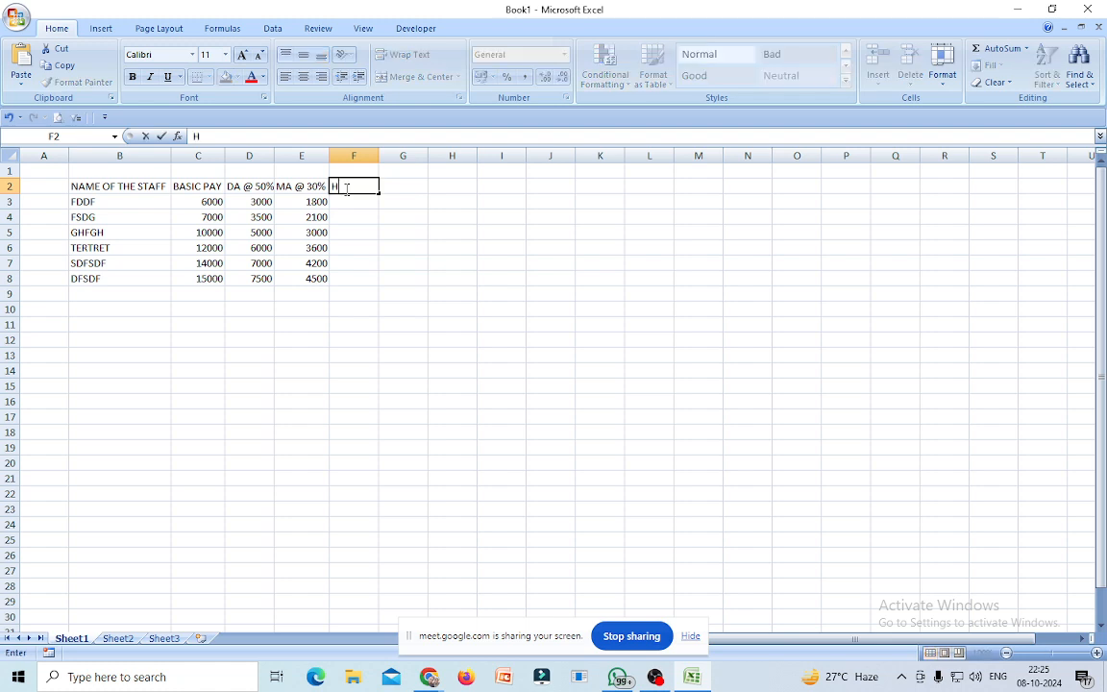
pyautogui.write('RA')
pyautogui.click(404, 314)
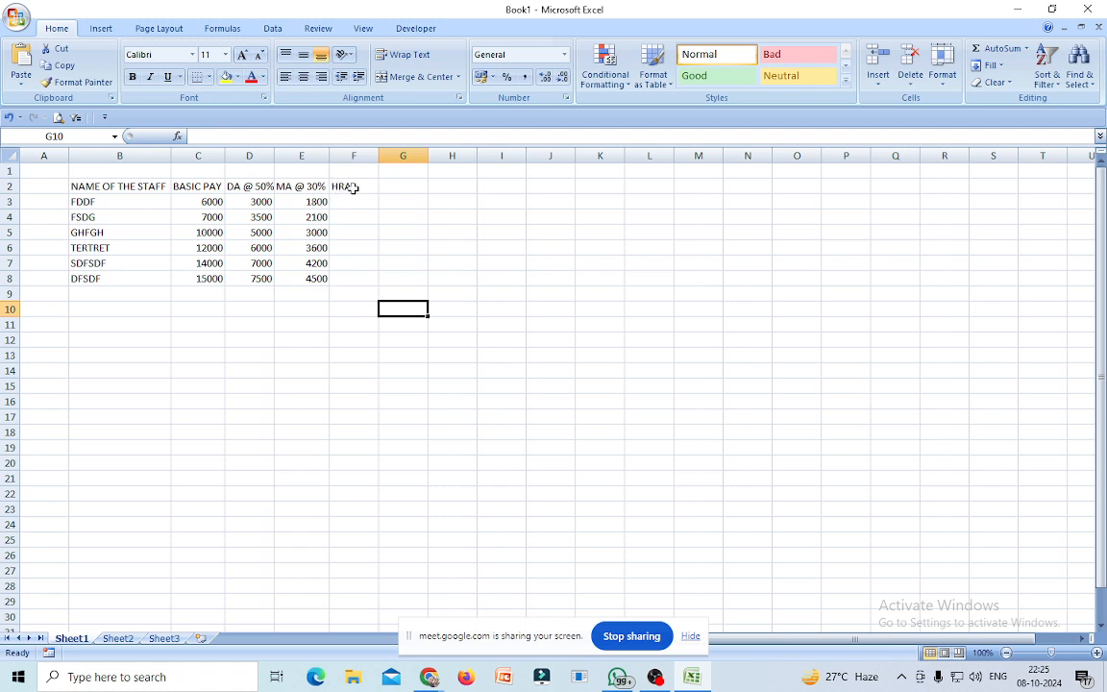
pyautogui.click(348, 187)
pyautogui.click(217, 136)
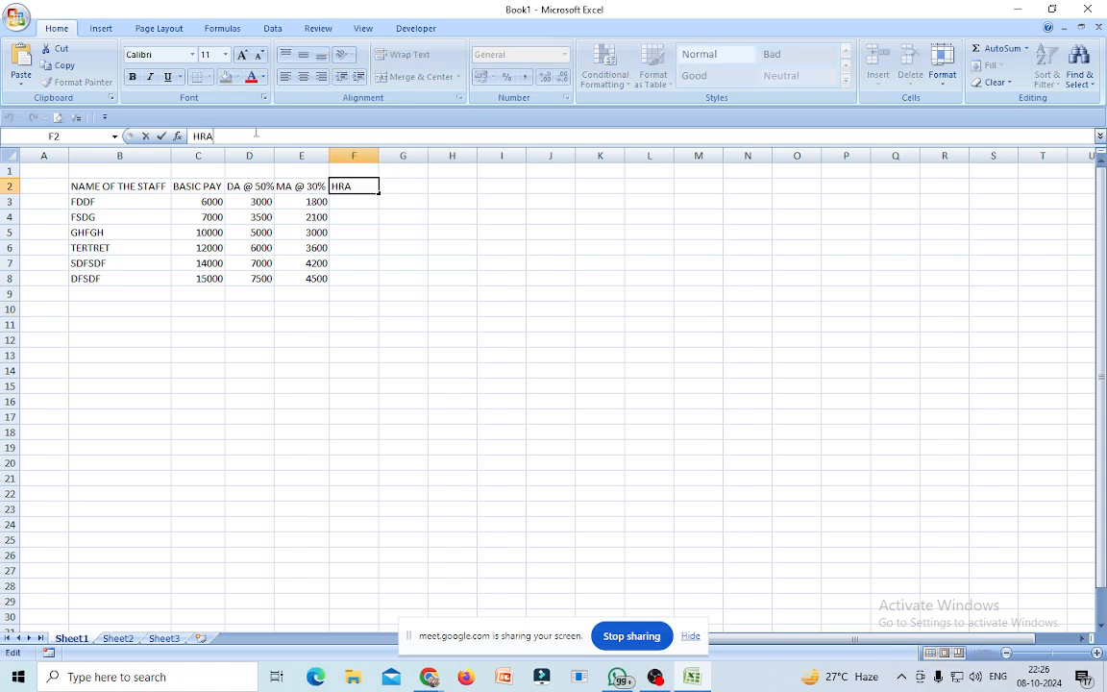
pyautogui.write('@ 15%')
pyautogui.click(430, 309)
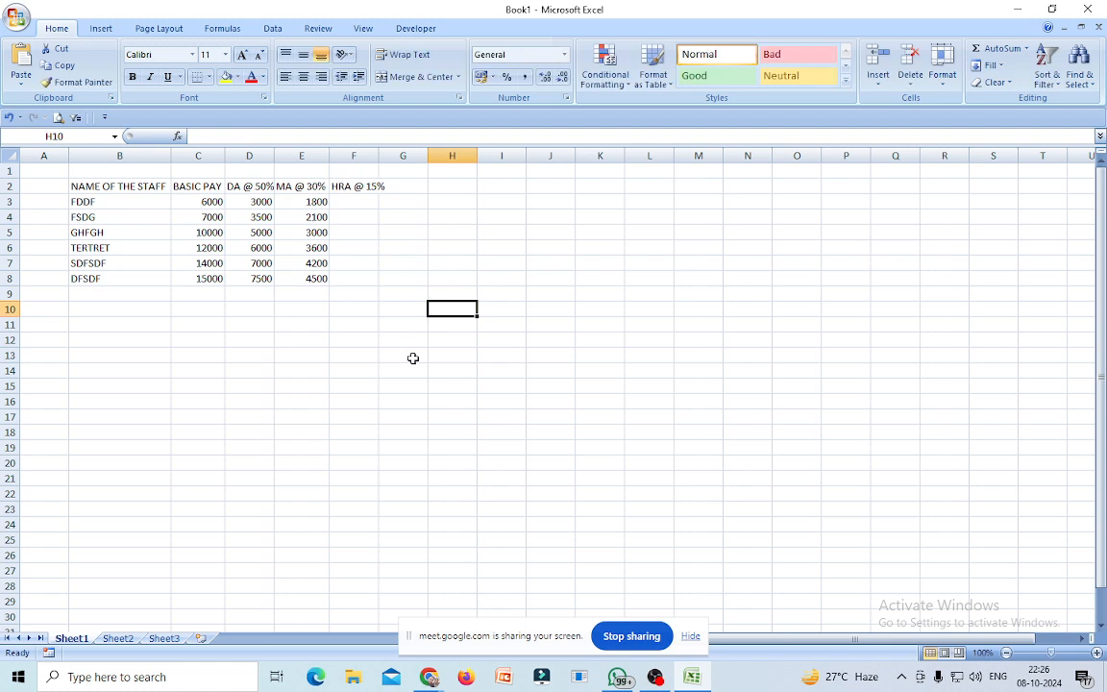
pyautogui.doubleClick(377, 155)
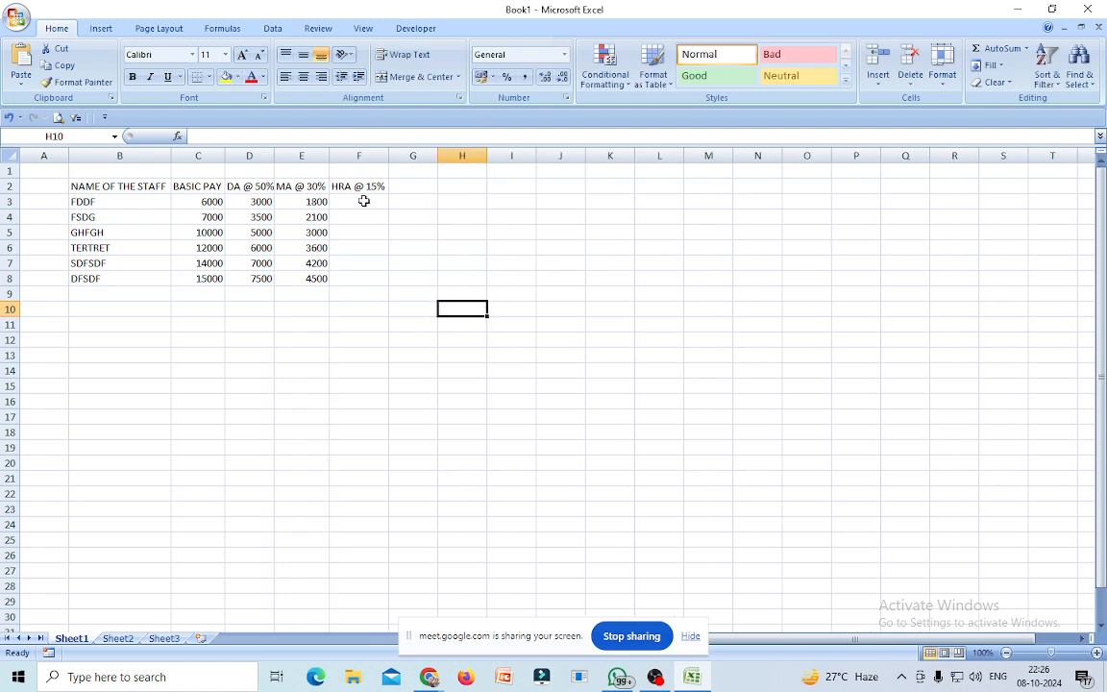
# Fill =C3*15% down F3:F8, giving 900 to 2250.
pyautogui.click(362, 201)
pyautogui.write('=')
pyautogui.click(202, 202)
pyautogui.write('*')
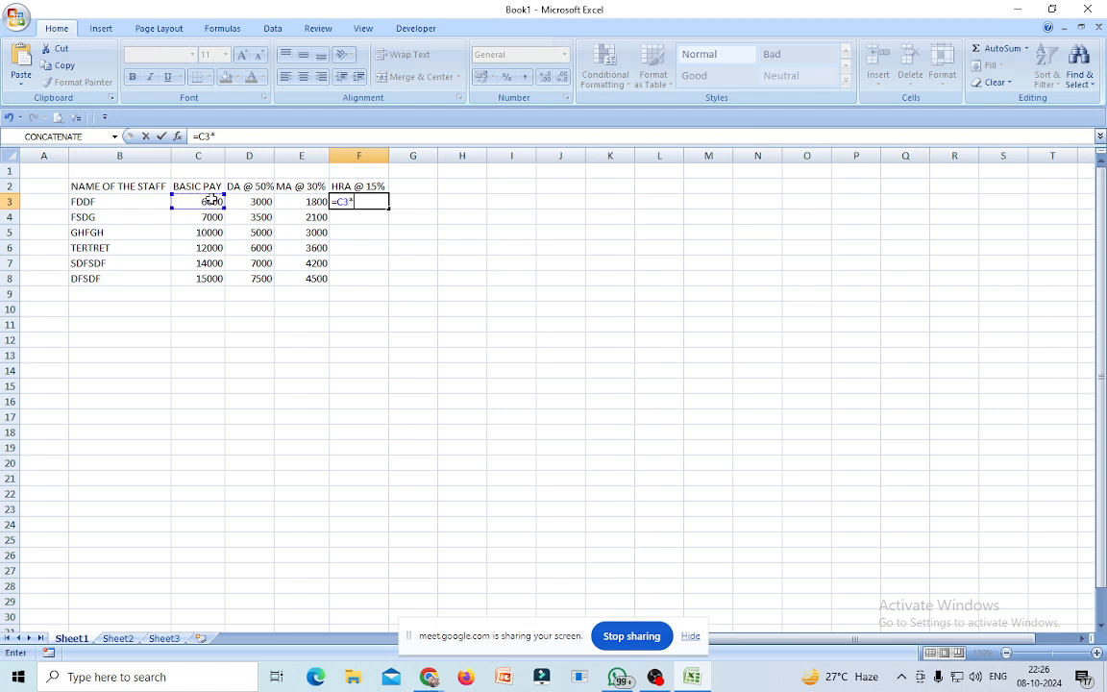
pyautogui.write('15%')
pyautogui.press('Return')
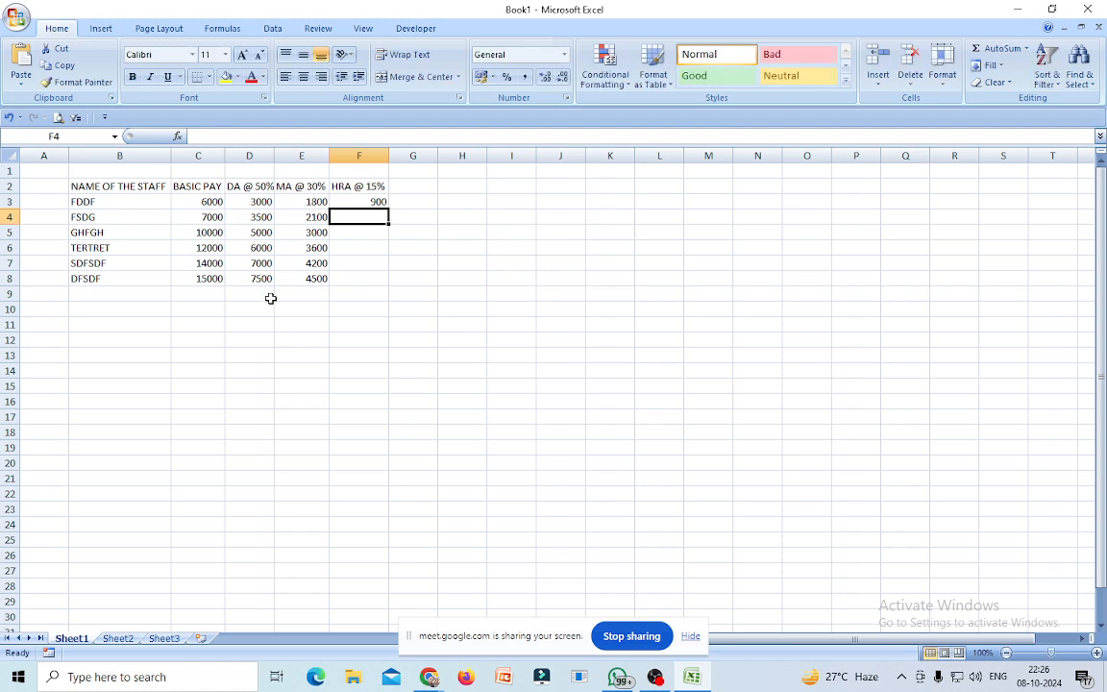
pyautogui.click(351, 195)
pyautogui.moveTo(388, 210); pyautogui.dragTo(380, 281)
pyautogui.click(359, 357)
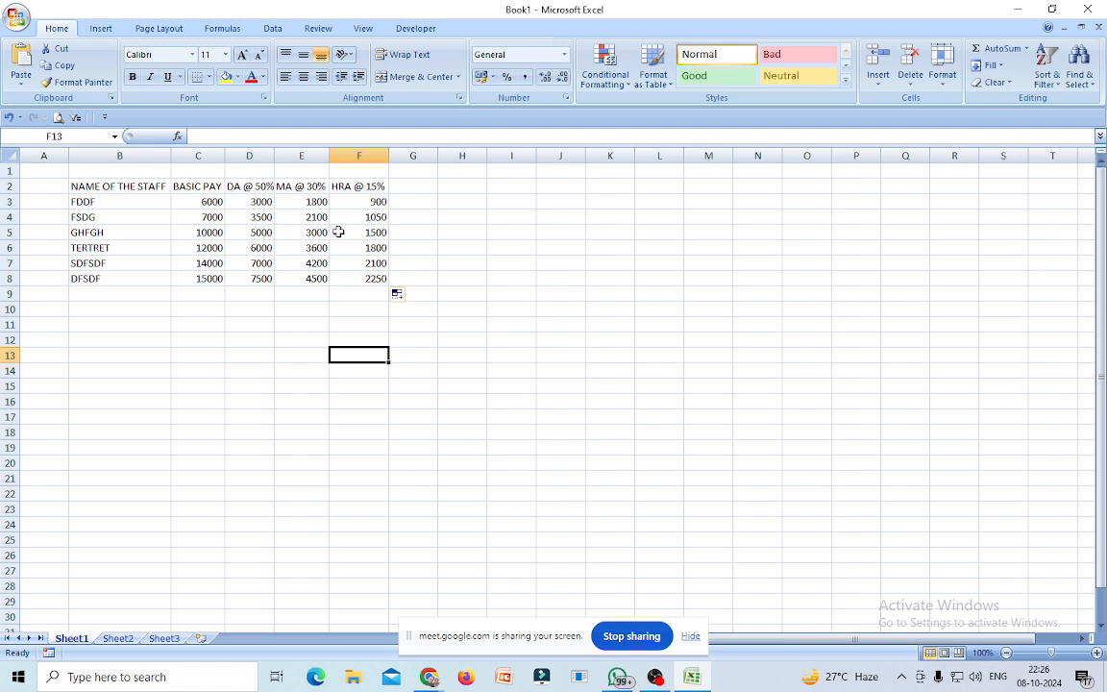
# Head G2 'GROSS SALARY' and autofit column G.
pyautogui.click(418, 186)
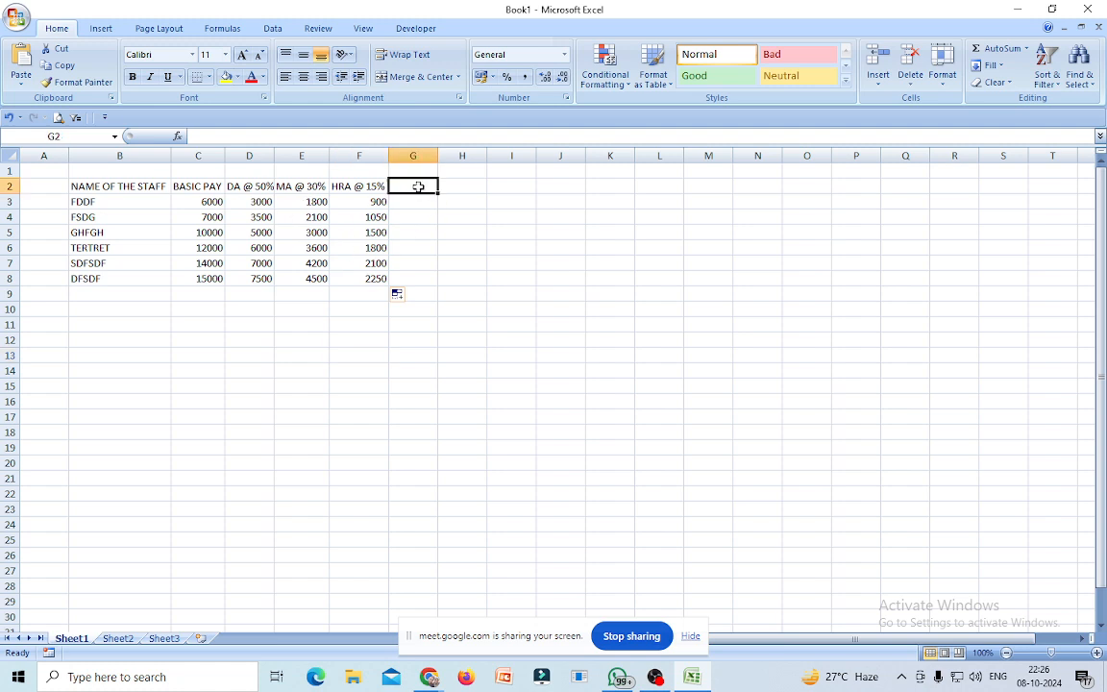
pyautogui.write('GR')
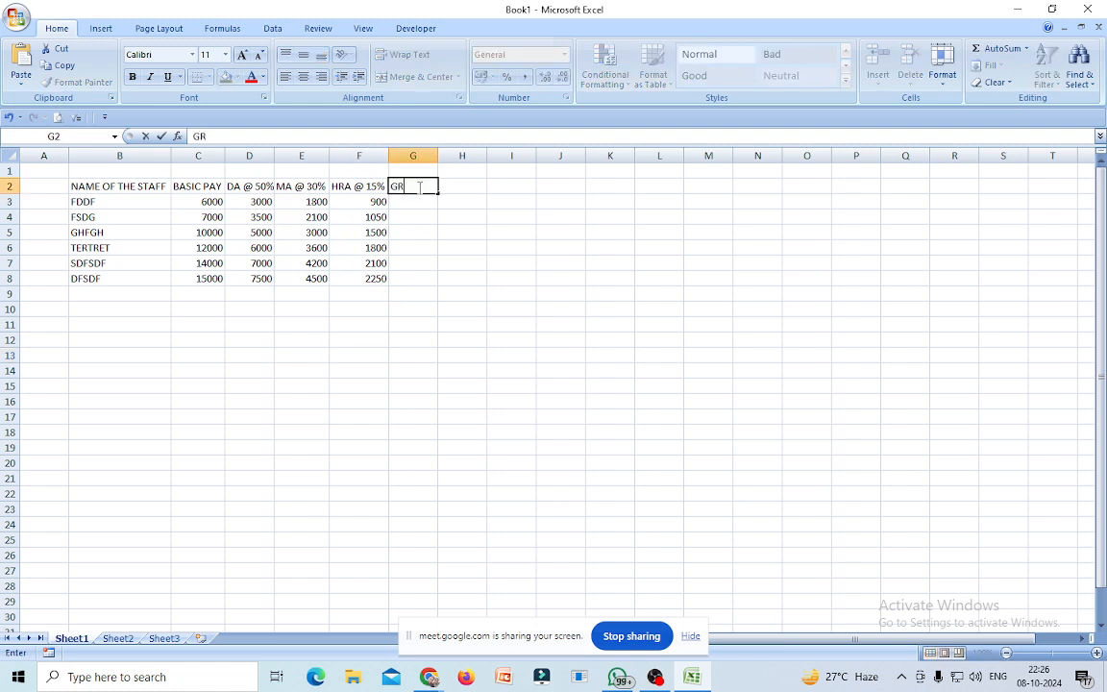
pyautogui.write('OSS SALE')
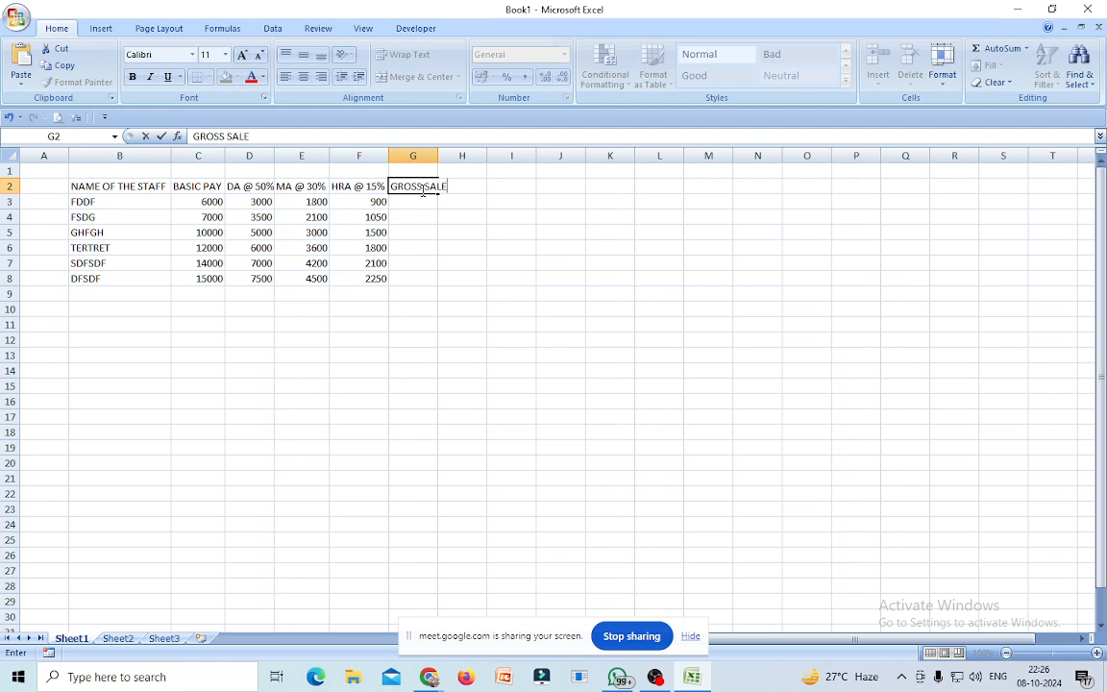
pyautogui.press('BackSpace')
pyautogui.write('ARY')
pyautogui.click(491, 268)
pyautogui.doubleClick(439, 155)
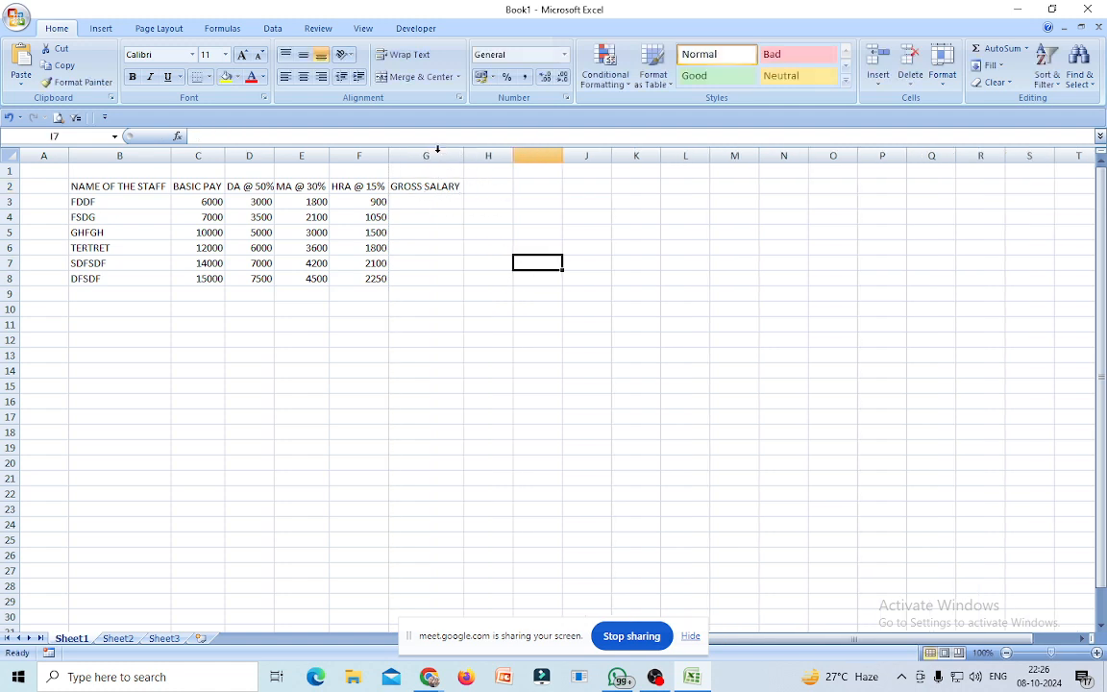
# Fill =SUM(C3:F3) down G3:G8, totalling 11700 to 29250.
pyautogui.click(400, 203)
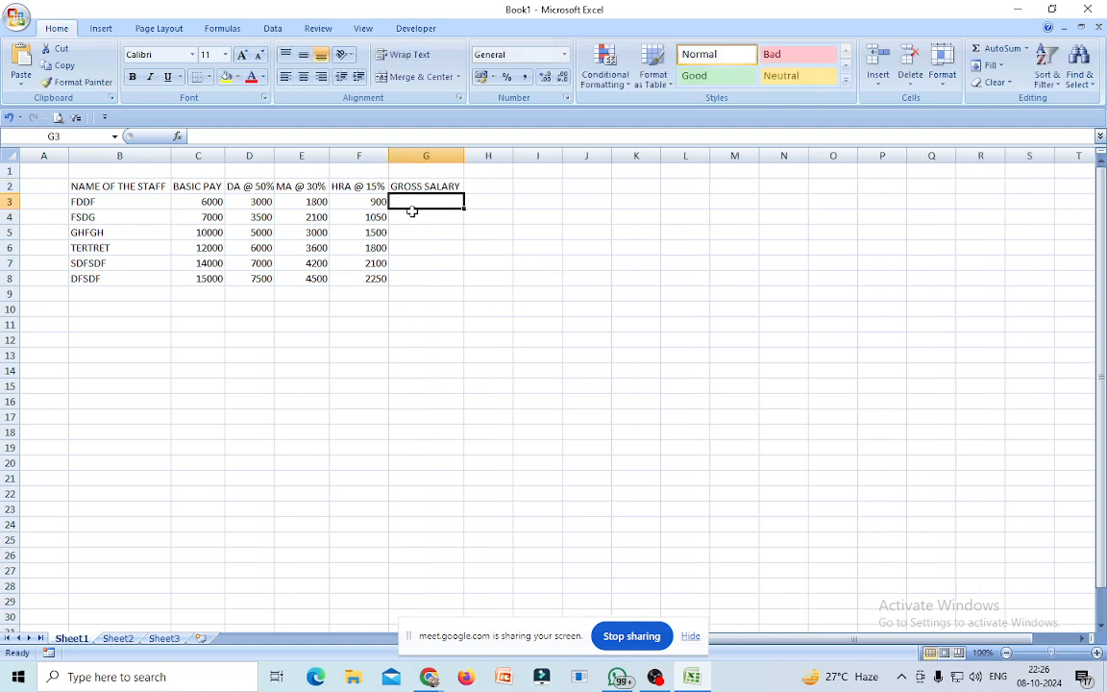
pyautogui.write('=SUM')
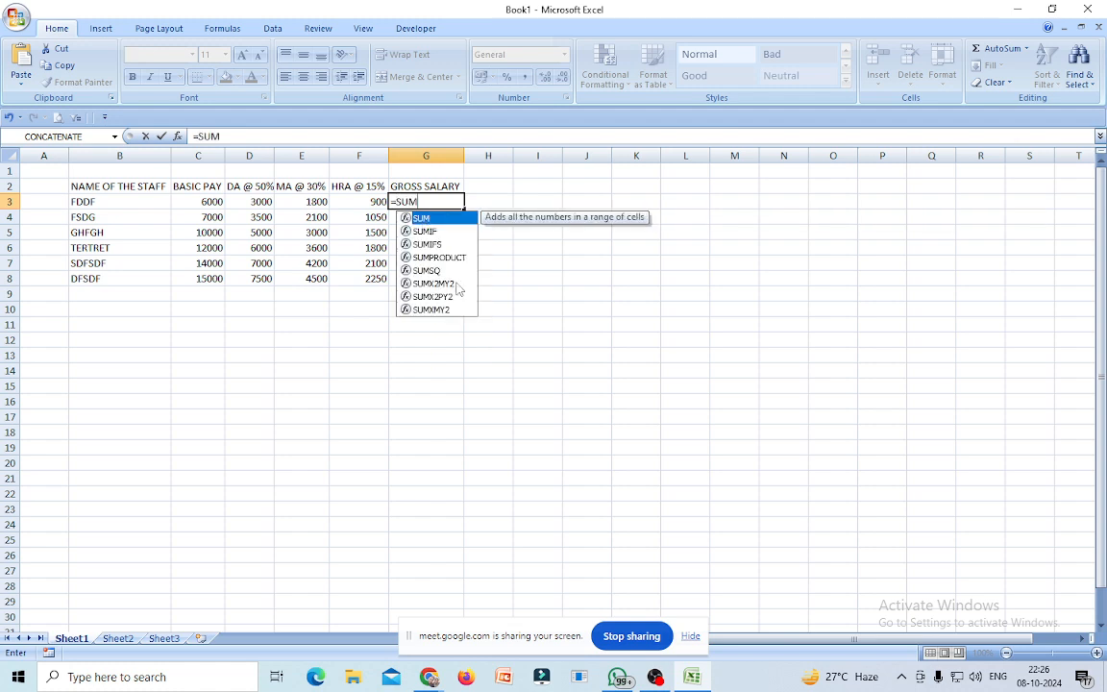
pyautogui.doubleClick(421, 219)
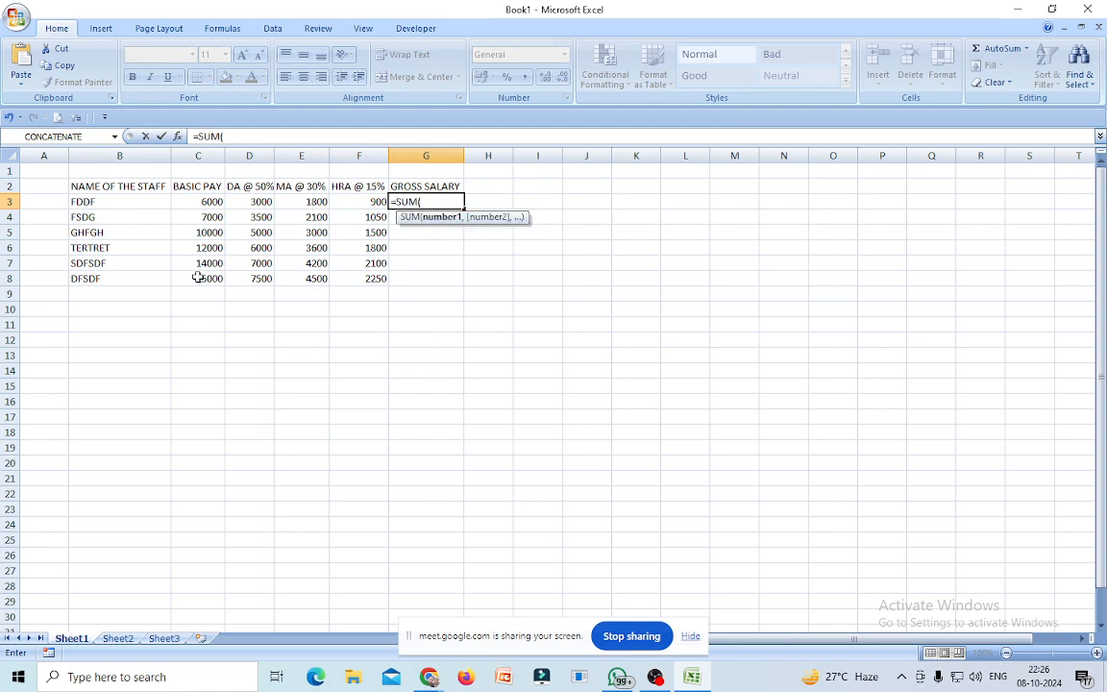
pyautogui.moveTo(208, 200); pyautogui.dragTo(365, 202)
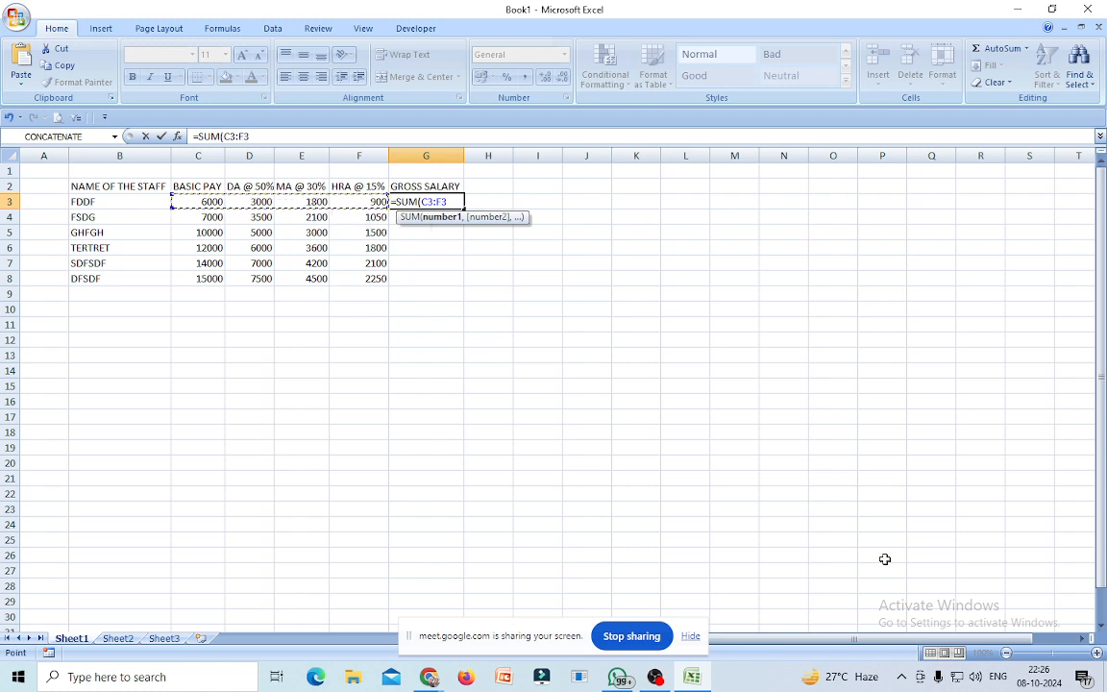
pyautogui.write(')')
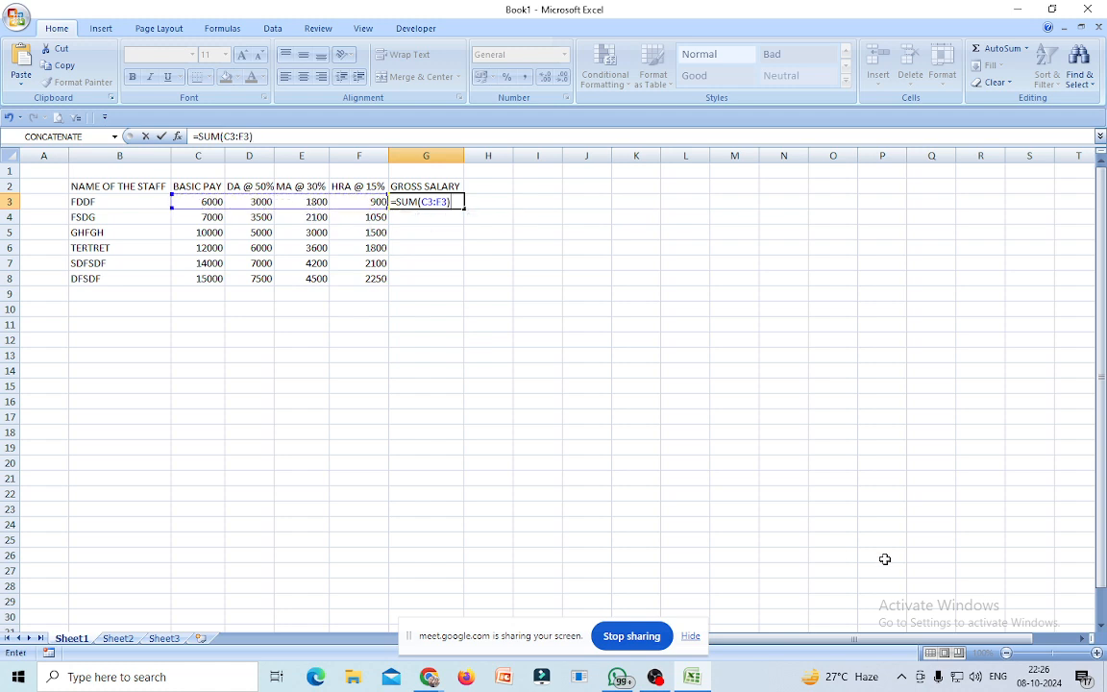
pyautogui.press('Return')
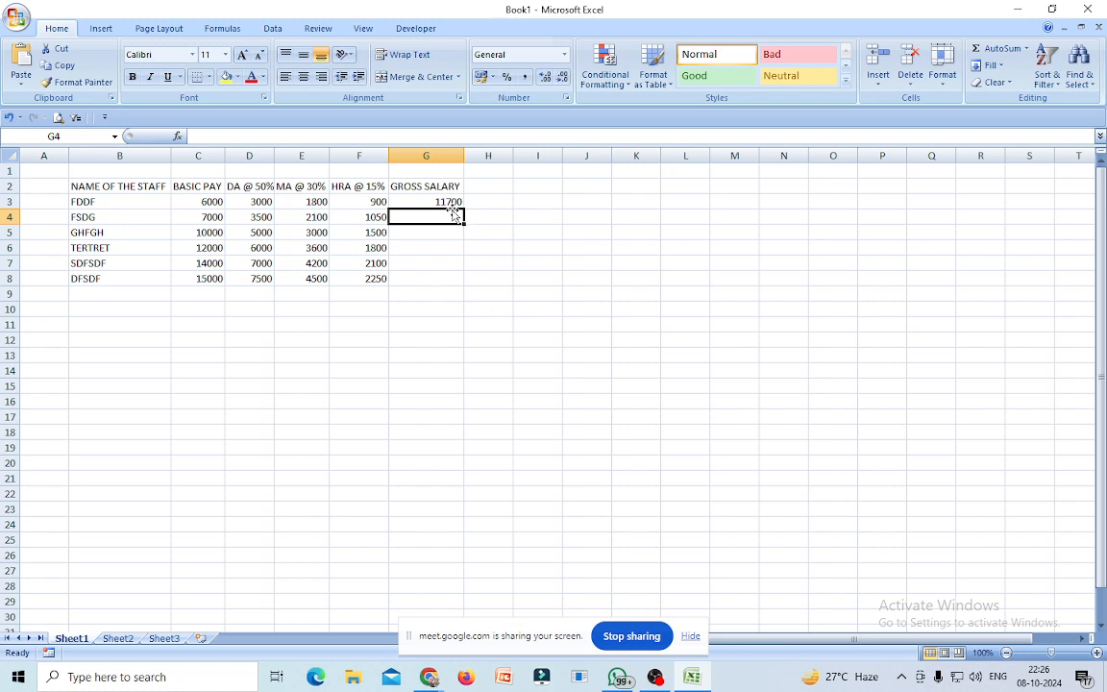
pyautogui.click(442, 200)
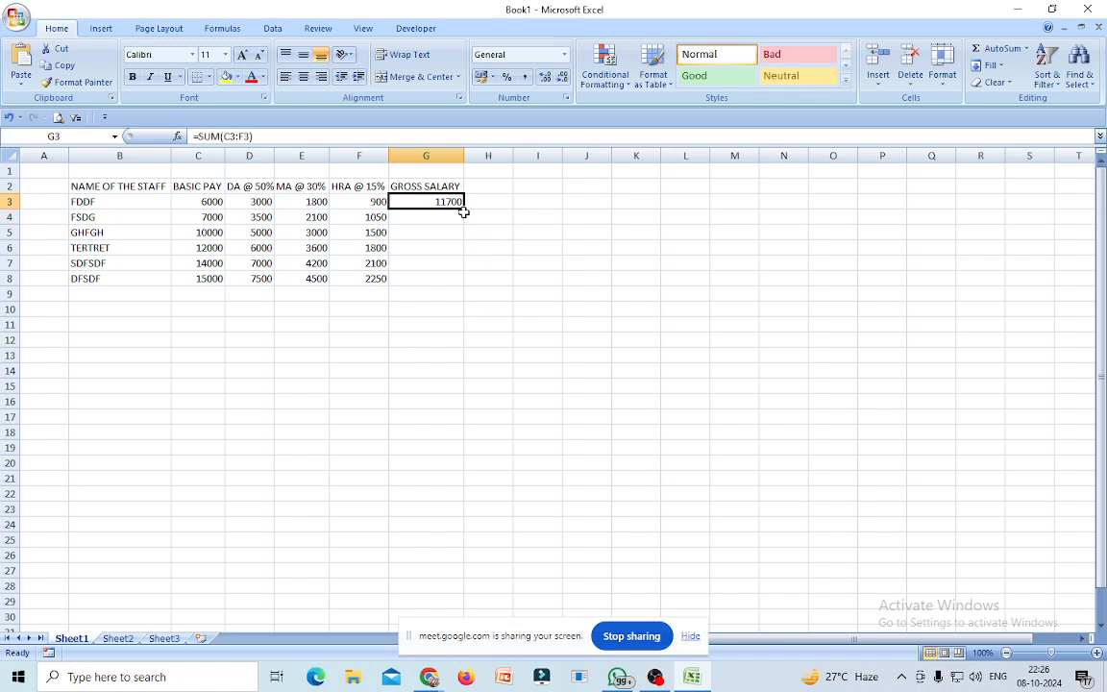
pyautogui.moveTo(463, 209); pyautogui.dragTo(452, 286)
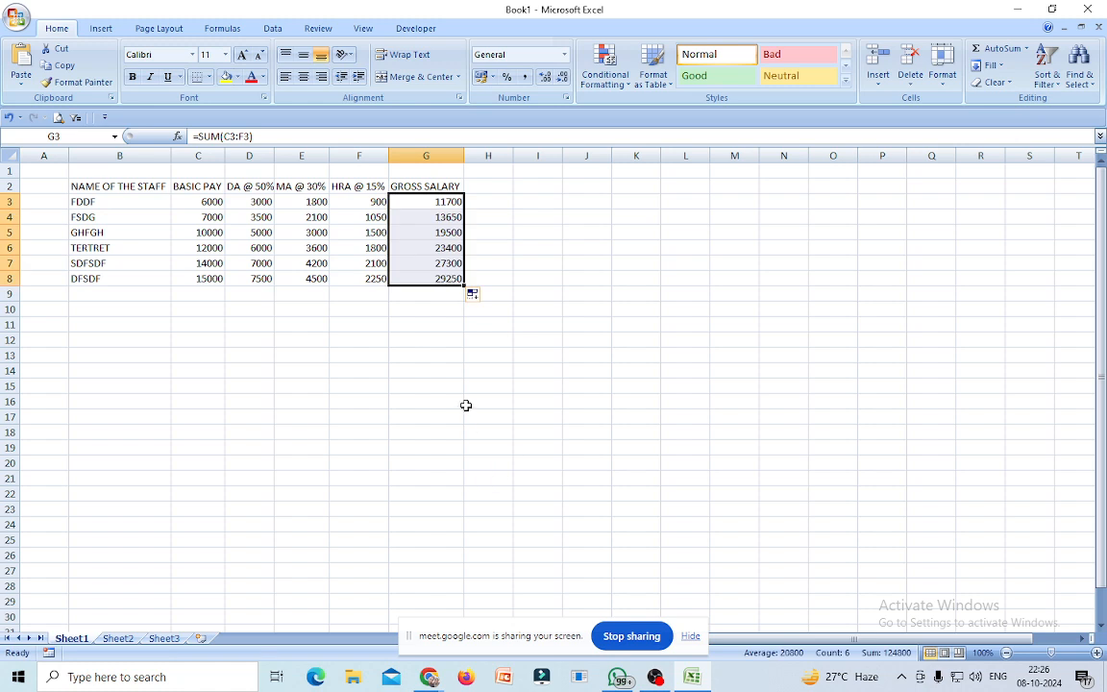
pyautogui.click(466, 404)
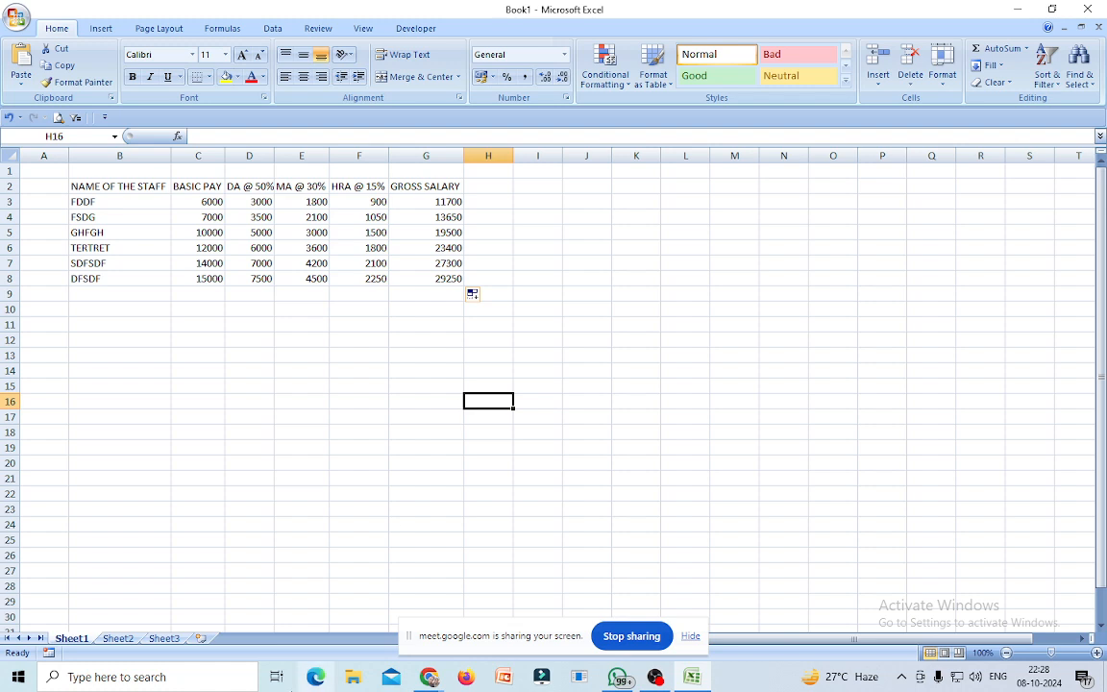
pyautogui.click(881, 416)
# Merge and centre H1:J1 and enter the heading DEDUCTION.
pyautogui.moveTo(489, 165); pyautogui.dragTo(609, 169)
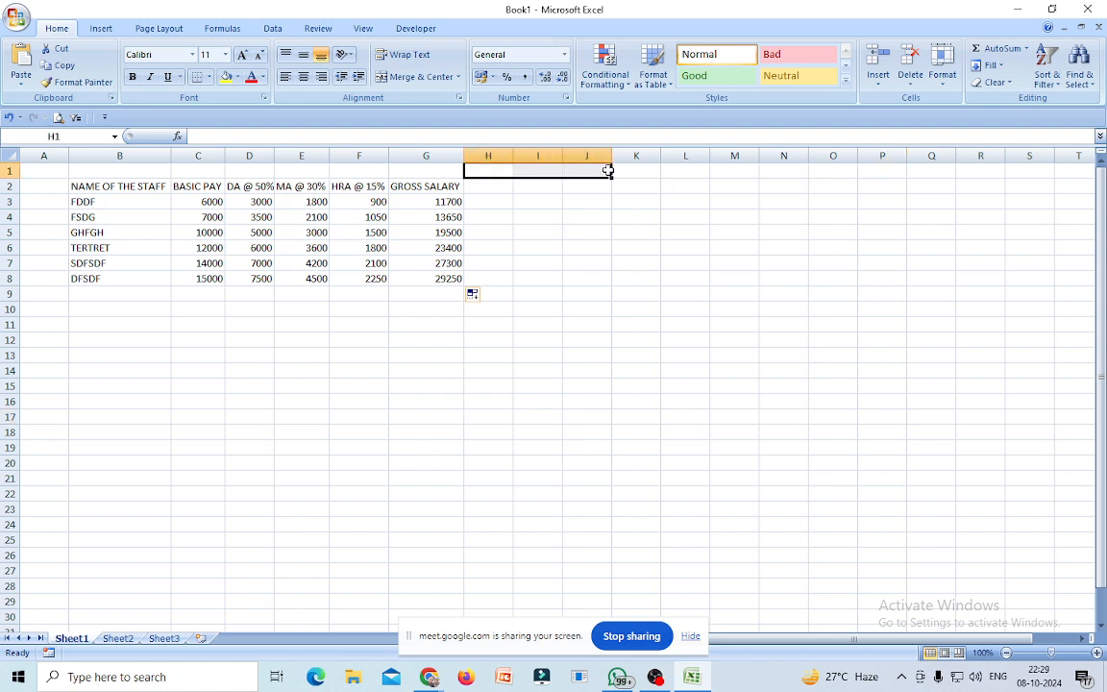
pyautogui.click(417, 78)
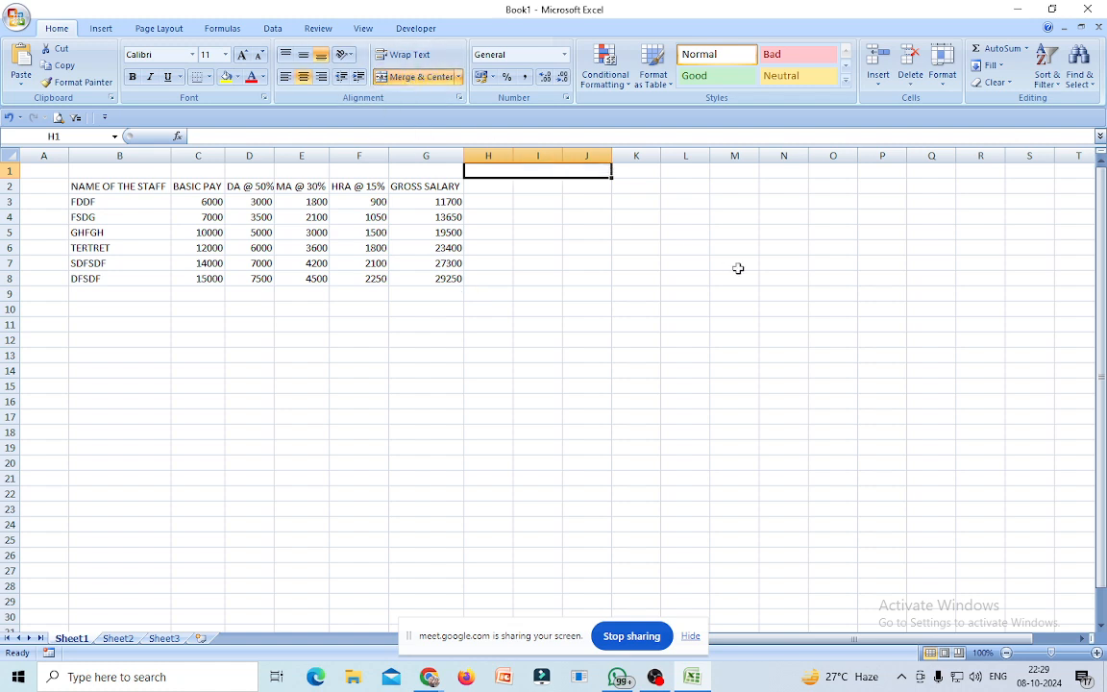
pyautogui.write('DE')
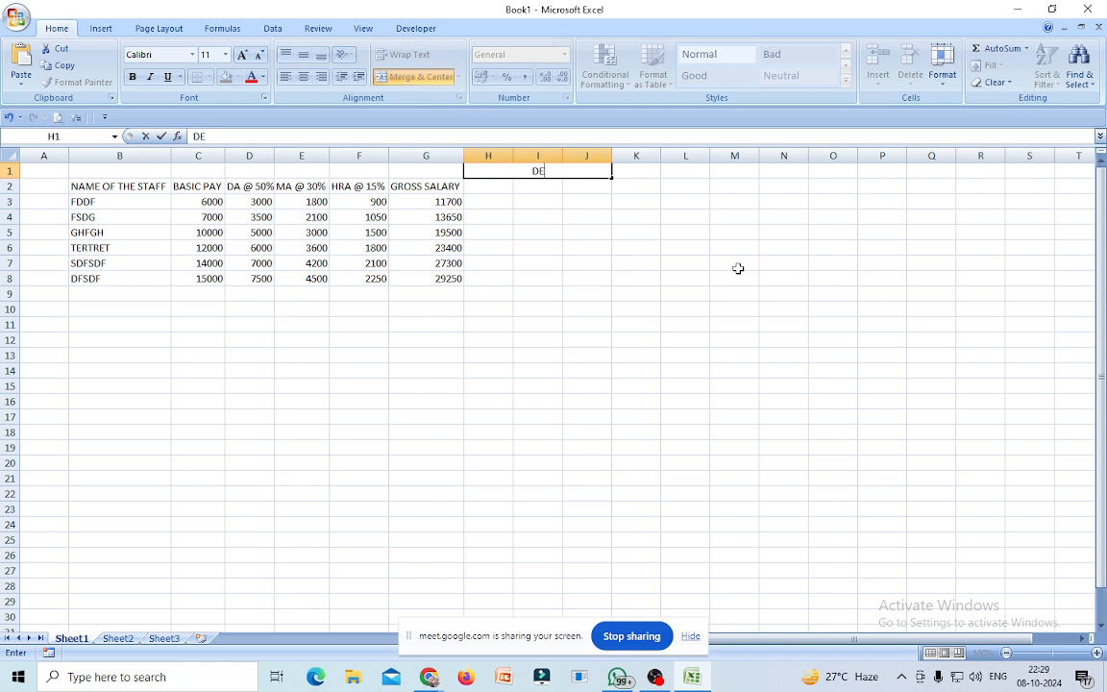
pyautogui.write('DUCTION')
pyautogui.click(685, 339)
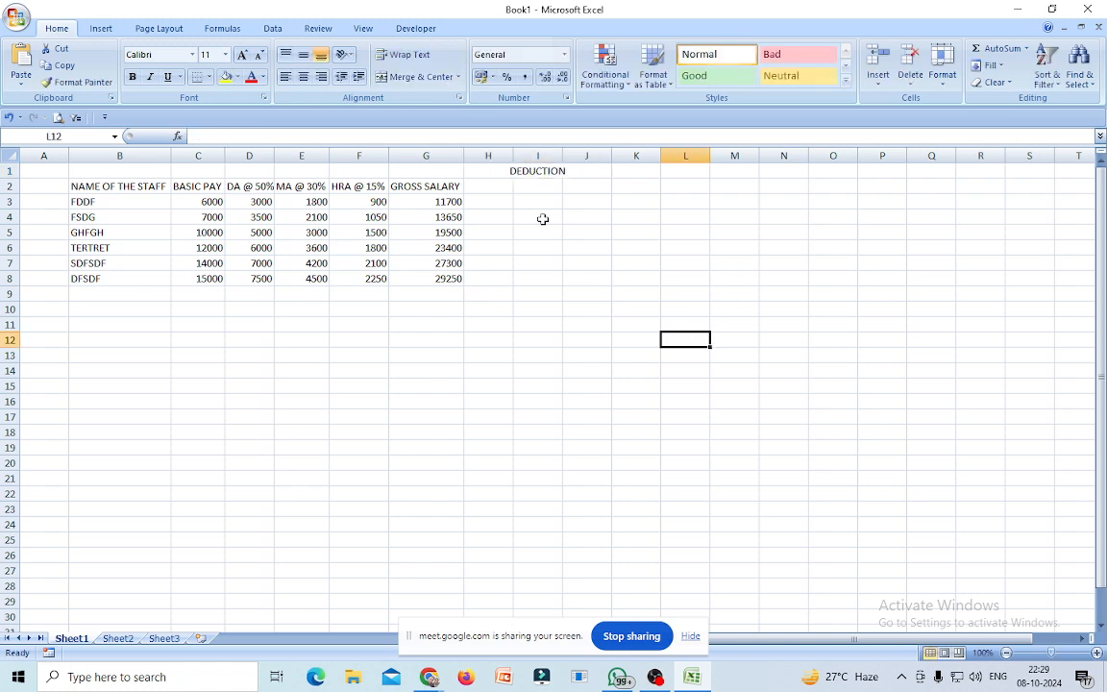
pyautogui.click(483, 186)
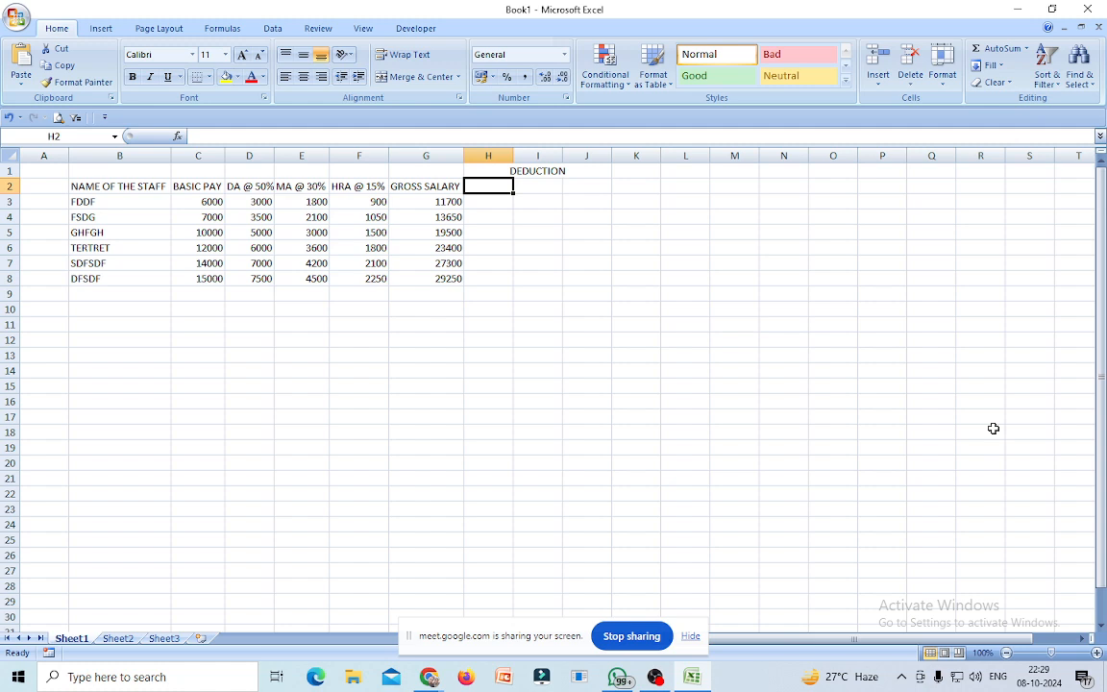
# Type the labels P.F, E.S.I and P.TAX into H2, I2 and J2.
pyautogui.write('P.F')
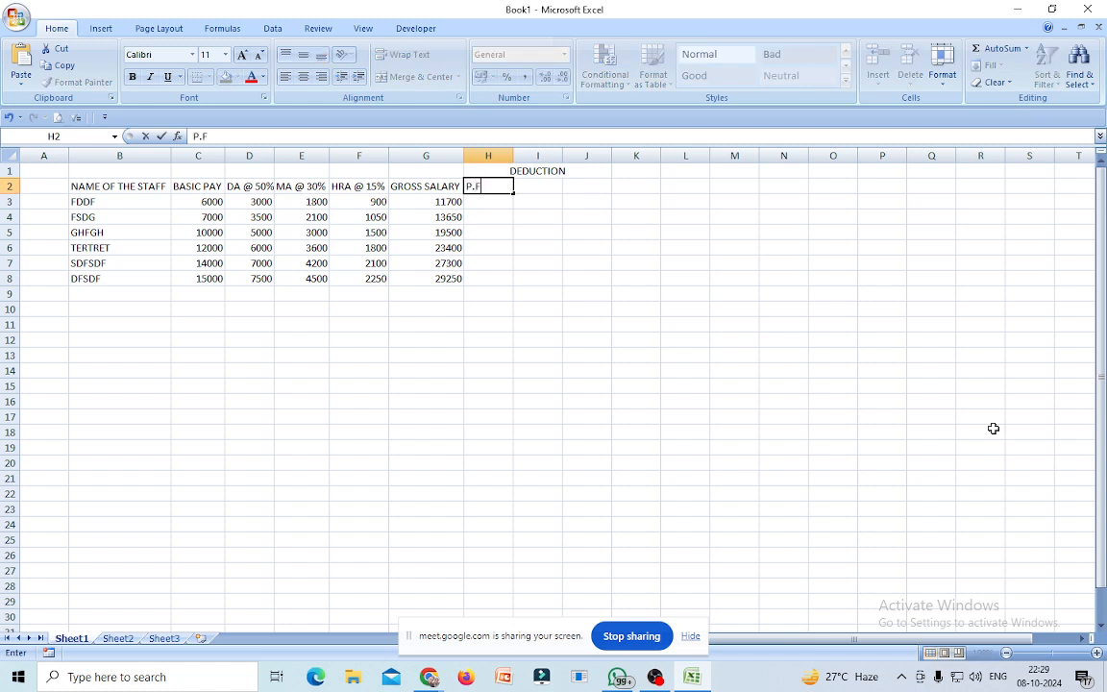
pyautogui.press('Tab')
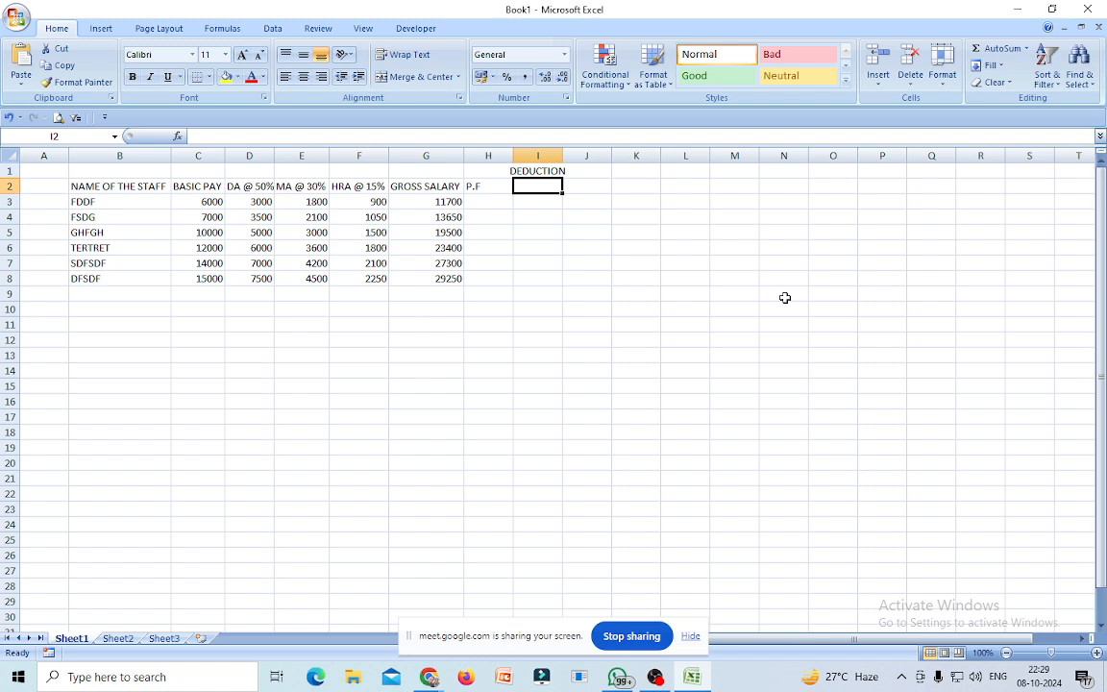
pyautogui.write('E.S.I')
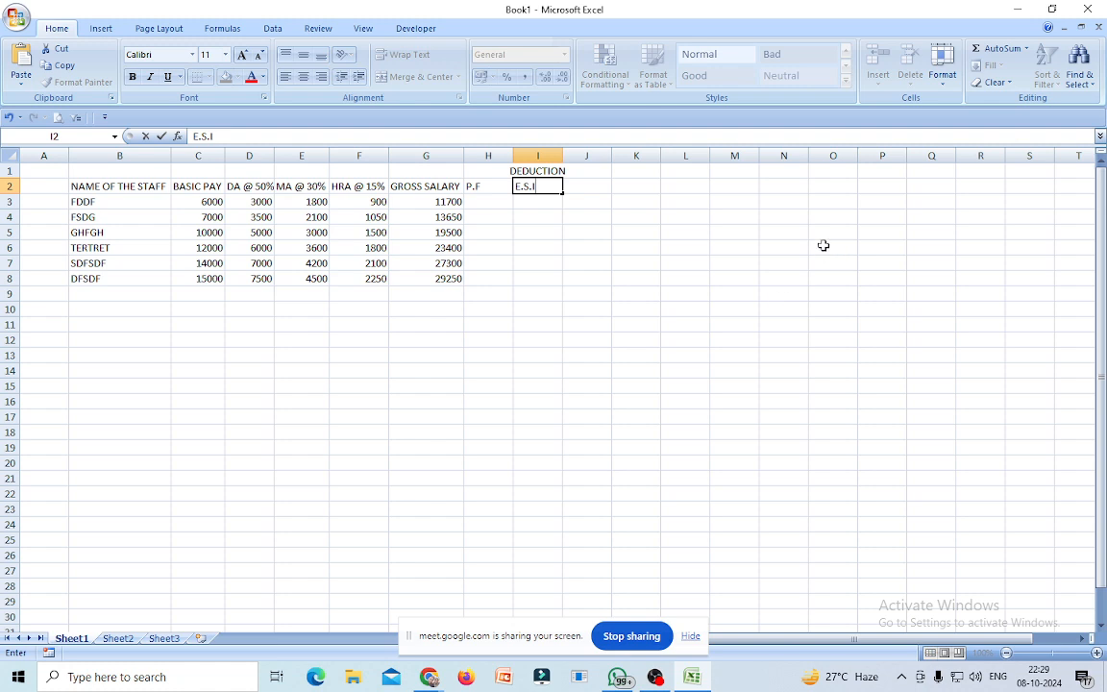
pyautogui.click(593, 194)
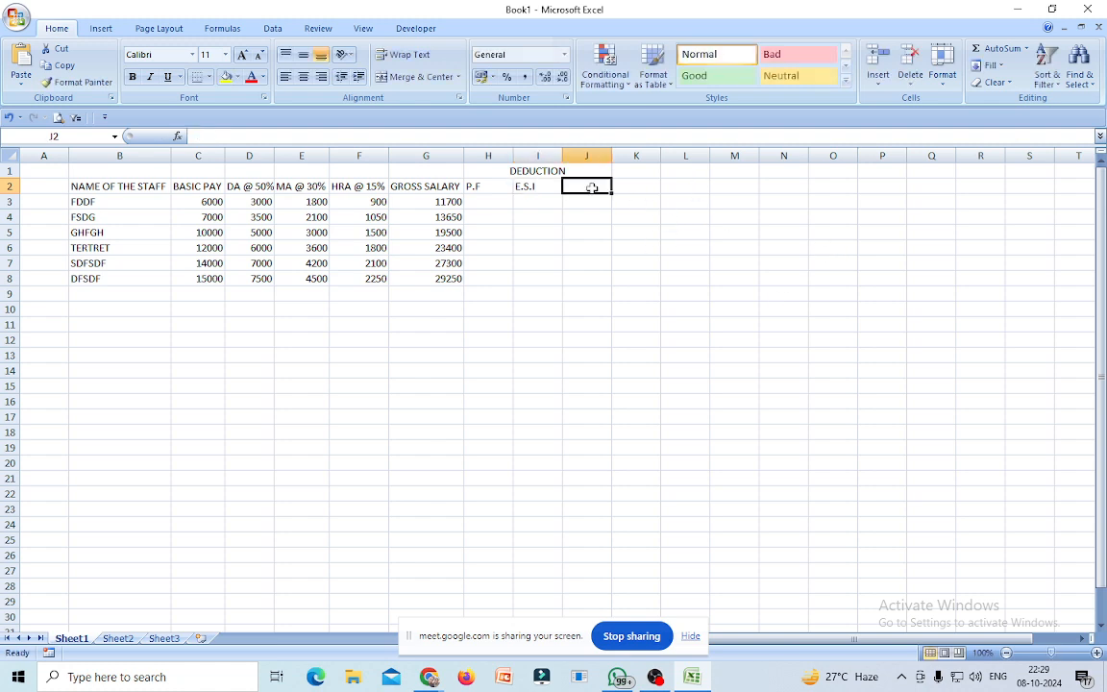
pyautogui.write('P.')
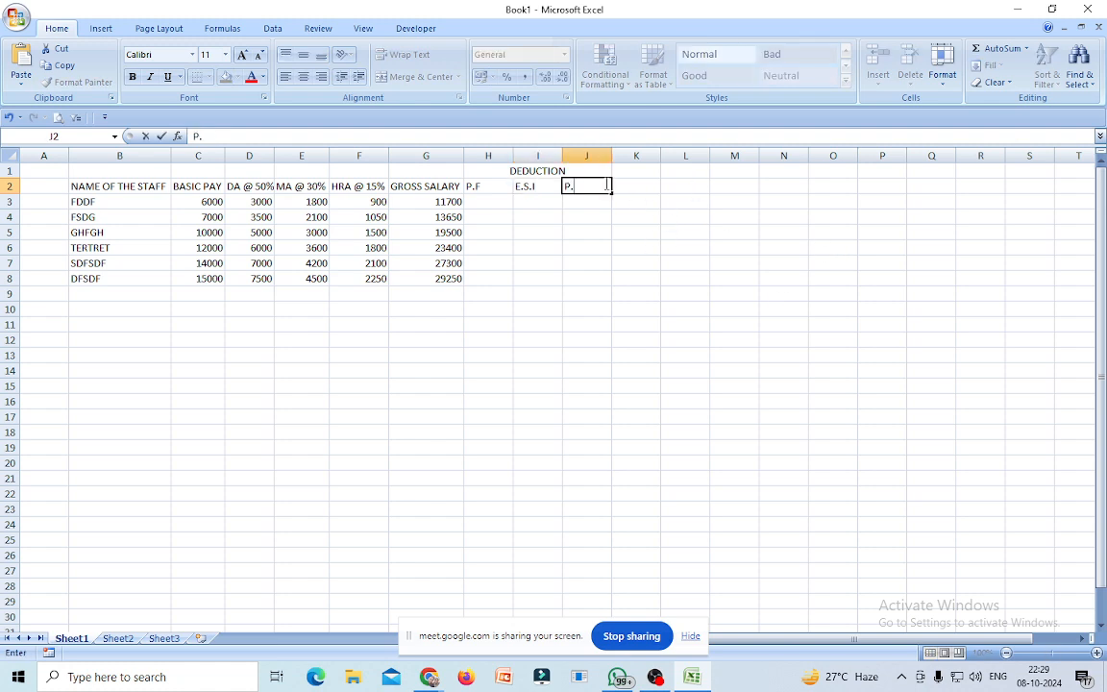
pyautogui.write('TAX')
# Start the H3 P.F formula =IF((C3+D3)*12%>1800,1800, fixing the missing-parenthesis warning.
pyautogui.click(482, 203)
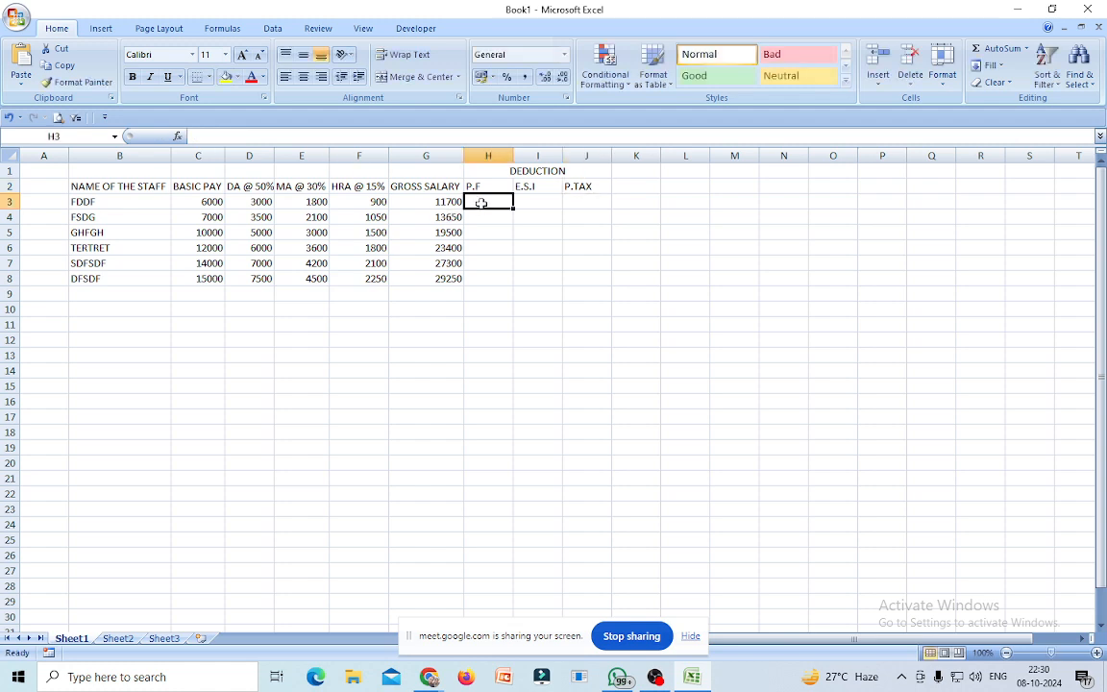
pyautogui.write('=I')
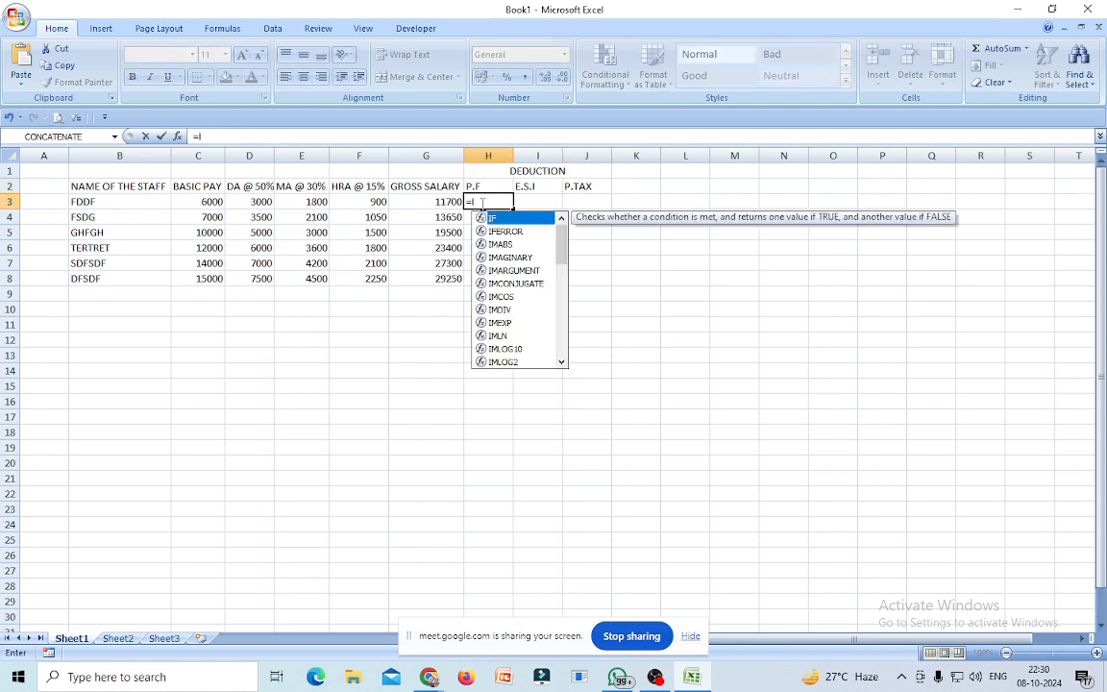
pyautogui.write('F')
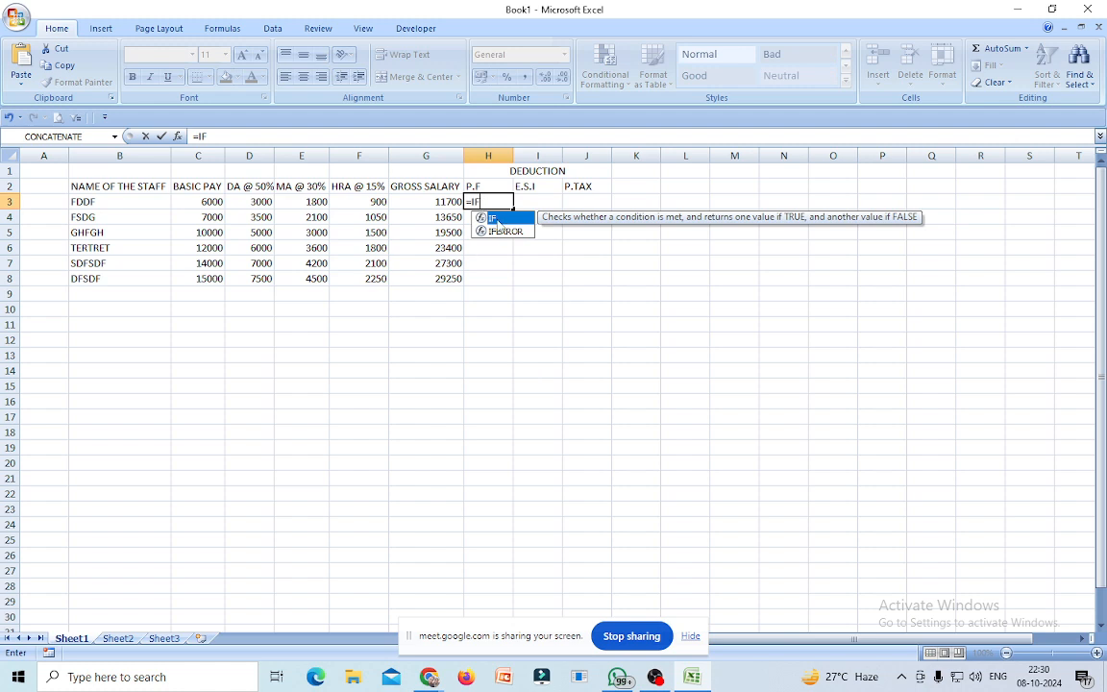
pyautogui.write('(')
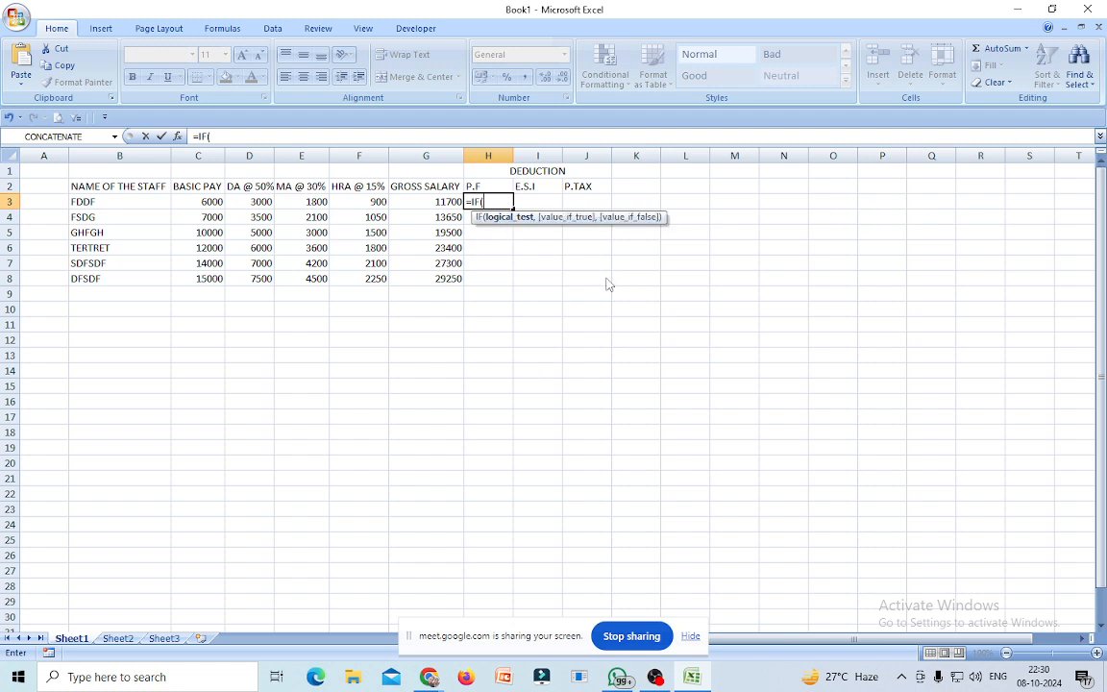
pyautogui.write('(')
pyautogui.click(213, 203)
pyautogui.write('+')
pyautogui.click(262, 202)
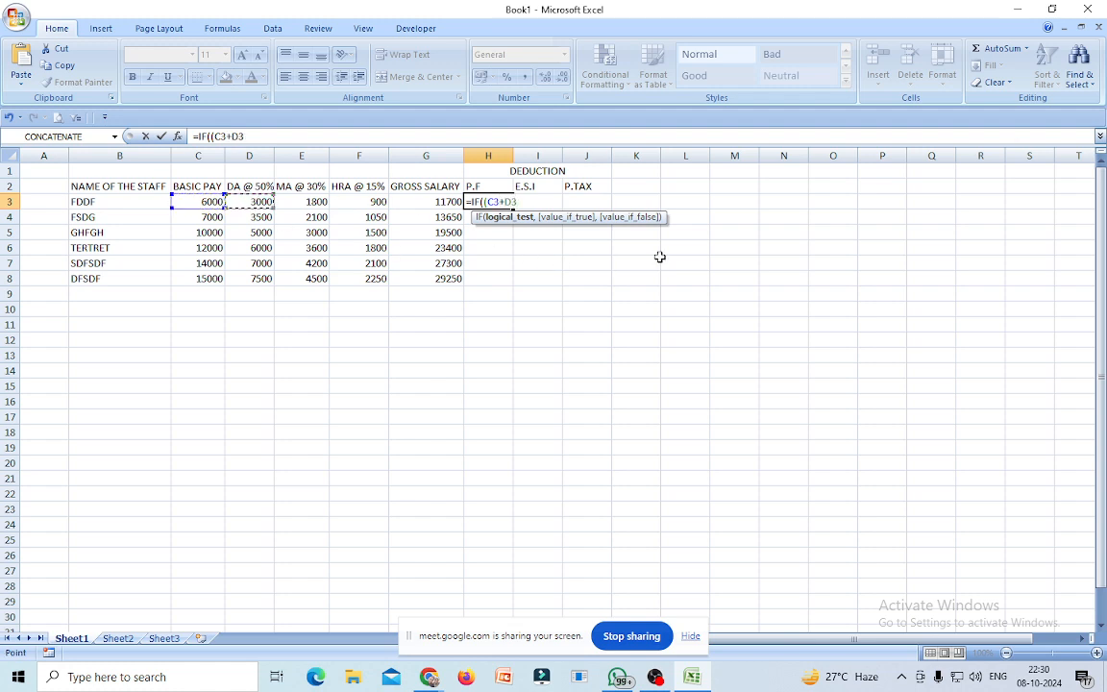
pyautogui.write(')*12%>')
pyautogui.write('18')
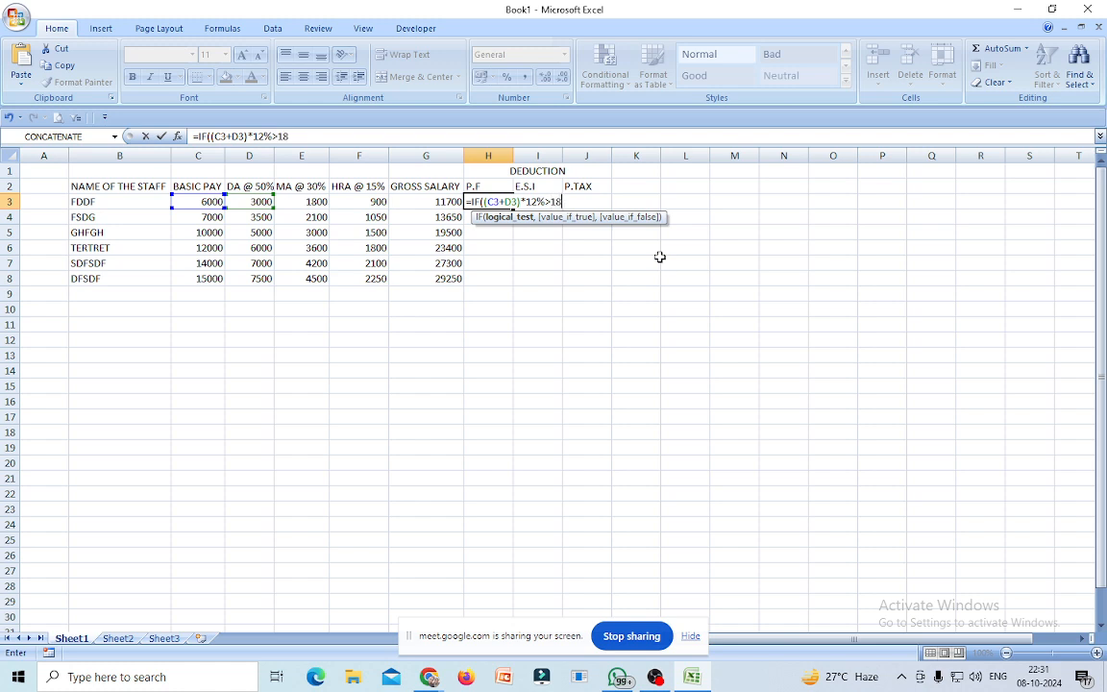
pyautogui.write('00,')
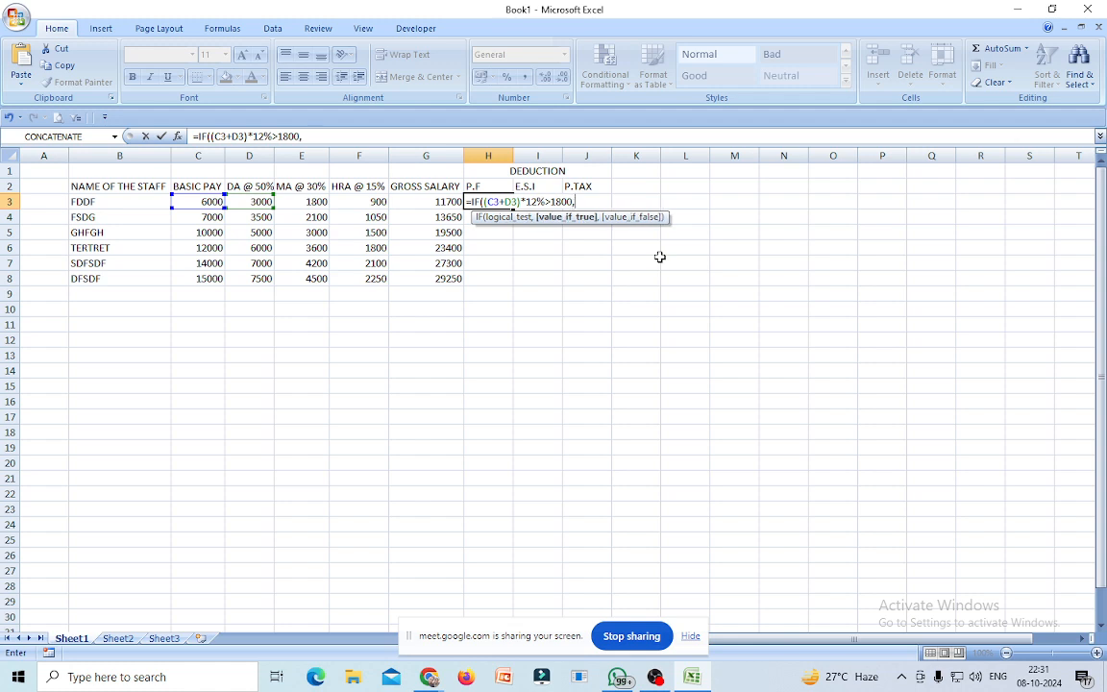
pyautogui.write('1800')
pyautogui.press('Return')
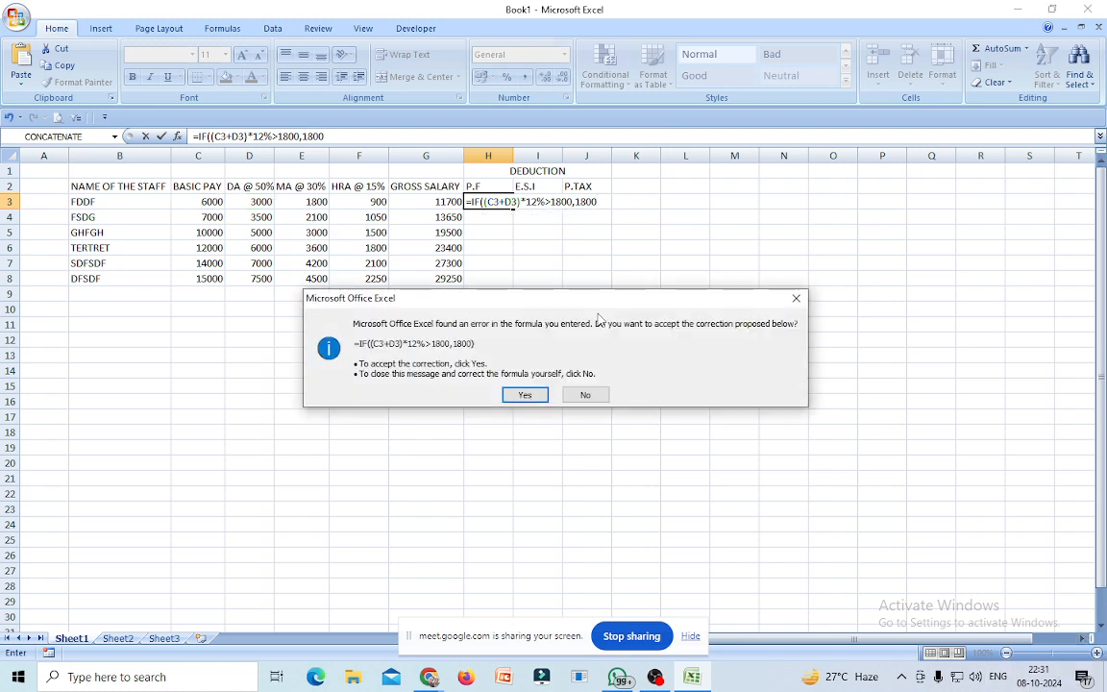
pyautogui.click(796, 299)
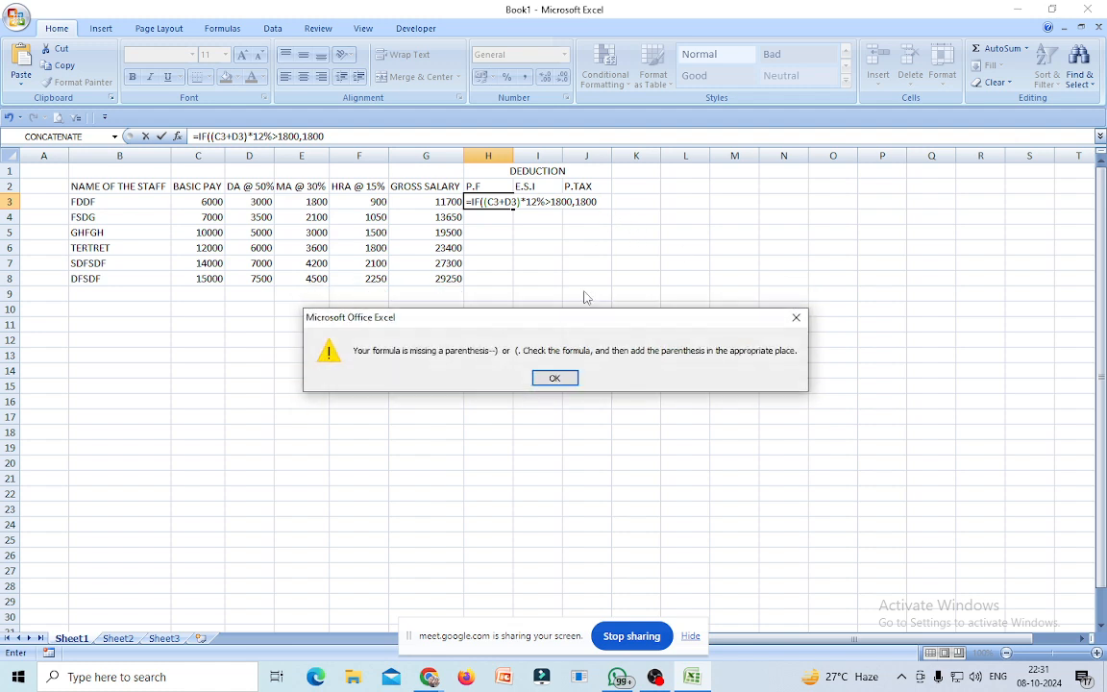
pyautogui.click(559, 376)
pyautogui.click(600, 199)
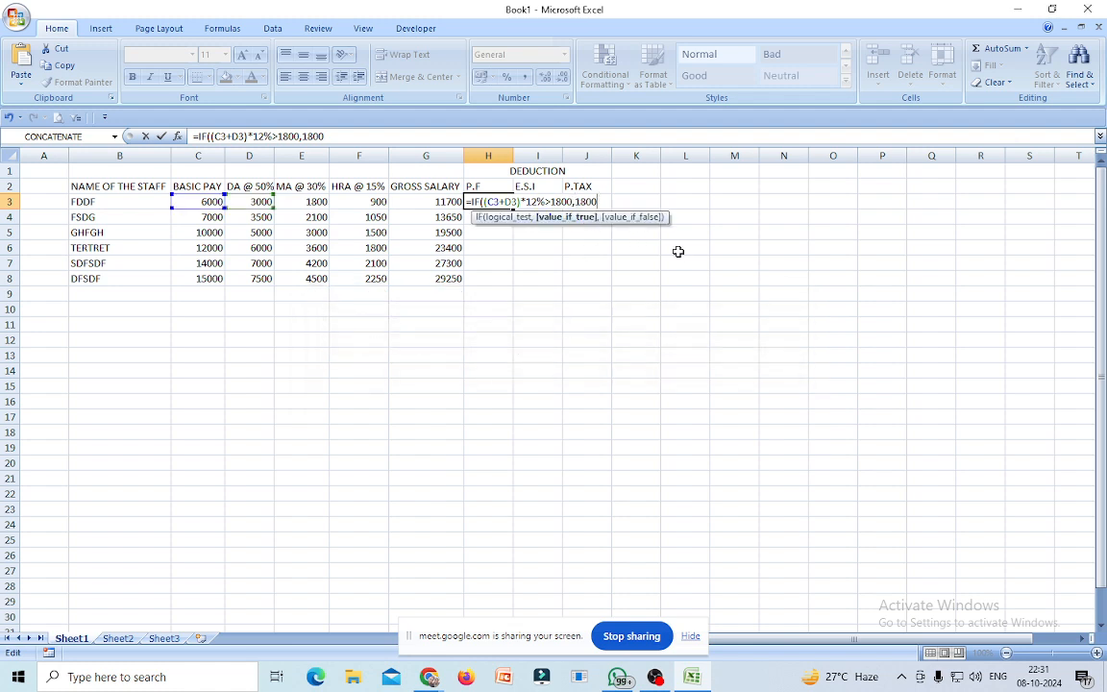
pyautogui.write(',')
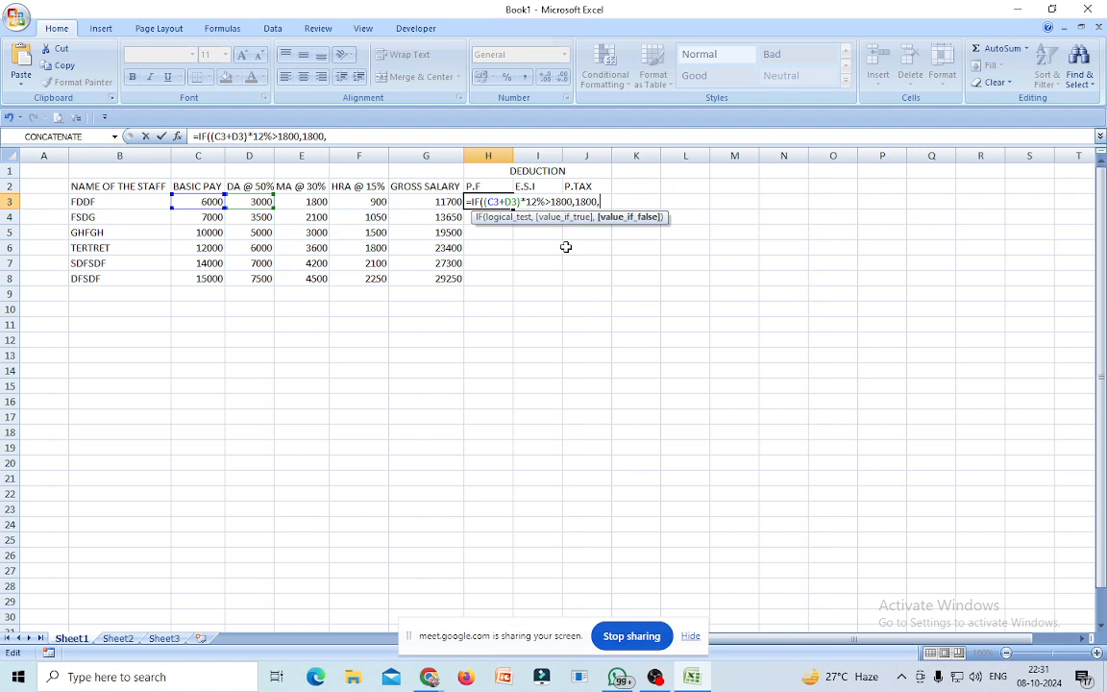
# Reuse (C3+D3)*12% as the else value and commit the formula, giving 1080.
pyautogui.moveTo(485, 202); pyautogui.dragTo(545, 203)
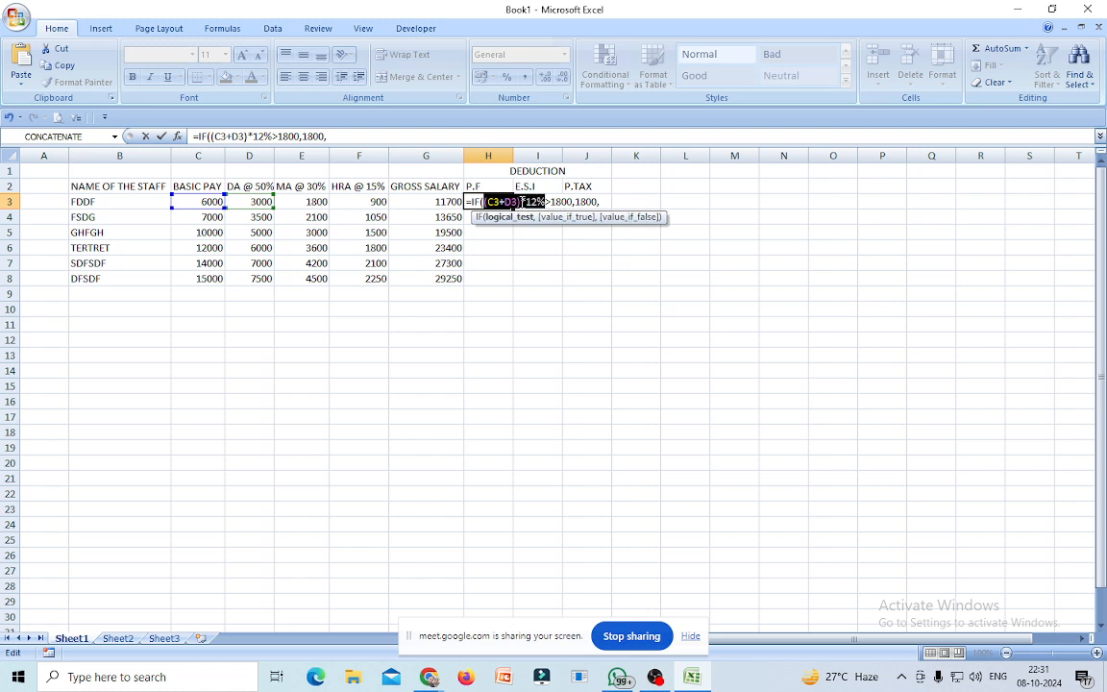
pyautogui.rightClick(522, 203)
pyautogui.click(557, 229)
pyautogui.press('End')
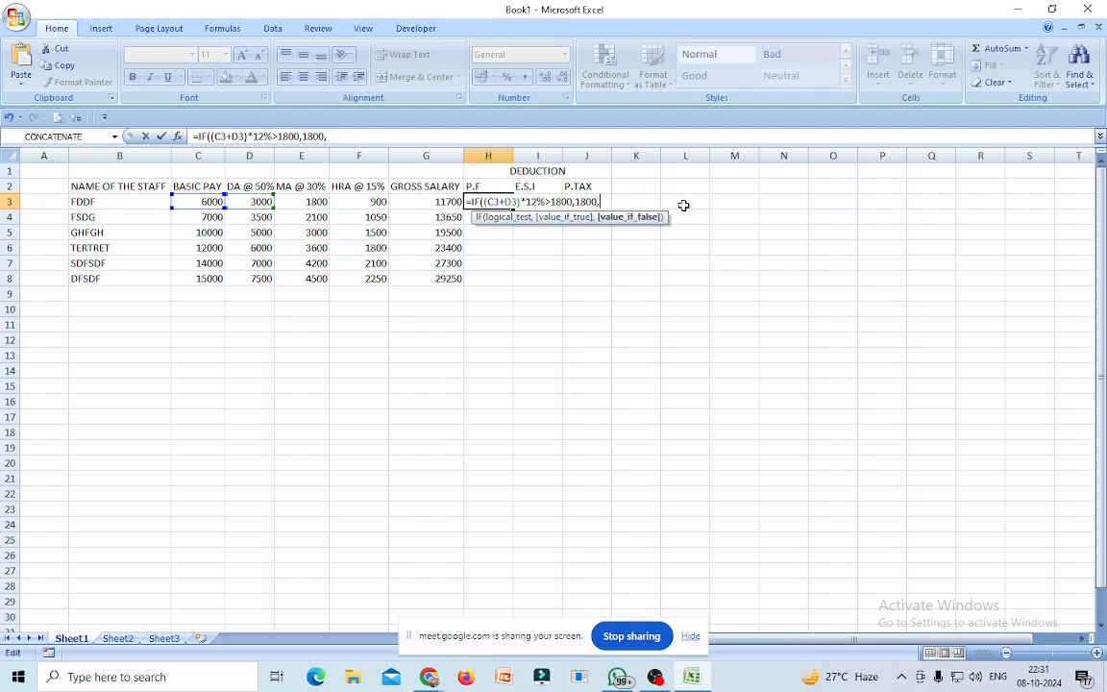
pyautogui.hotkey('ctrl', 'v')
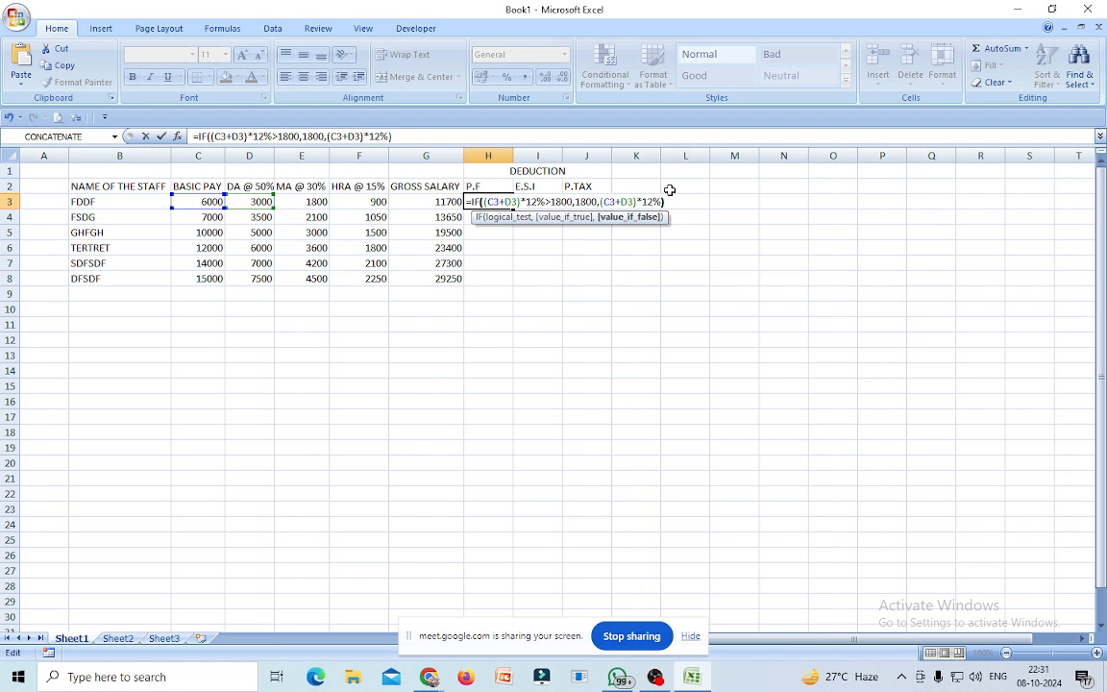
pyautogui.press('Return')
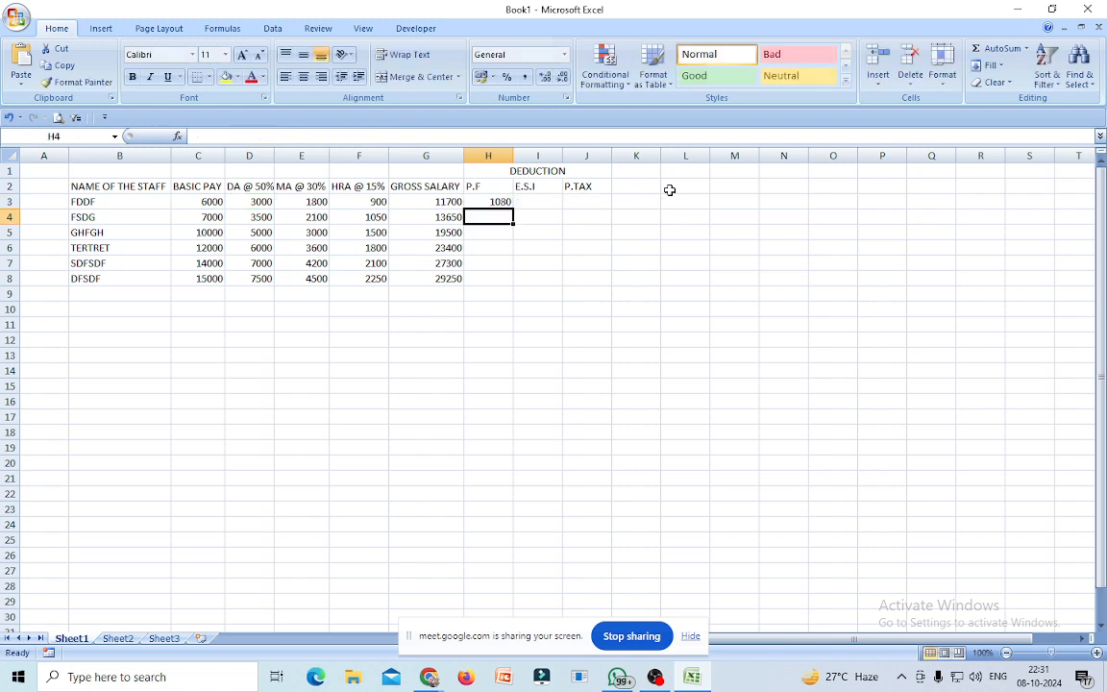
# Fill the capped P.F formula from H3 down to H8 and verify it in H5.
pyautogui.click(495, 202)
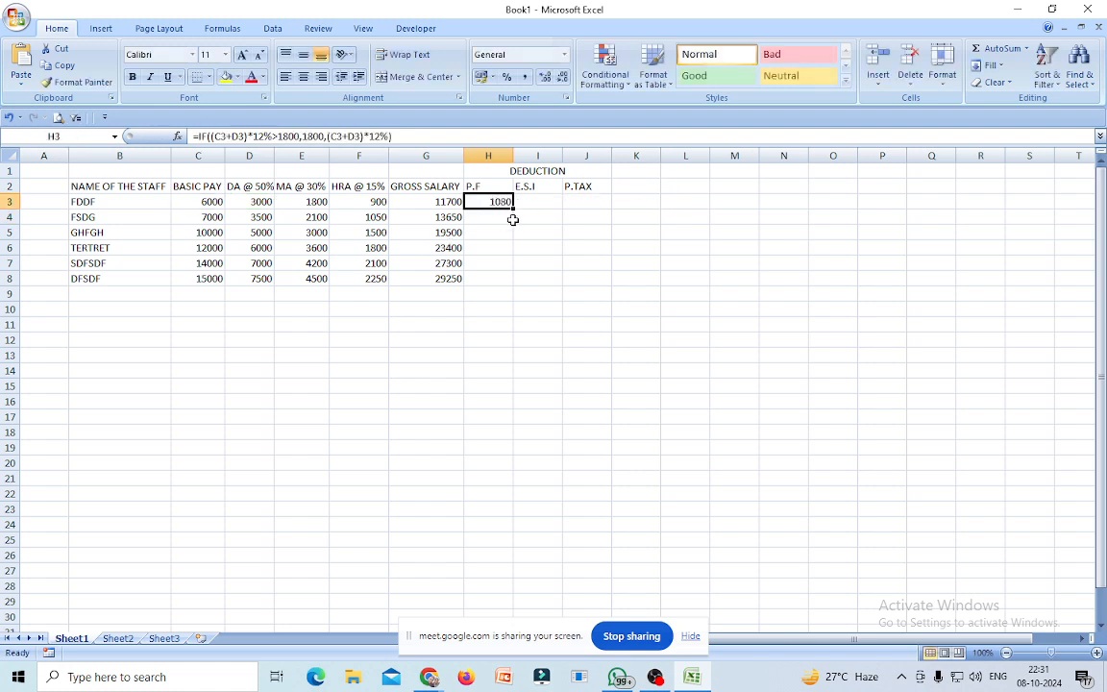
pyautogui.moveTo(514, 208); pyautogui.dragTo(507, 291)
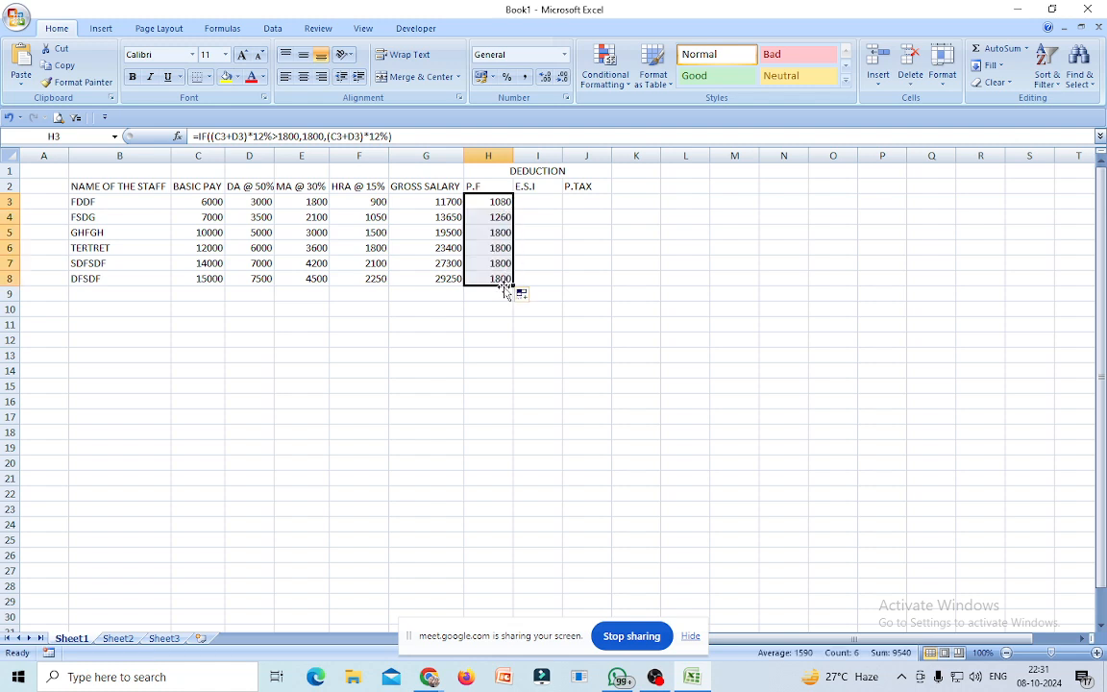
pyautogui.click(510, 351)
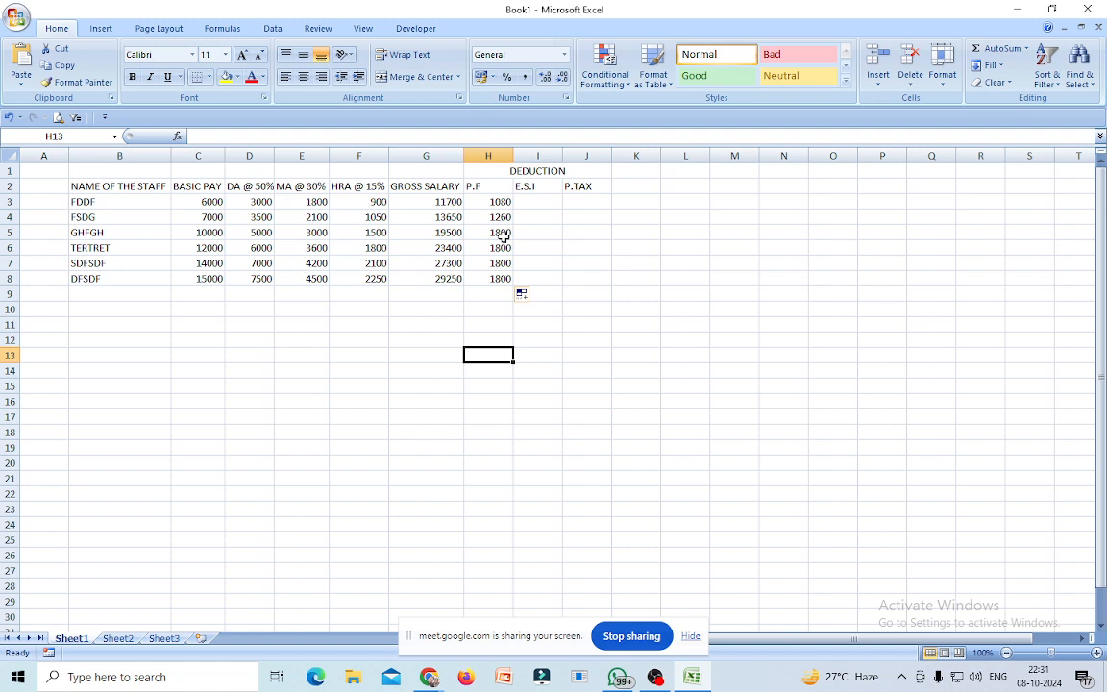
pyautogui.click(504, 235)
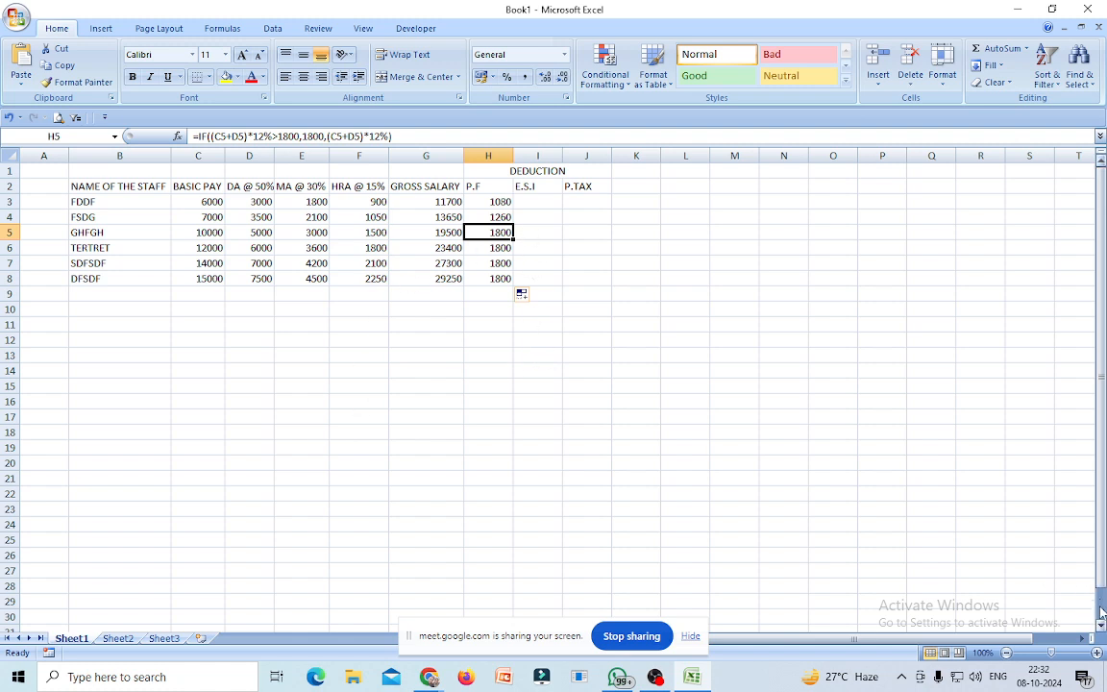
pyautogui.moveTo(1052, 653); pyautogui.dragTo(1076, 654)
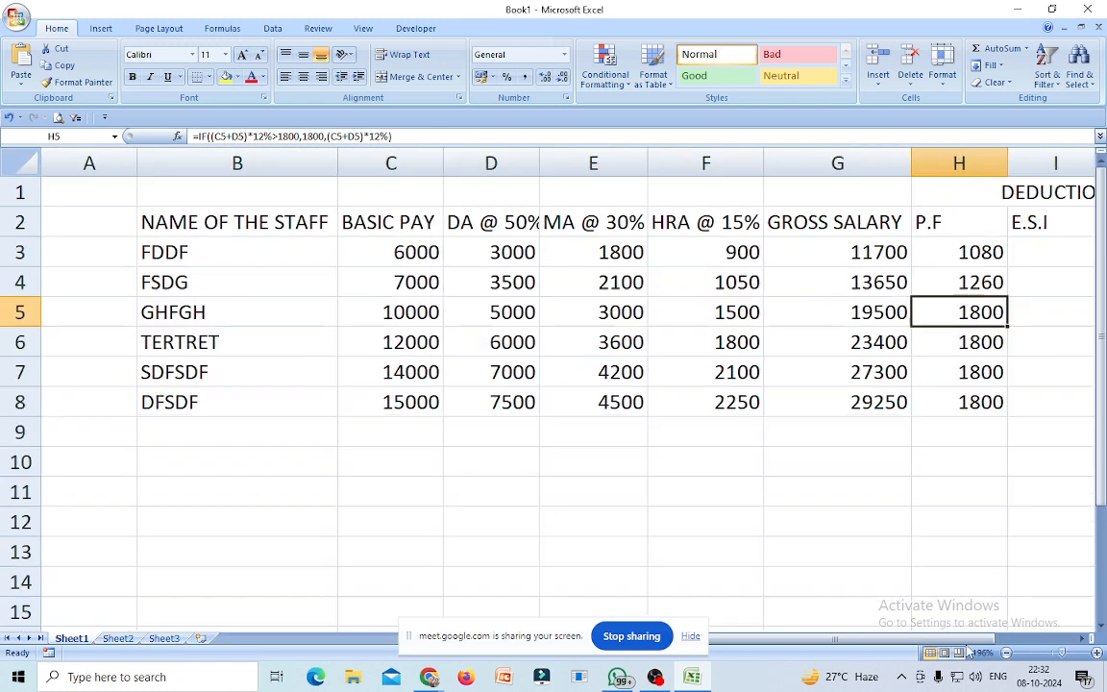
# Zoom the sheet to about 196%, review H3's P.F formula, and begin =IF in I3.
pyautogui.moveTo(870, 639); pyautogui.dragTo(945, 639)
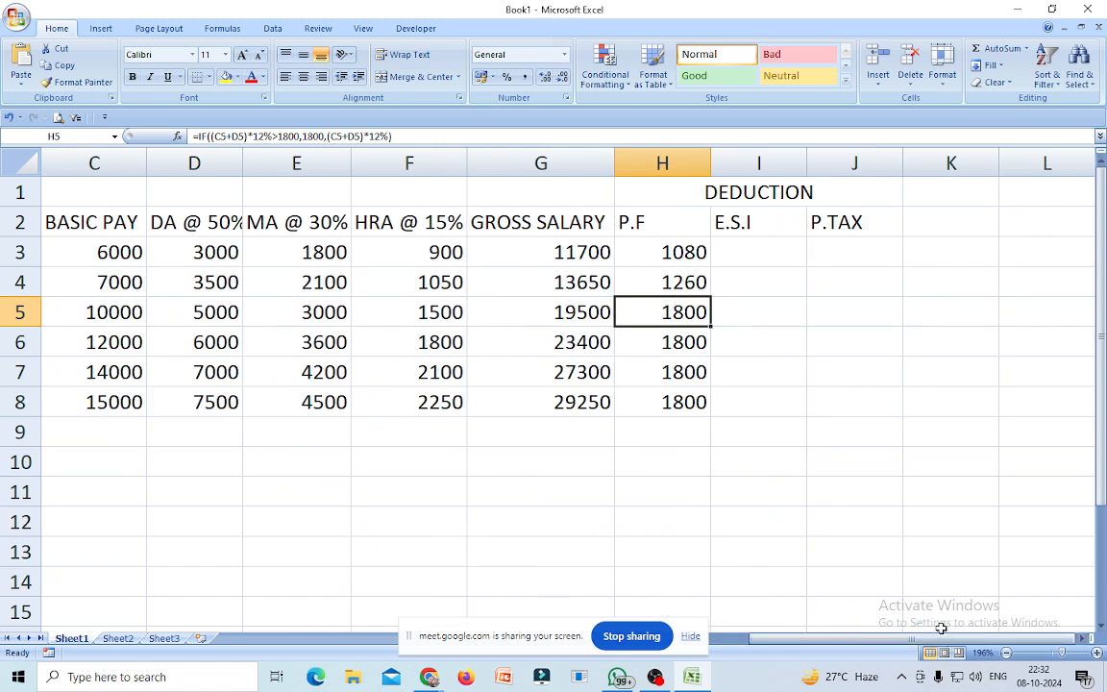
pyautogui.click(684, 254)
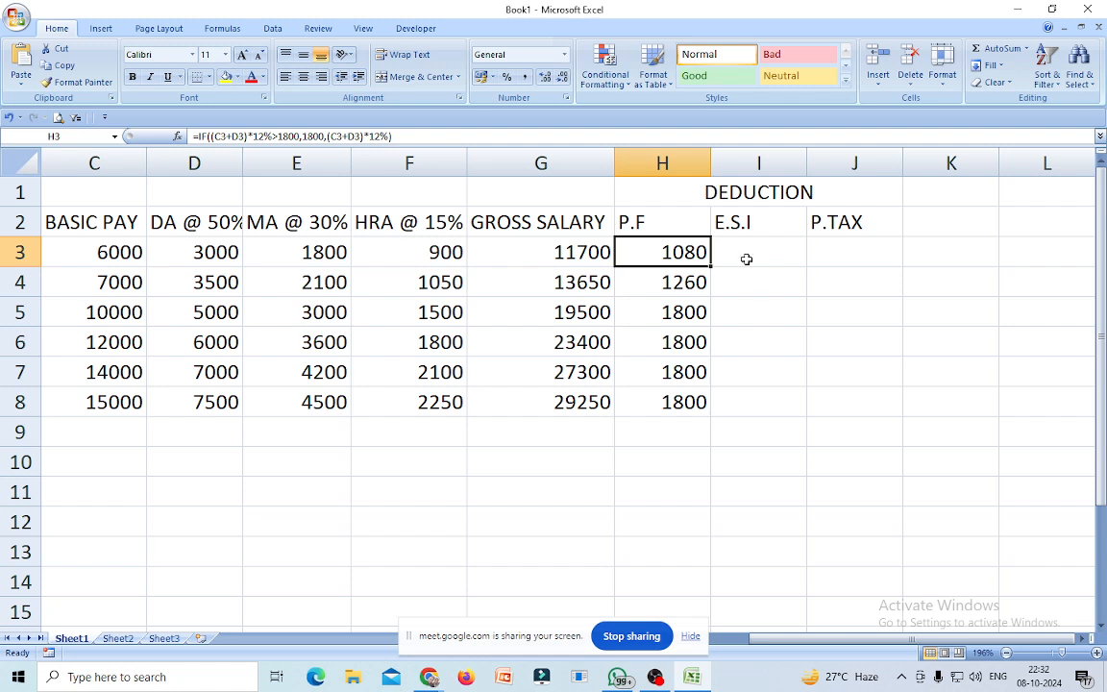
pyautogui.click(749, 252)
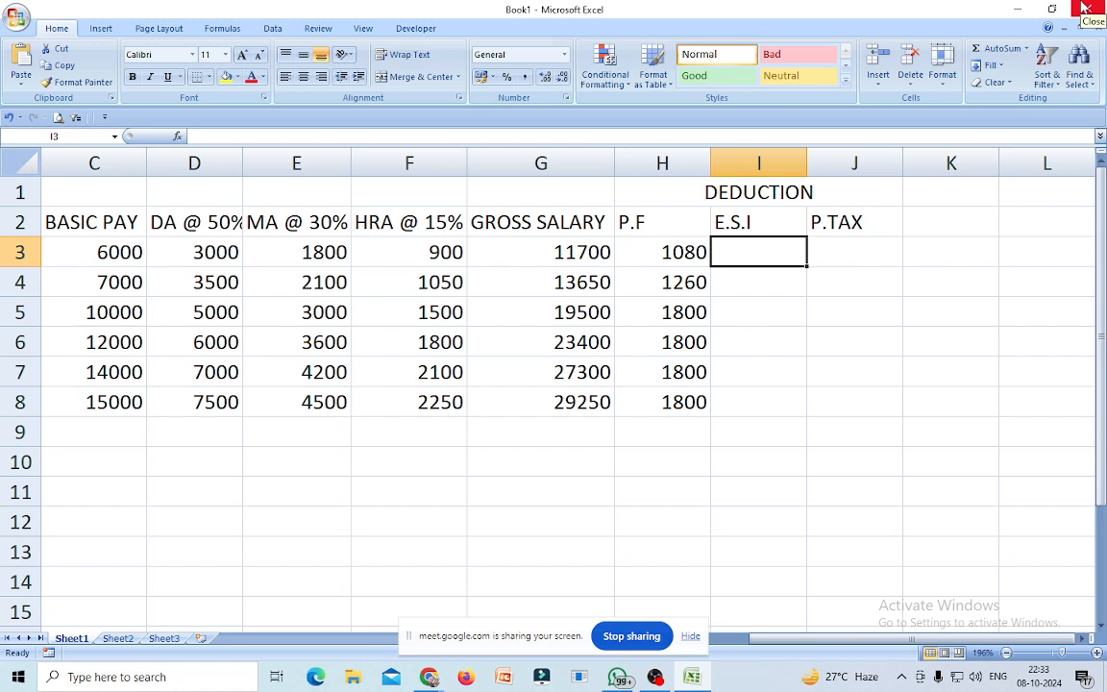
pyautogui.write('=')
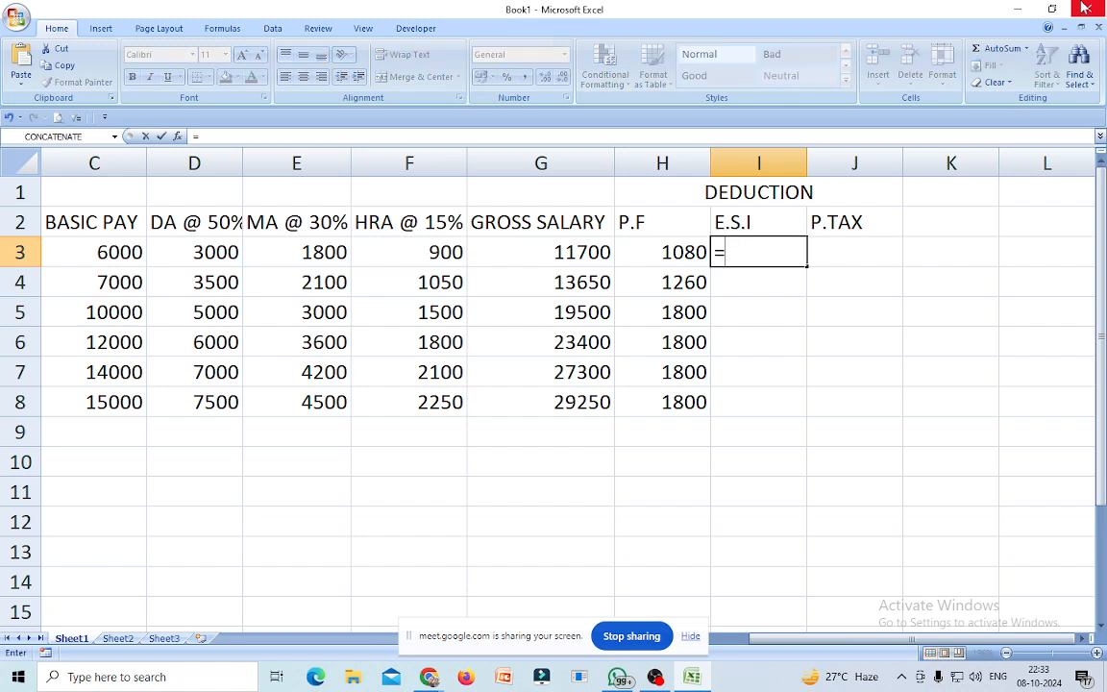
pyautogui.write('IF(')
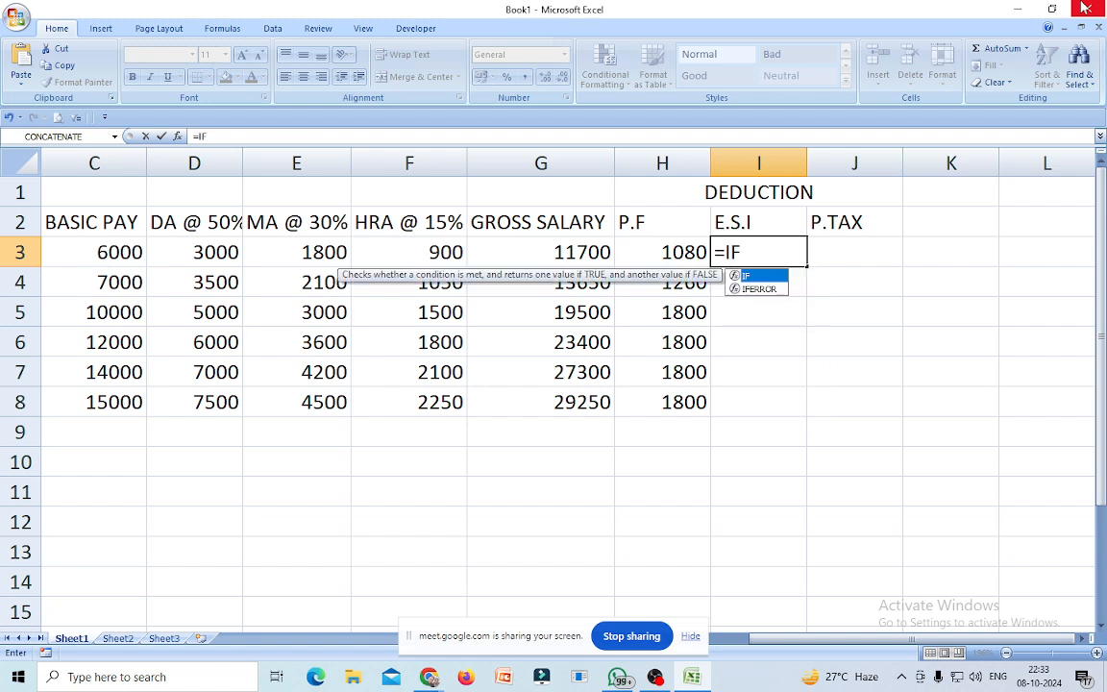
# Enter =IF(G3>20000,0,G3*1.75%) in I3 so E.S.I shows 204.75.
pyautogui.doubleClick(773, 278)
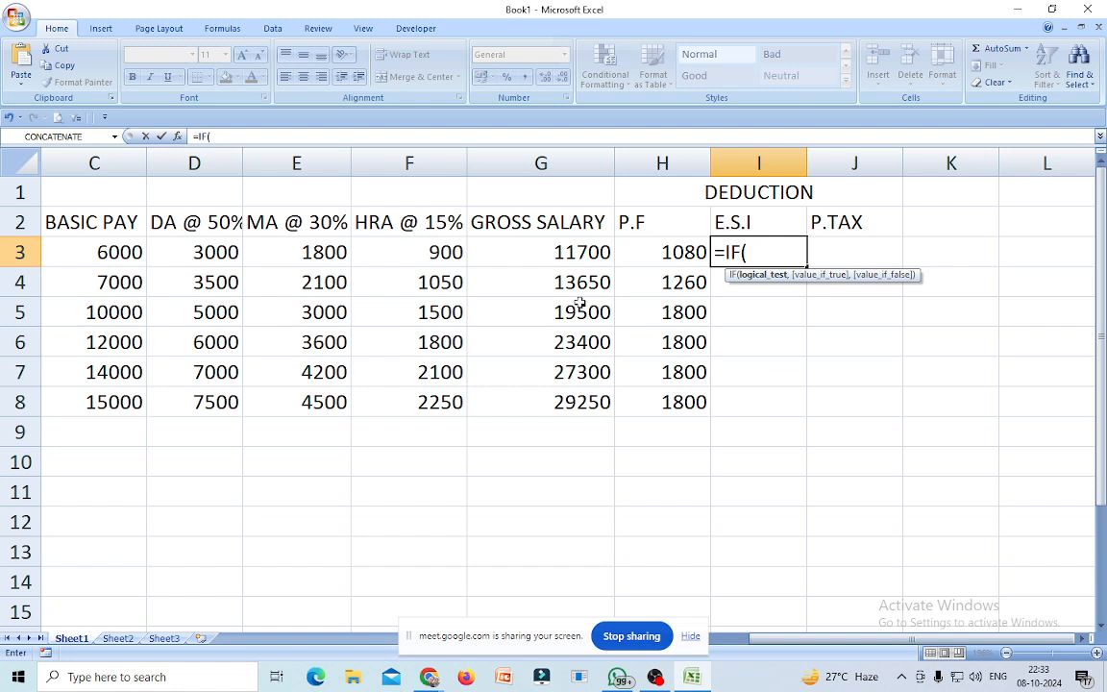
pyautogui.click(574, 253)
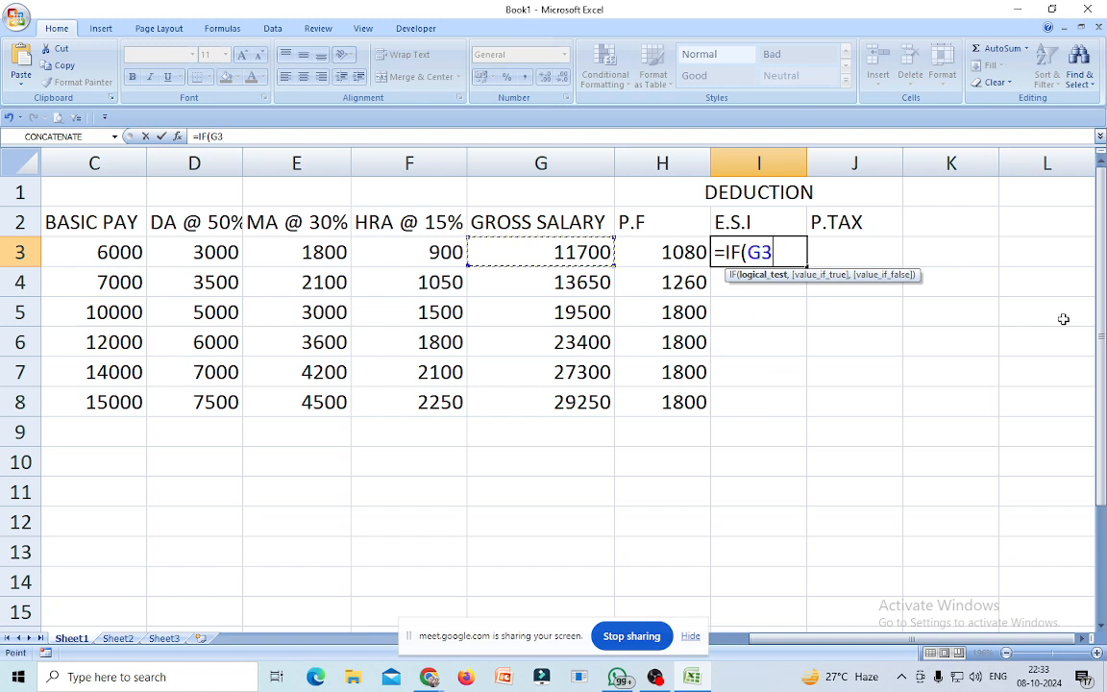
pyautogui.write('>20000')
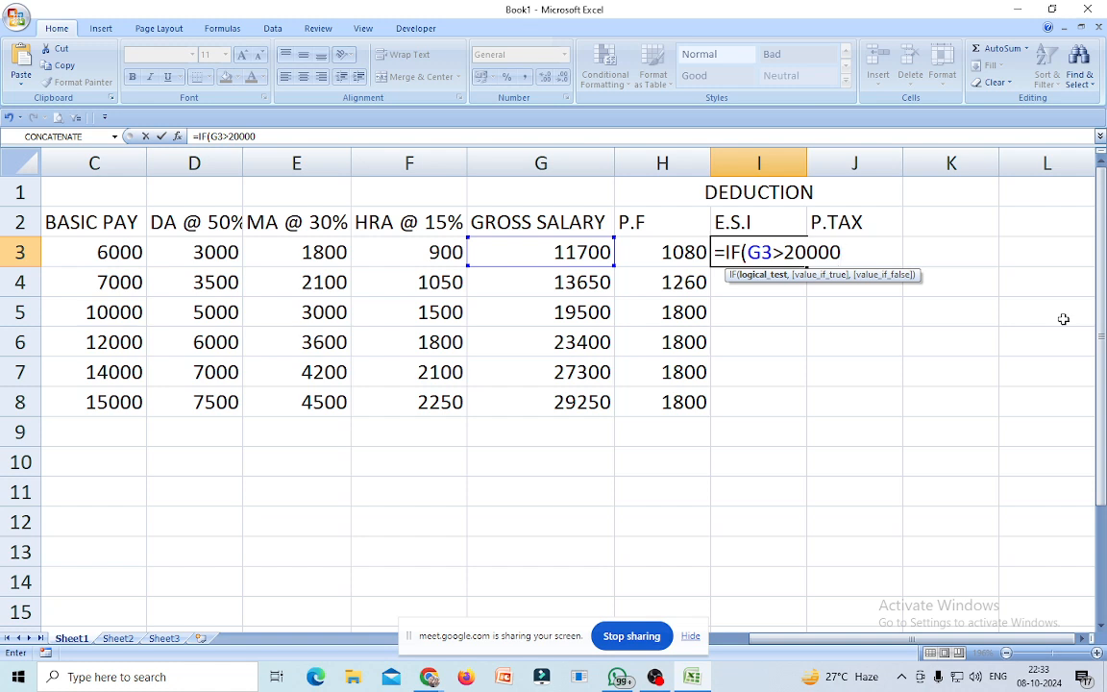
pyautogui.write(',')
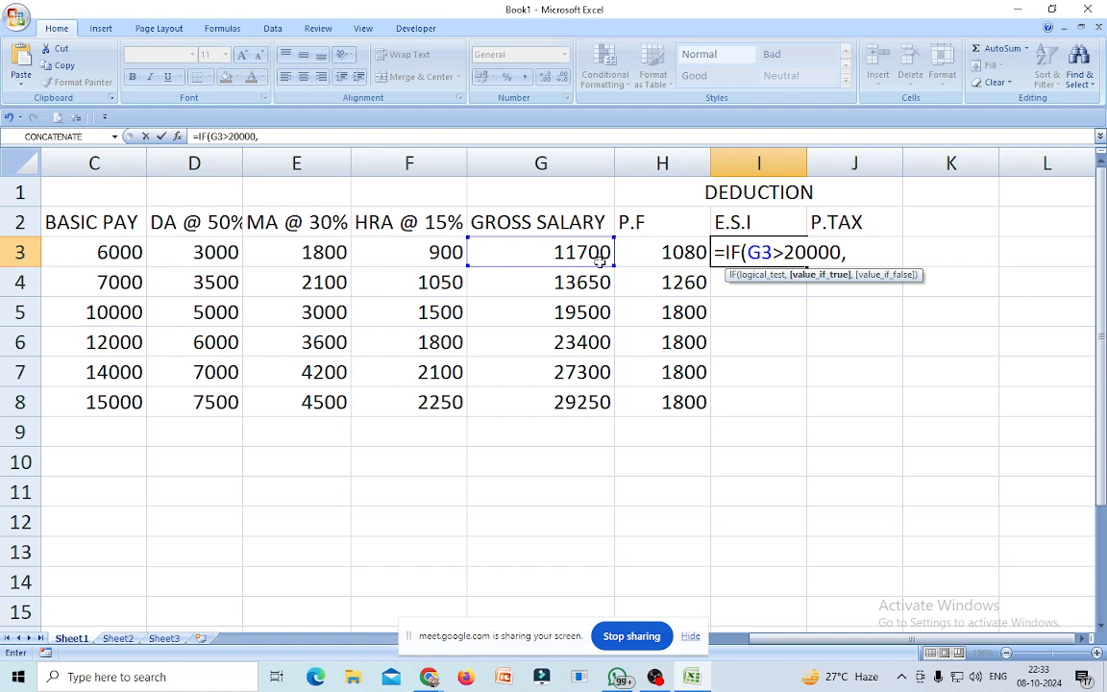
pyautogui.write('0')
pyautogui.write(',')
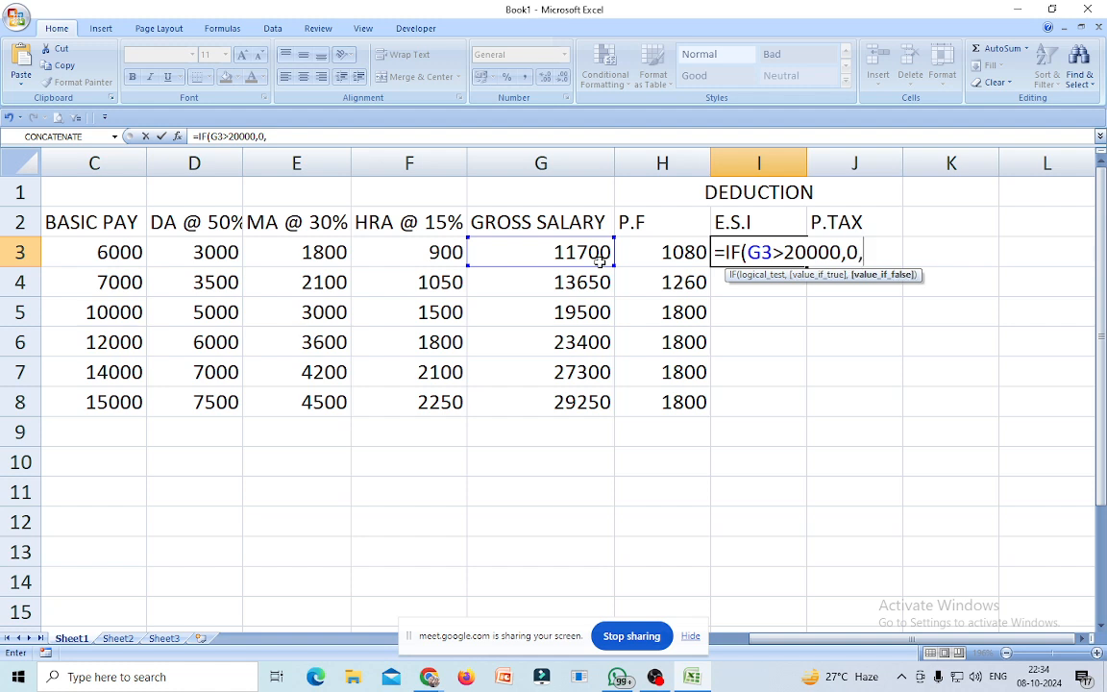
pyautogui.click(600, 249)
pyautogui.write('*1.75%')
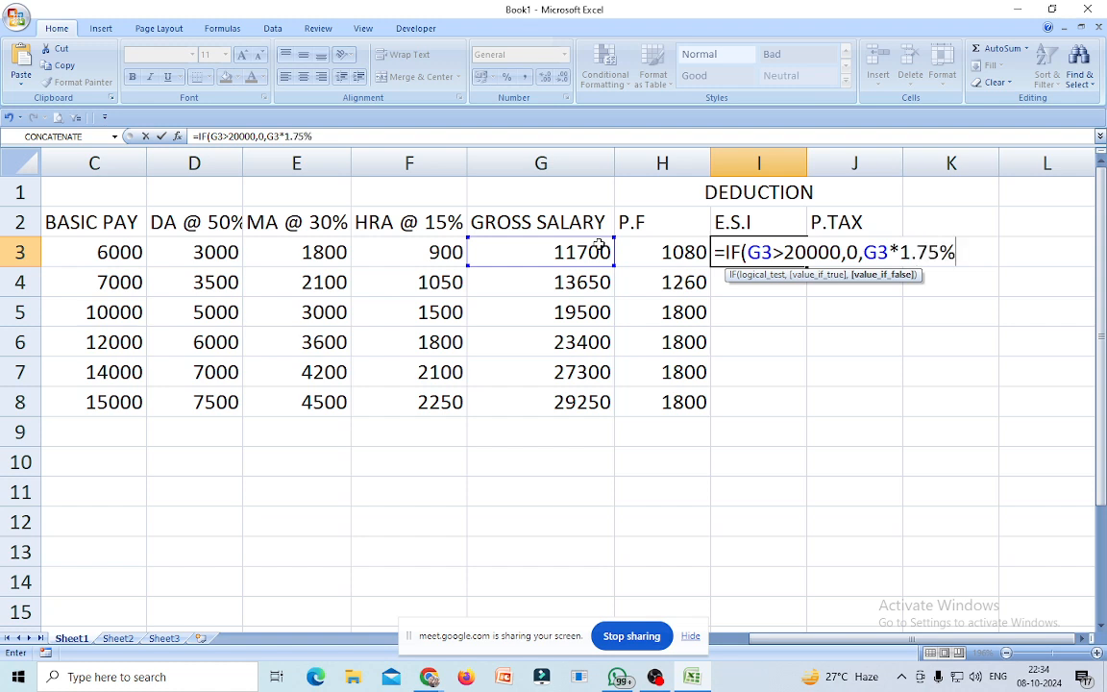
pyautogui.write(')')
pyautogui.press('Return')
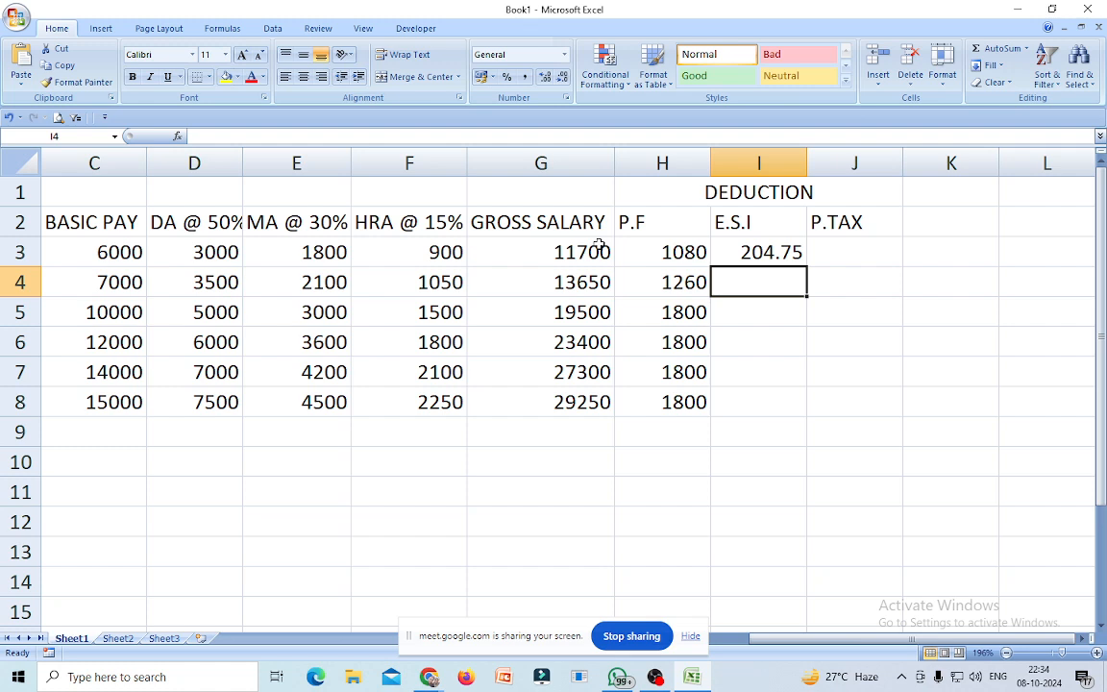
pyautogui.click(753, 258)
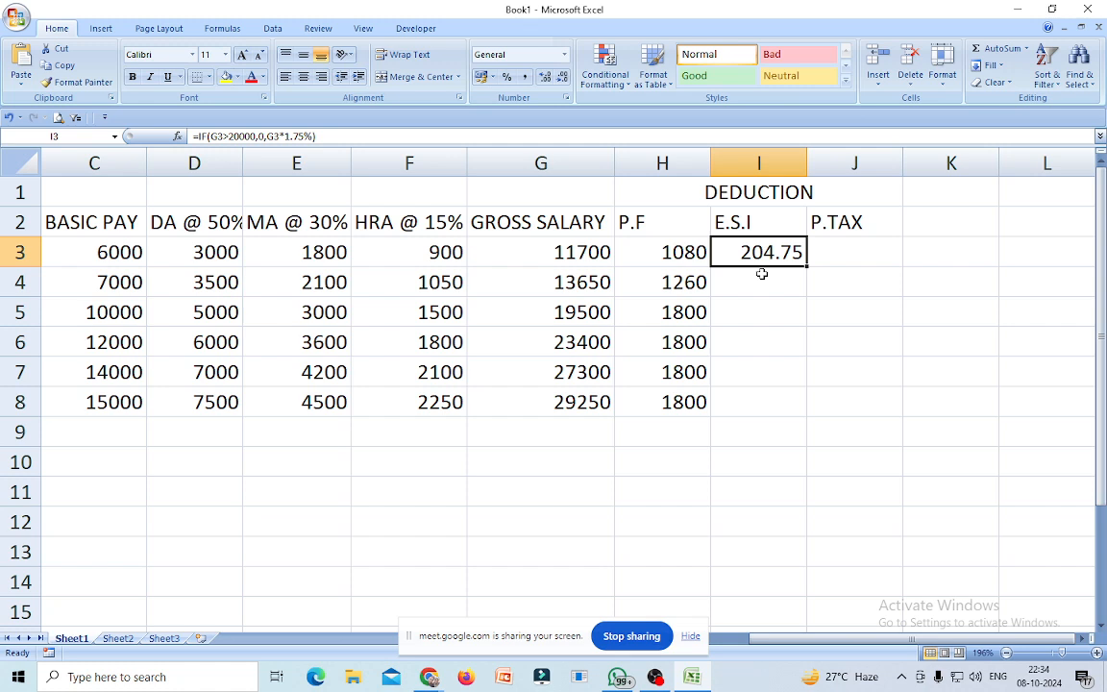
pyautogui.click(502, 496)
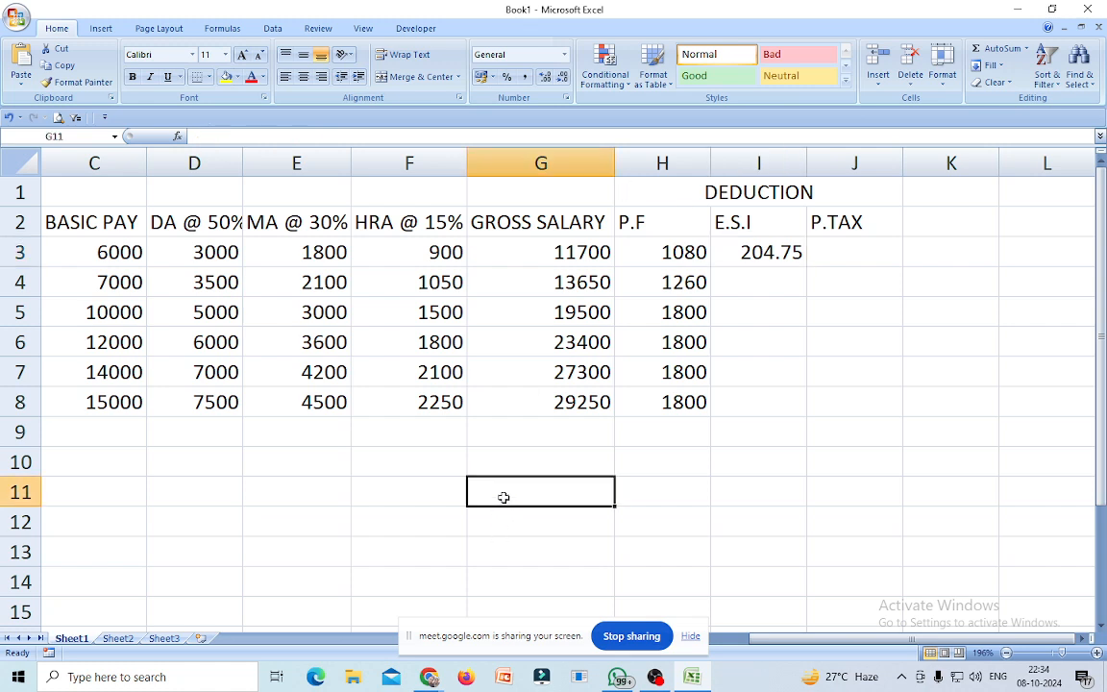
# Enter =ROUNDUP(2.56,1) in G11 as a rounding demo.
pyautogui.write('=')
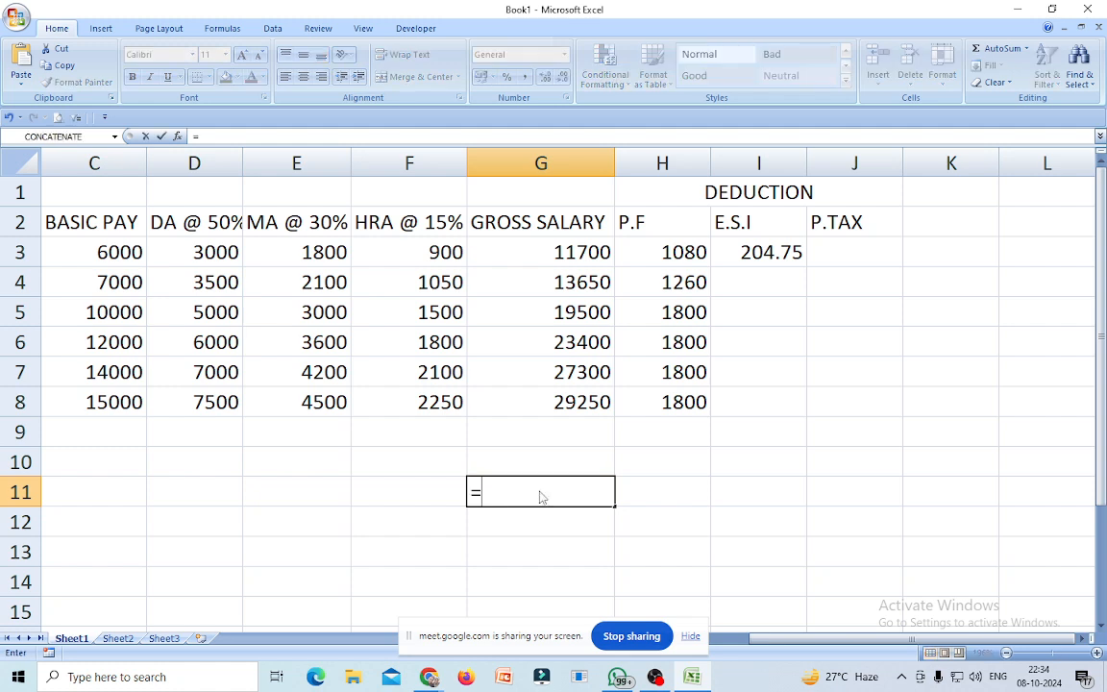
pyautogui.write('ROUN')
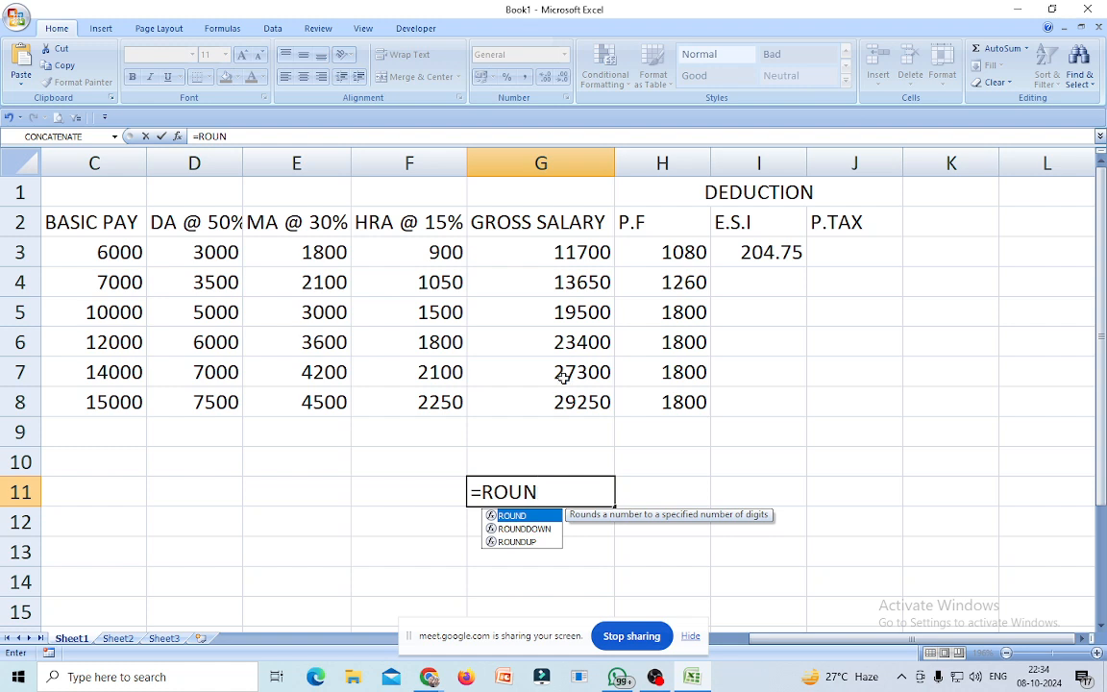
pyautogui.doubleClick(516, 541)
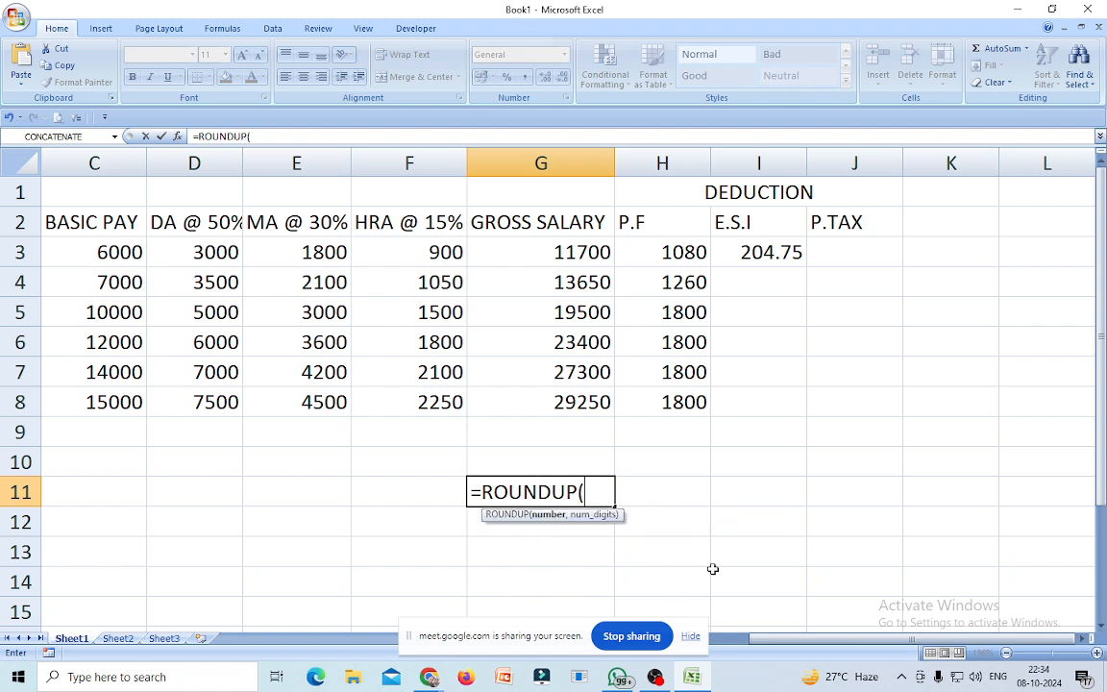
pyautogui.write('2.56')
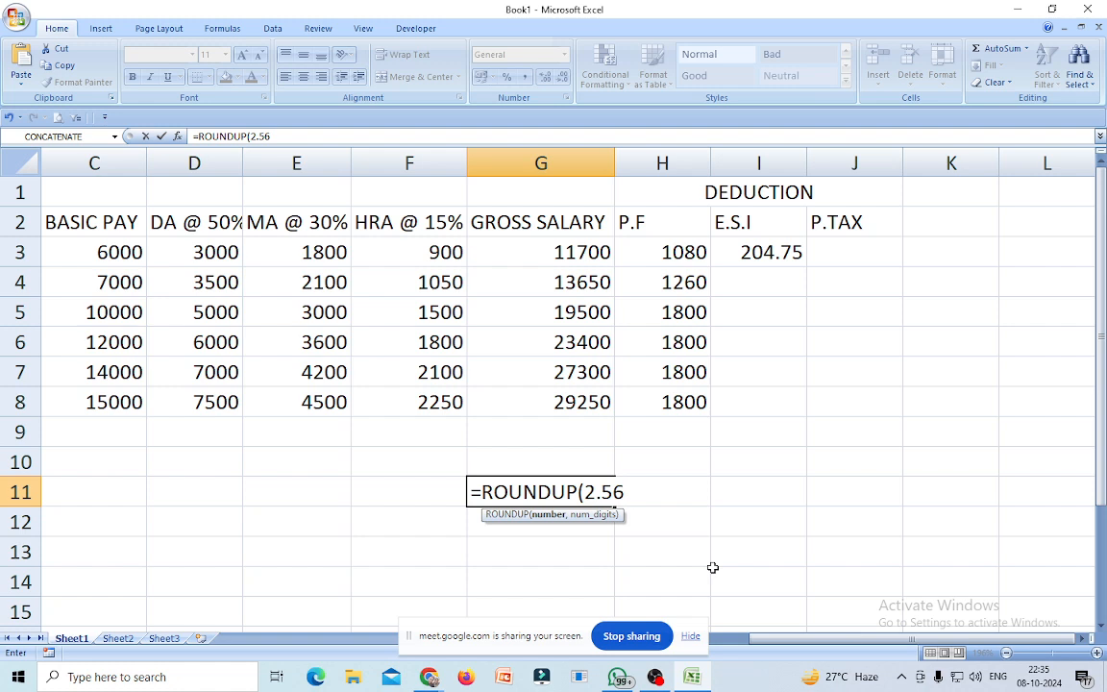
pyautogui.write(',')
pyautogui.write('1')
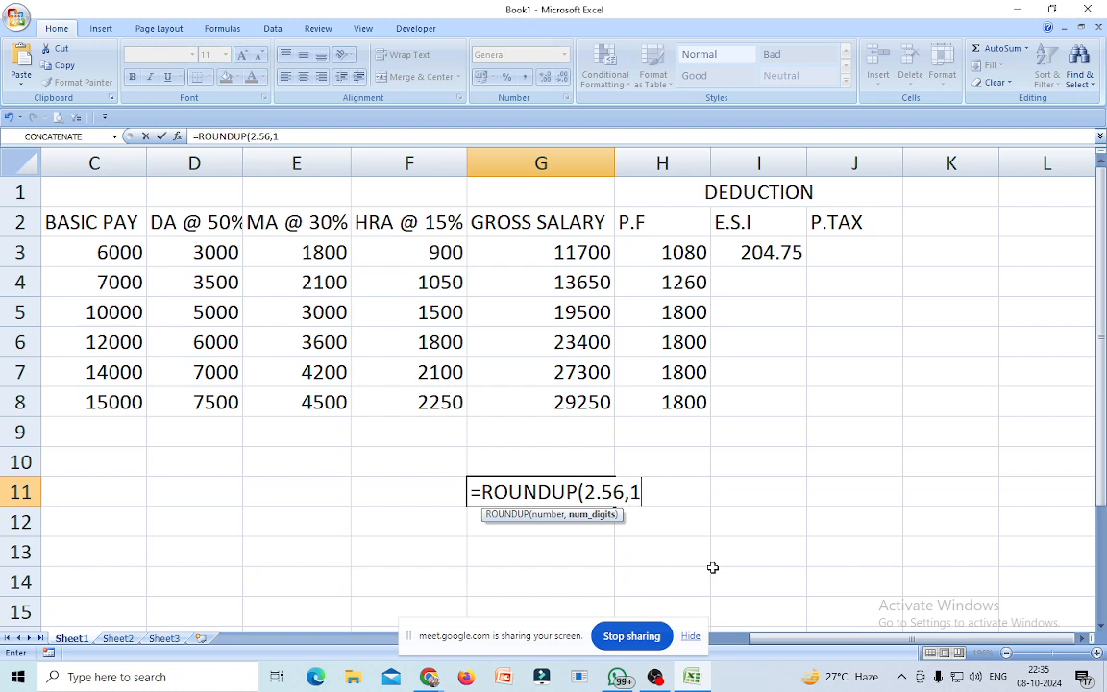
pyautogui.write(')')
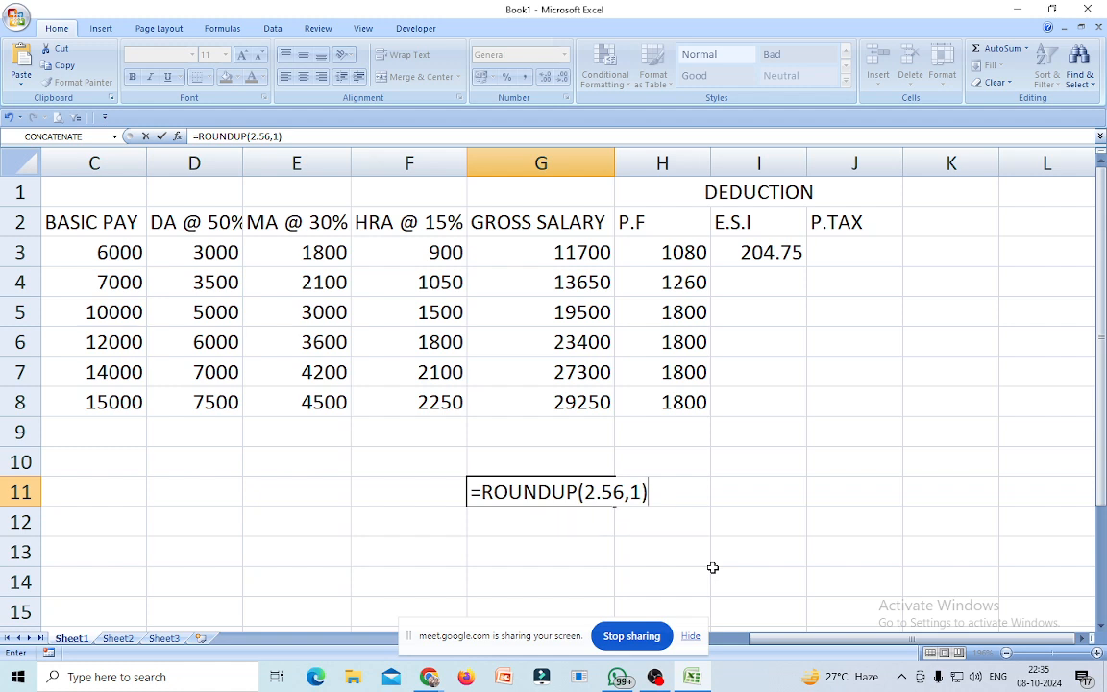
pyautogui.press('Return')
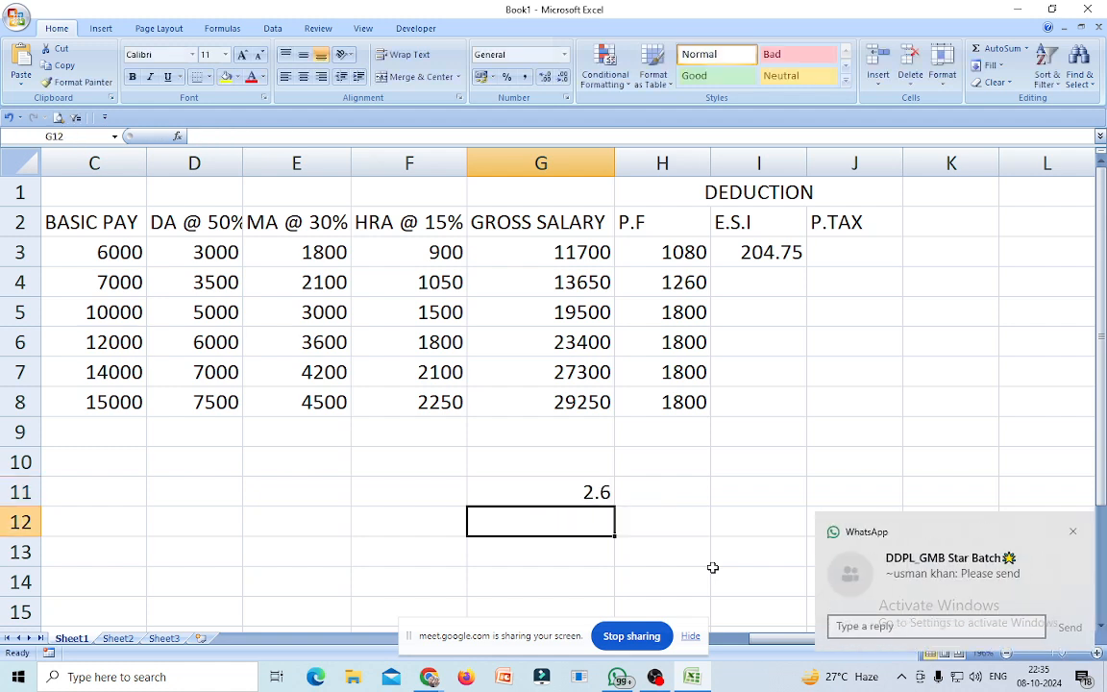
# Edit the G11 formula to =ROUNDUP(2.56,0) so it displays 3.
pyautogui.click(1072, 532)
pyautogui.click(574, 494)
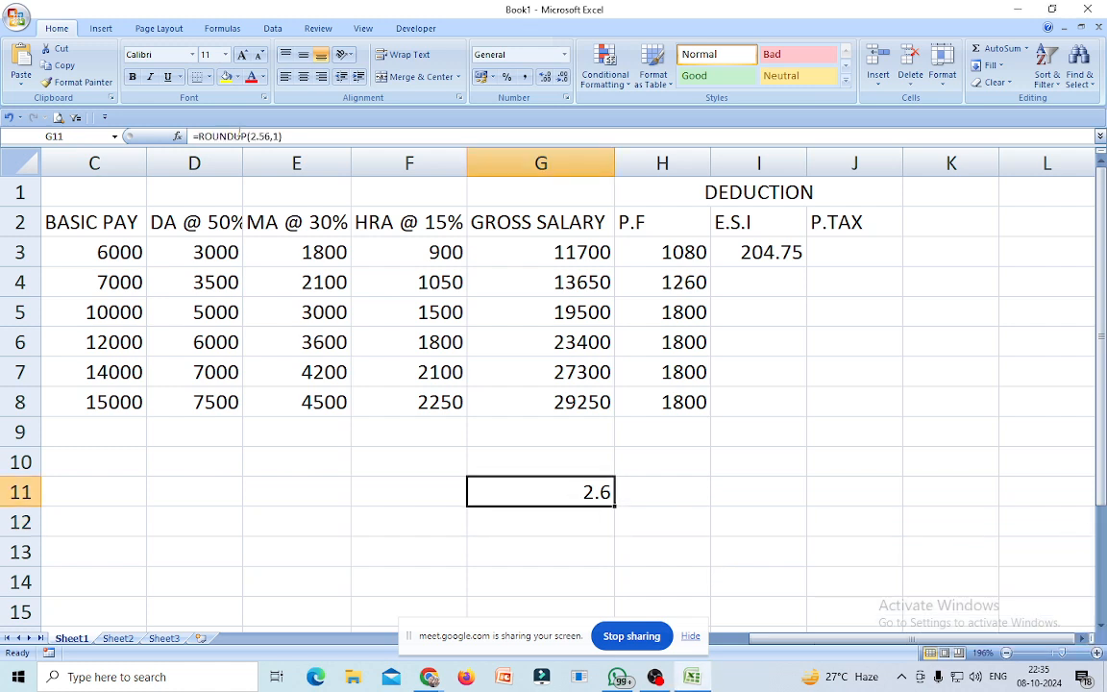
pyautogui.click(277, 137)
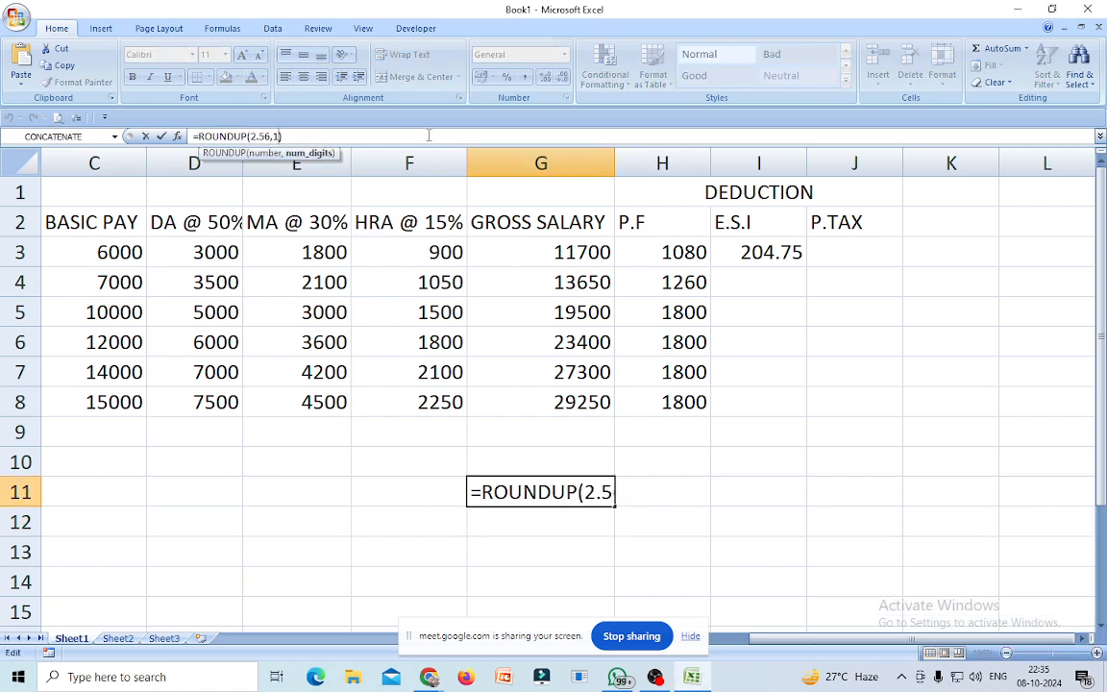
pyautogui.press('BackSpace')
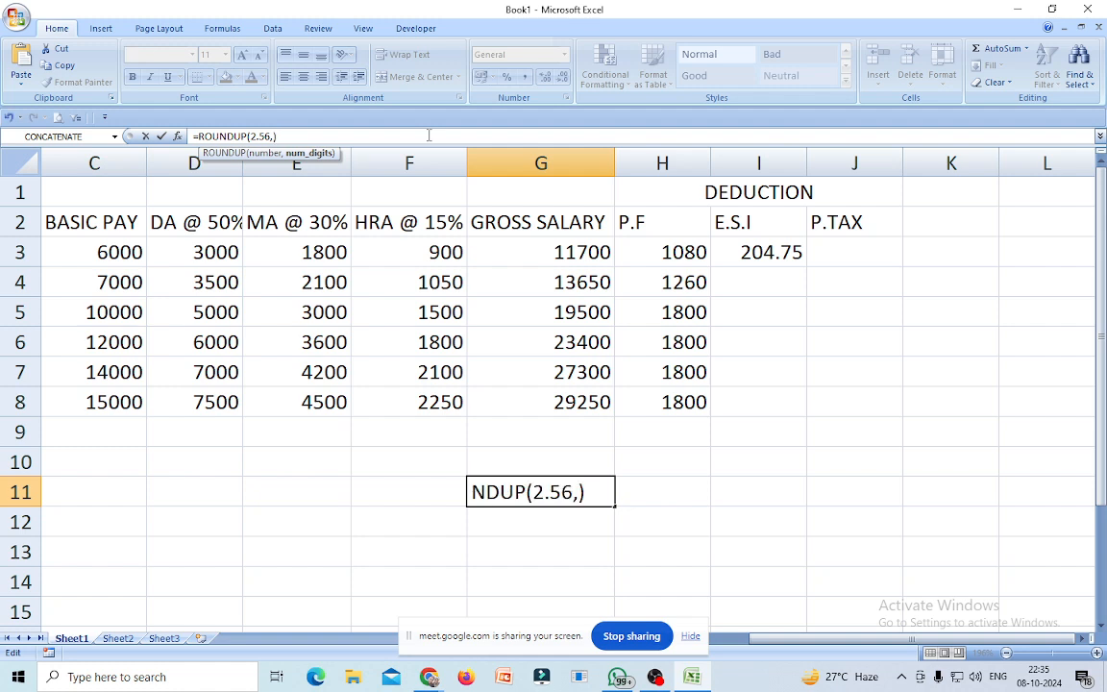
pyautogui.write('0')
pyautogui.click(292, 136)
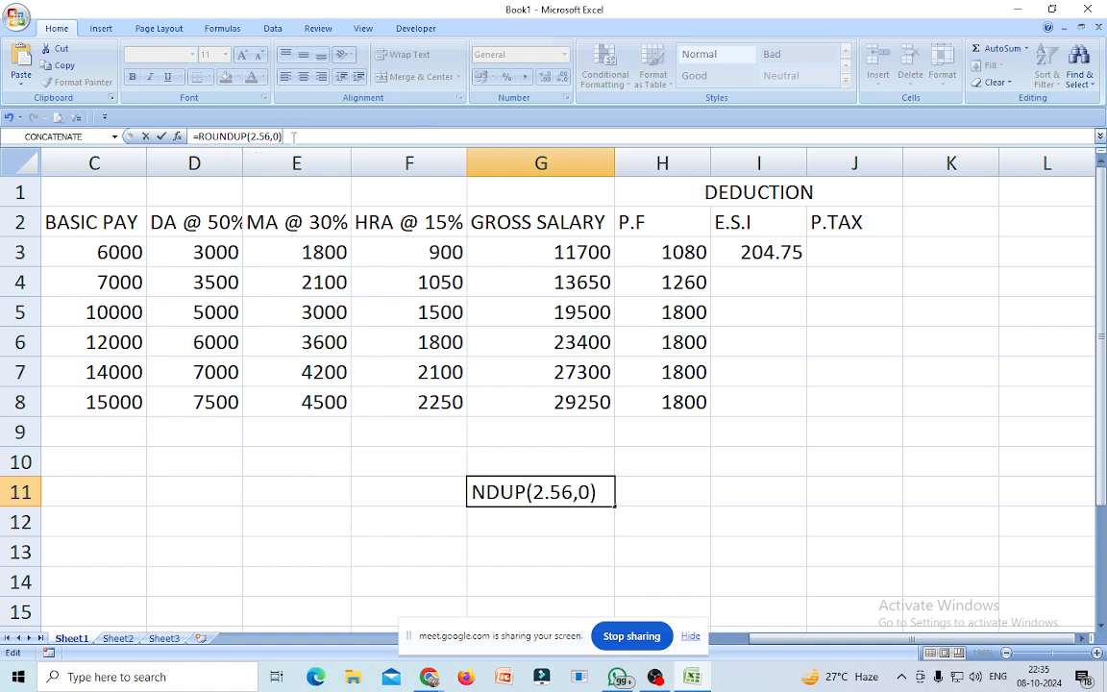
pyautogui.press('Return')
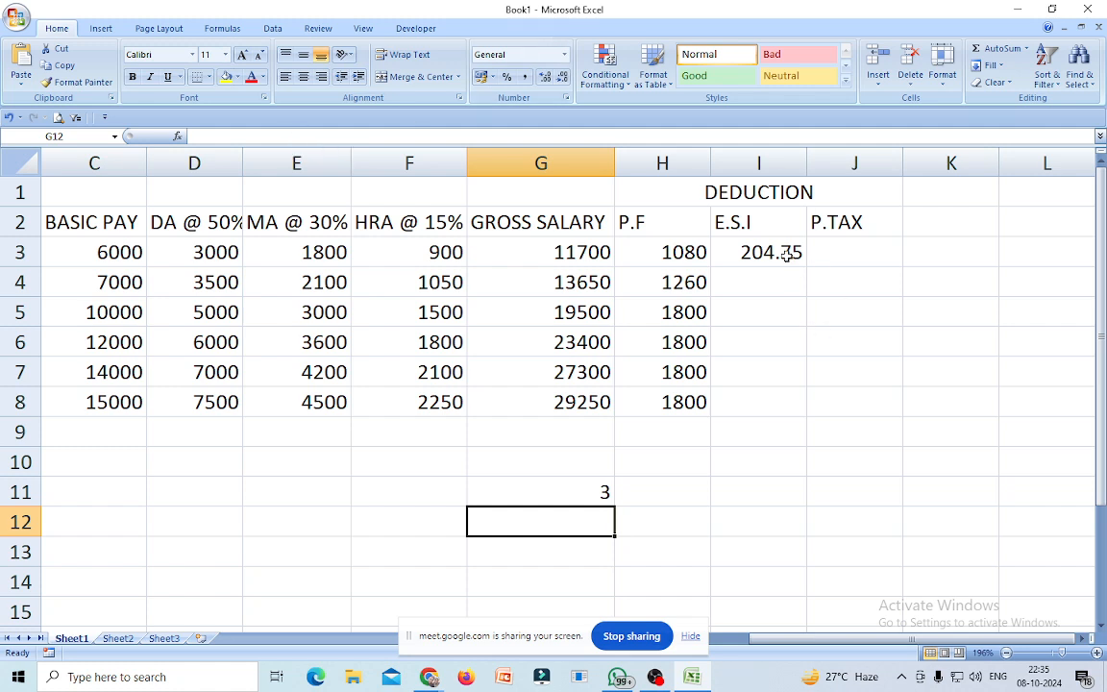
pyautogui.click(580, 498)
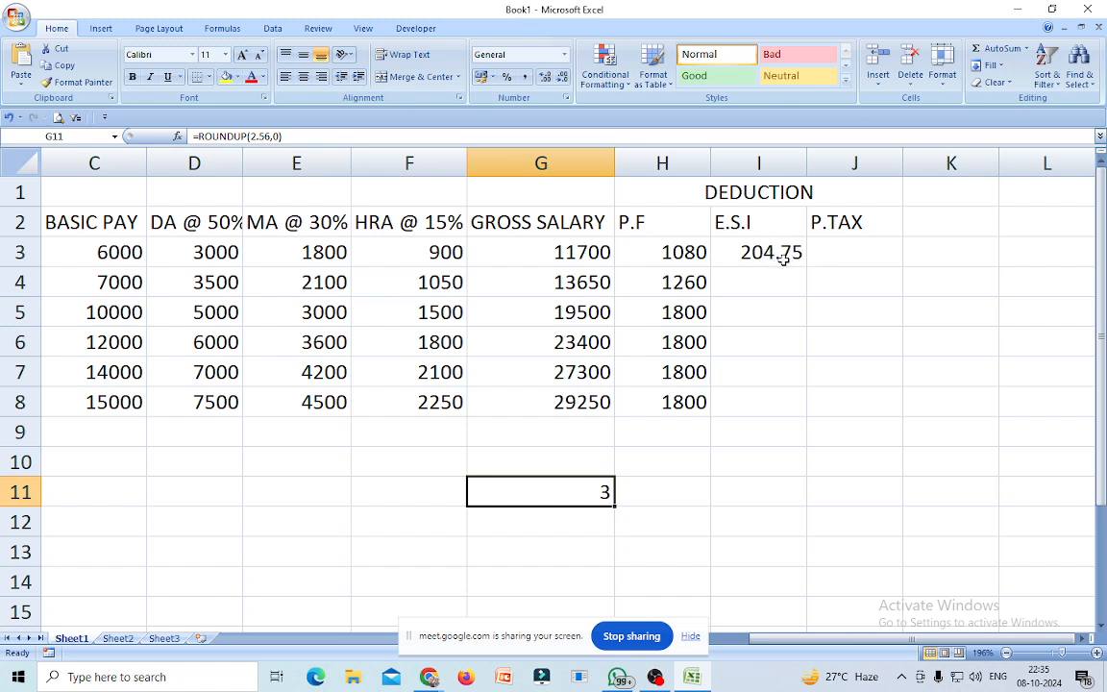
pyautogui.click(774, 254)
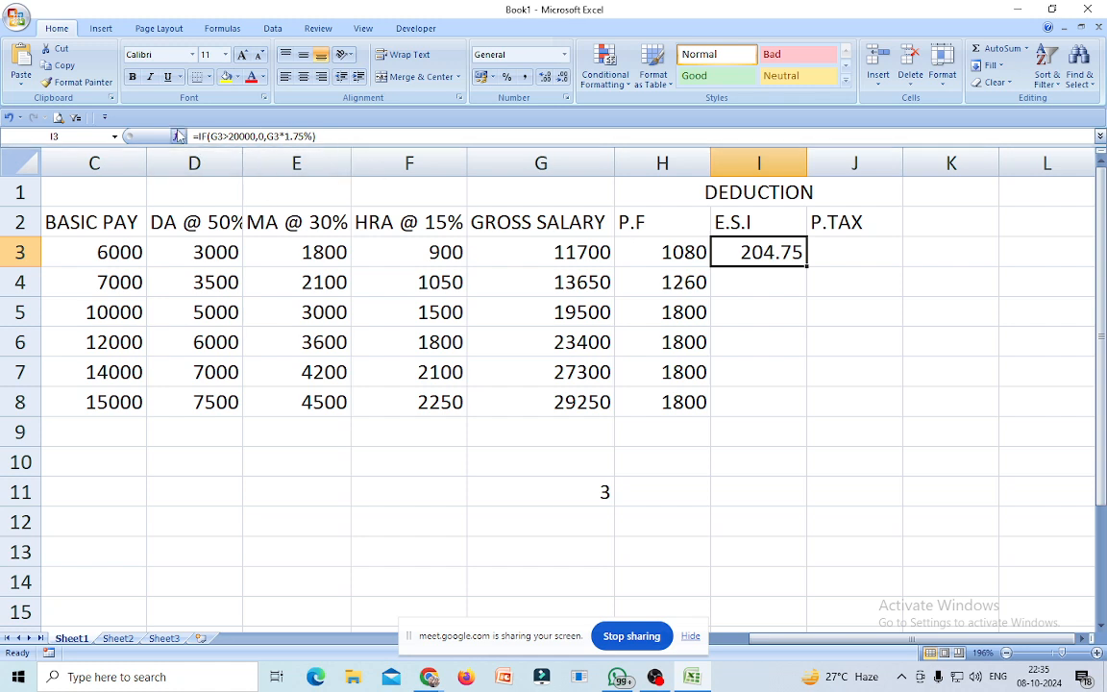
# Wrap I3's E.S.I formula as =ROUNDUP((IF(G3>20000,0,G3*1.75%)),0).
pyautogui.click(202, 137)
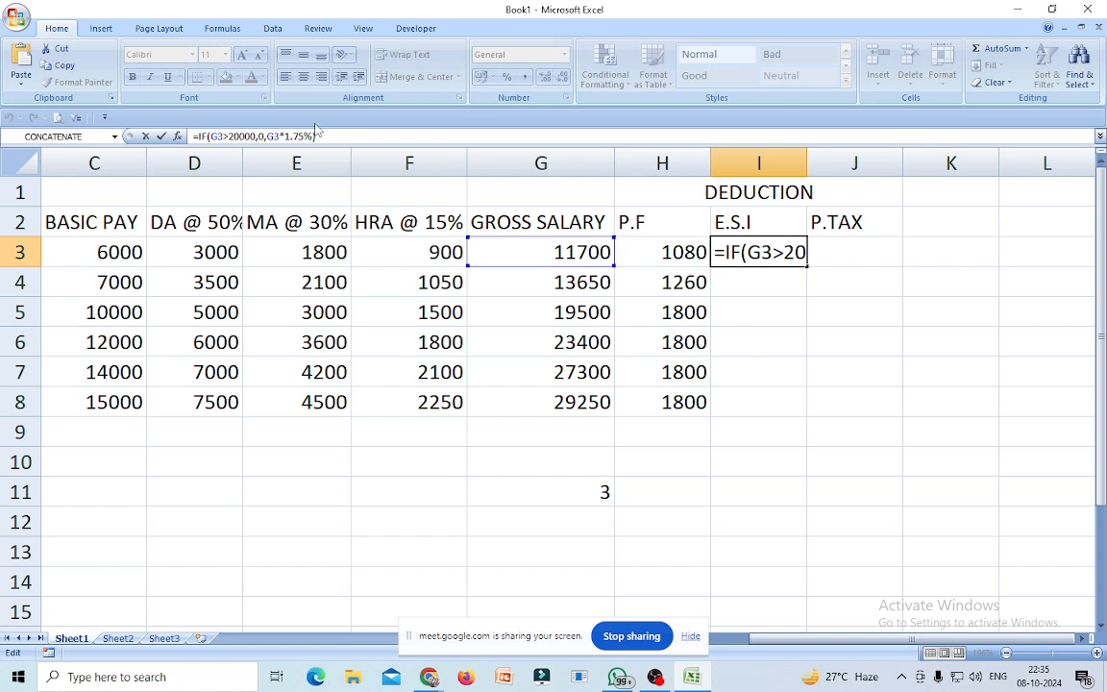
pyautogui.write('(')
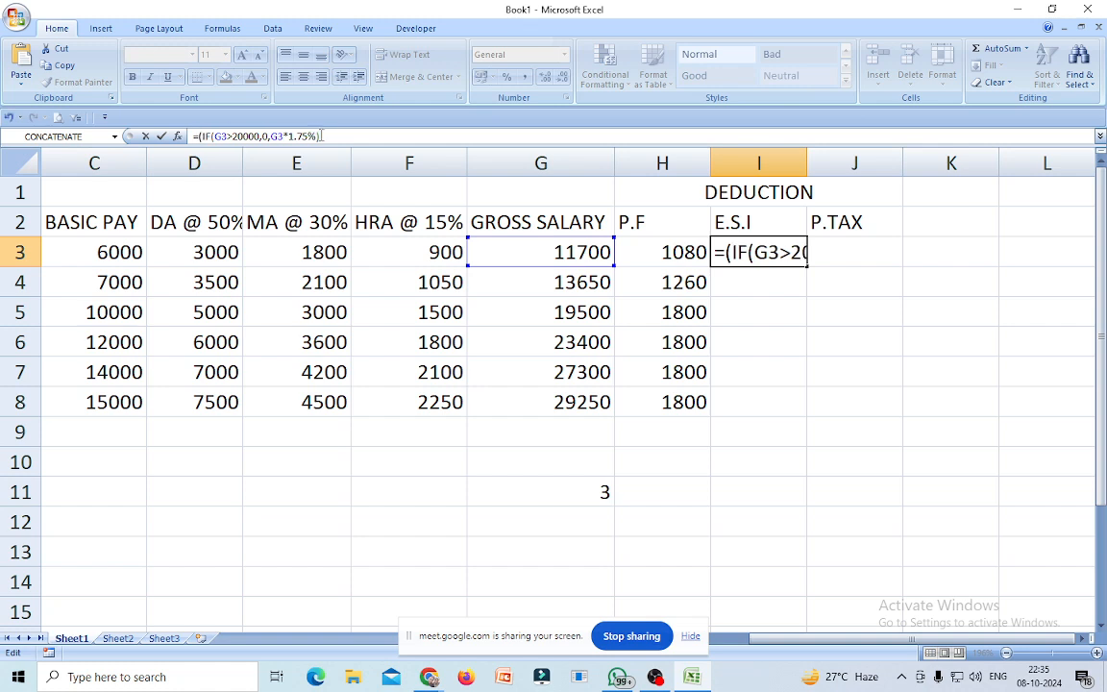
pyautogui.click(329, 136)
pyautogui.write(')')
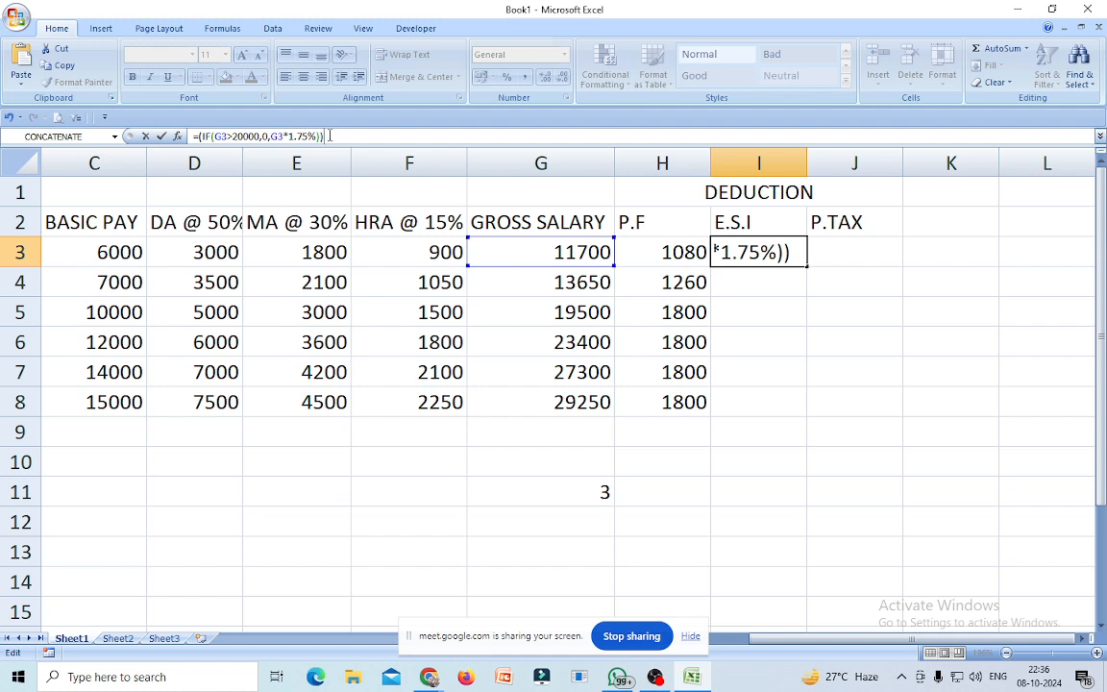
pyautogui.click(199, 140)
pyautogui.write('ROUND')
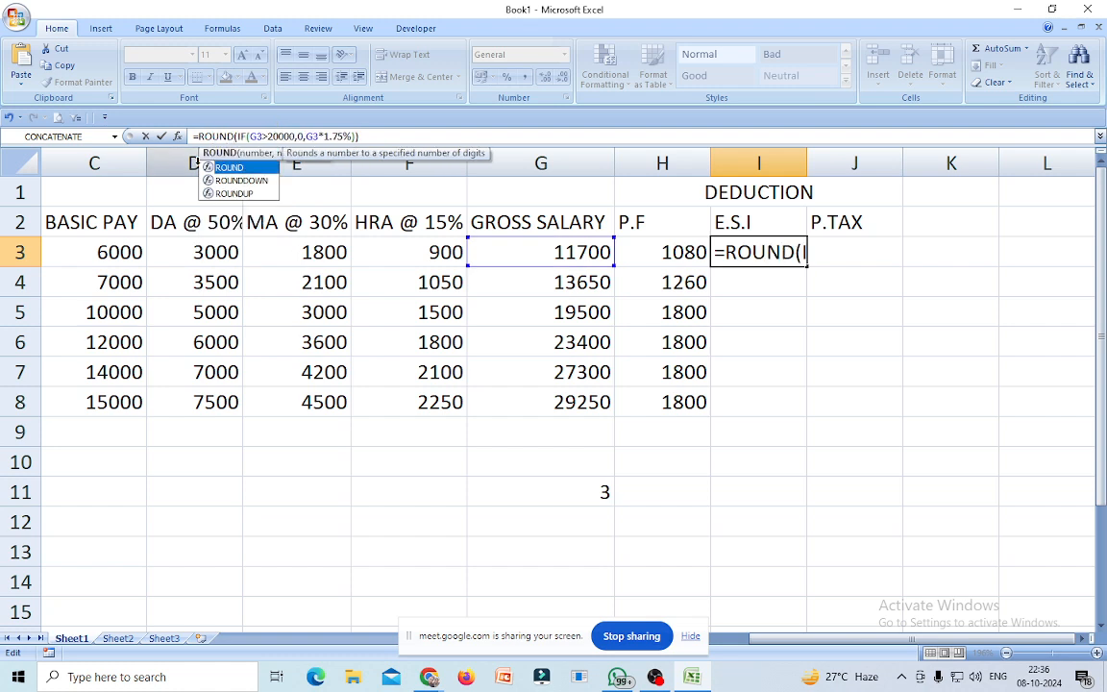
pyautogui.write('UP')
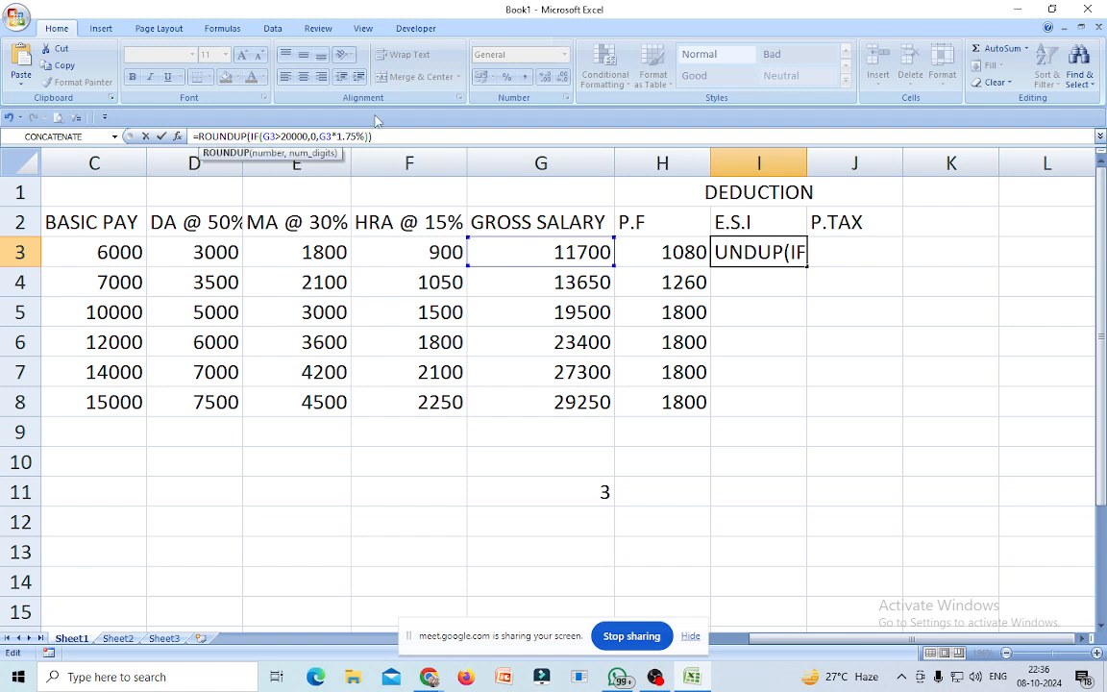
pyautogui.write('(')
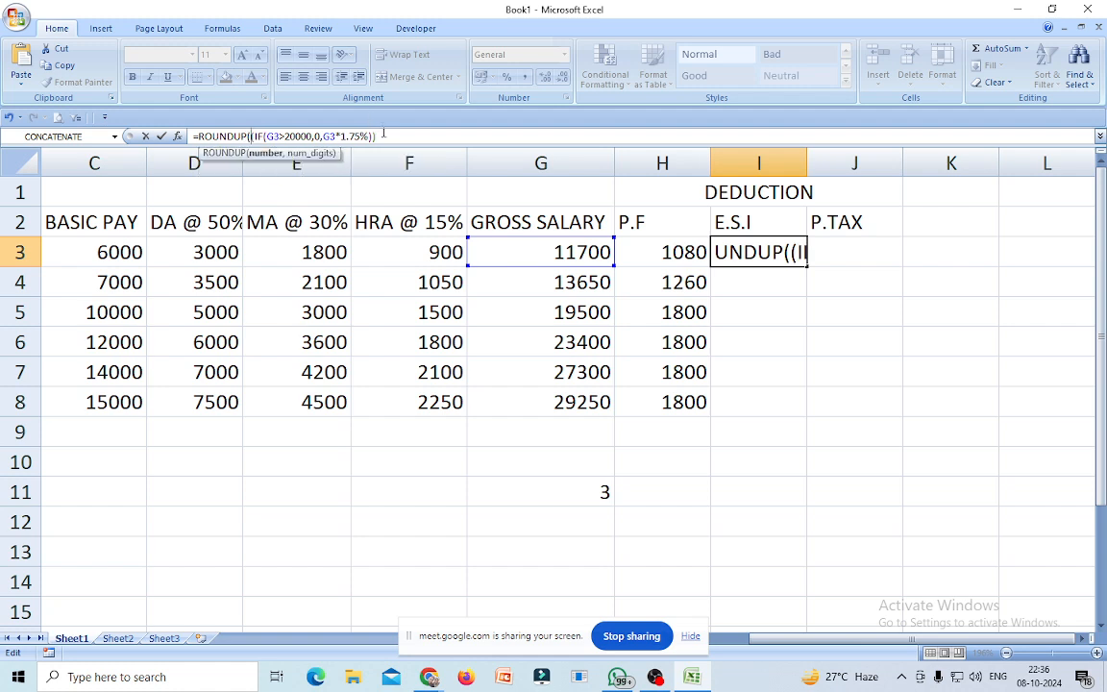
pyautogui.click(382, 136)
pyautogui.write(',0)')
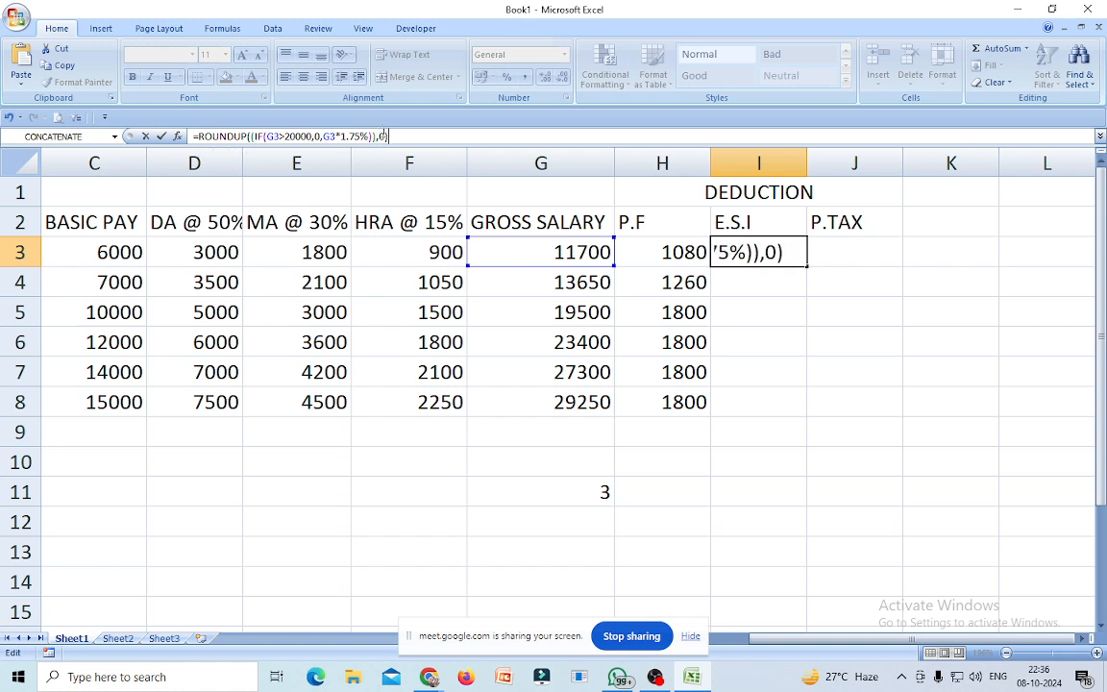
pyautogui.press('Return')
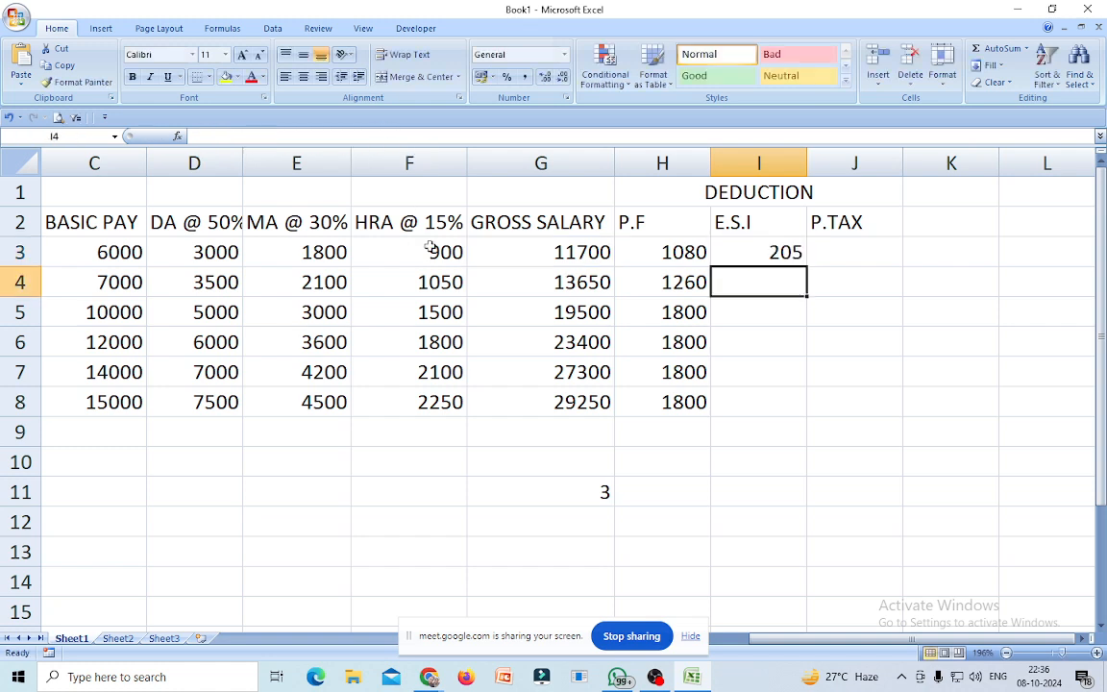
# Fill the rounded E.S.I formula down to I8 and delete the test value in G11.
pyautogui.click(766, 252)
pyautogui.moveTo(808, 266); pyautogui.dragTo(788, 413)
pyautogui.click(978, 402)
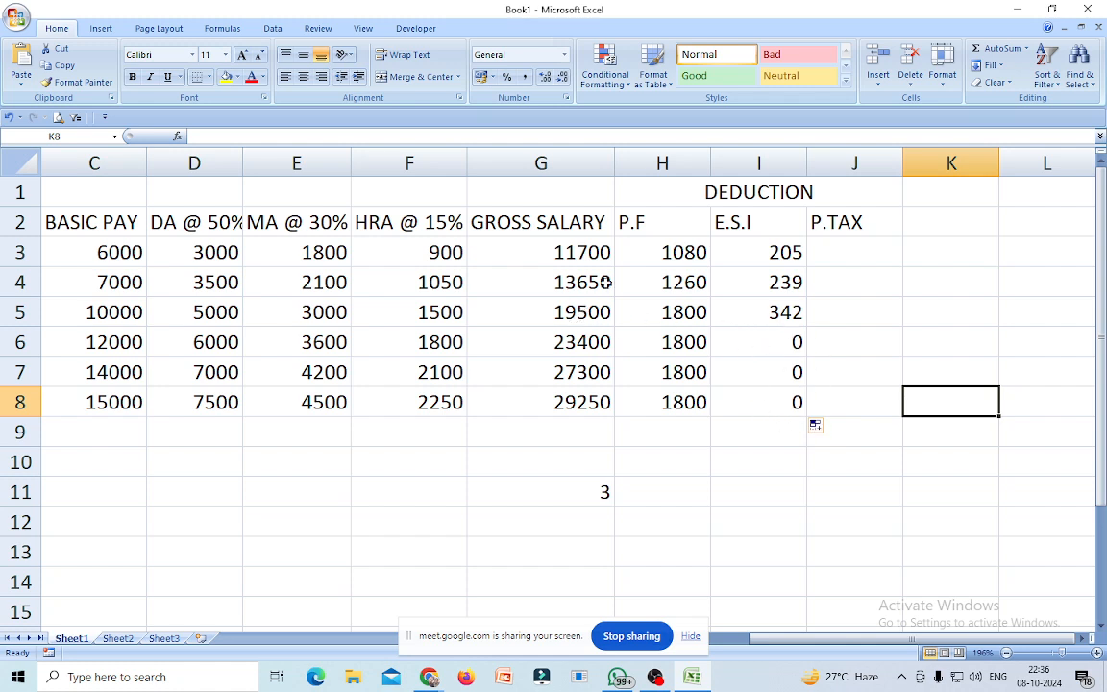
pyautogui.click(792, 254)
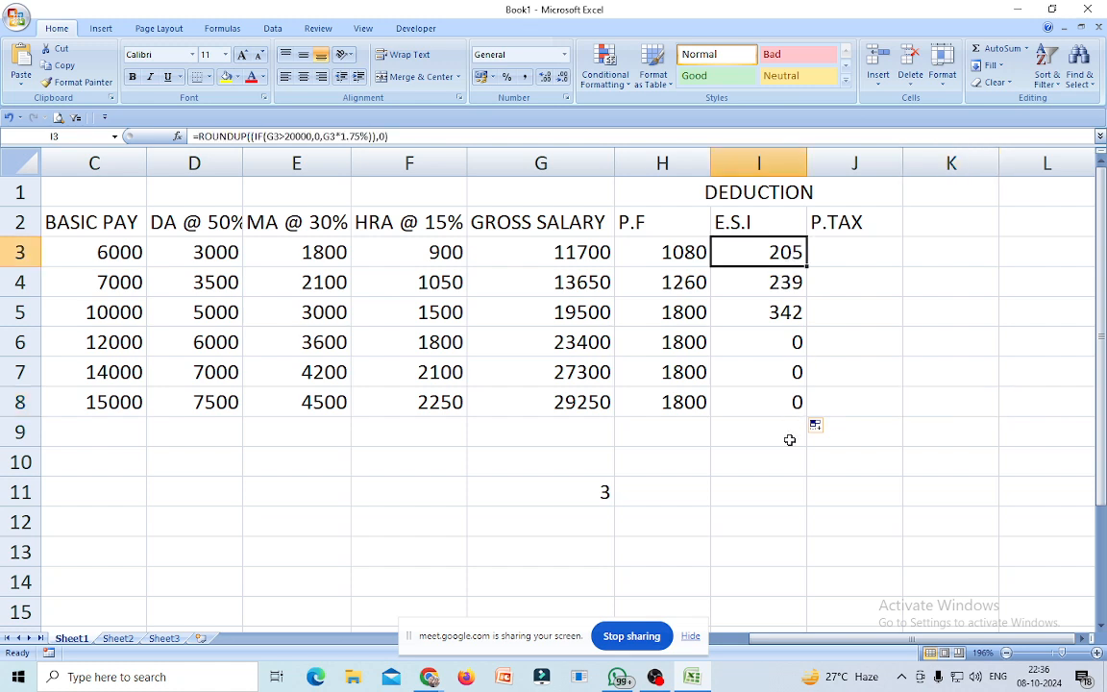
pyautogui.click(591, 491)
pyautogui.press('Delete')
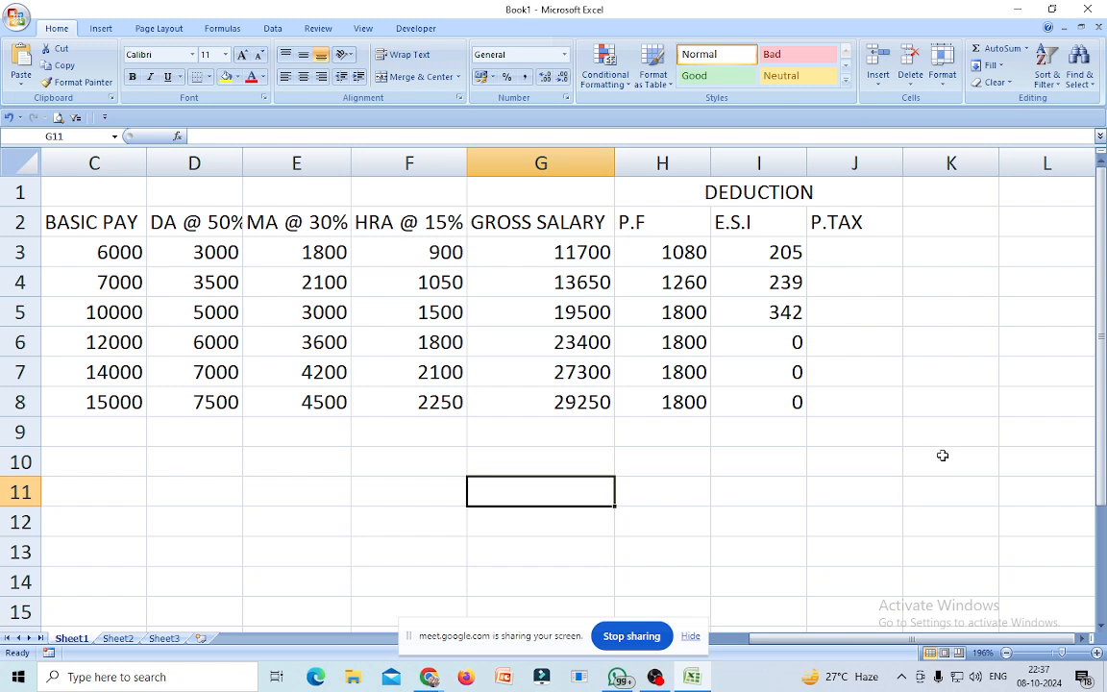
# Select J3 to hold the P.TAX formula.
pyautogui.click(832, 267)
# Type =IF(G3>40000,200,IF(G3>25000,150,IF in J3 for P.TAX slabs.
pyautogui.write('=IF')
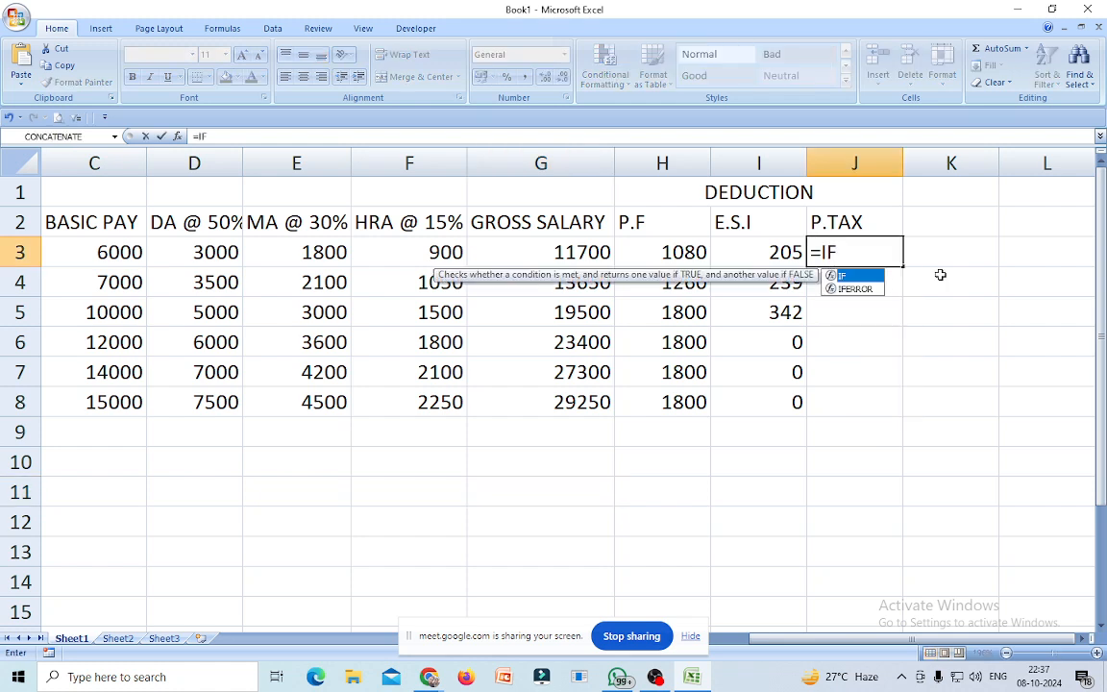
pyautogui.doubleClick(843, 277)
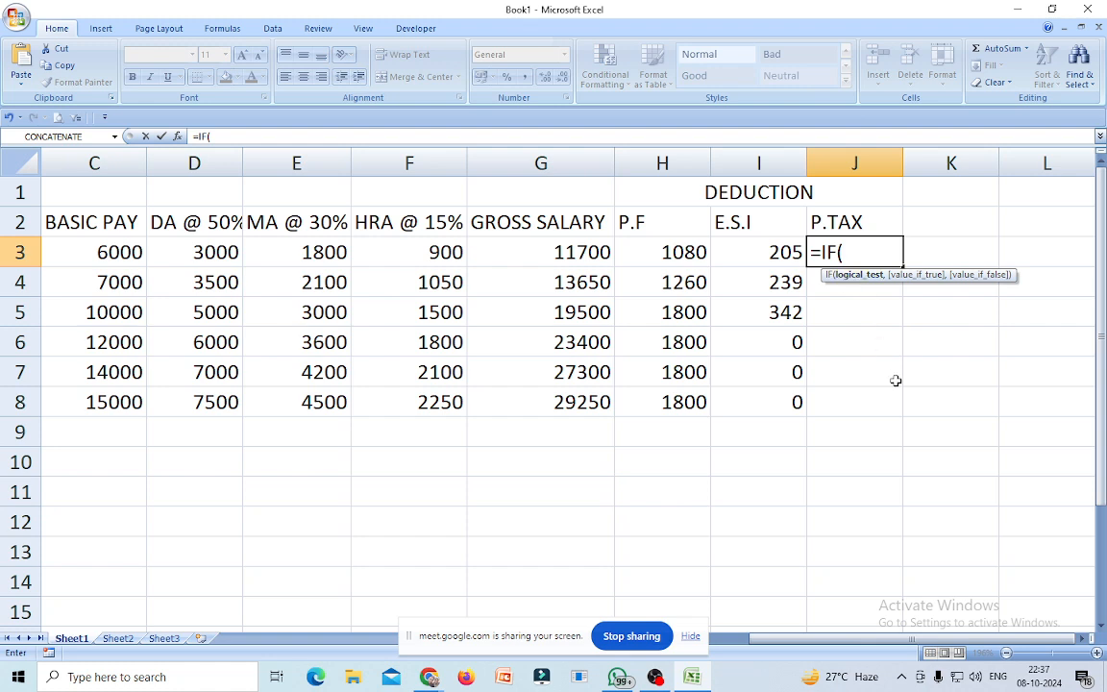
pyautogui.click(591, 255)
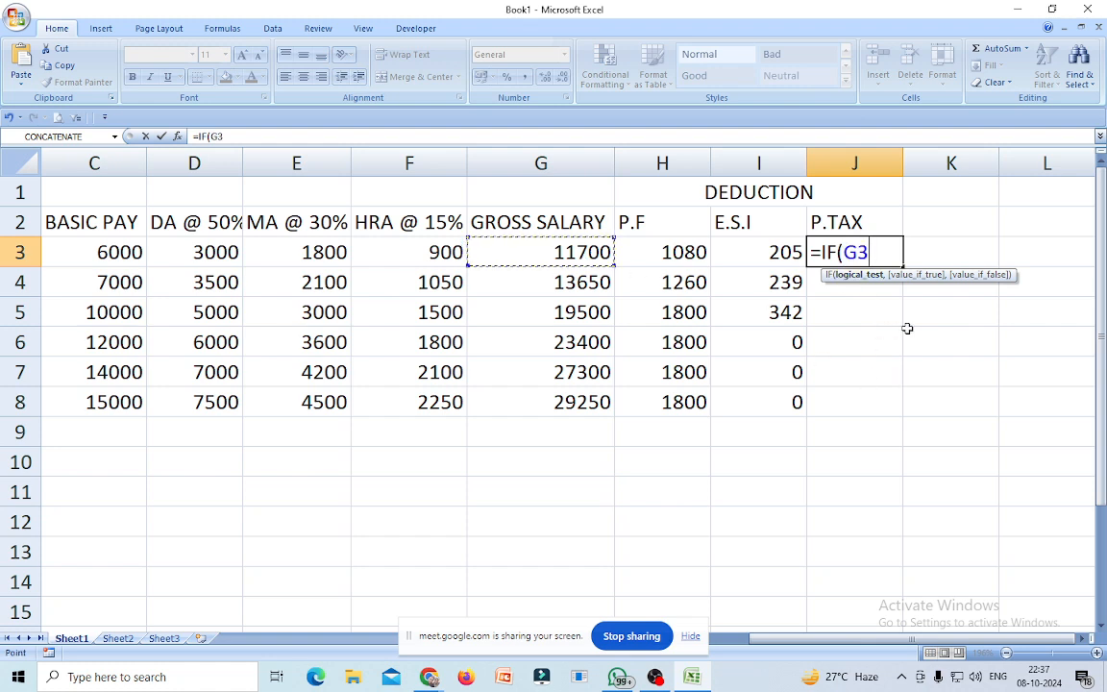
pyautogui.write('>')
pyautogui.write('40000,200,IF')
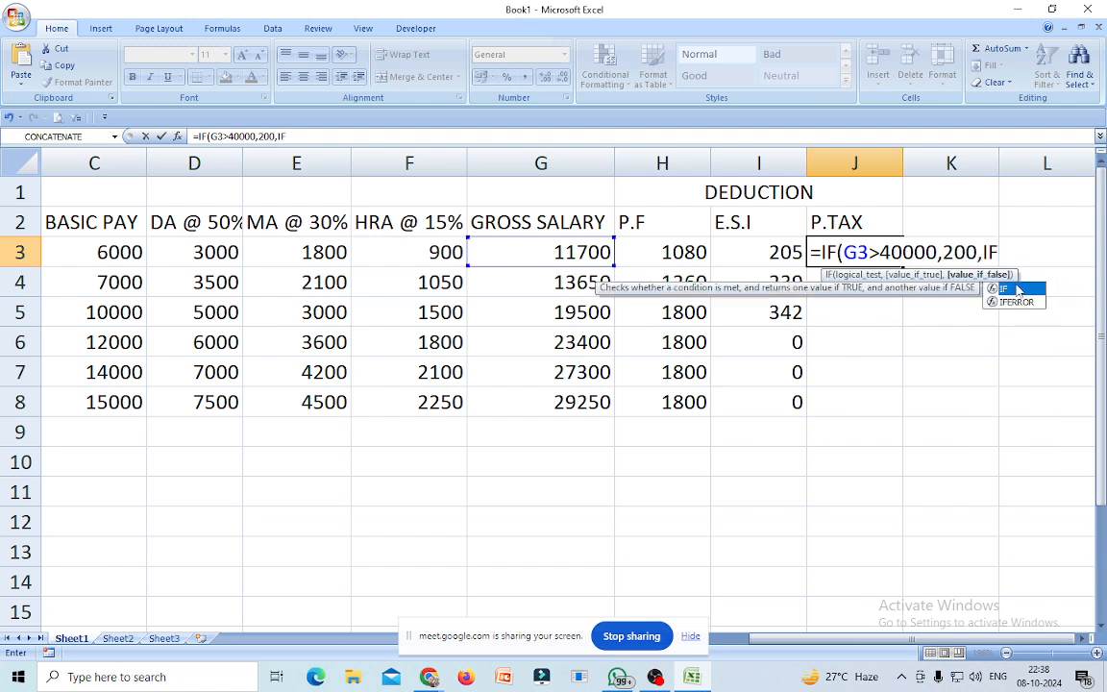
pyautogui.doubleClick(1017, 289)
pyautogui.click(567, 254)
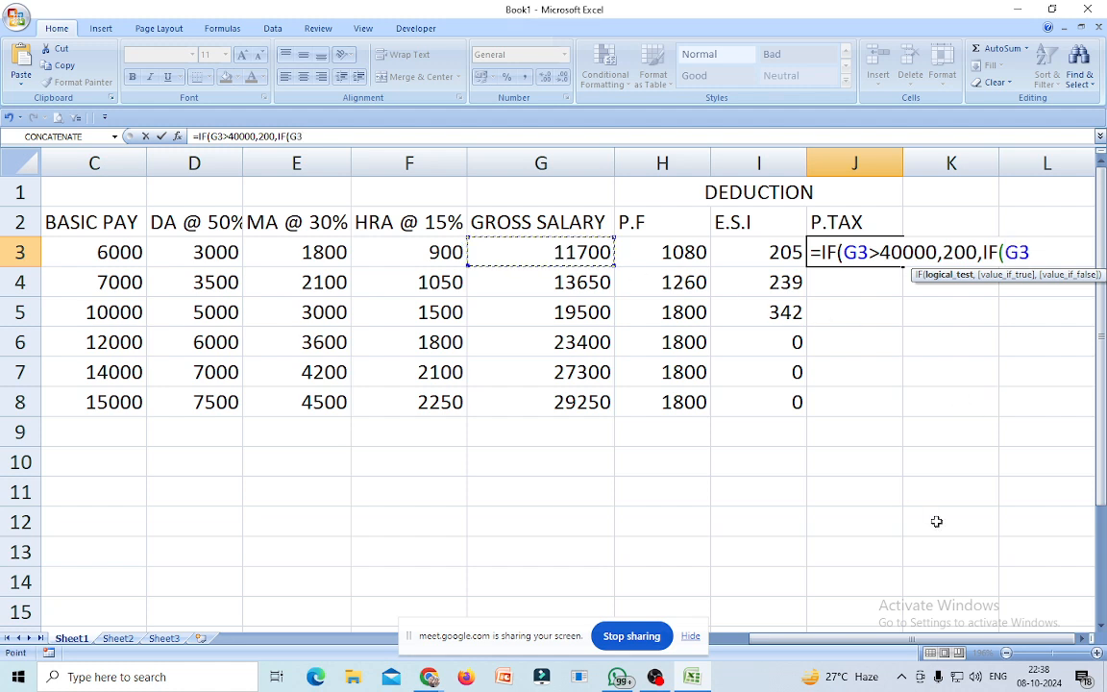
pyautogui.write('>2500')
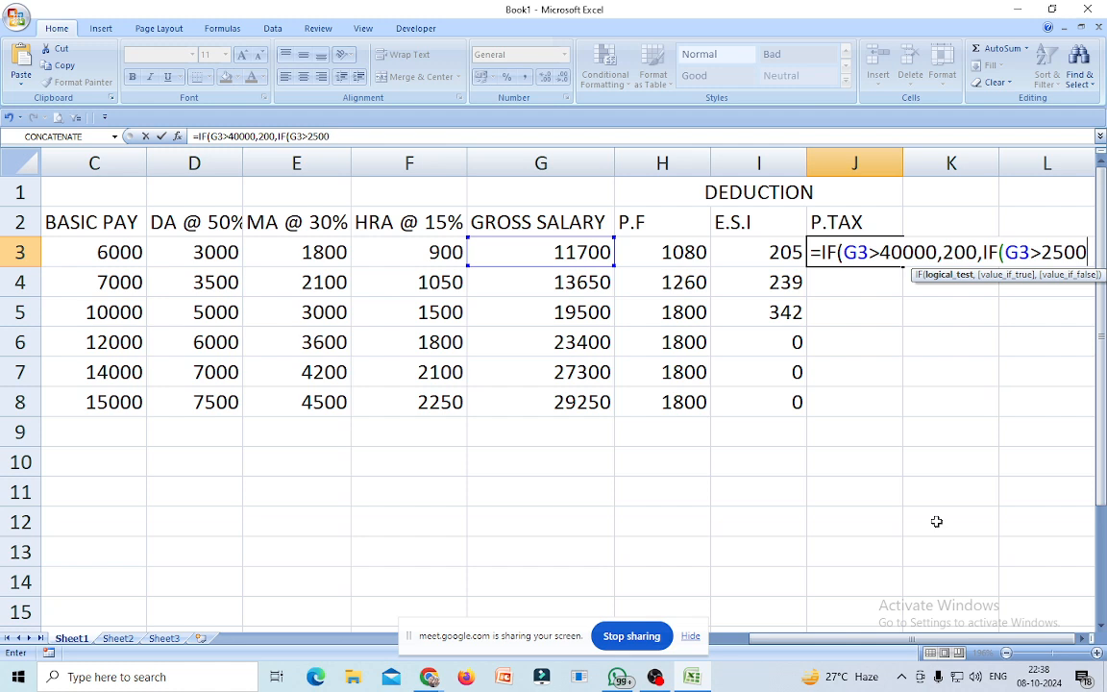
pyautogui.write('0')
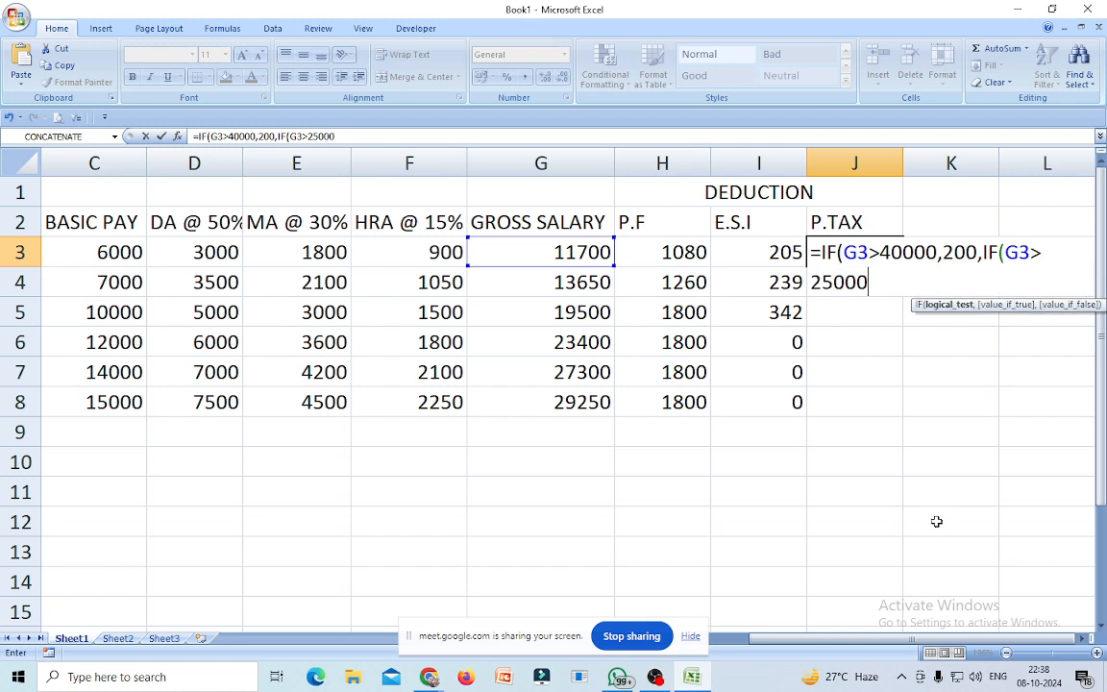
pyautogui.write(',')
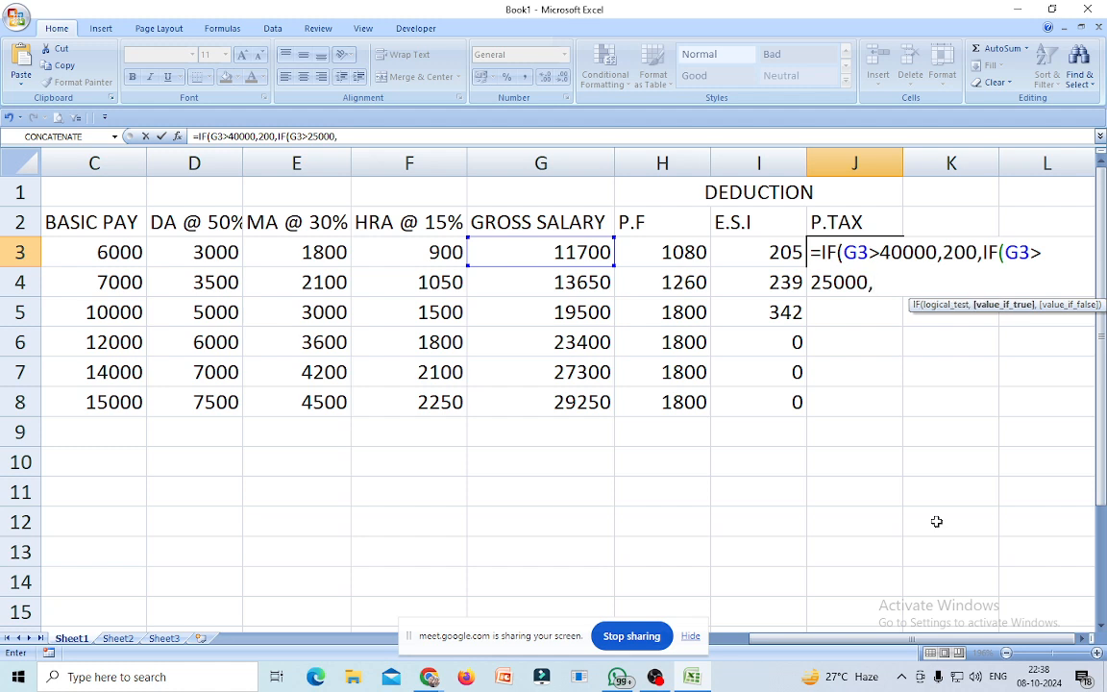
pyautogui.write('150,')
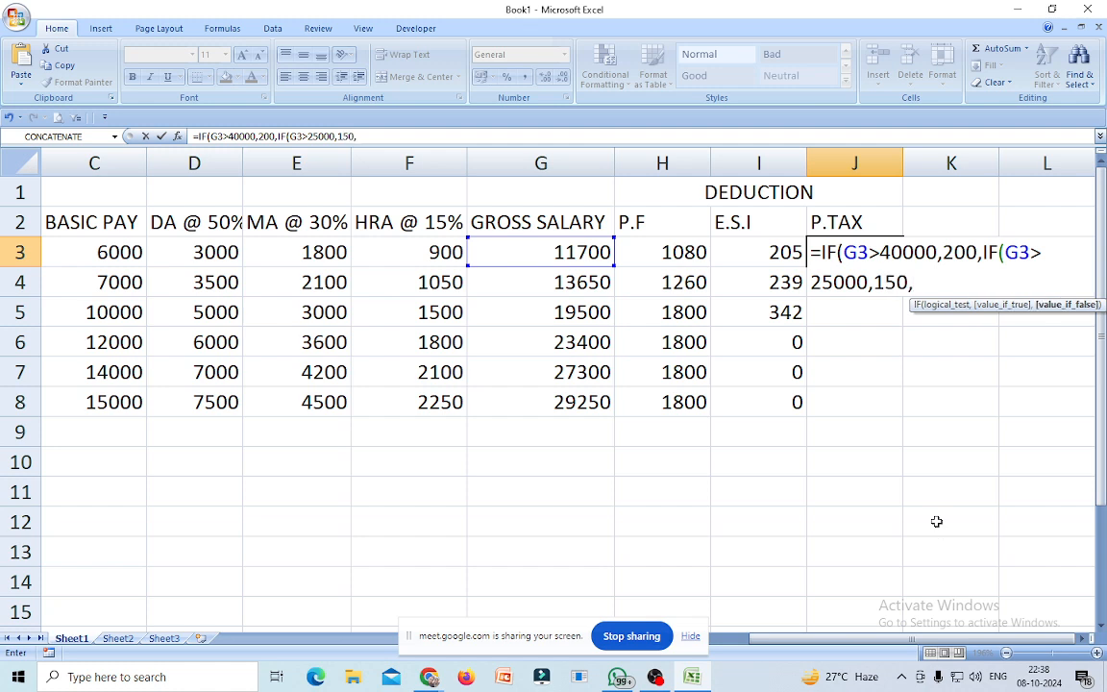
pyautogui.write('IF(')
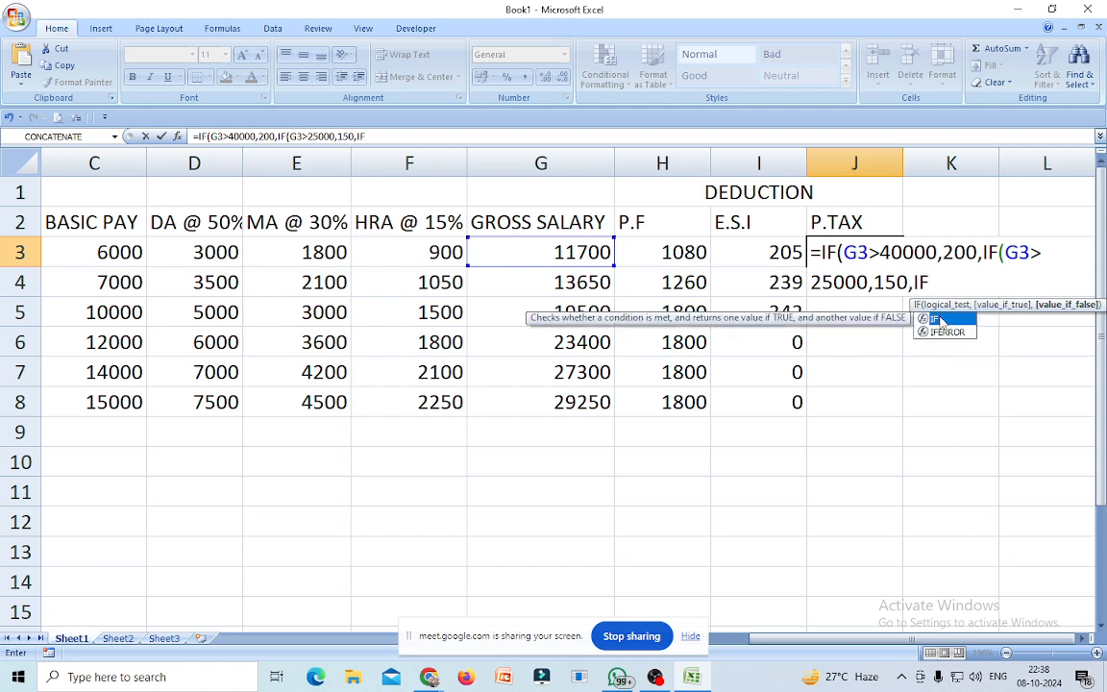
pyautogui.doubleClick(938, 318)
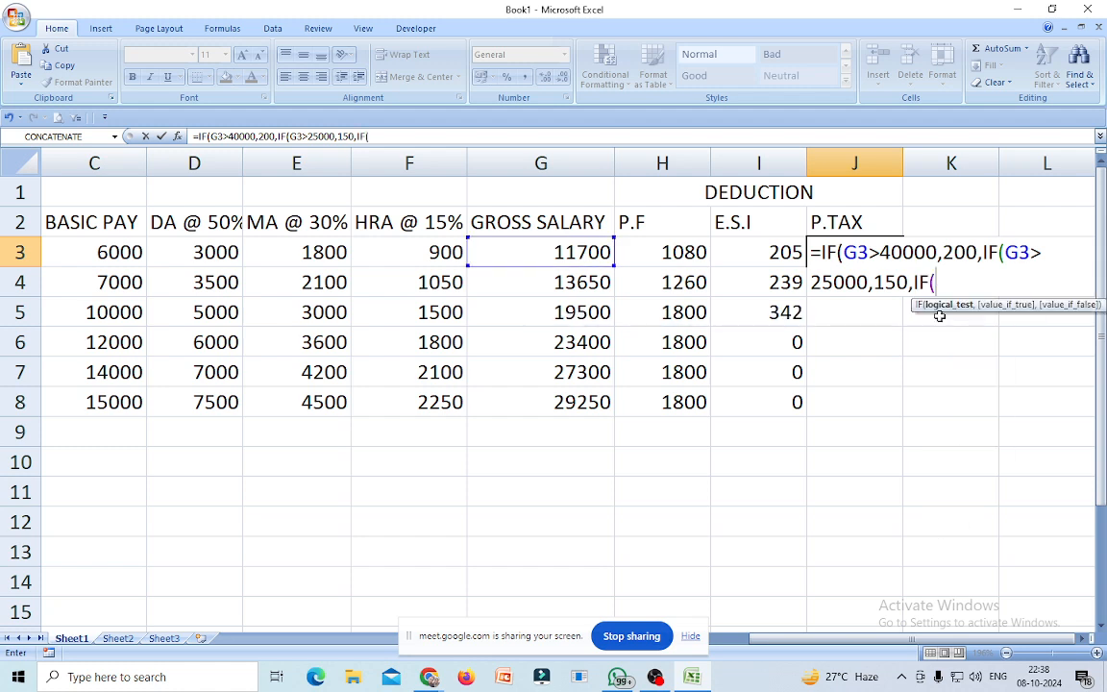
# Complete J3 with G3>15000 giving 130, G3>10000 giving 110, else 0.
pyautogui.click(591, 252)
pyautogui.write('>')
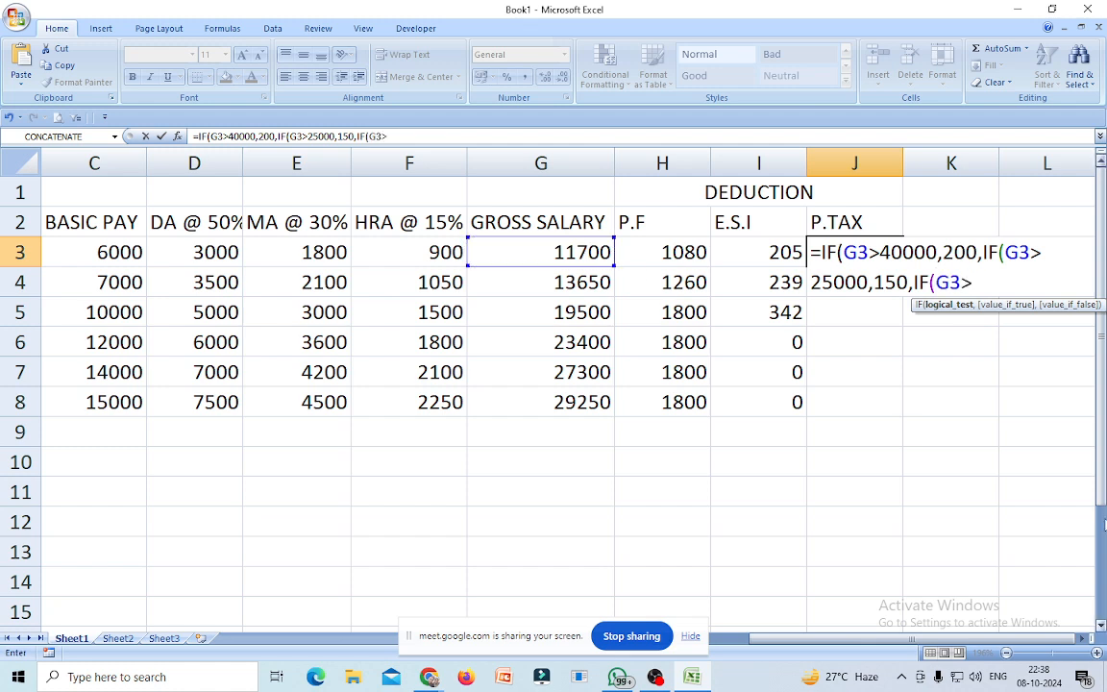
pyautogui.write('15000,')
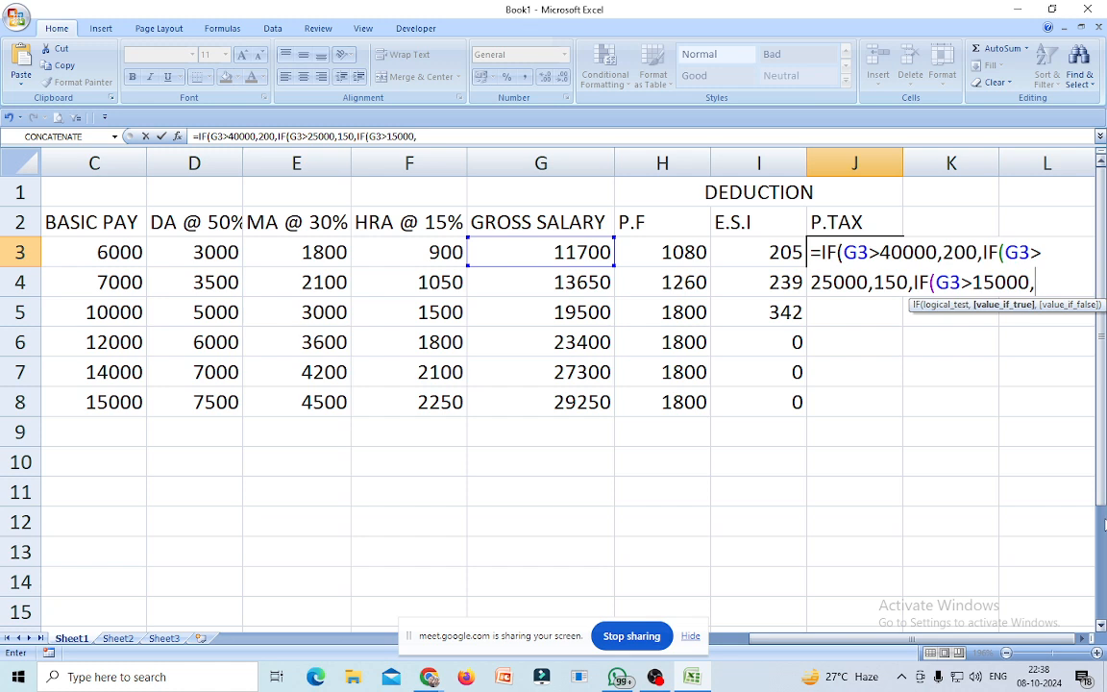
pyautogui.write('130,IF')
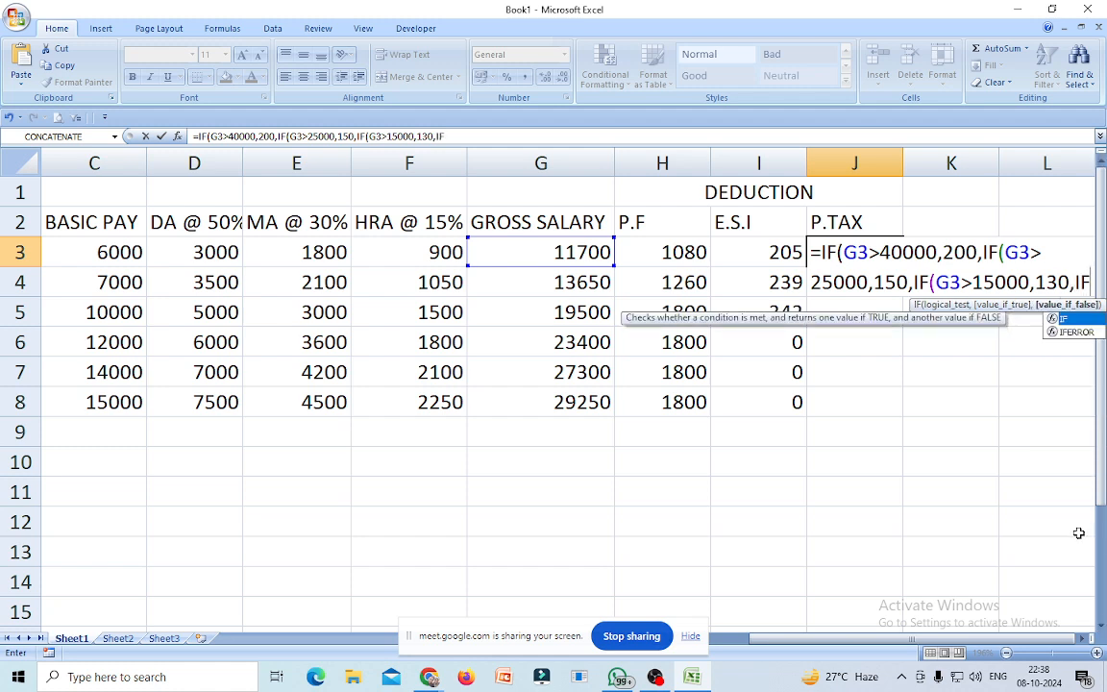
pyautogui.write('(')
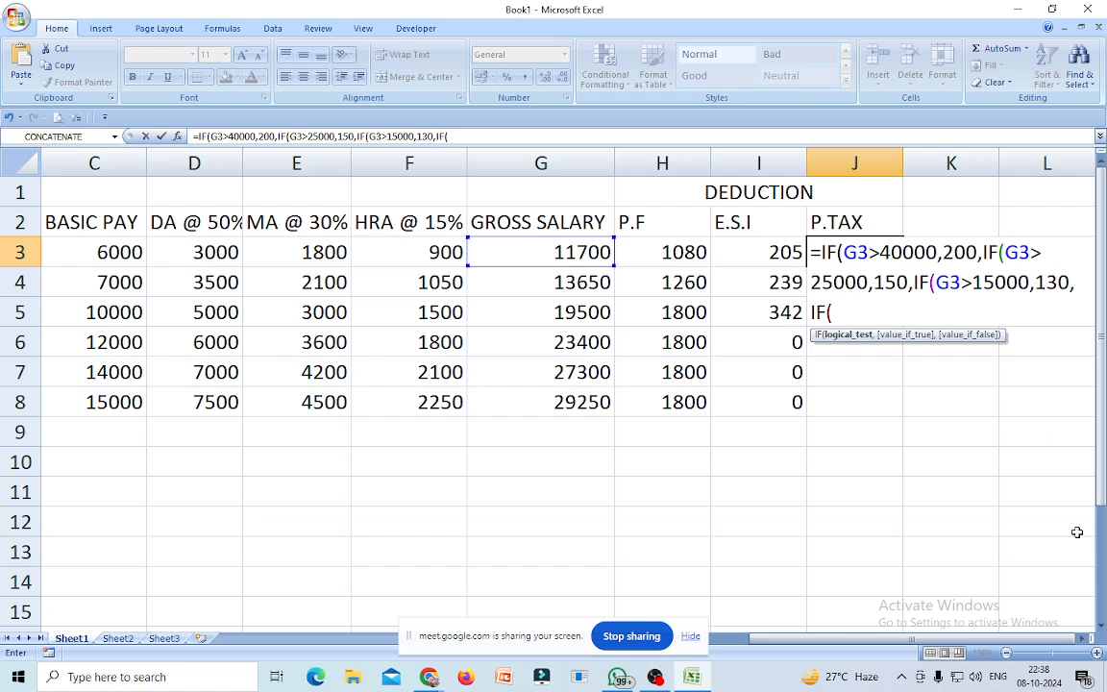
pyautogui.click(537, 252)
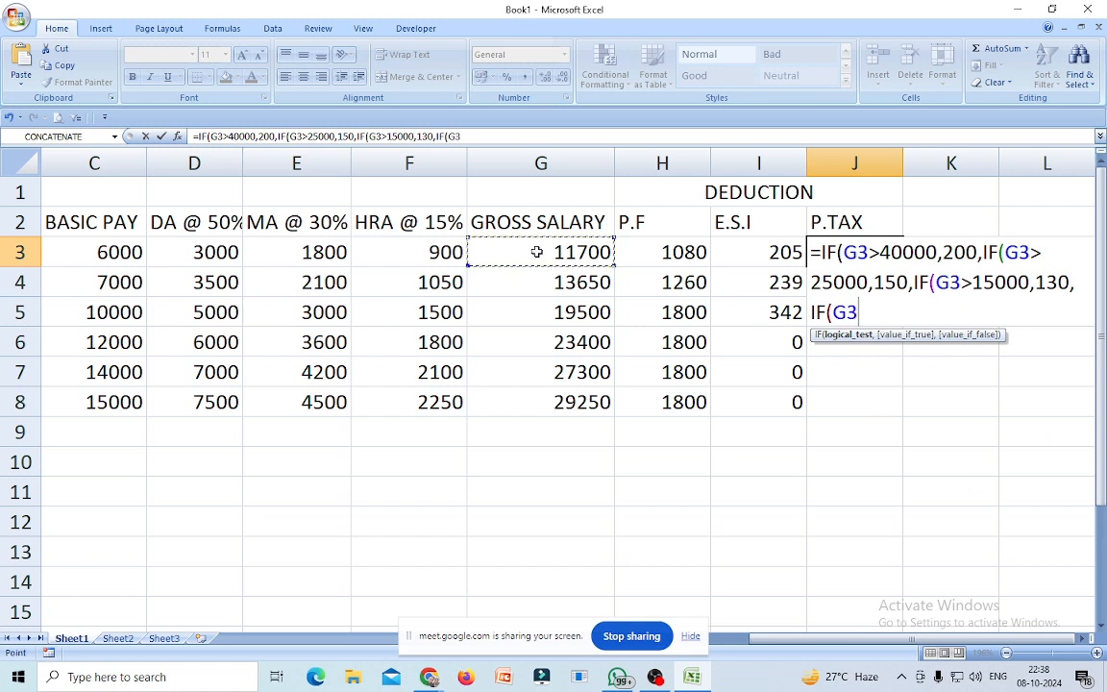
pyautogui.write('>')
pyautogui.write('10')
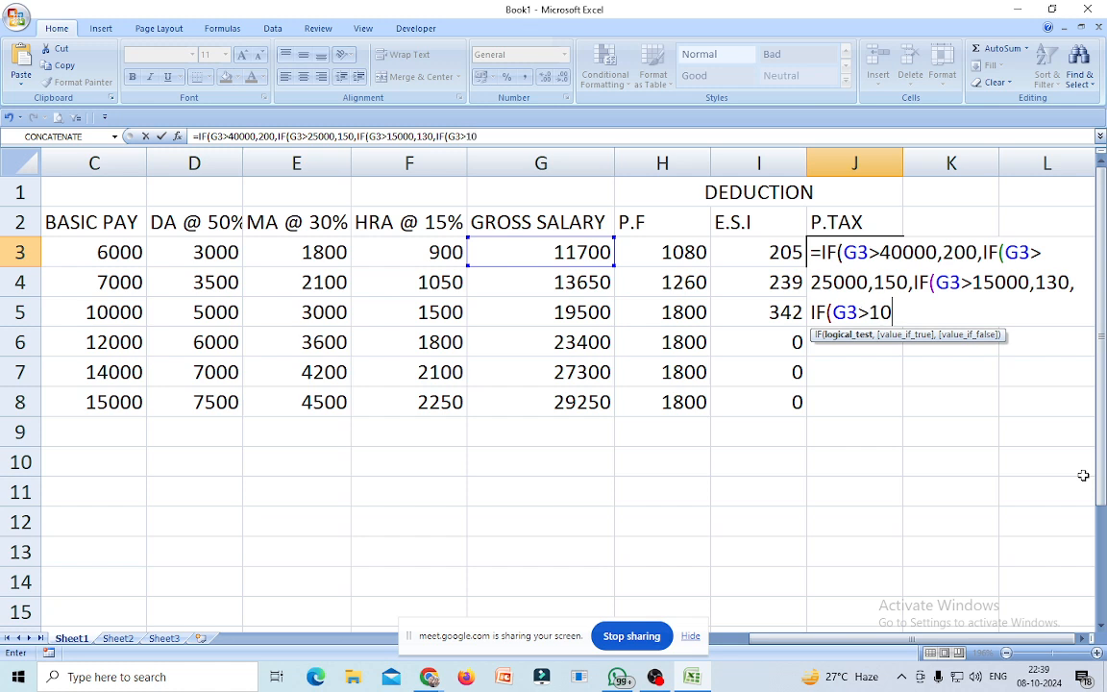
pyautogui.write('000,110')
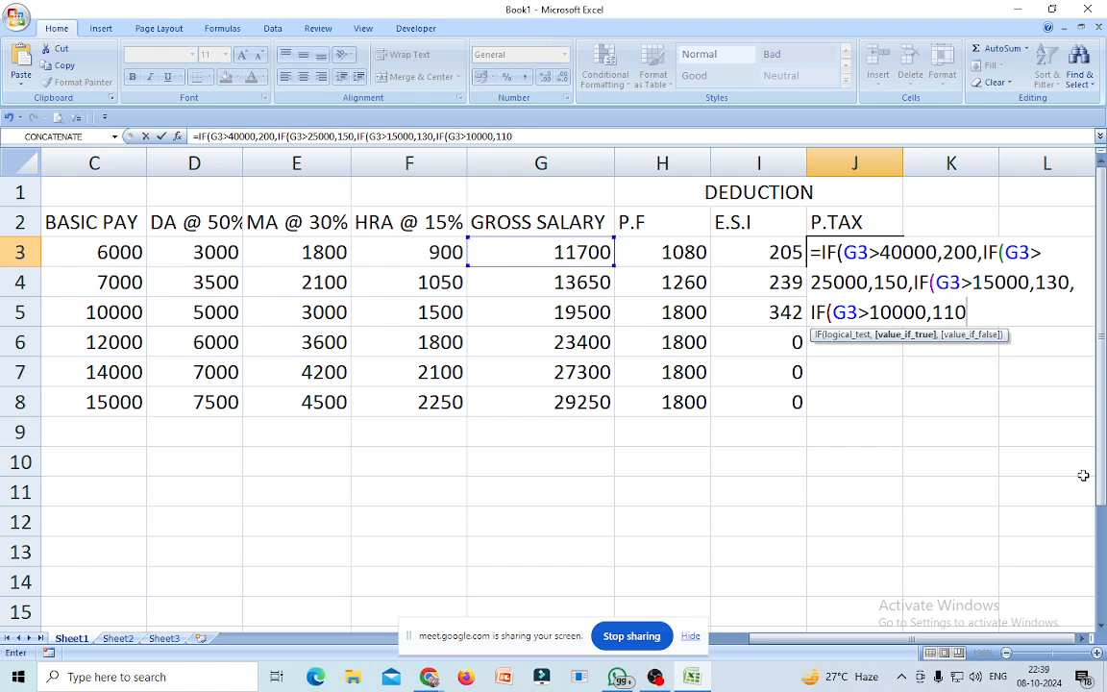
pyautogui.write(',')
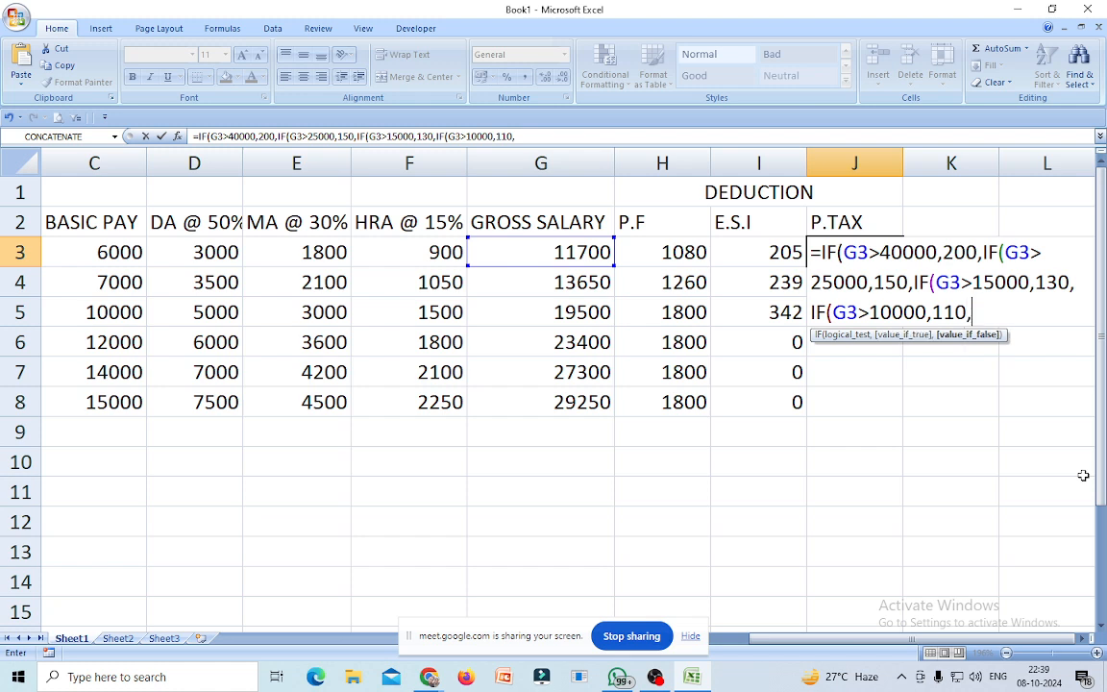
pyautogui.write('0')
pyautogui.write('))))')
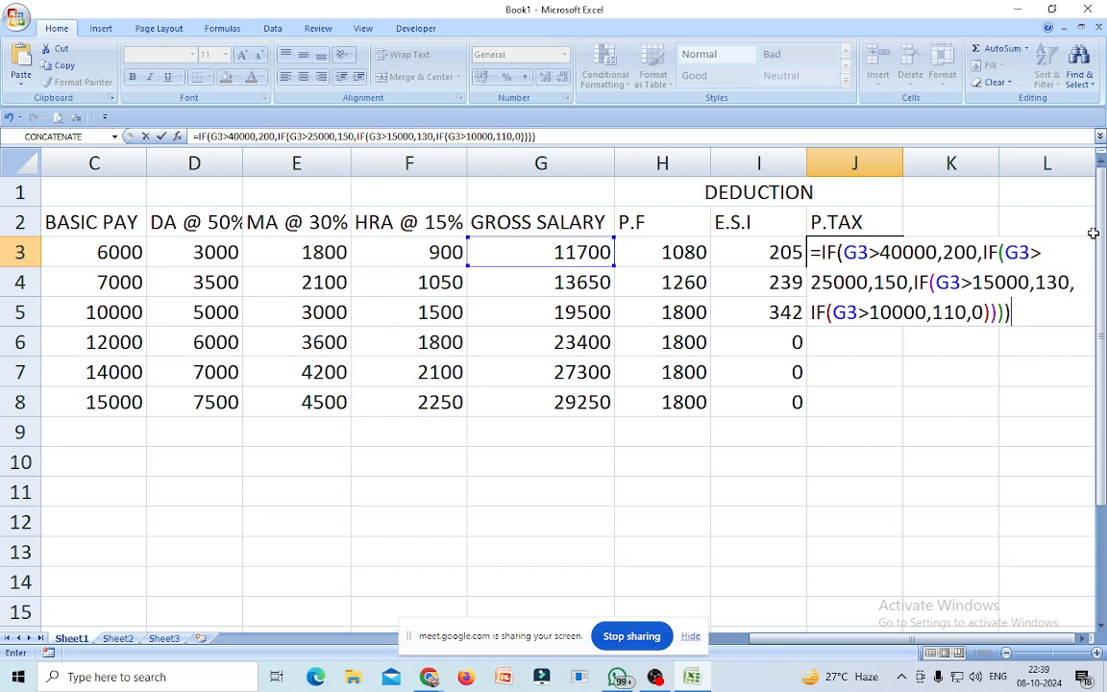
pyautogui.press('Return')
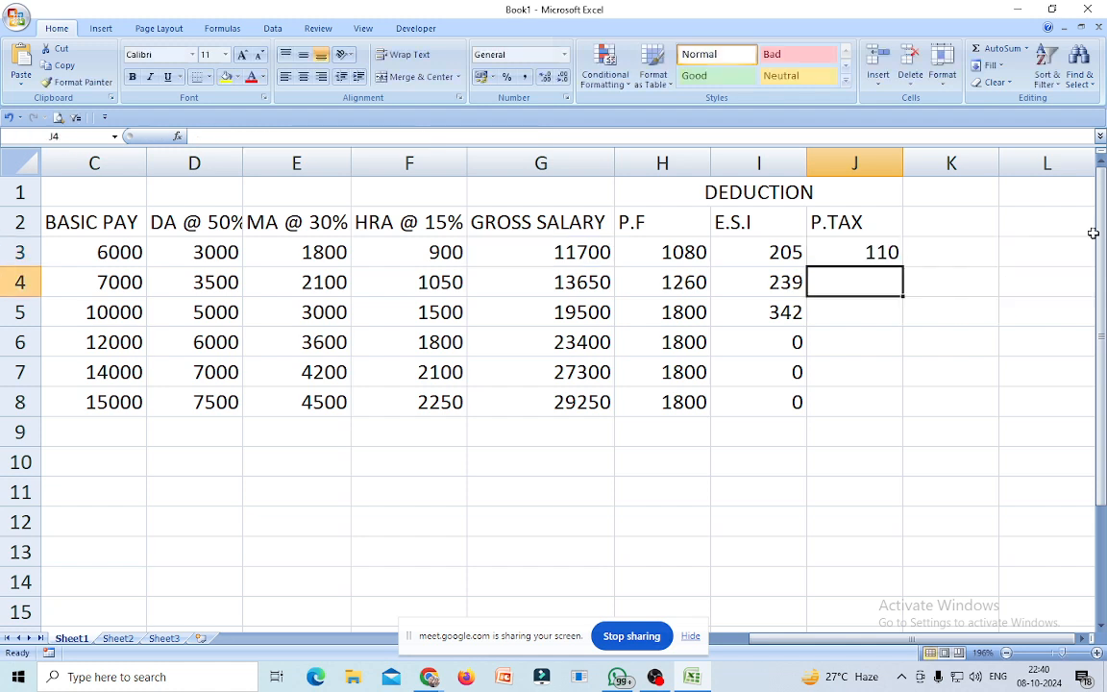
# Copy J3's P.TAX formula down to J8, showing 110, 110, 130, 130, 150, 150.
pyautogui.click(852, 251)
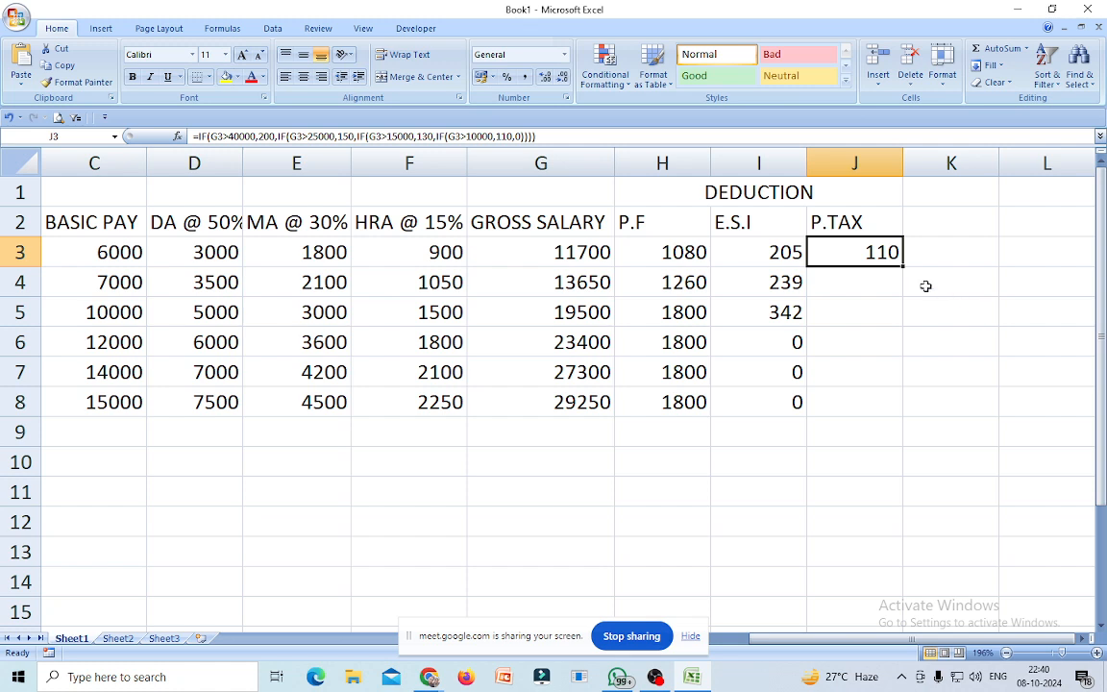
pyautogui.moveTo(902, 266); pyautogui.dragTo(881, 408)
pyautogui.click(828, 462)
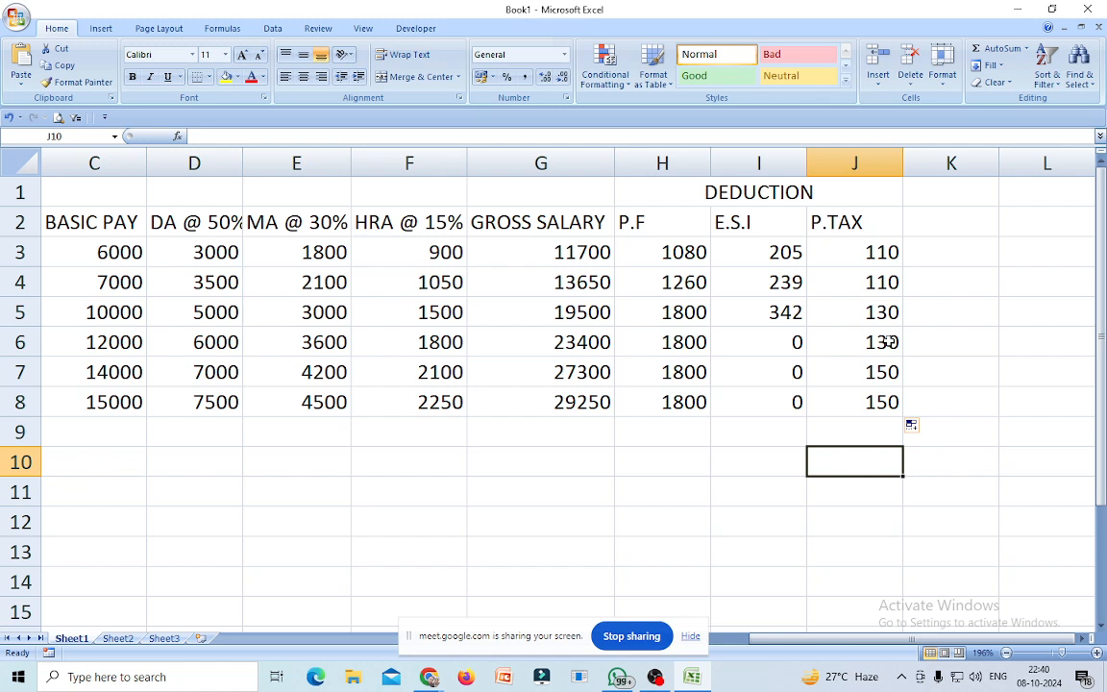
pyautogui.click(932, 223)
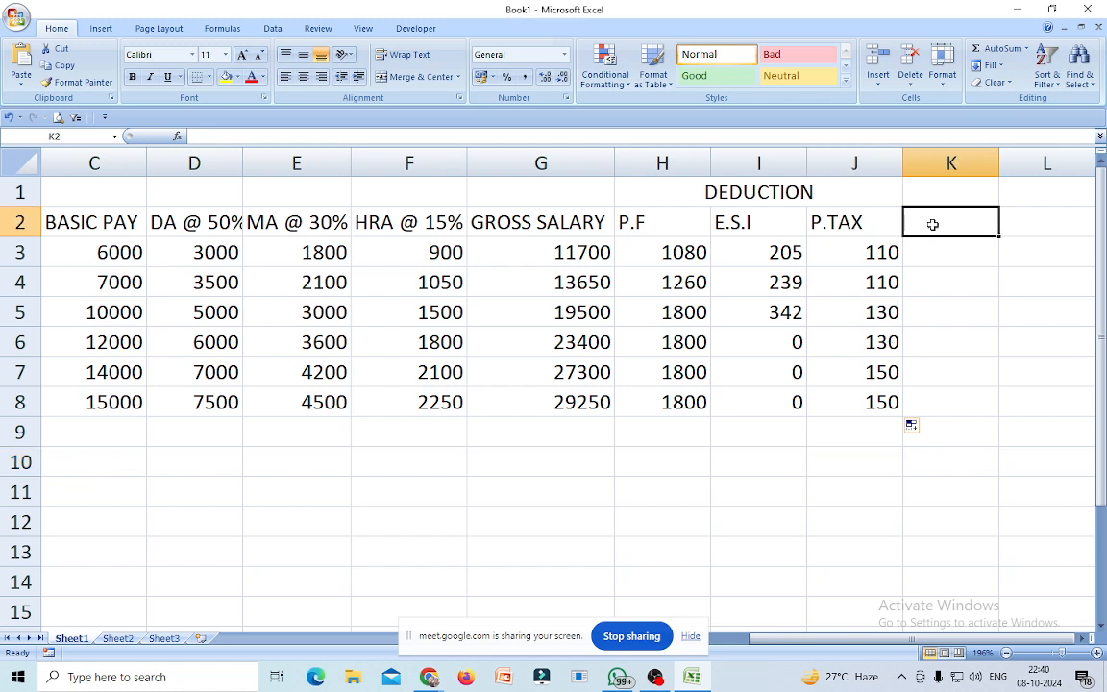
# Add the NET SALARY heading in K2 and widen column K to fit it.
pyautogui.write('NE')
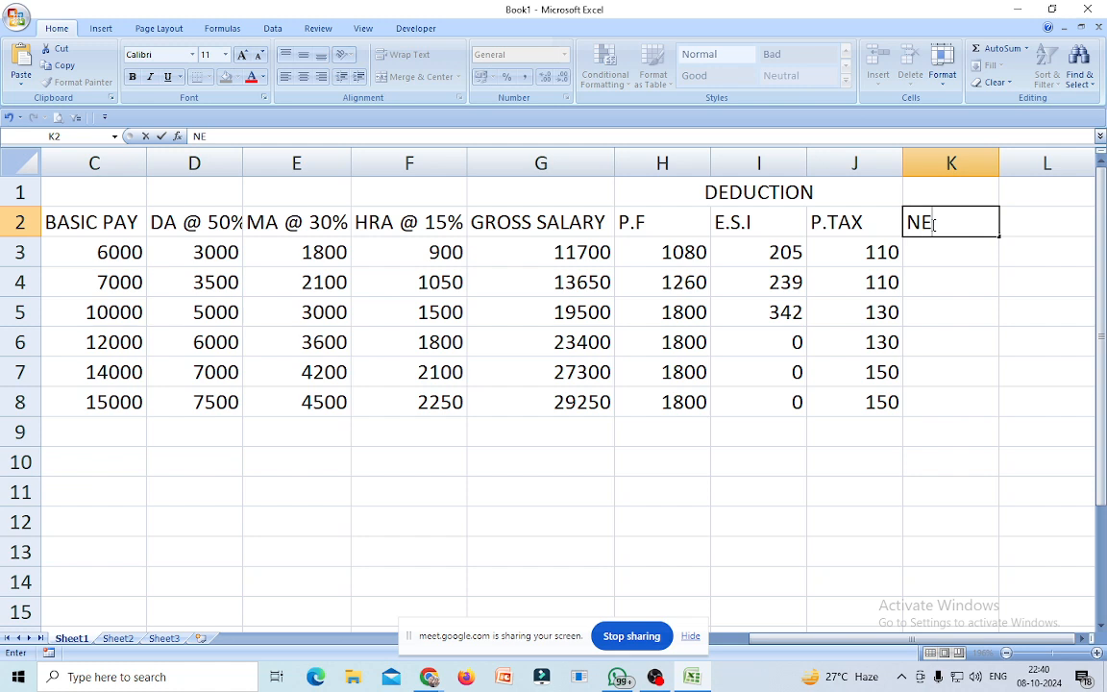
pyautogui.write('T SALARY')
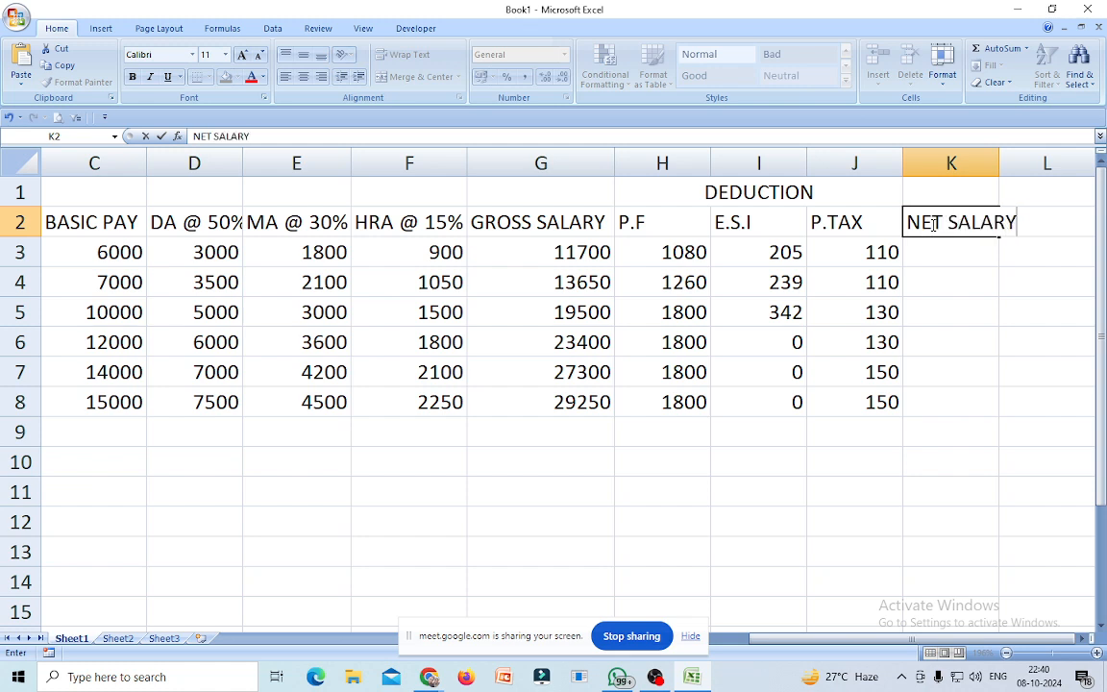
pyautogui.click(1048, 291)
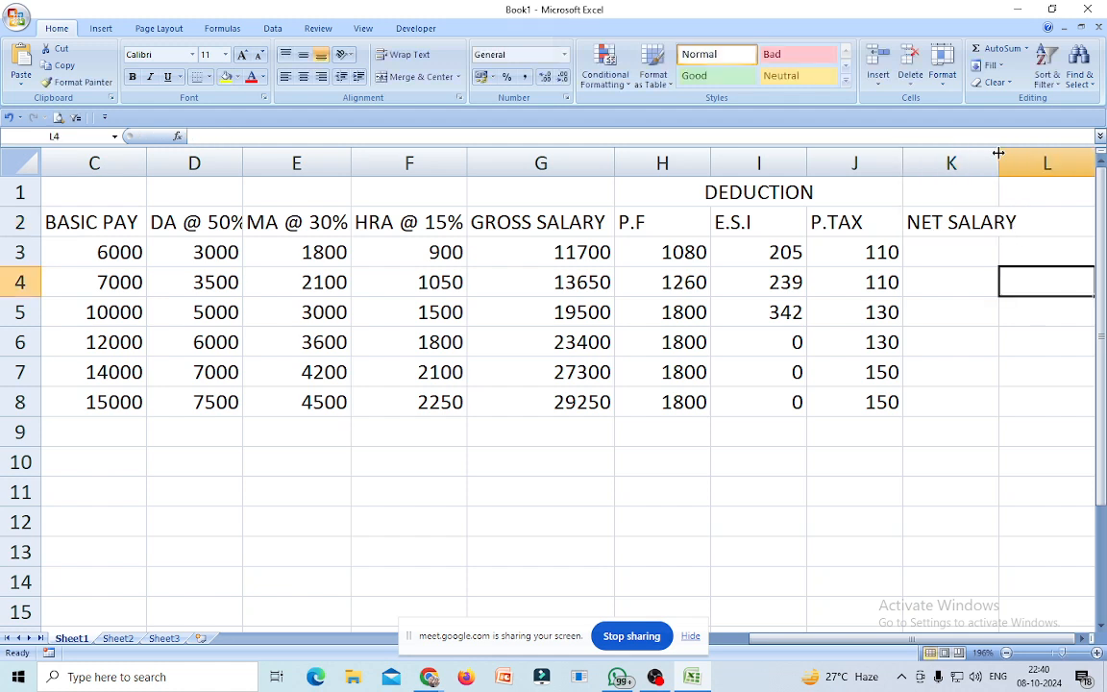
pyautogui.moveTo(999, 154); pyautogui.dragTo(1024, 154)
# Enter =G3-H3-I3-J3 in K3 to compute net salary.
pyautogui.click(958, 252)
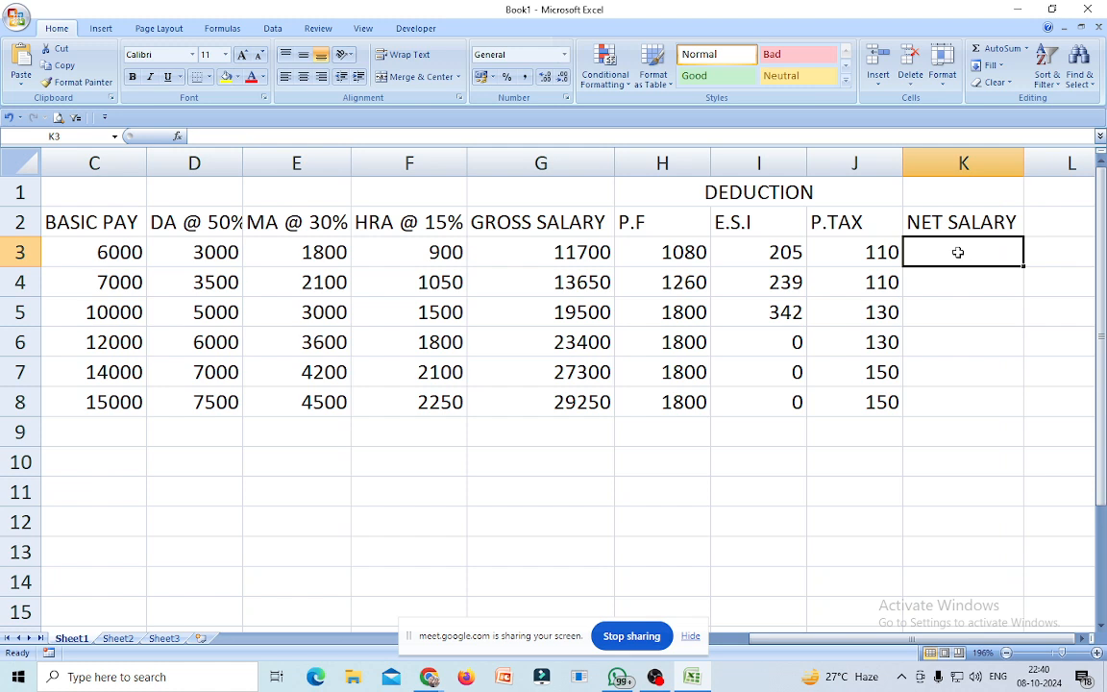
pyautogui.write('=')
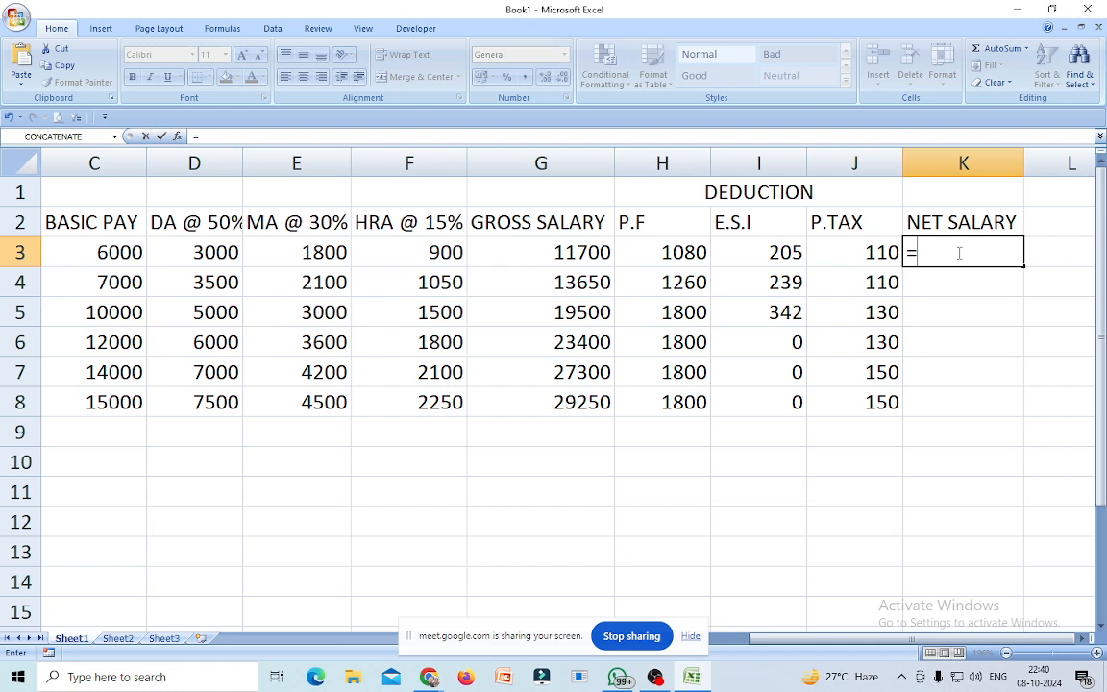
pyautogui.click(577, 252)
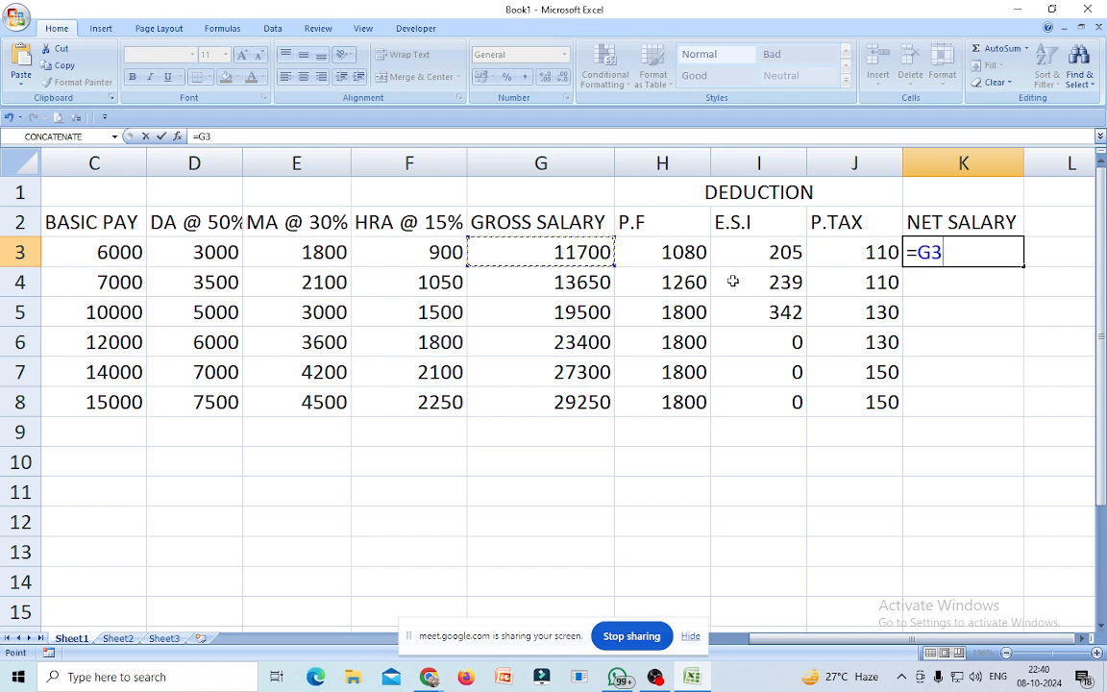
pyautogui.write('-')
pyautogui.click(687, 253)
pyautogui.write('-')
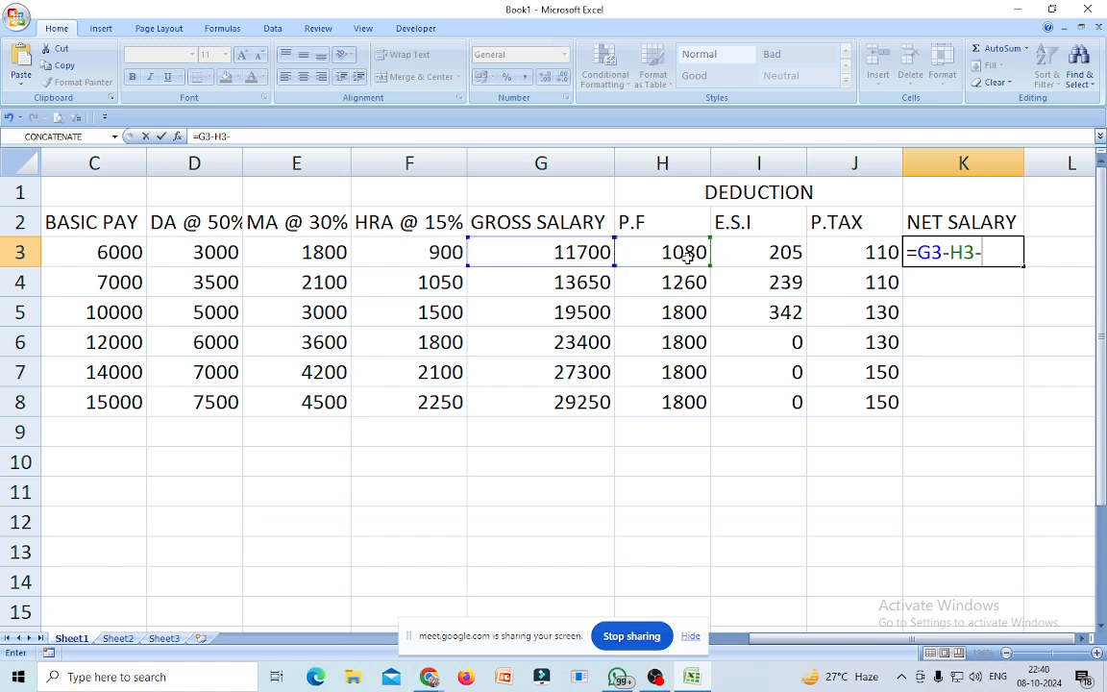
pyautogui.click(762, 253)
pyautogui.write('-')
pyautogui.click(854, 253)
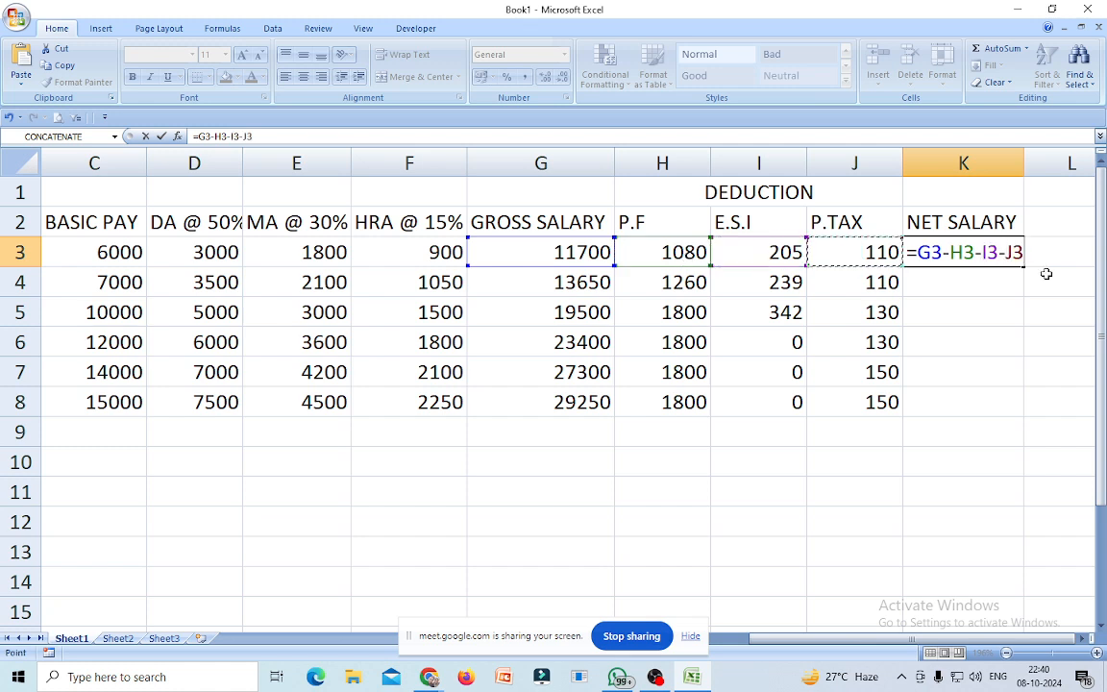
pyautogui.press('Return')
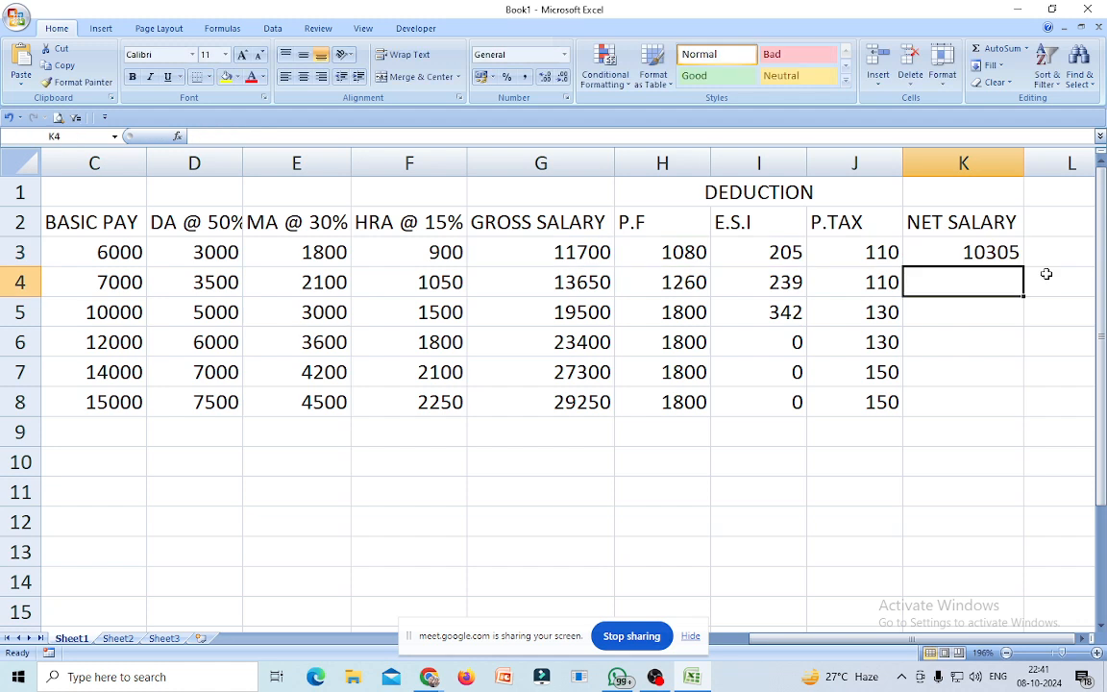
# Fill the net salary formula down to K8, giving 10305 to 27300.
pyautogui.press('Up')
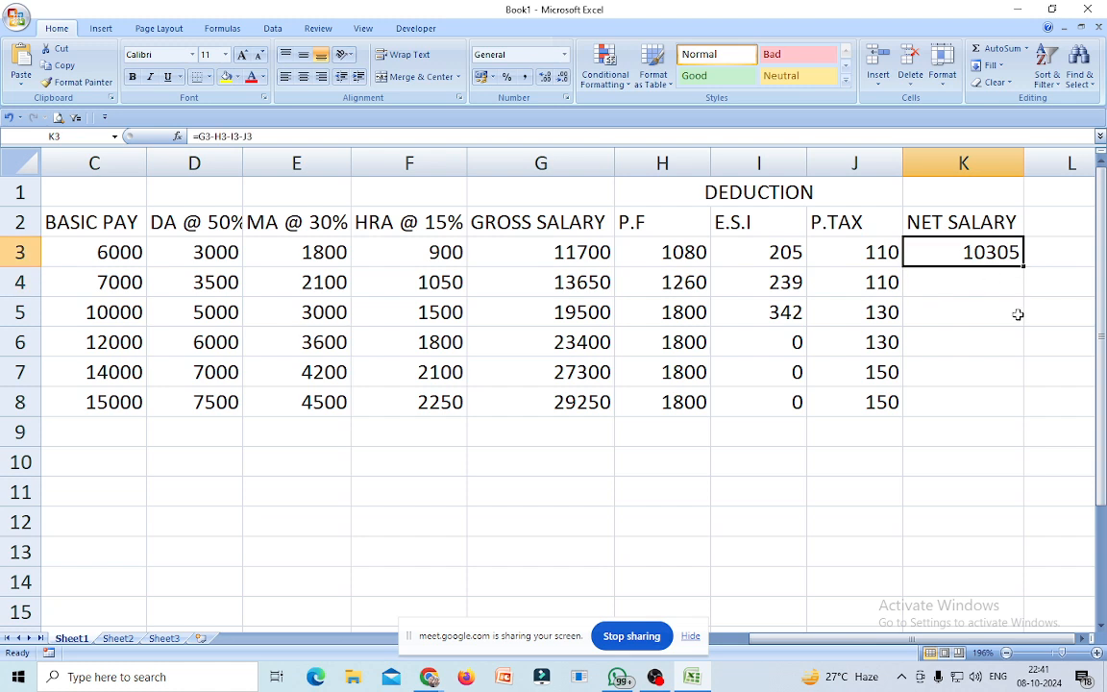
pyautogui.moveTo(1025, 276); pyautogui.dragTo(981, 413)
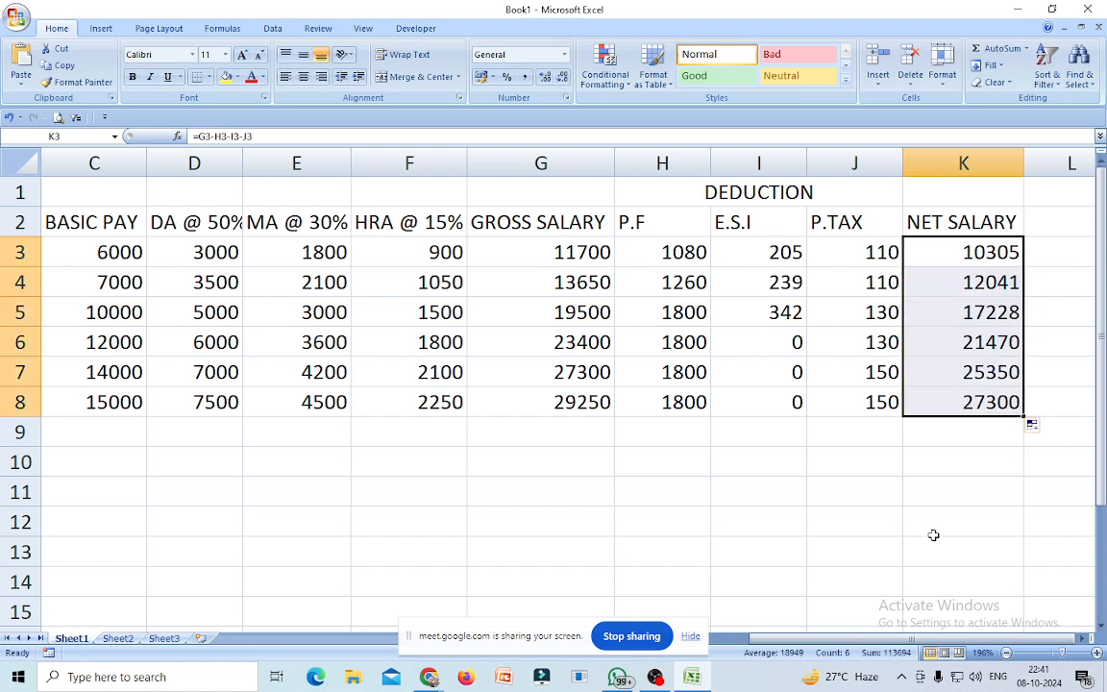
pyautogui.click(926, 514)
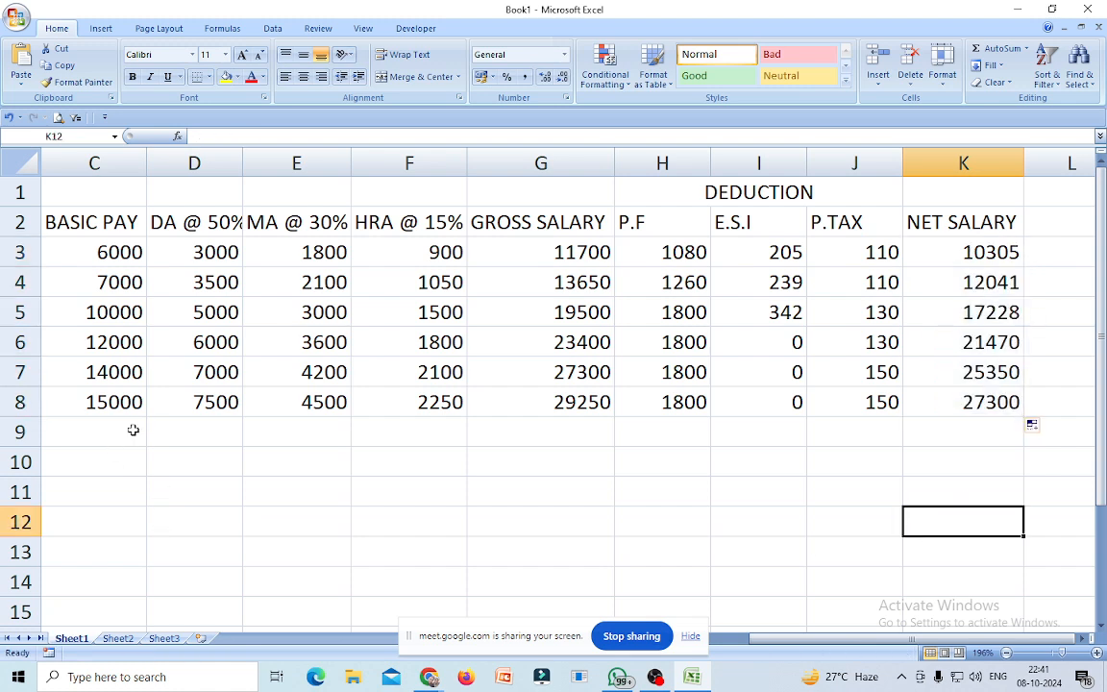
pyautogui.moveTo(837, 639); pyautogui.dragTo(734, 643)
# Enter =SUM(C3:C8) in C9 and fill it right to K9, totalling 64000 through 113694.
pyautogui.click(367, 434)
pyautogui.write('=SUM')
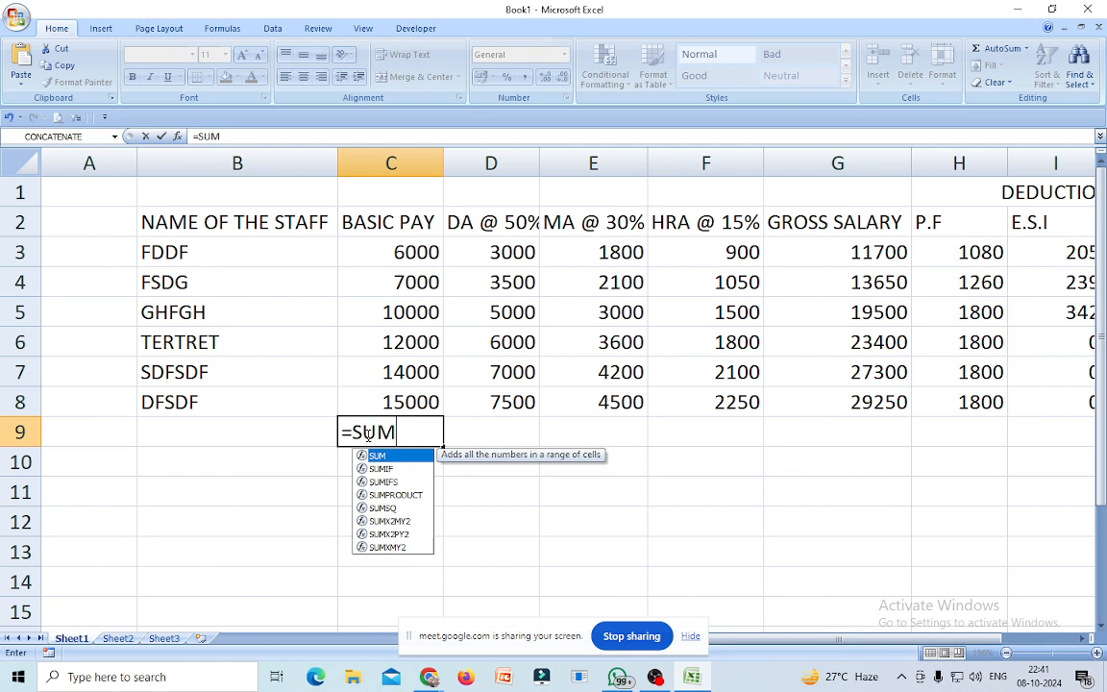
pyautogui.doubleClick(381, 455)
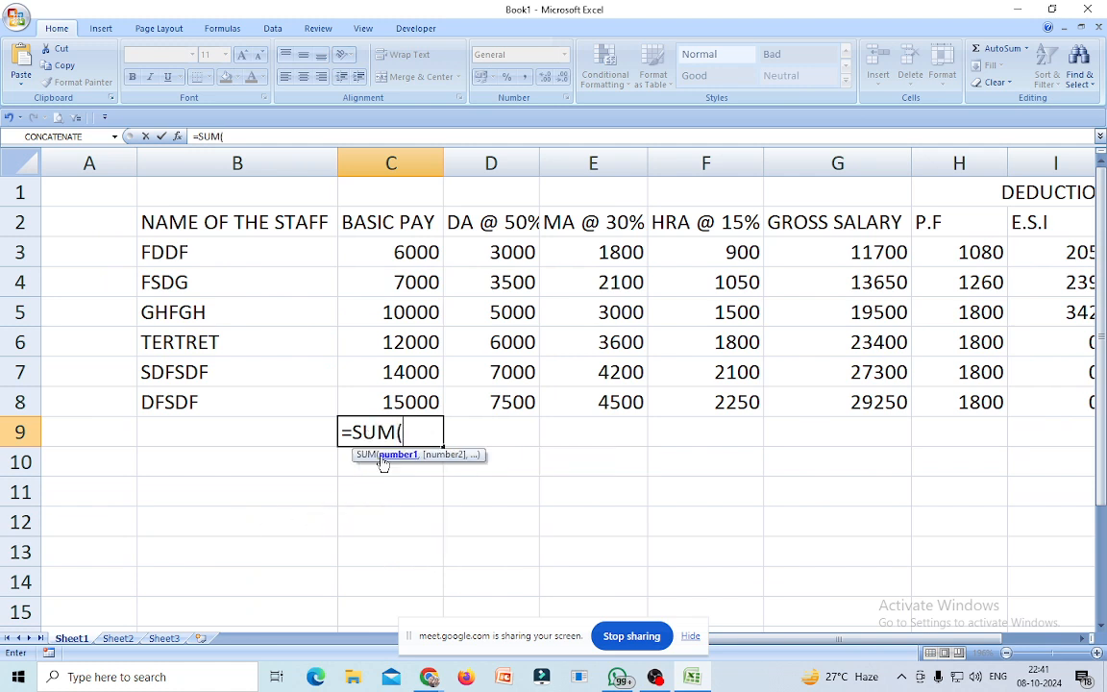
pyautogui.moveTo(357, 248); pyautogui.dragTo(400, 402)
pyautogui.write(')')
pyautogui.press('Return')
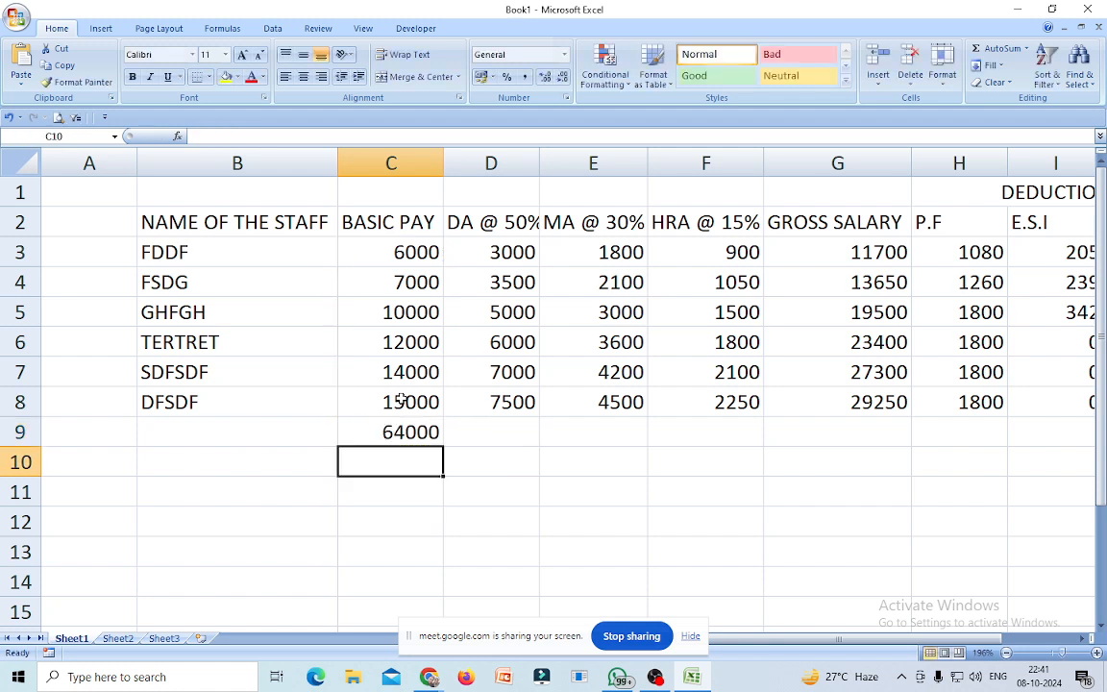
pyautogui.click(408, 431)
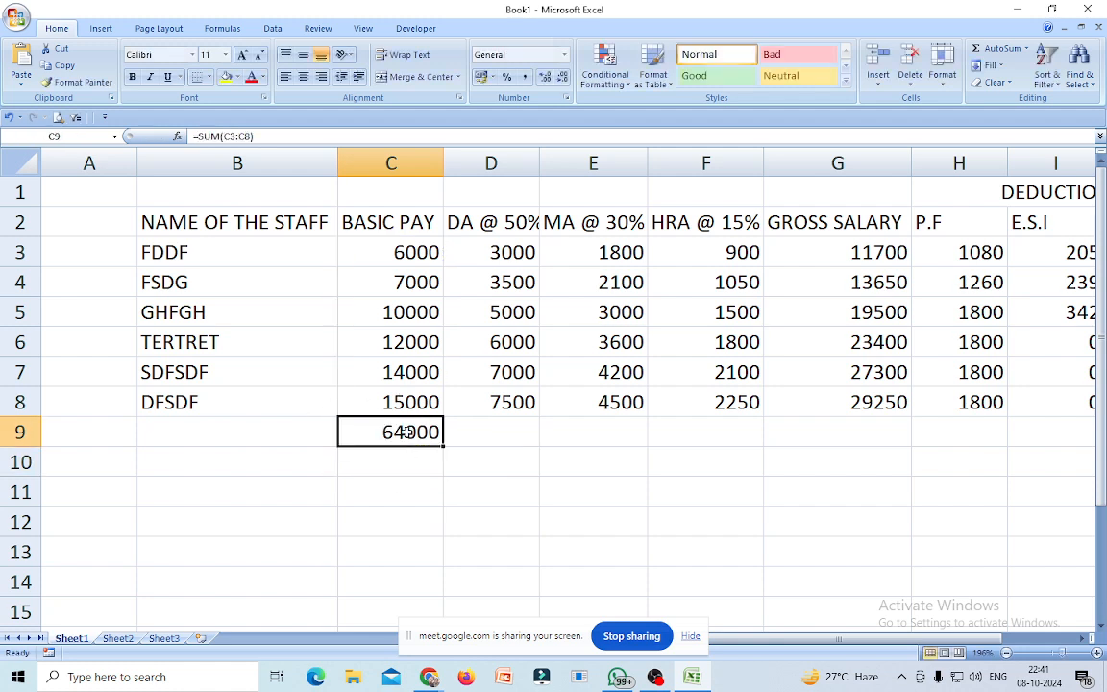
pyautogui.moveTo(443, 448); pyautogui.dragTo(1040, 490)
pyautogui.click(883, 559)
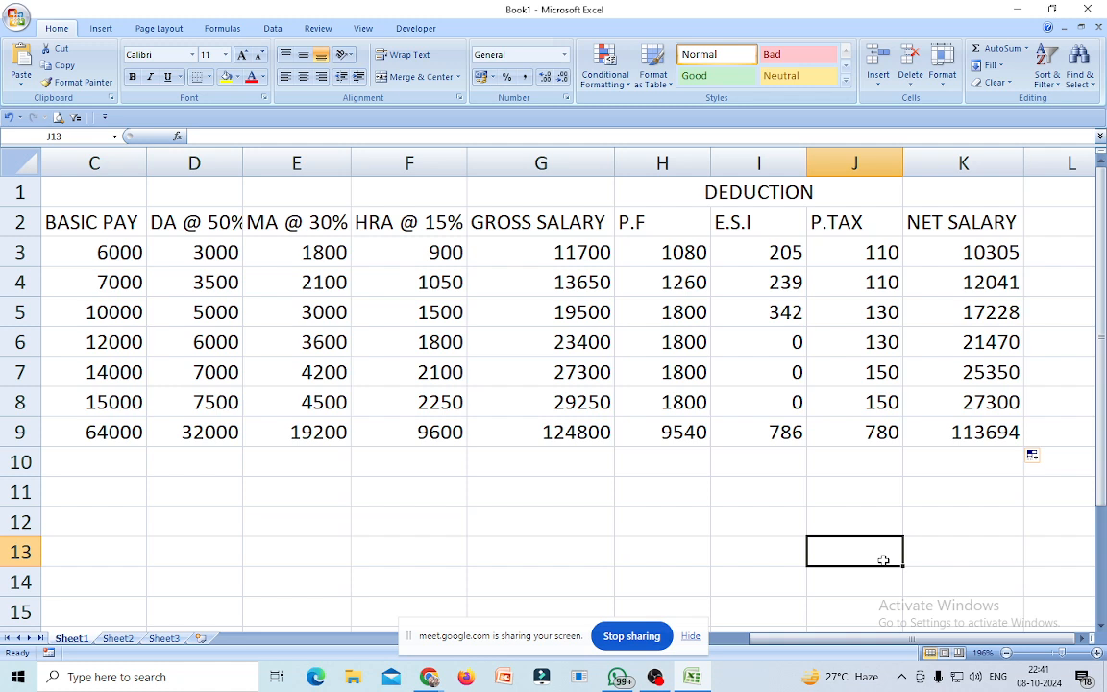
# Insert a blank row above the table and make it taller.
pyautogui.moveTo(772, 639); pyautogui.dragTo(767, 643)
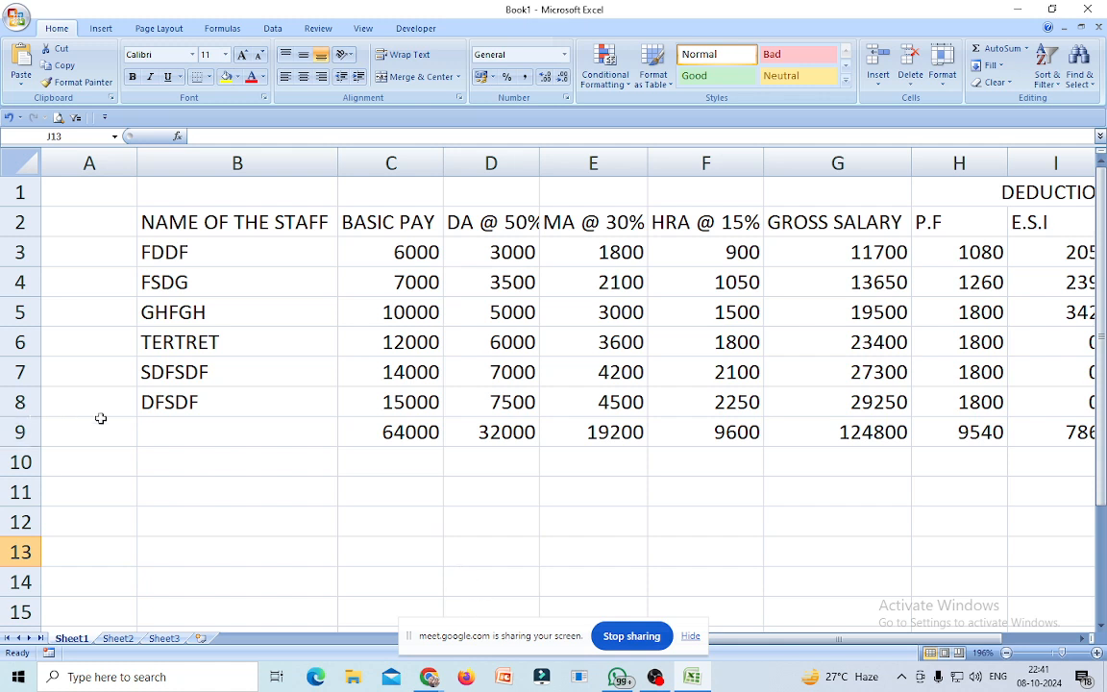
pyautogui.rightClick(19, 192)
pyautogui.press('Escape')
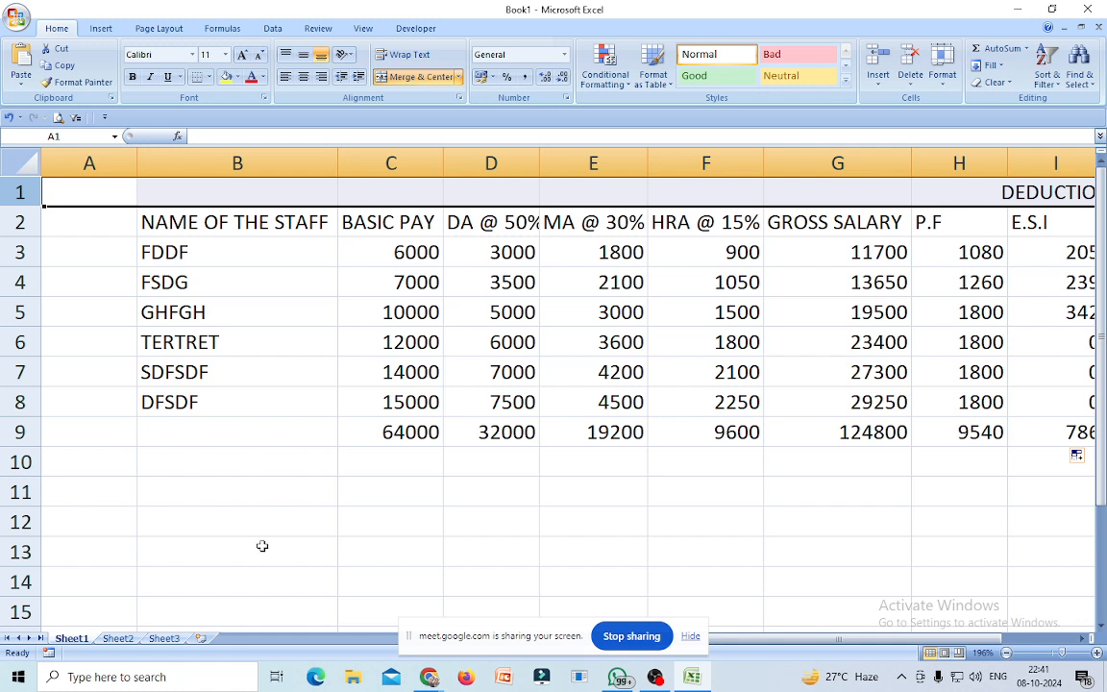
pyautogui.rightClick(20, 192)
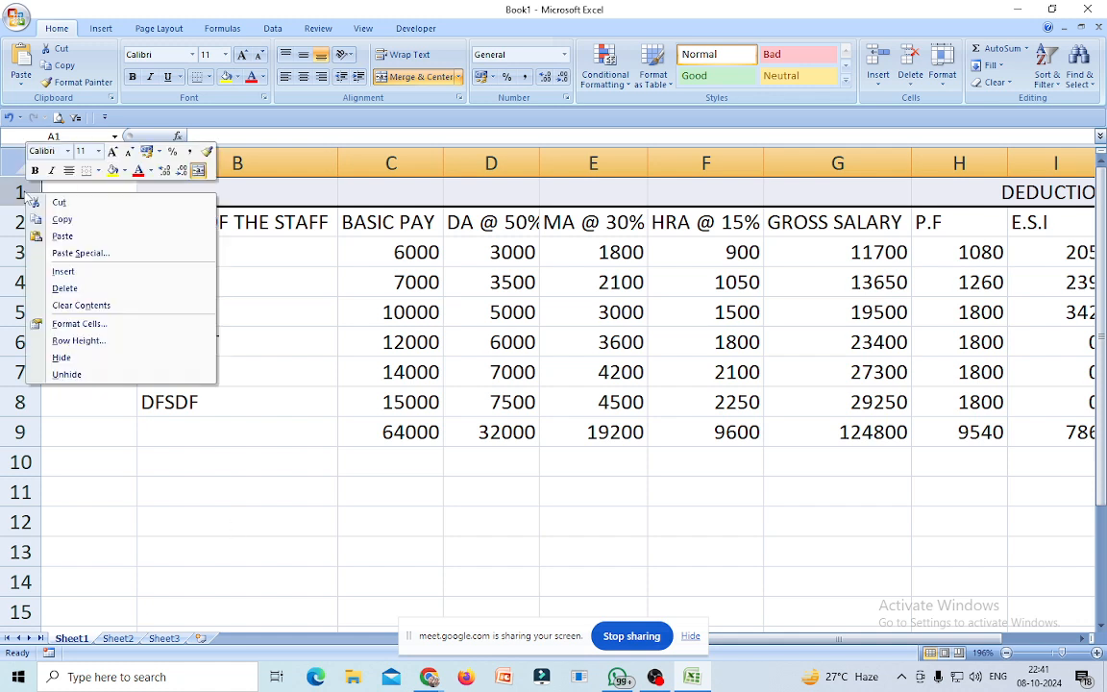
pyautogui.click(68, 273)
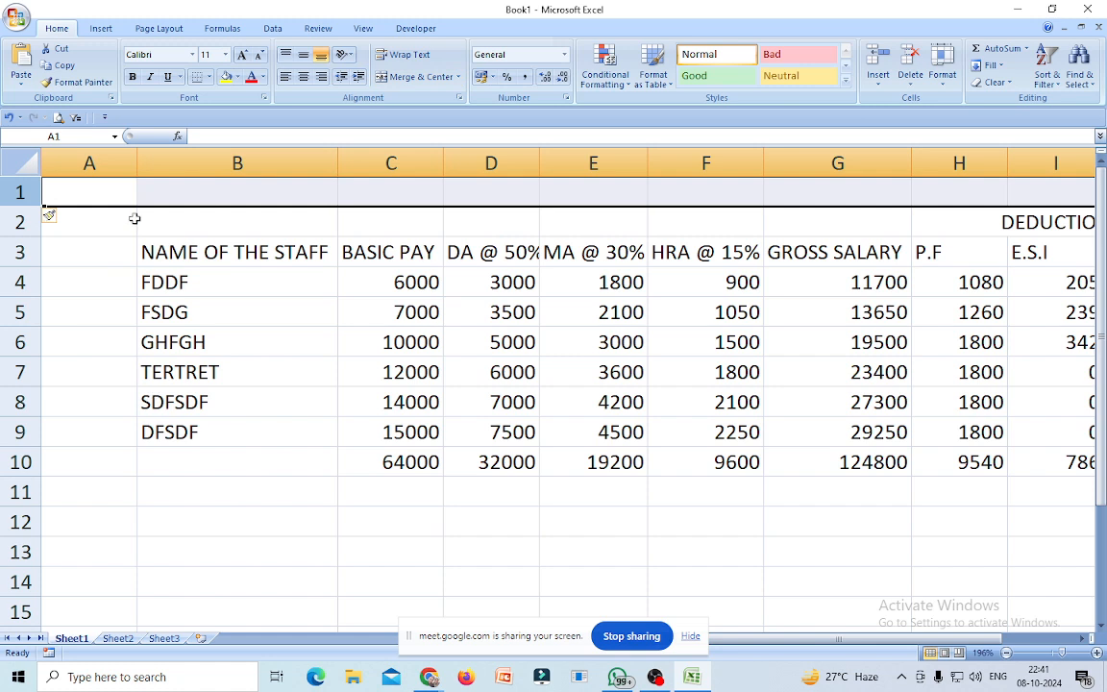
pyautogui.moveTo(30, 204); pyautogui.dragTo(31, 221)
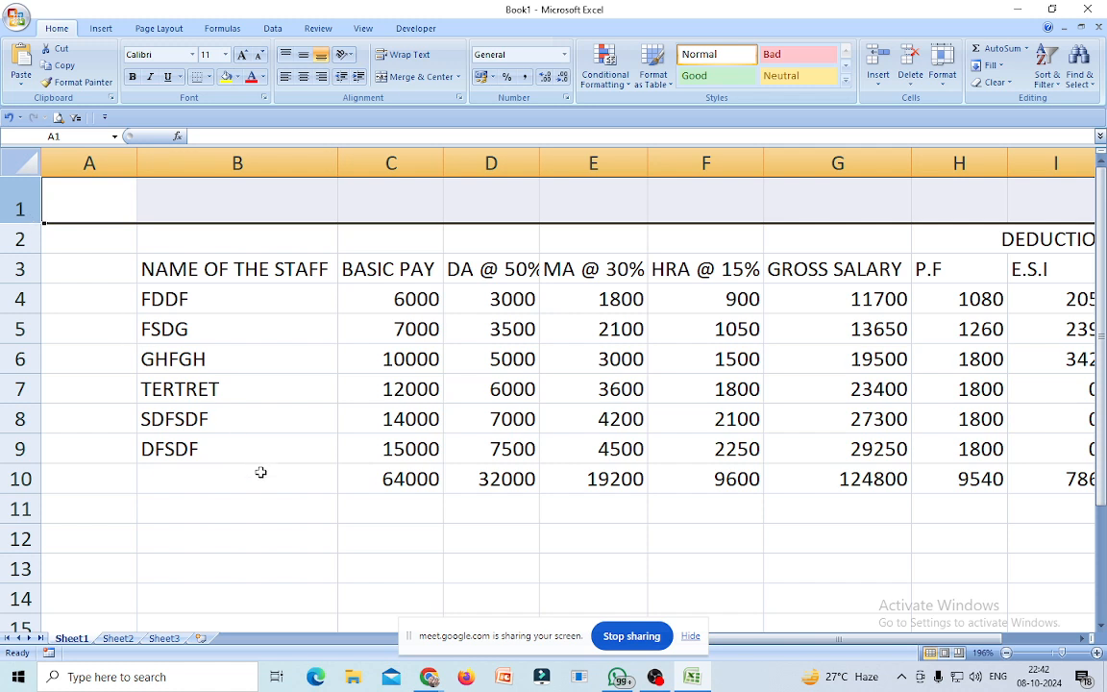
# Merge and centre A1 through K1 for the title.
pyautogui.click(242, 501)
pyautogui.moveTo(105, 199); pyautogui.dragTo(816, 204)
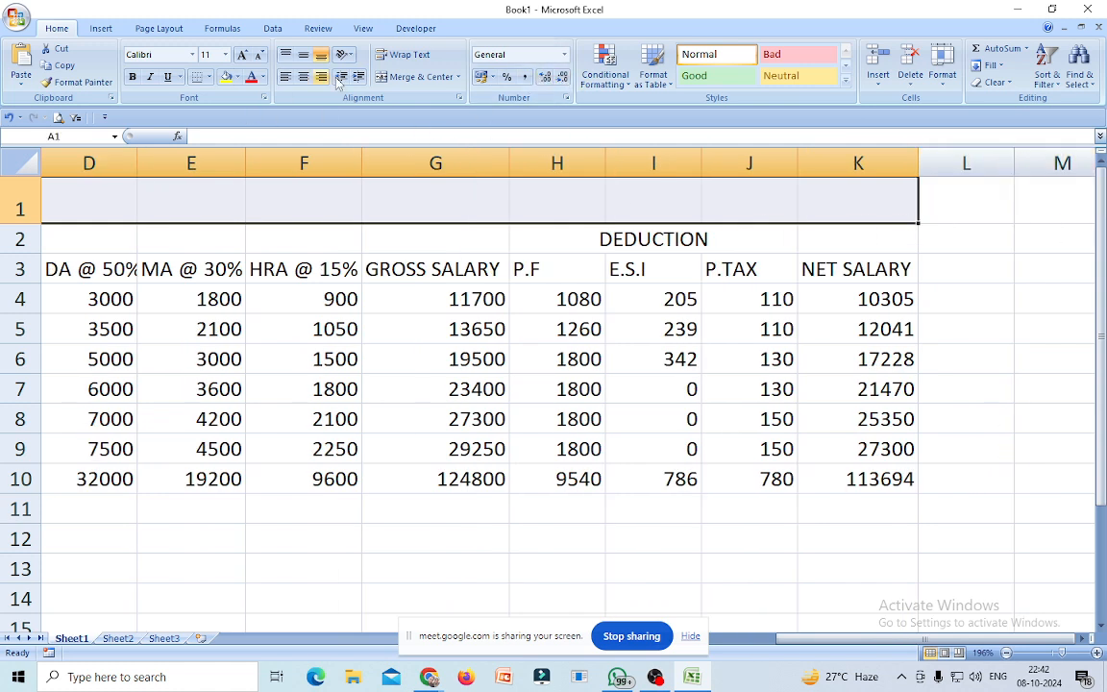
pyautogui.click(408, 77)
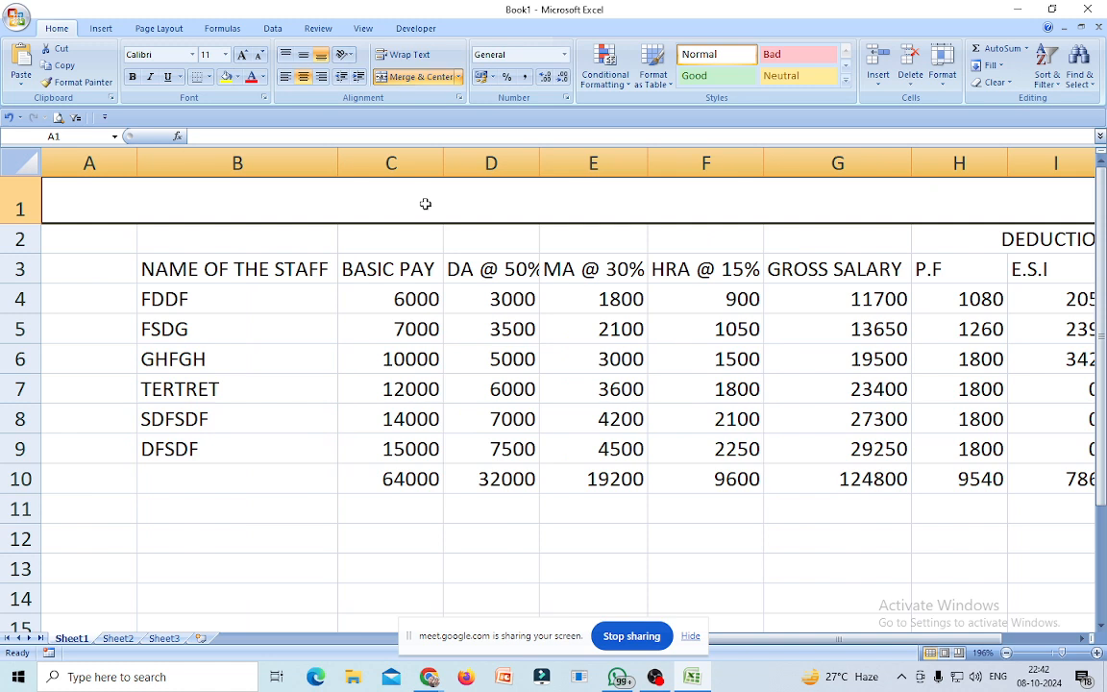
# Enter 'PAY SHEET FOR THE MONTH OF APRIL -2024' in merged cell A1.
pyautogui.write('PA')
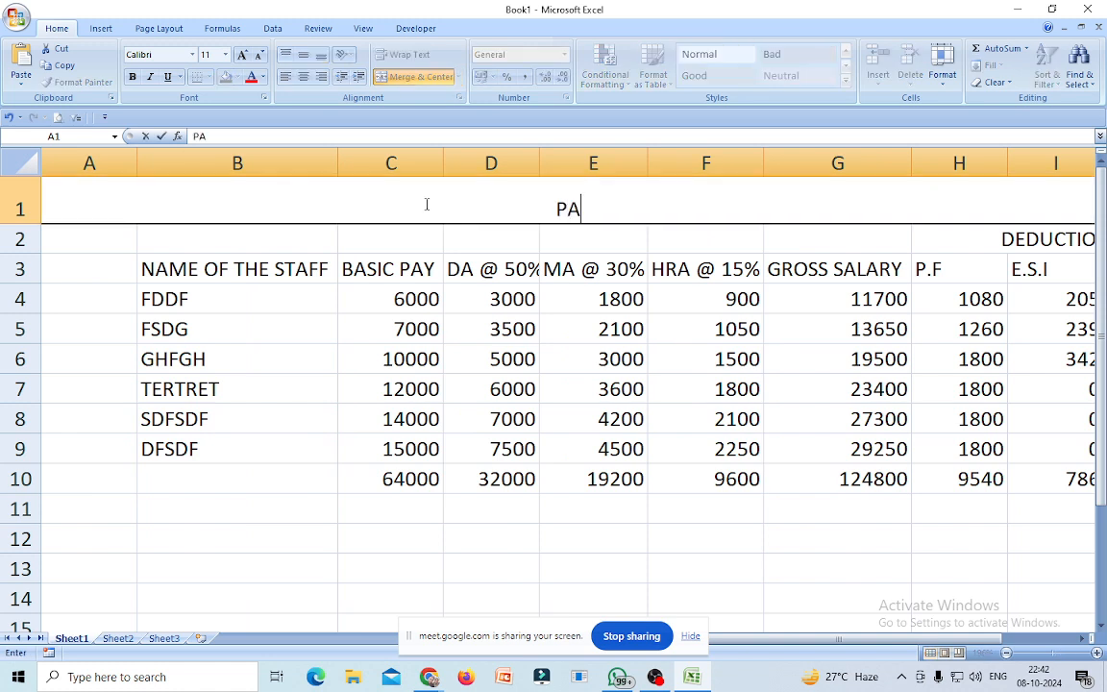
pyautogui.write('Y S')
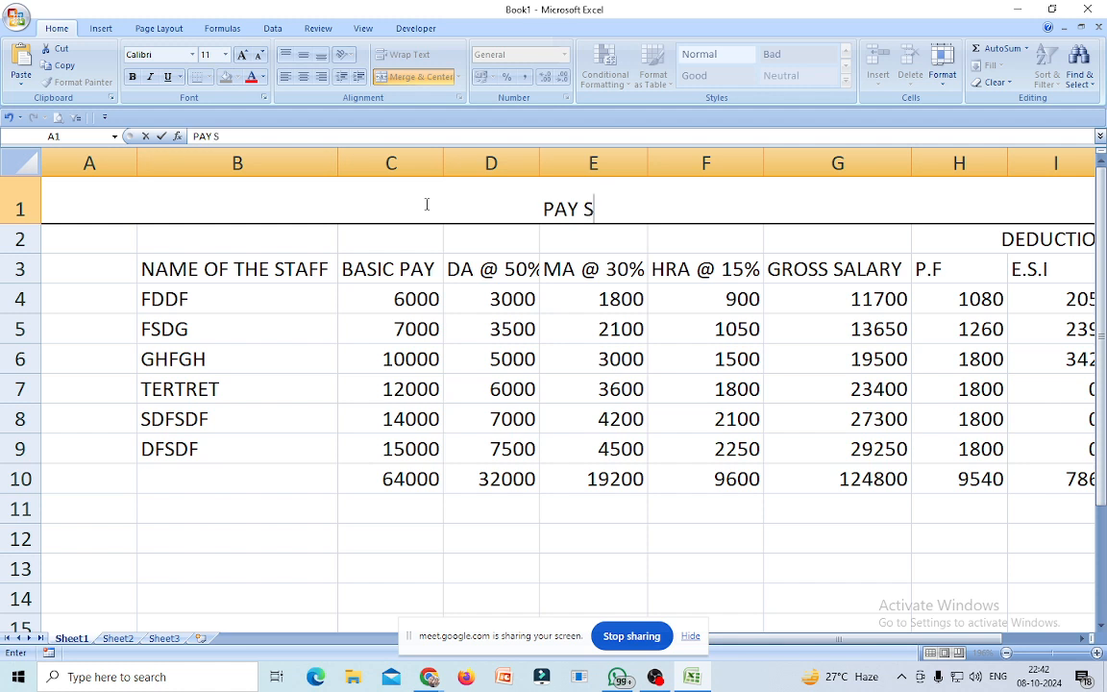
pyautogui.write('HEET F')
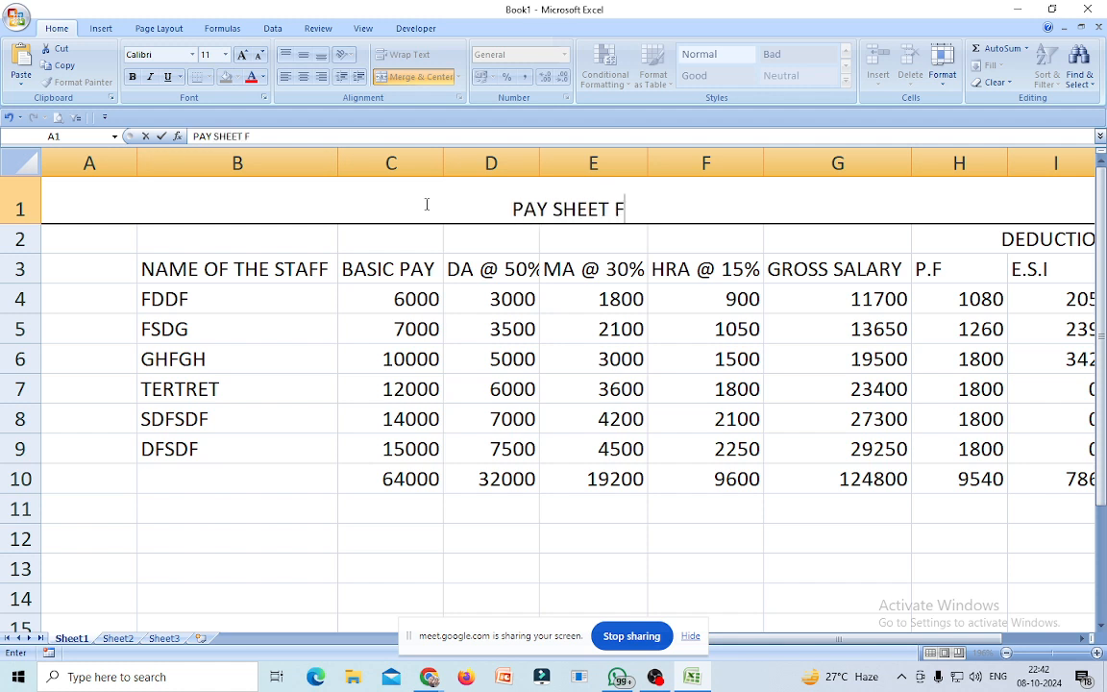
pyautogui.write('OR TH')
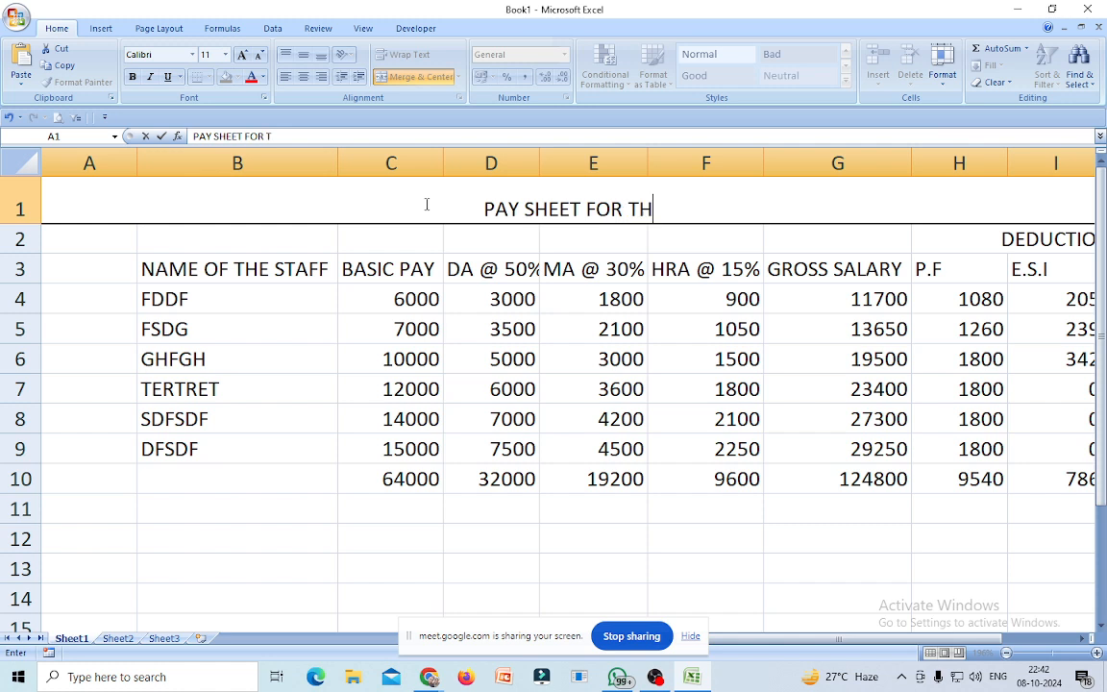
pyautogui.write('E MON')
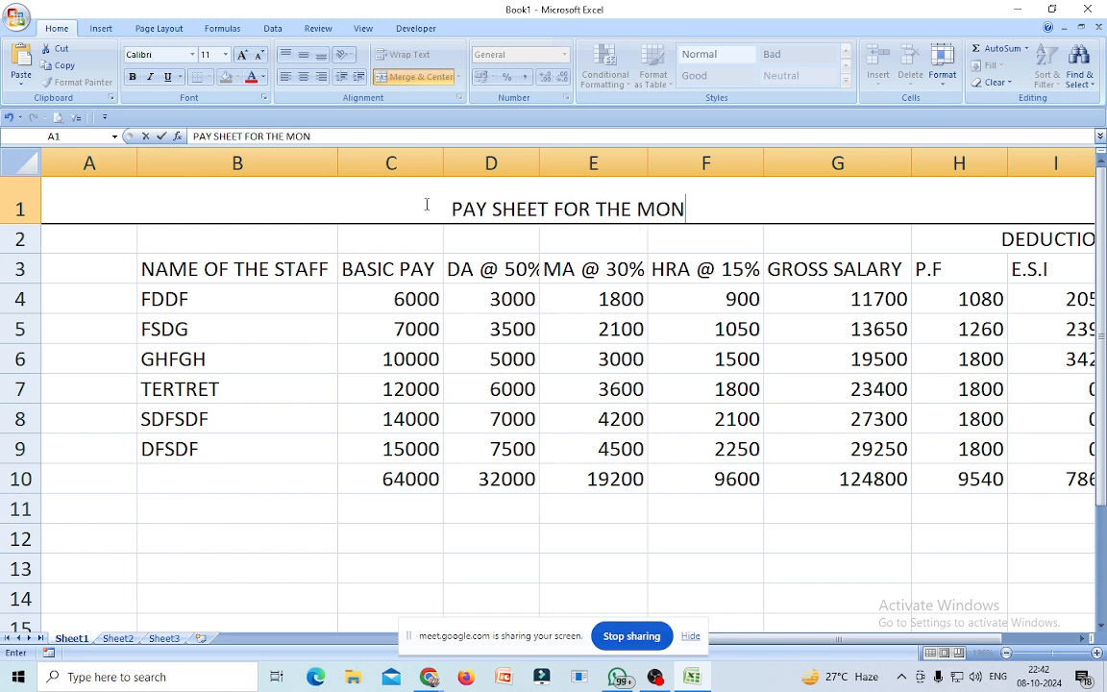
pyautogui.write('TH OF ')
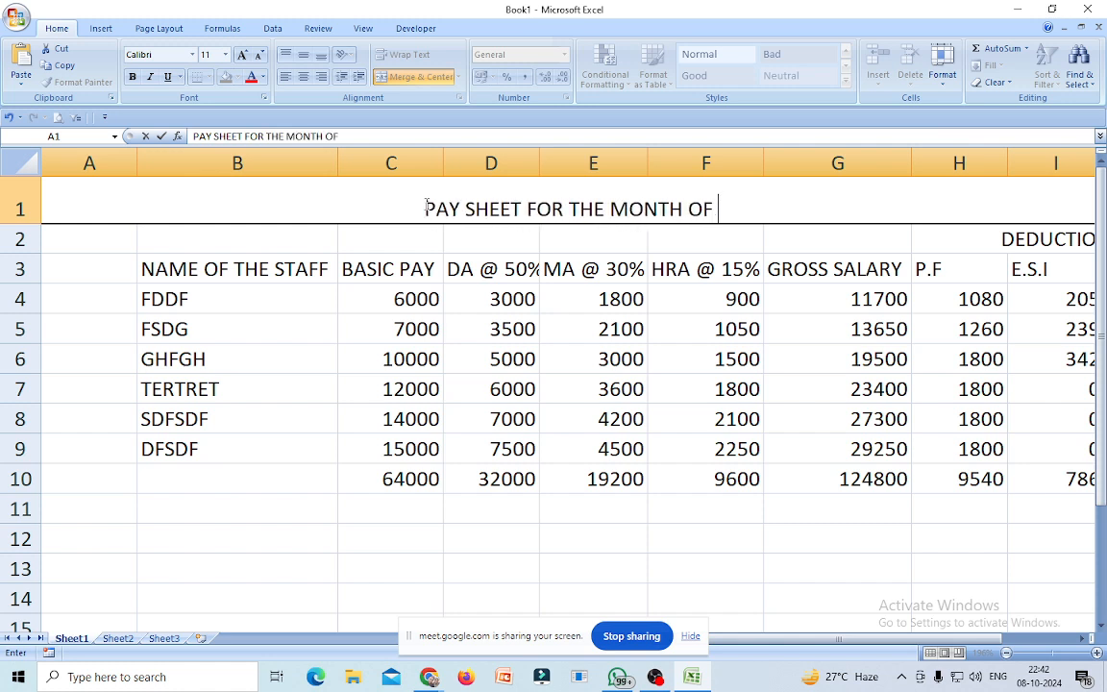
pyautogui.write('APRI')
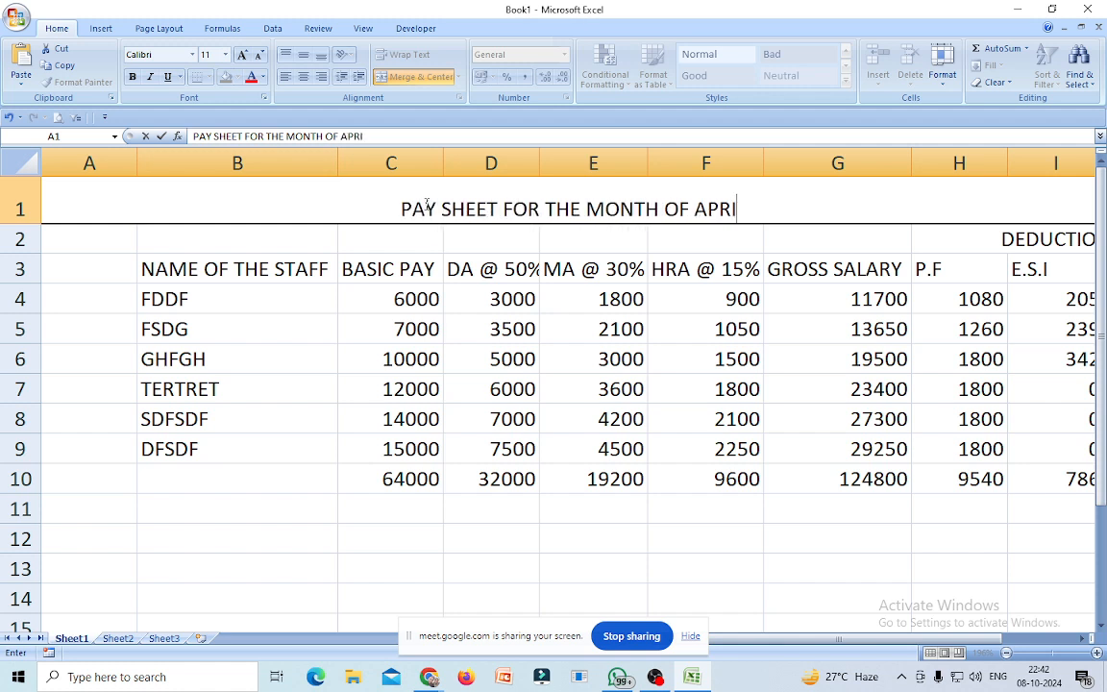
pyautogui.write('L -2024')
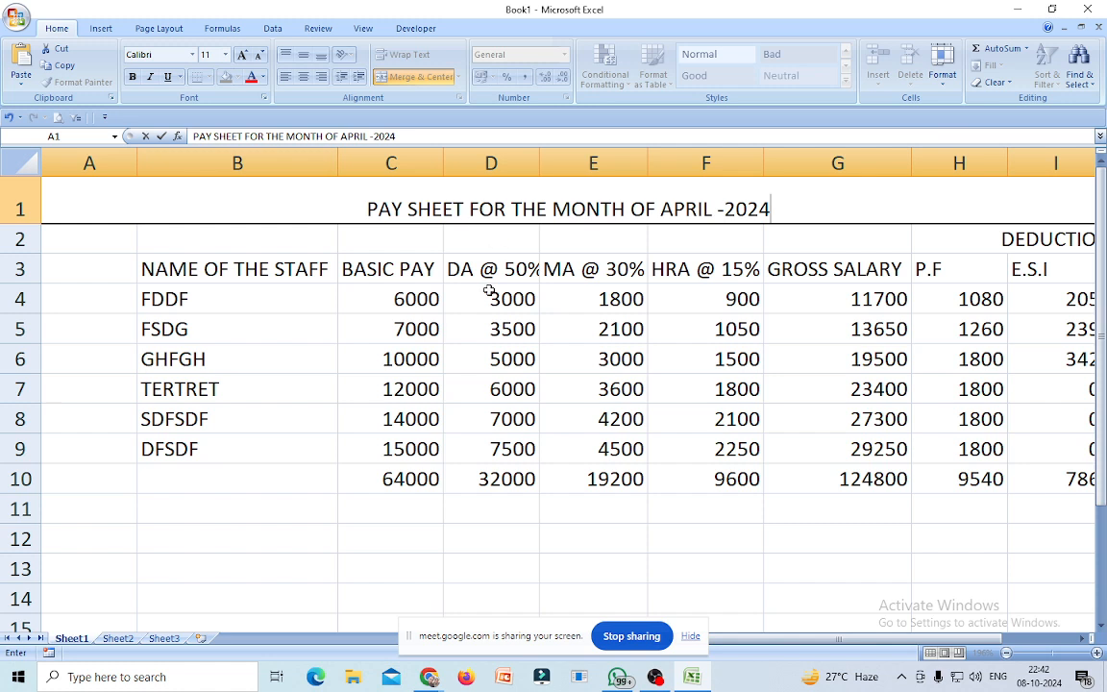
pyautogui.click(744, 557)
pyautogui.moveTo(82, 188); pyautogui.dragTo(798, 511)
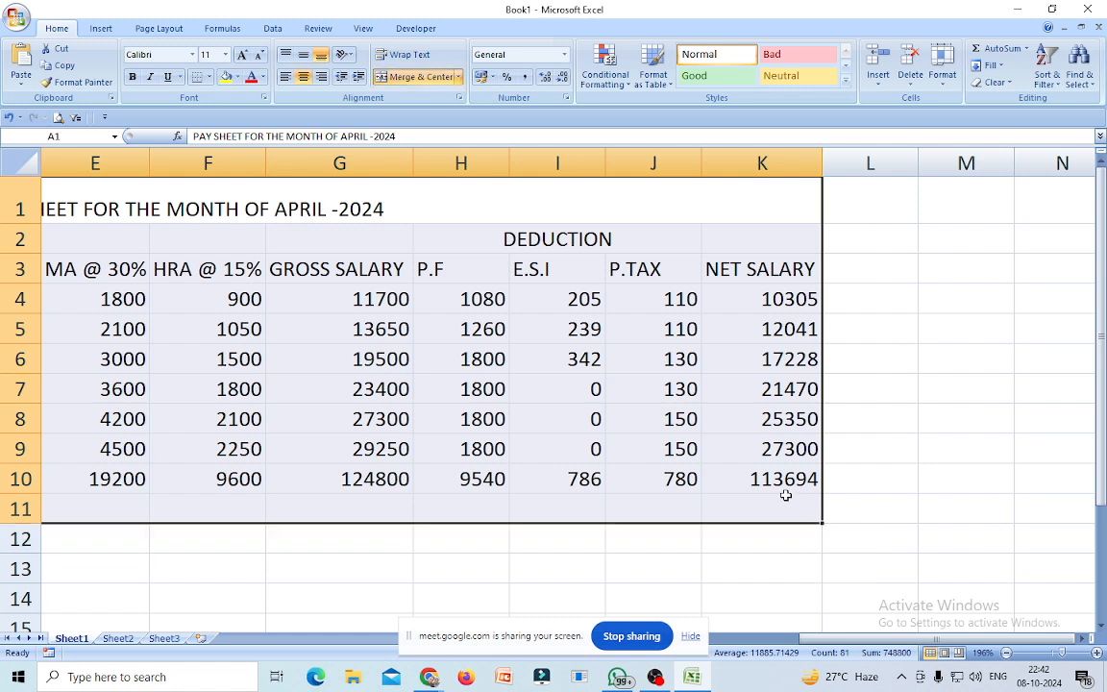
# Apply All Borders to the pay table and open its Print Preview.
pyautogui.click(208, 76)
pyautogui.click(199, 201)
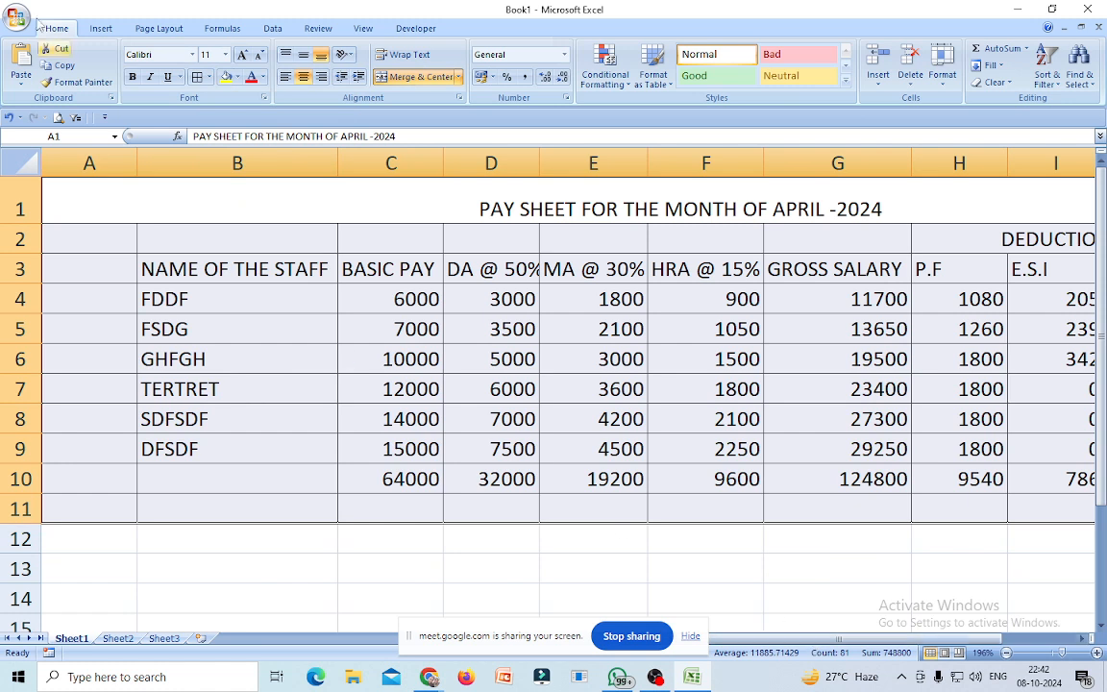
pyautogui.click(19, 18)
pyautogui.moveTo(52, 148)
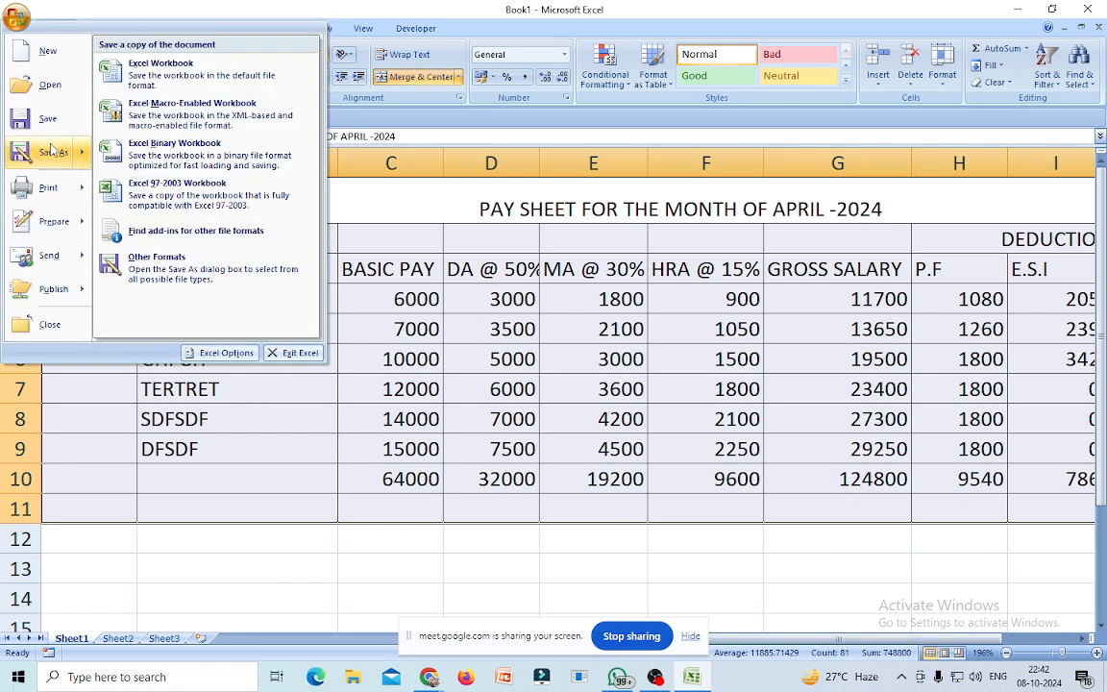
pyautogui.moveTo(55, 190)
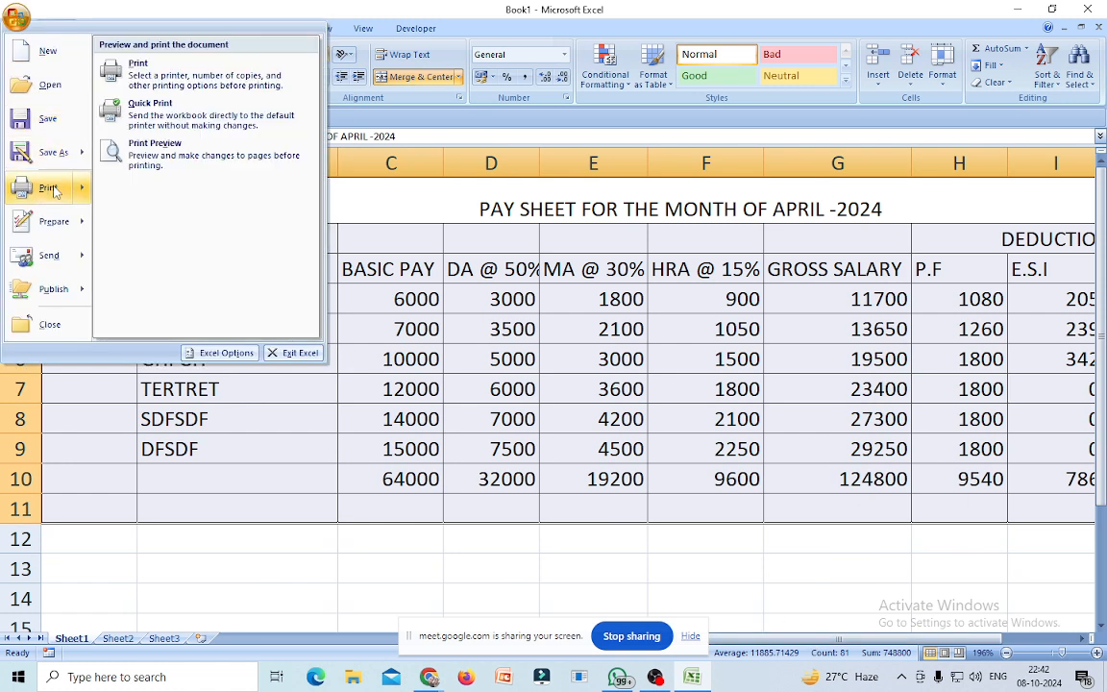
pyautogui.click(154, 151)
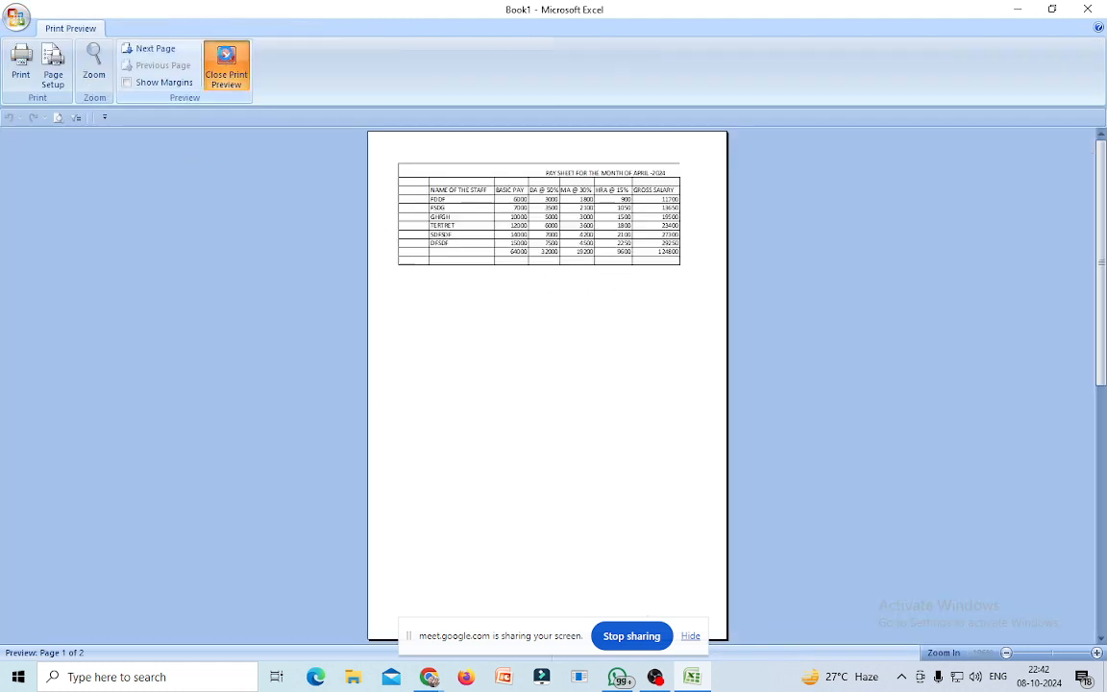
# Close the preview and set the page orientation to Landscape.
pyautogui.click(227, 67)
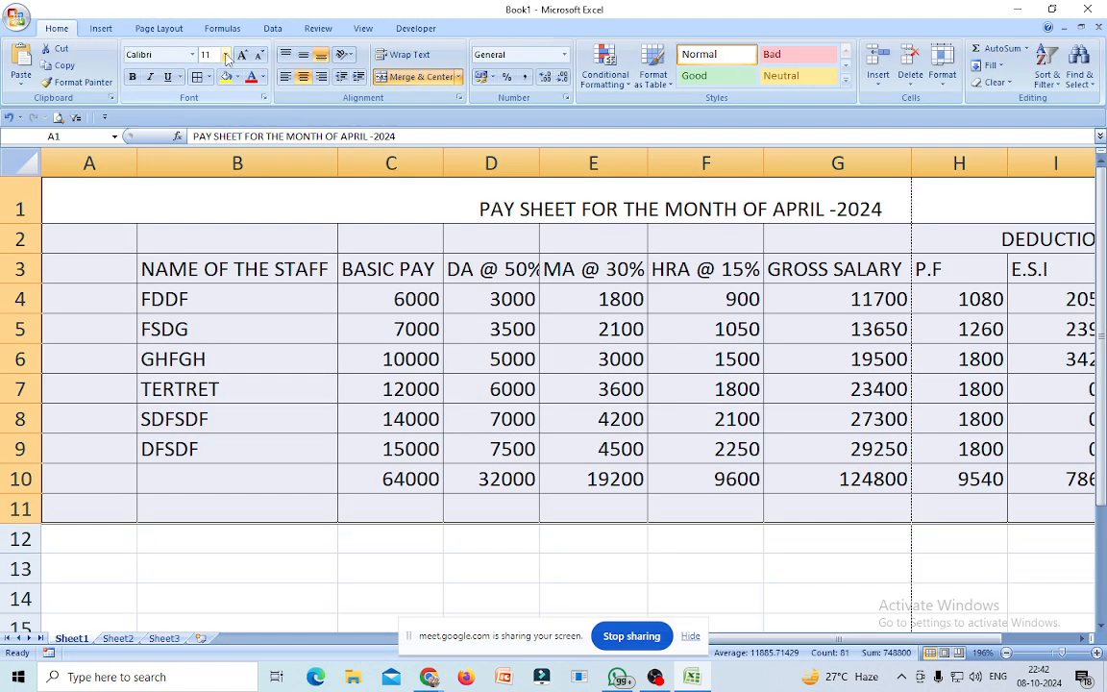
pyautogui.click(160, 29)
pyautogui.click(161, 77)
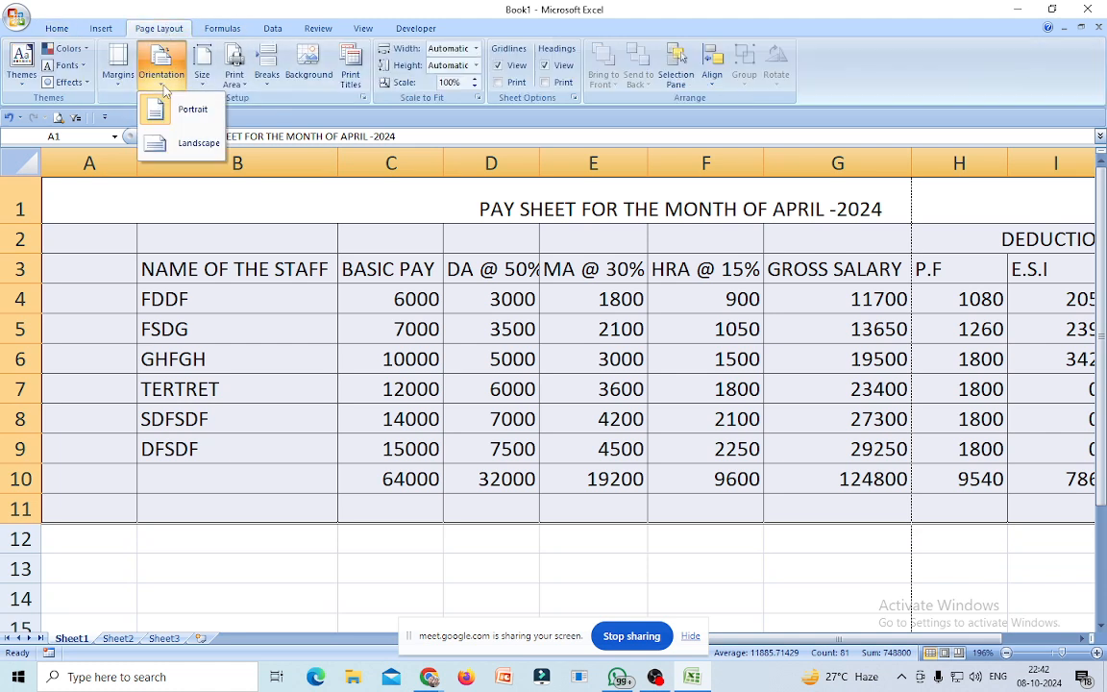
pyautogui.click(178, 146)
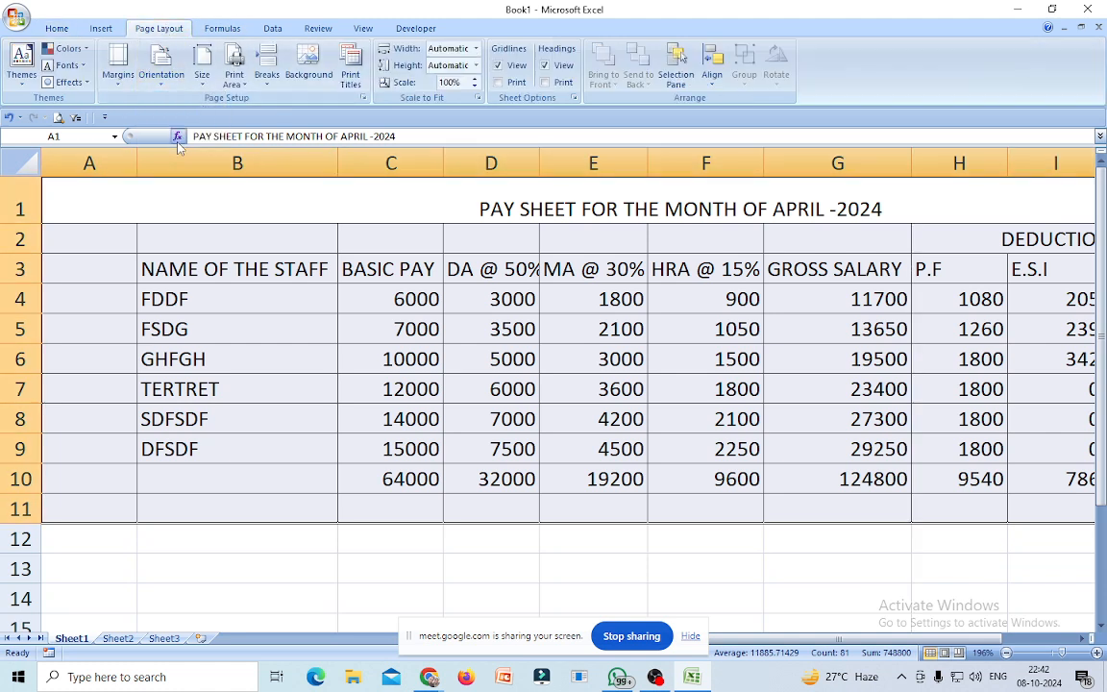
# Check the landscape layout in Print Preview, then return to the sheet.
pyautogui.click(16, 18)
pyautogui.moveTo(48, 157)
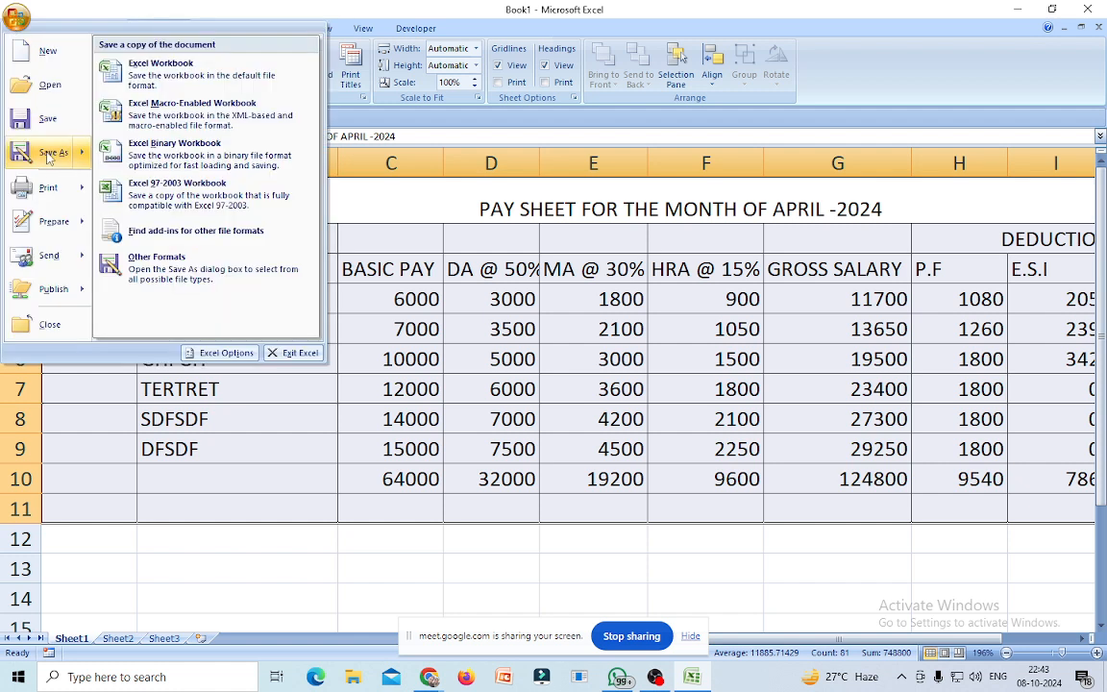
pyautogui.moveTo(48, 188)
pyautogui.click(185, 152)
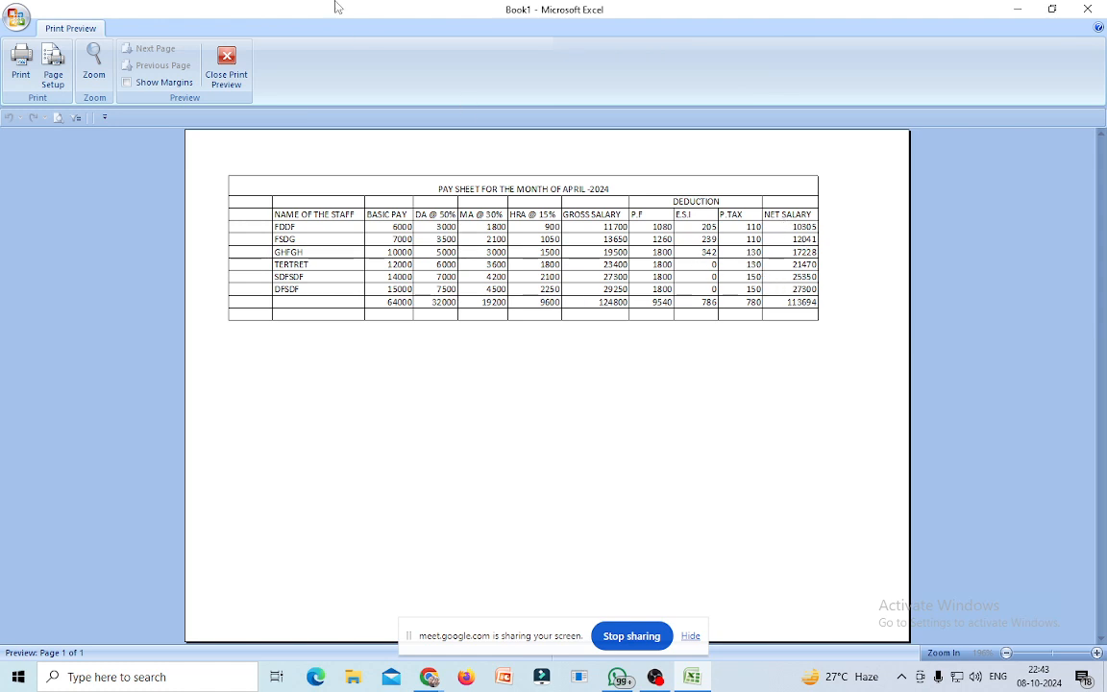
pyautogui.click(227, 63)
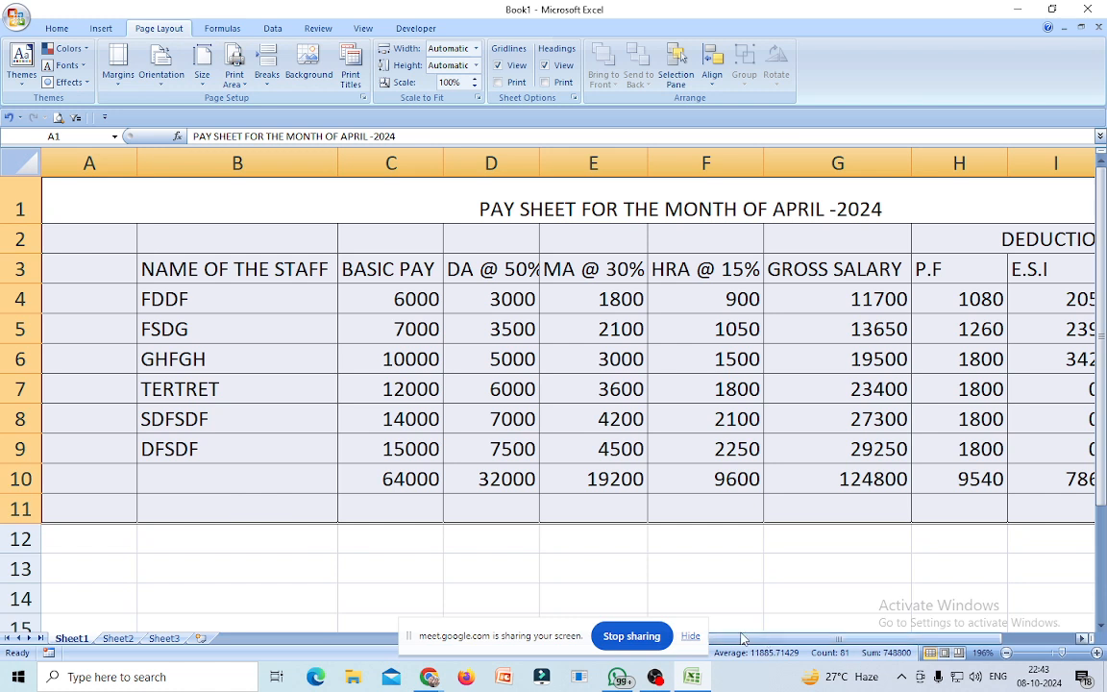
# Lower the Page Layout print scale from 100% to 85%.
pyautogui.moveTo(1062, 656); pyautogui.dragTo(1051, 657)
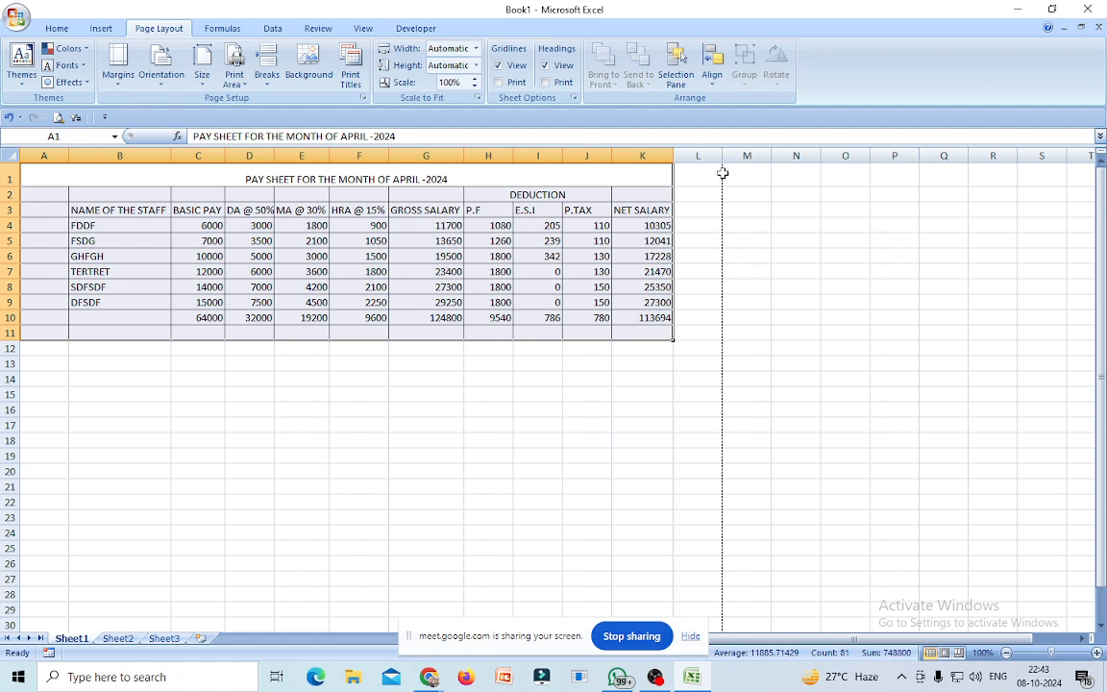
pyautogui.scroll(-2, 731, 555)
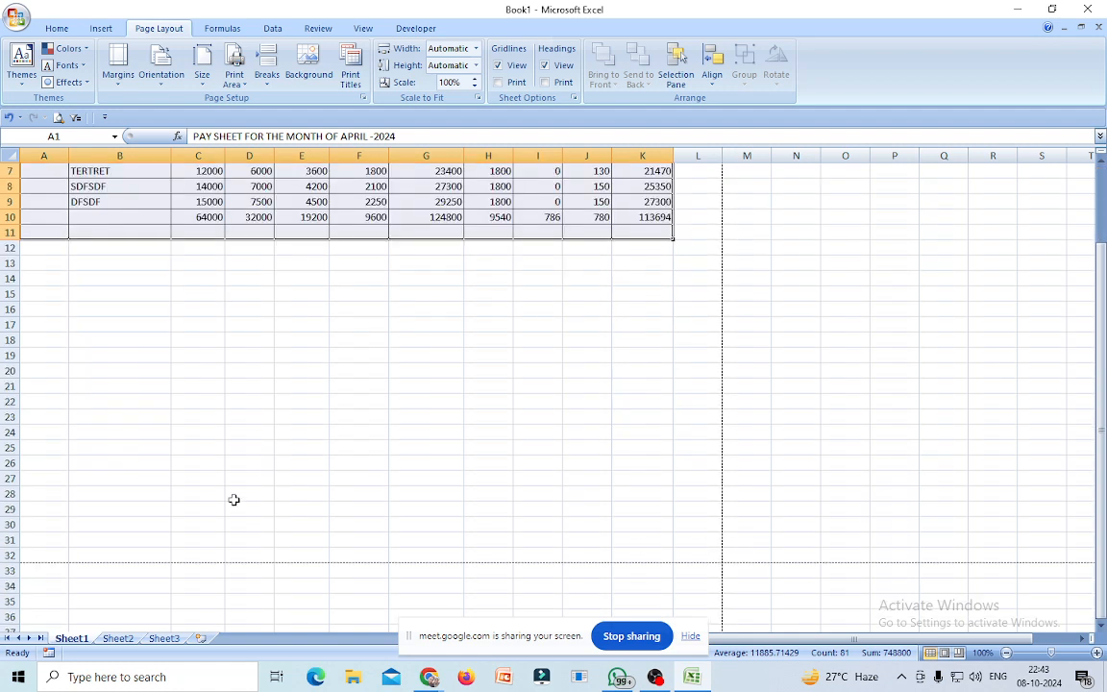
pyautogui.scroll(2, 627, 487)
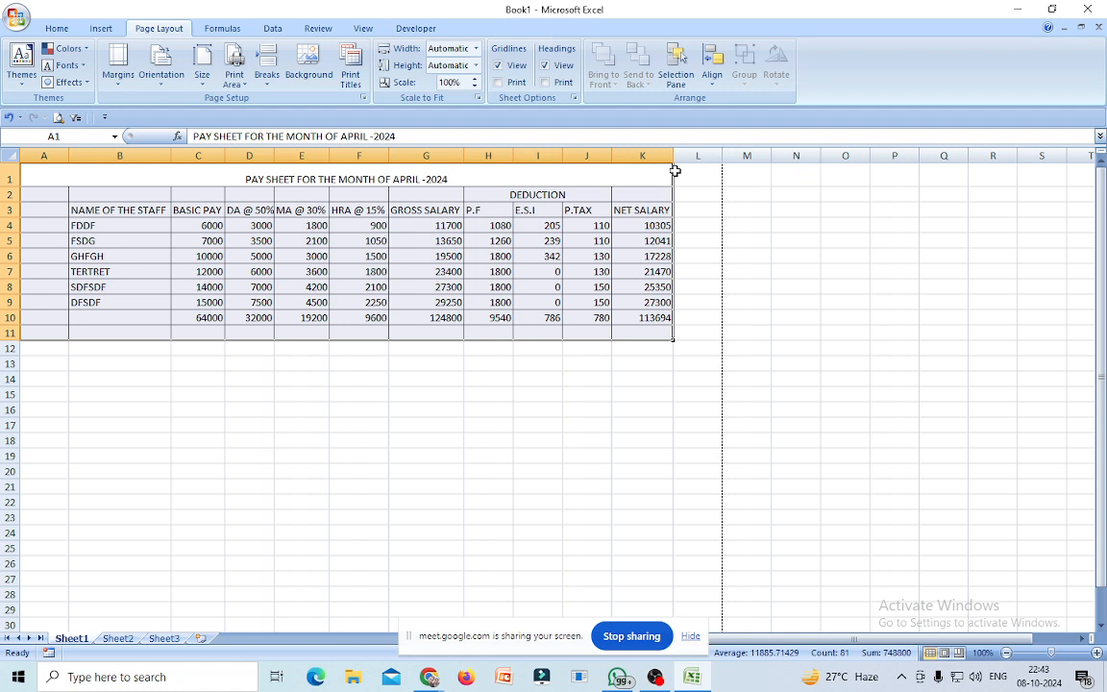
pyautogui.moveTo(685, 180); pyautogui.dragTo(778, 337)
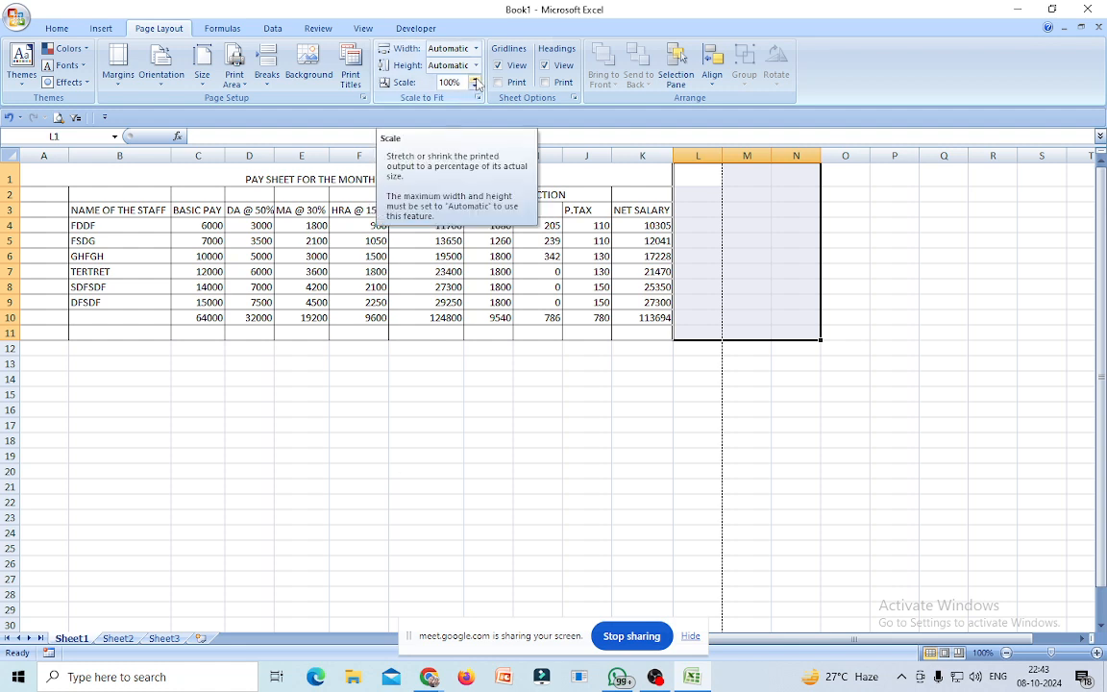
pyautogui.click(474, 86)
pyautogui.click(474, 86)
pyautogui.click(474, 87)
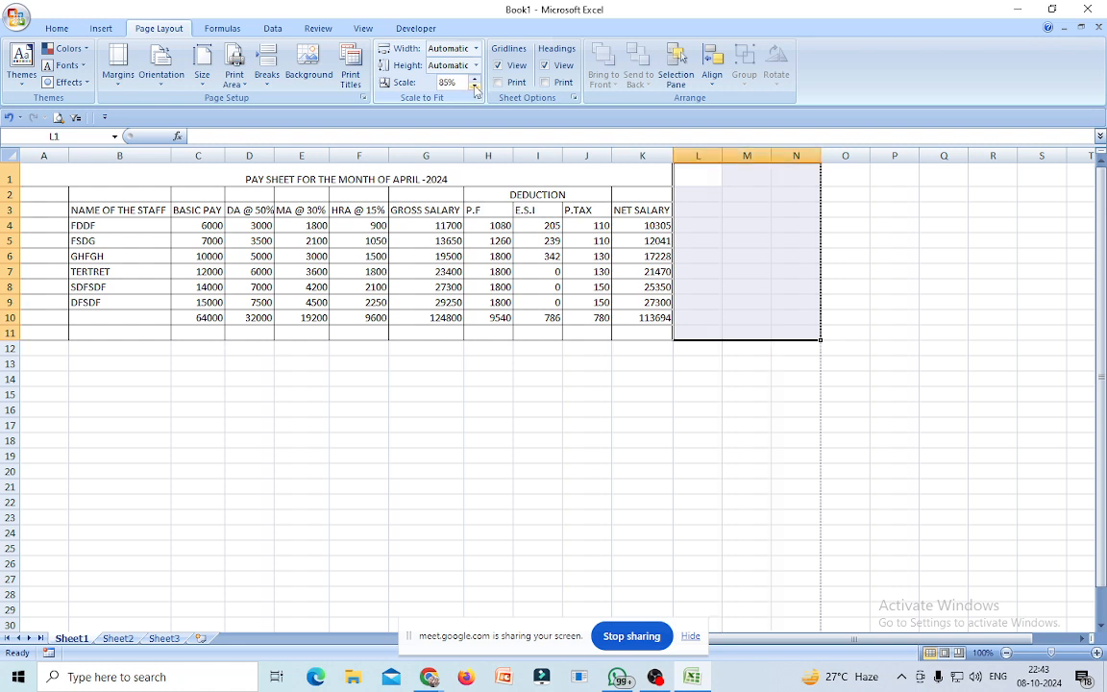
pyautogui.click(980, 300)
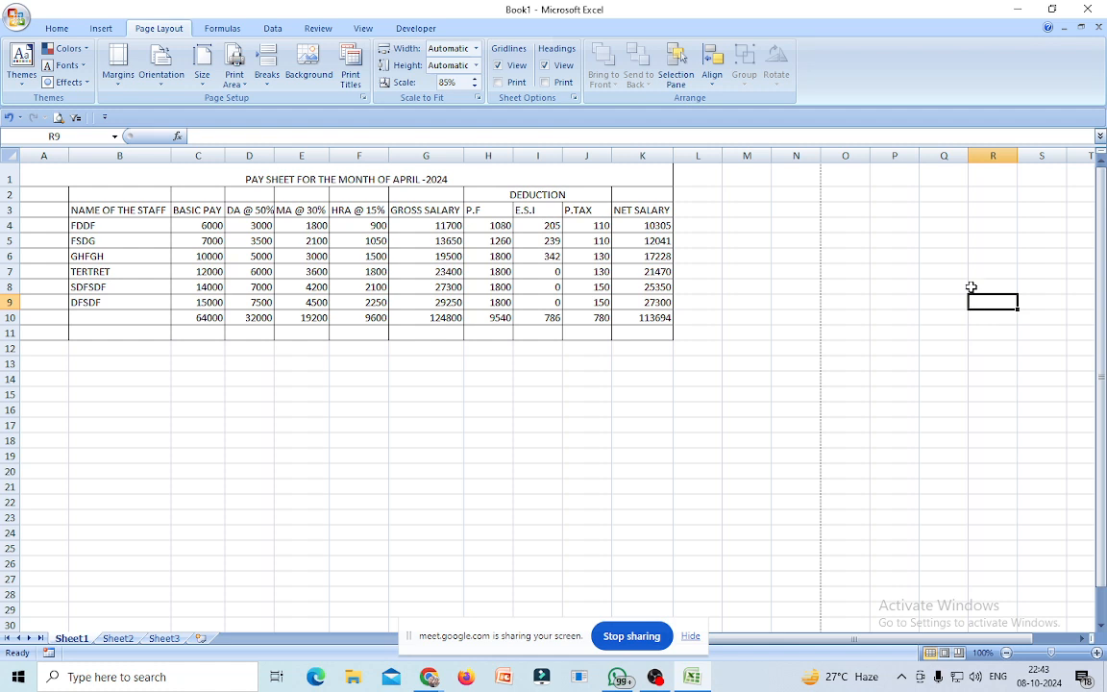
pyautogui.click(19, 19)
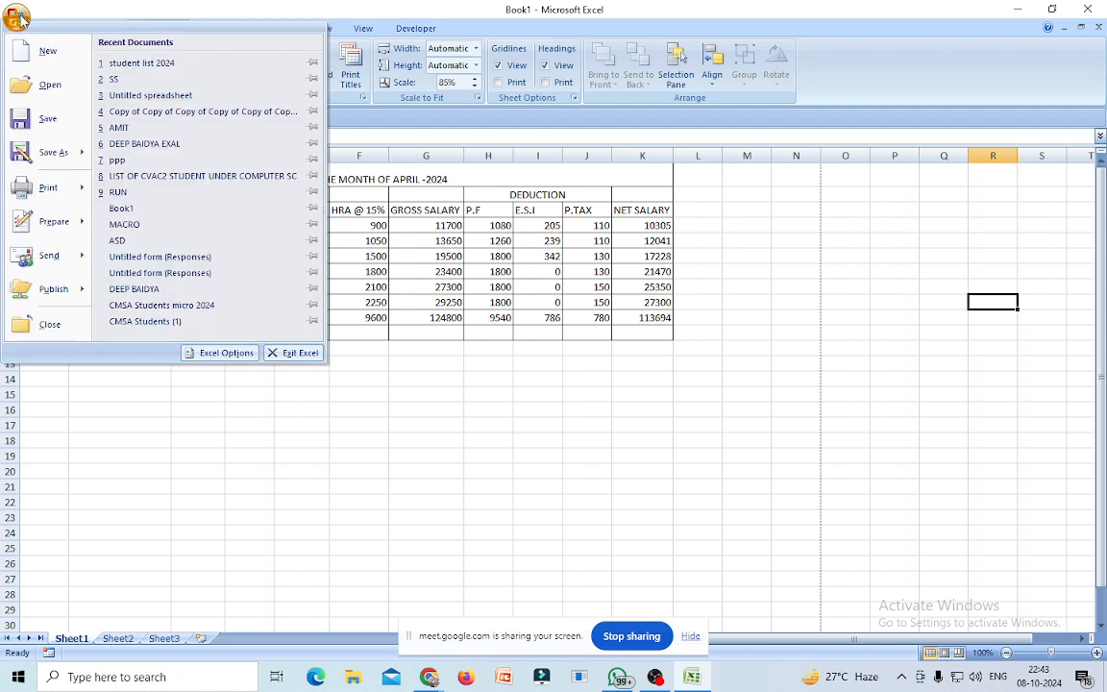
pyautogui.moveTo(57, 159)
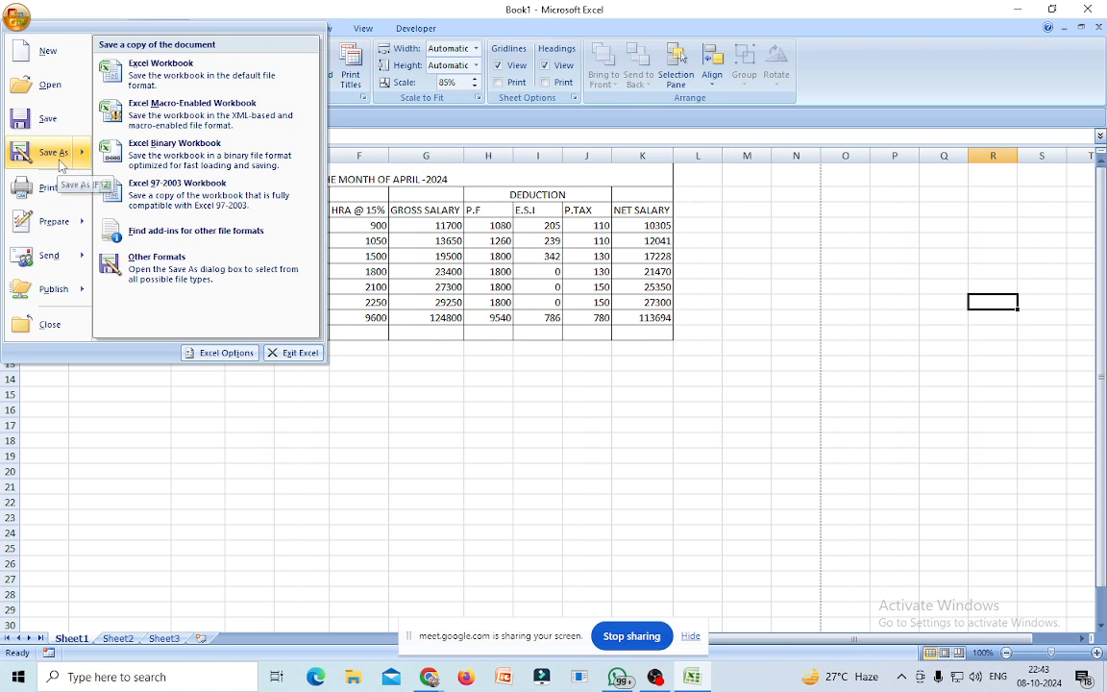
pyautogui.moveTo(53, 188)
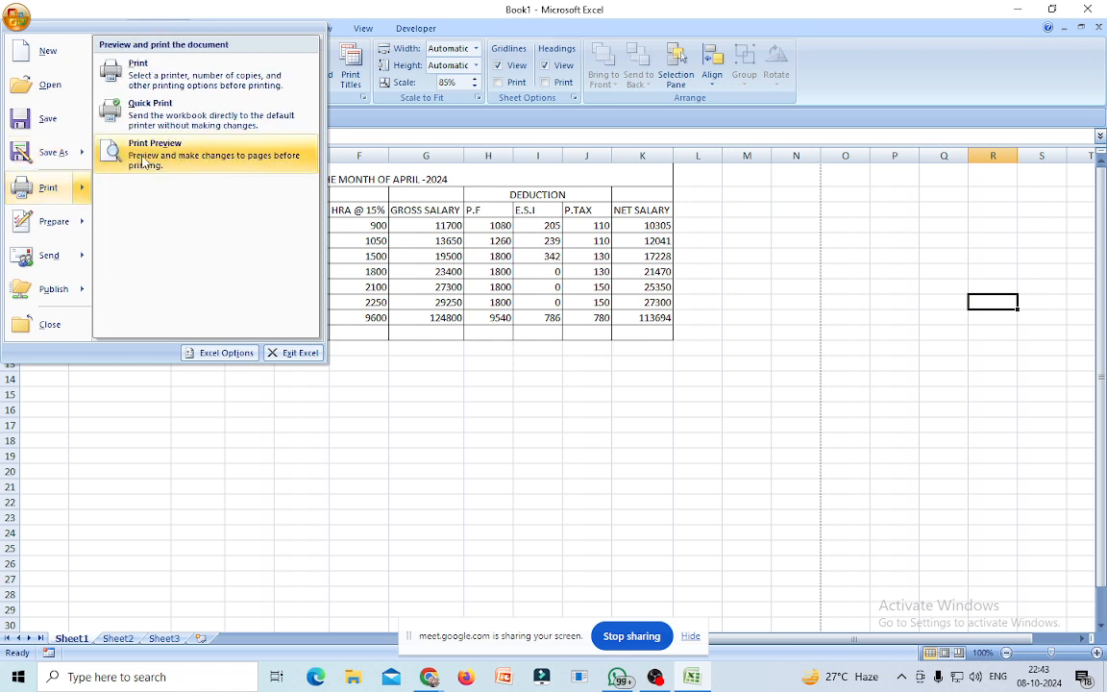
pyautogui.click(143, 162)
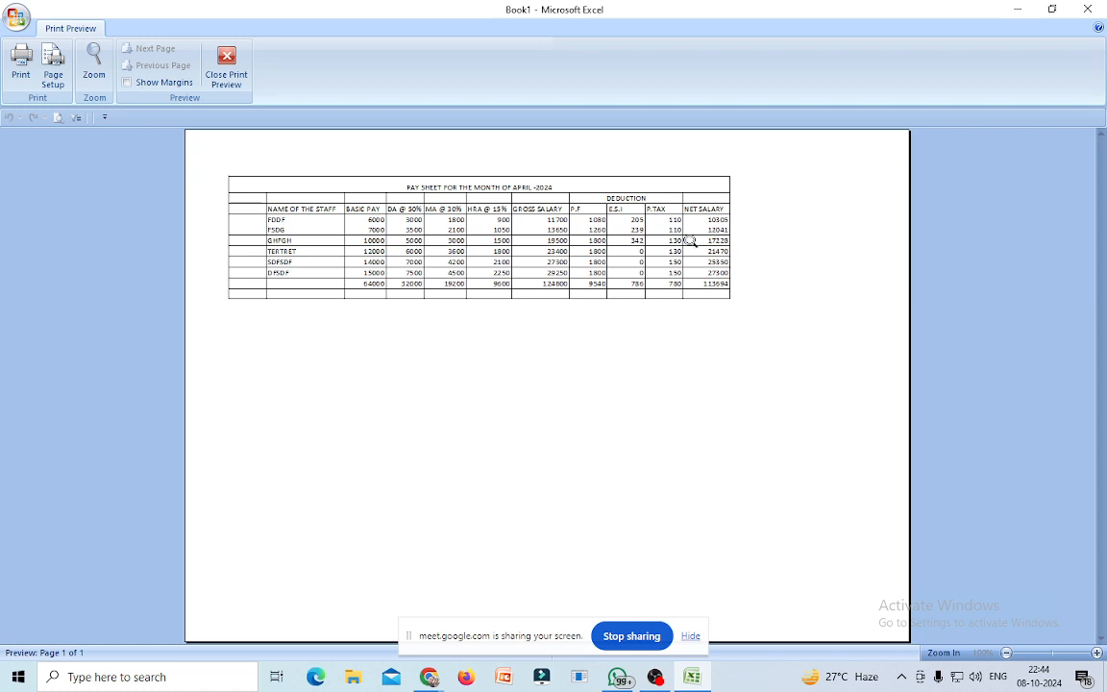
pyautogui.click(227, 65)
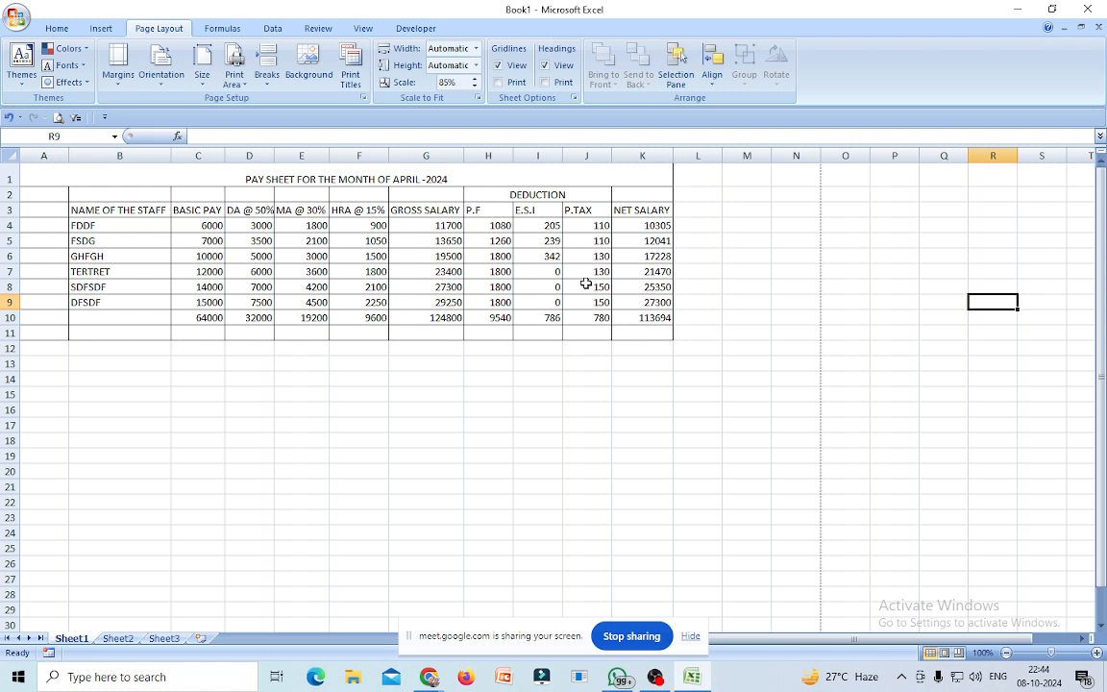
# Set the page orientation back to Portrait and switch to Sheet2.
pyautogui.click(161, 69)
pyautogui.click(189, 110)
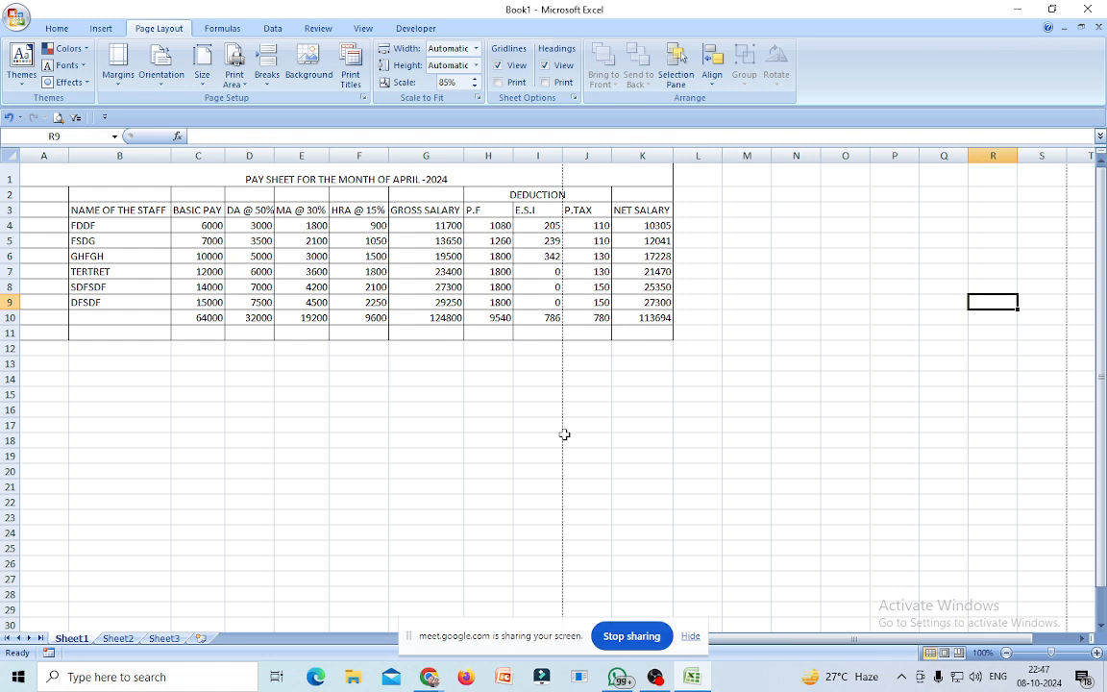
pyautogui.click(118, 638)
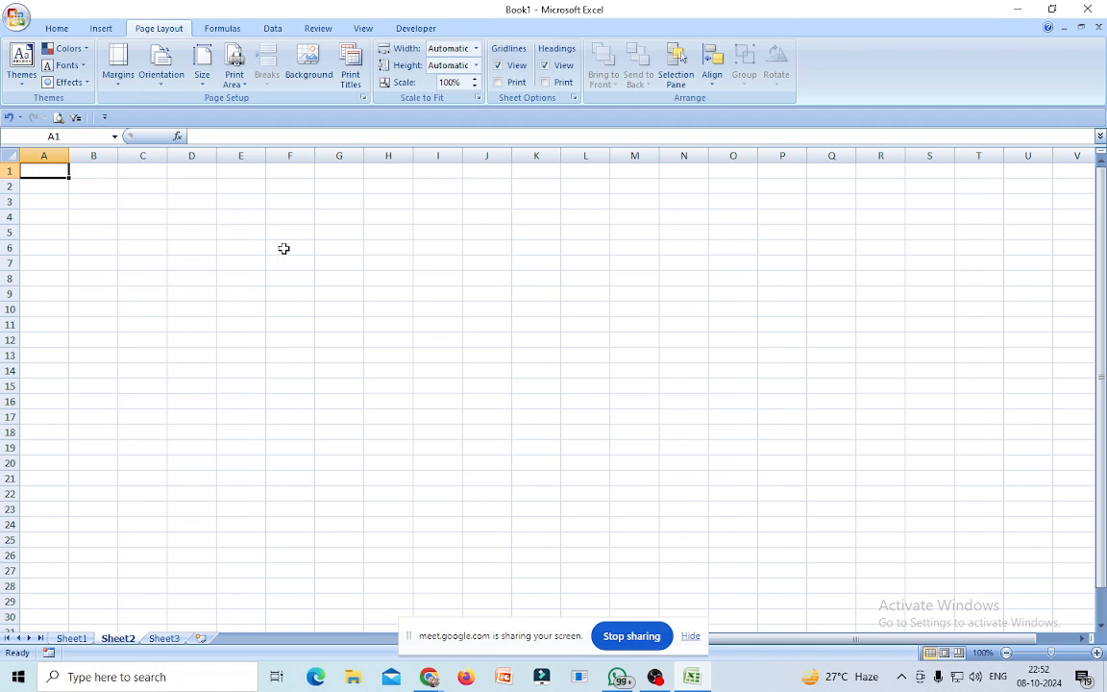
# Enter the CUSTOMER ID and CUSTOMER NAME headings in A1 and B1, autofitting both columns.
pyautogui.write('C')
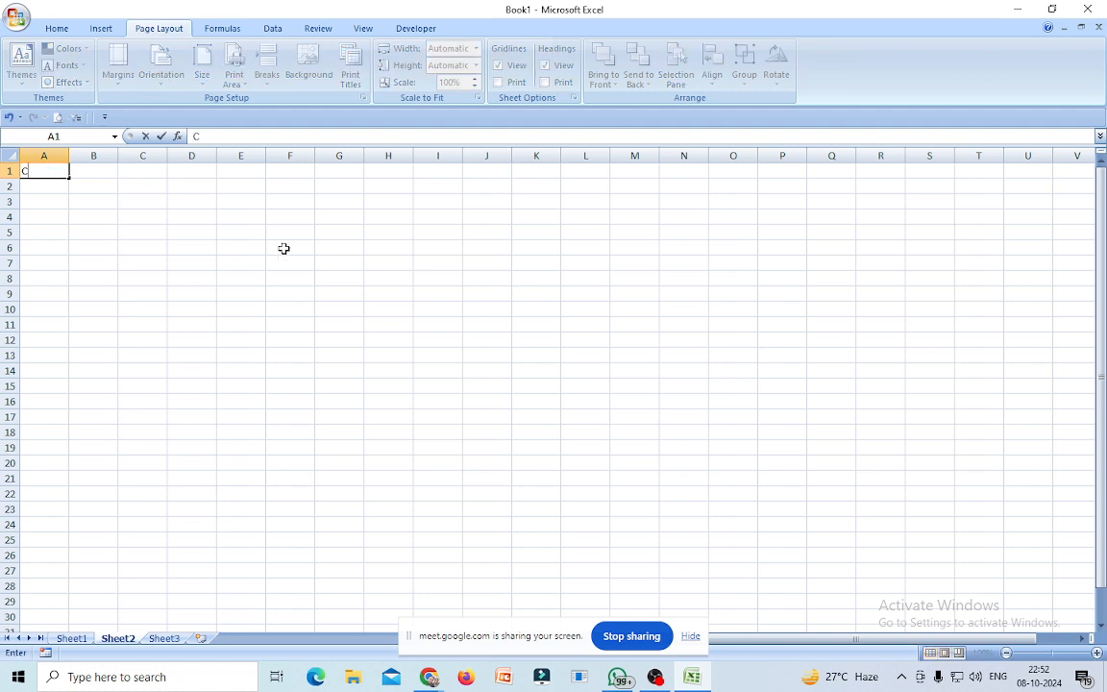
pyautogui.write('USTOMER ID')
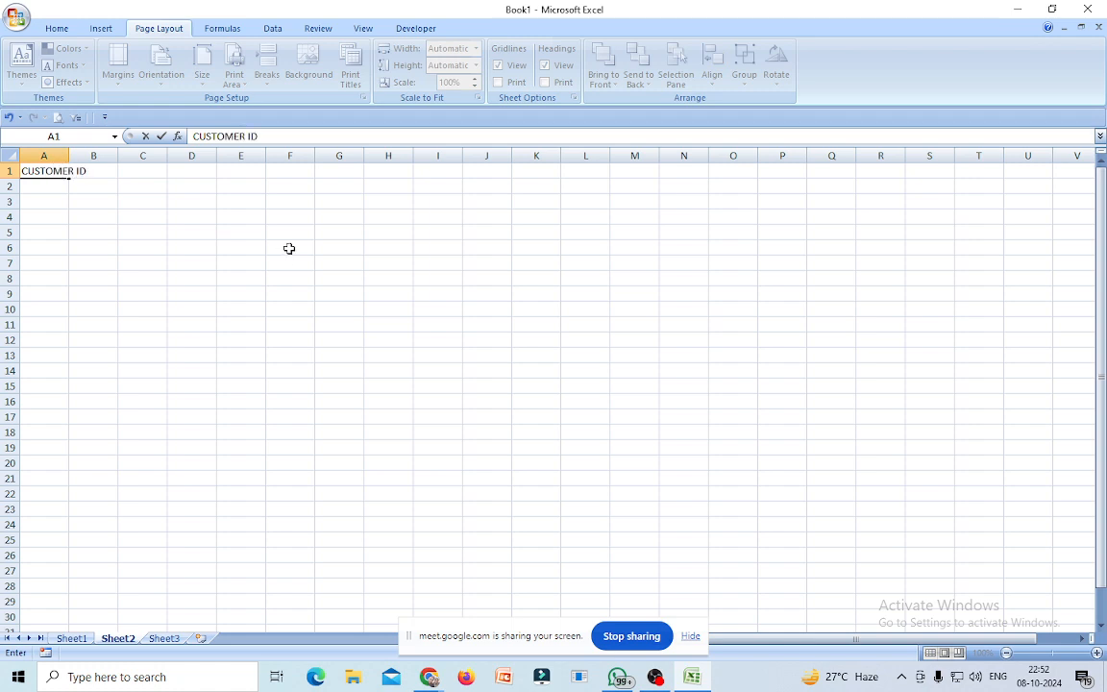
pyautogui.click(224, 293)
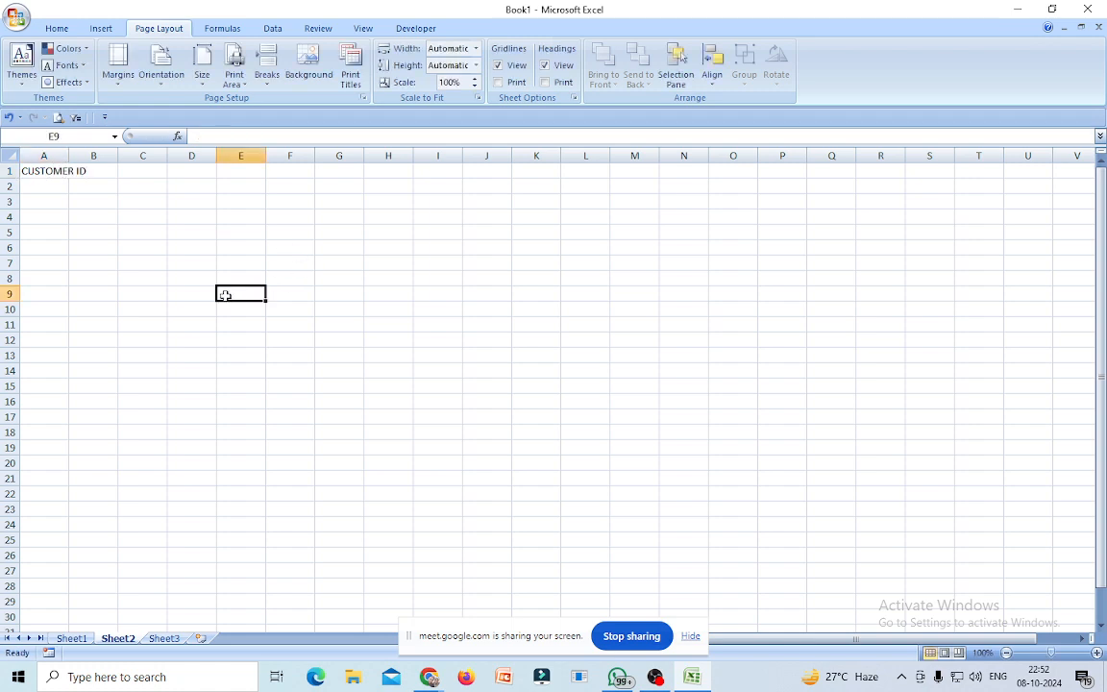
pyautogui.doubleClick(68, 153)
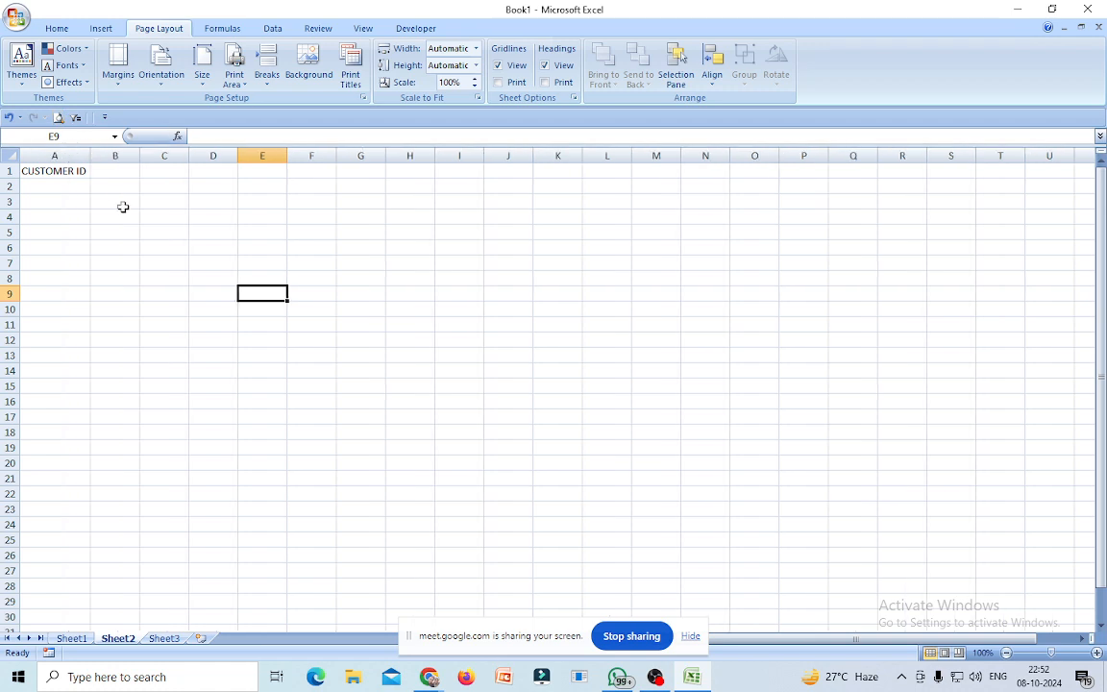
pyautogui.click(105, 170)
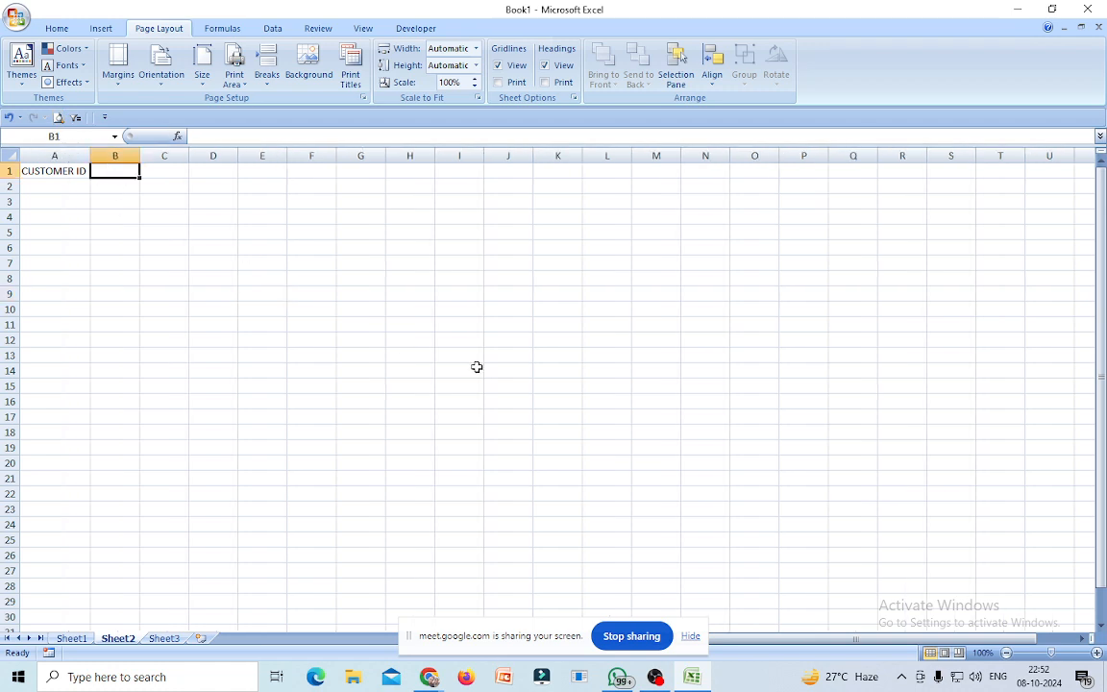
pyautogui.write('CUS')
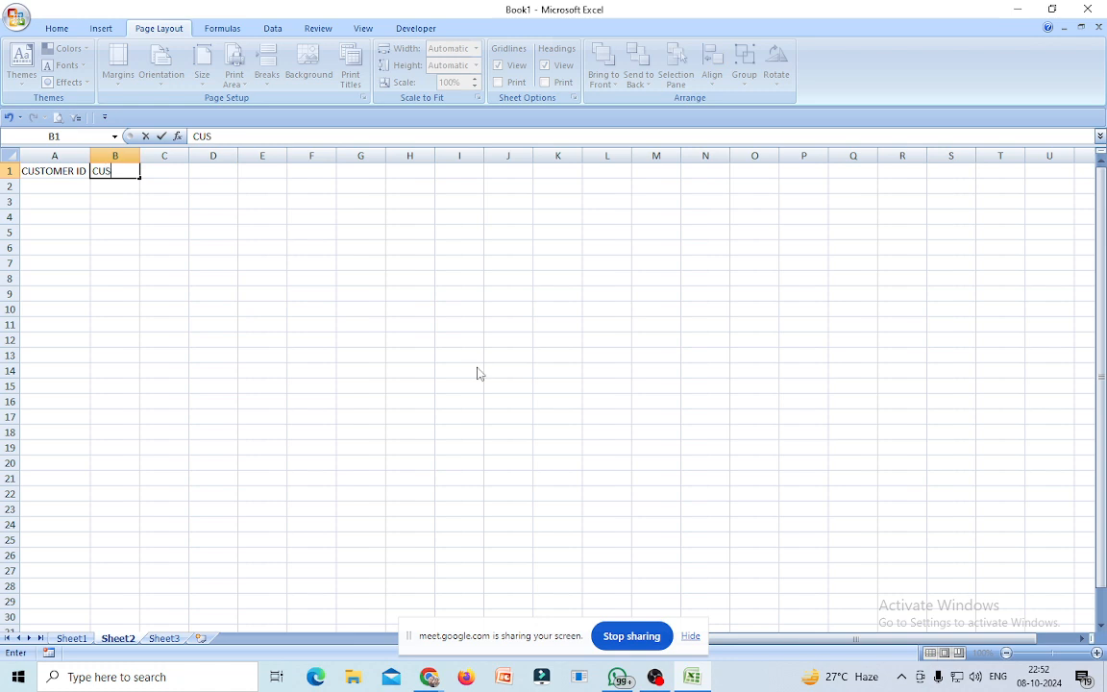
pyautogui.write('TOMER ')
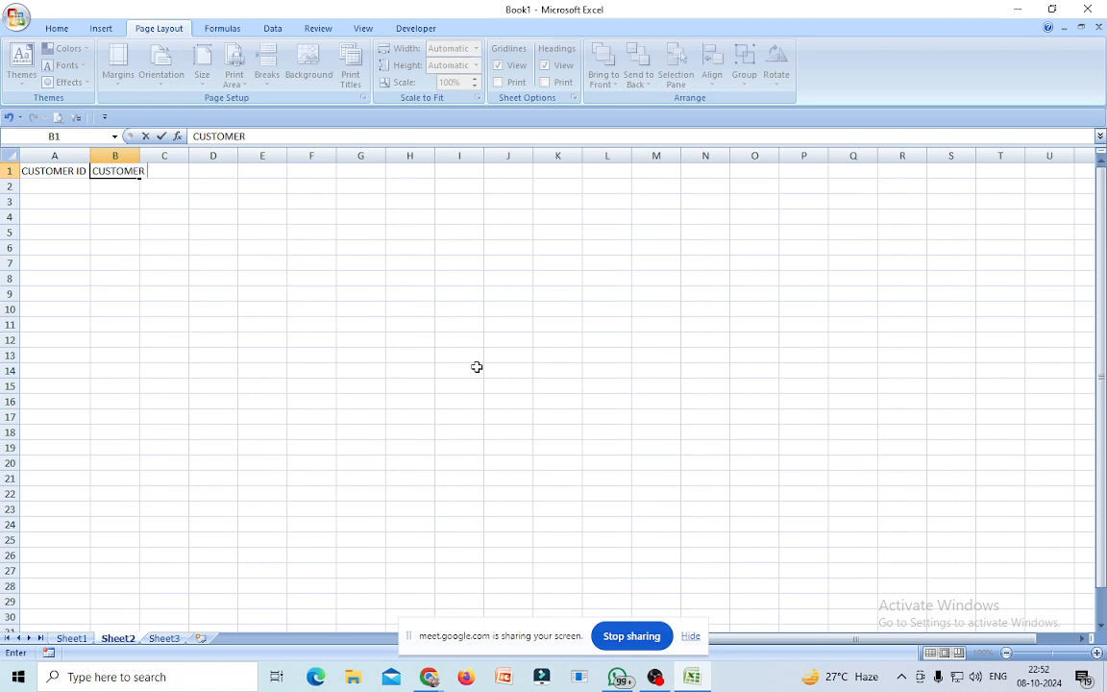
pyautogui.write('NAME')
pyautogui.click(303, 280)
pyautogui.doubleClick(141, 156)
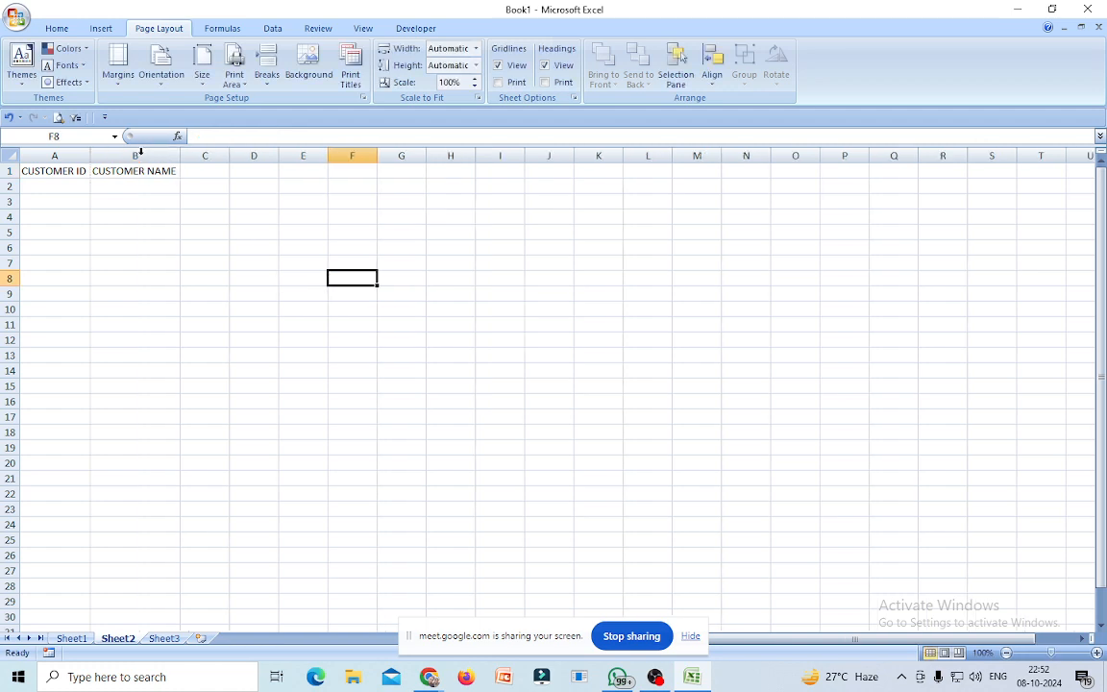
# Add the PH .NO, ADDRESS and BANK BALANCE headings in C1:E1 and autofit column E.
pyautogui.click(212, 170)
pyautogui.write('PH')
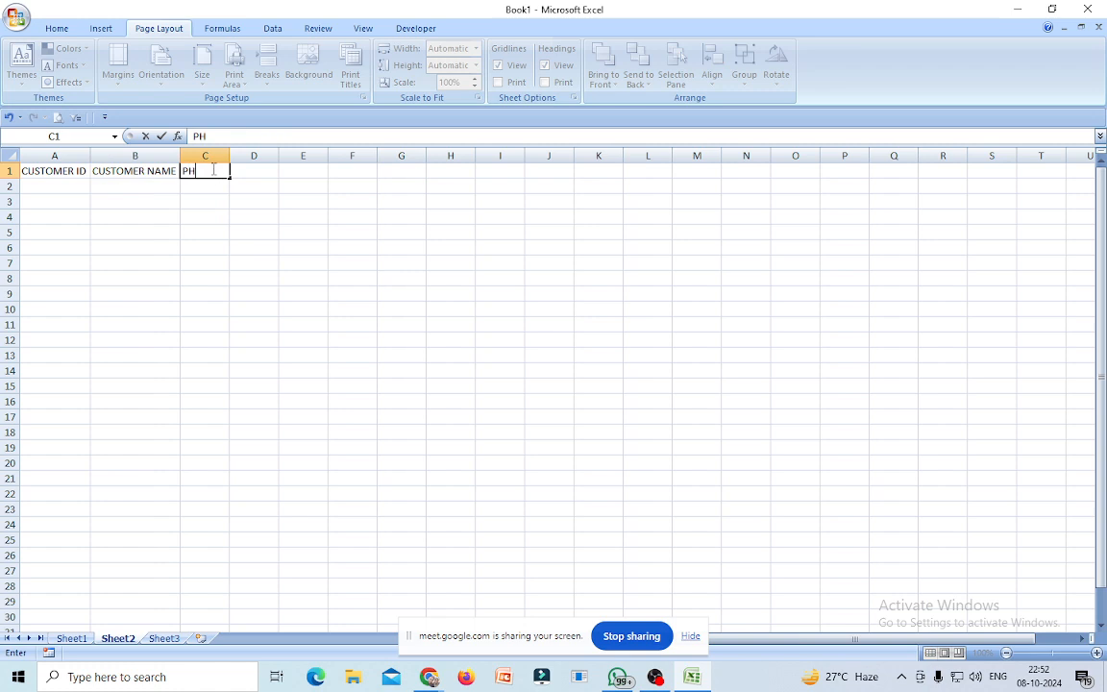
pyautogui.write(' .NO')
pyautogui.click(261, 175)
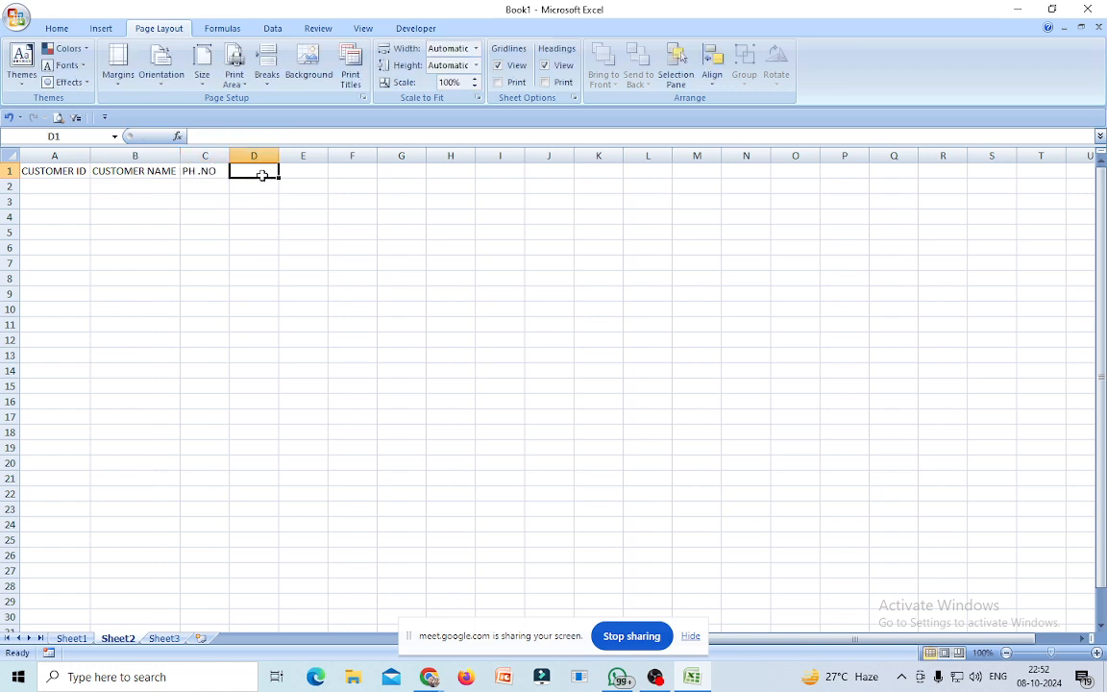
pyautogui.write('ADDRESS')
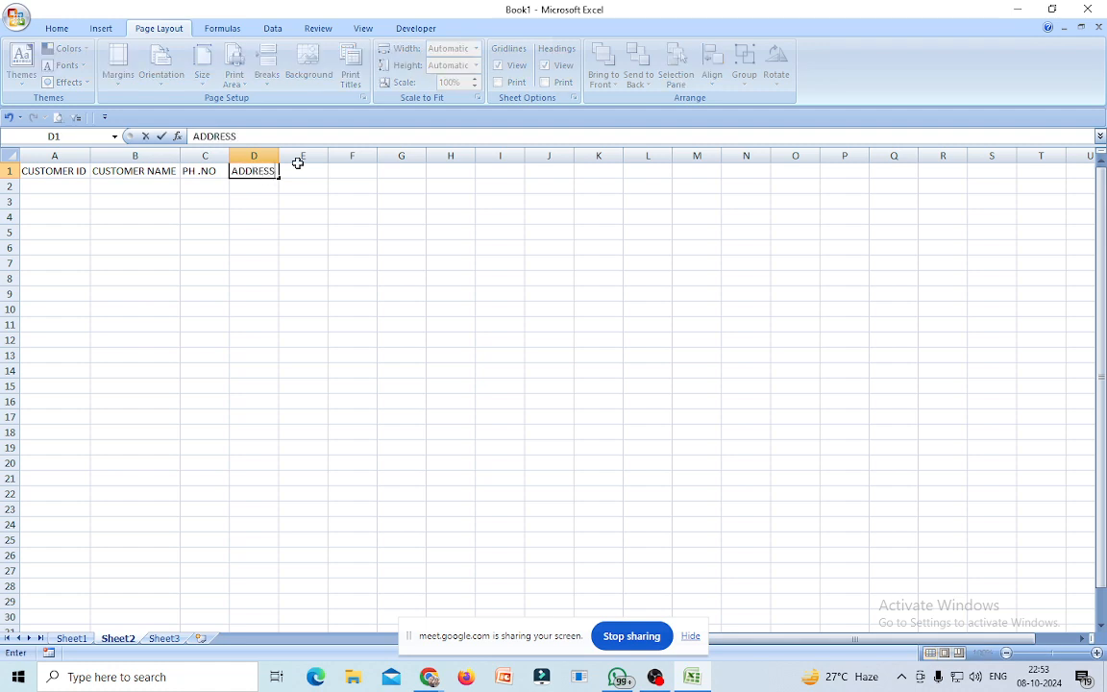
pyautogui.click(298, 176)
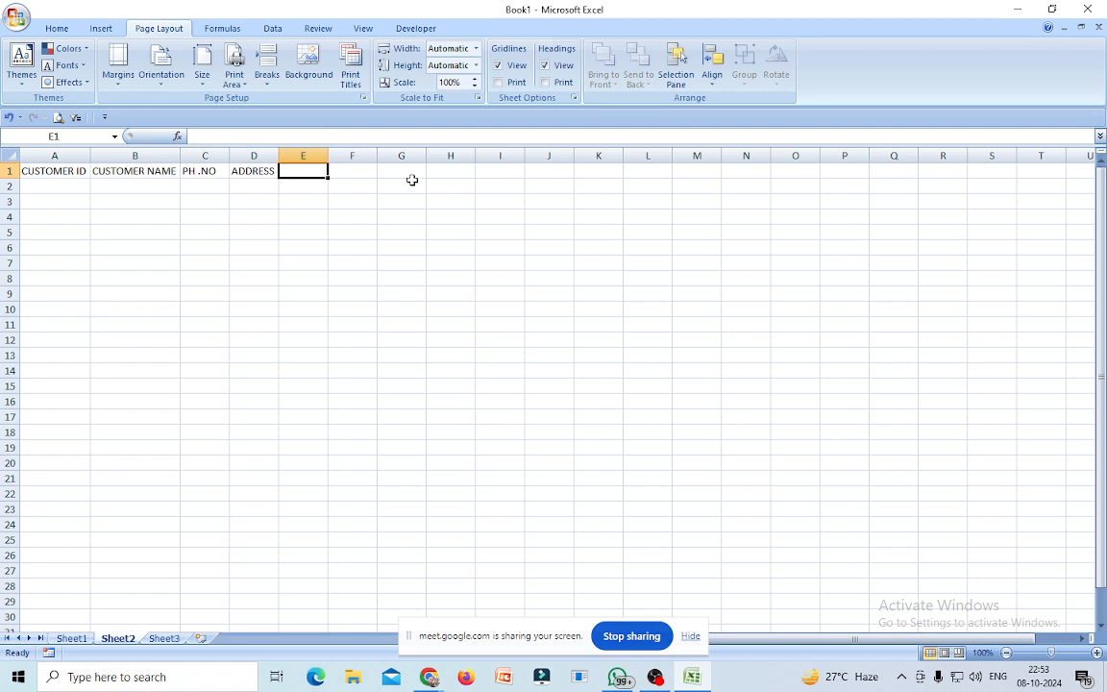
pyautogui.write('BANK')
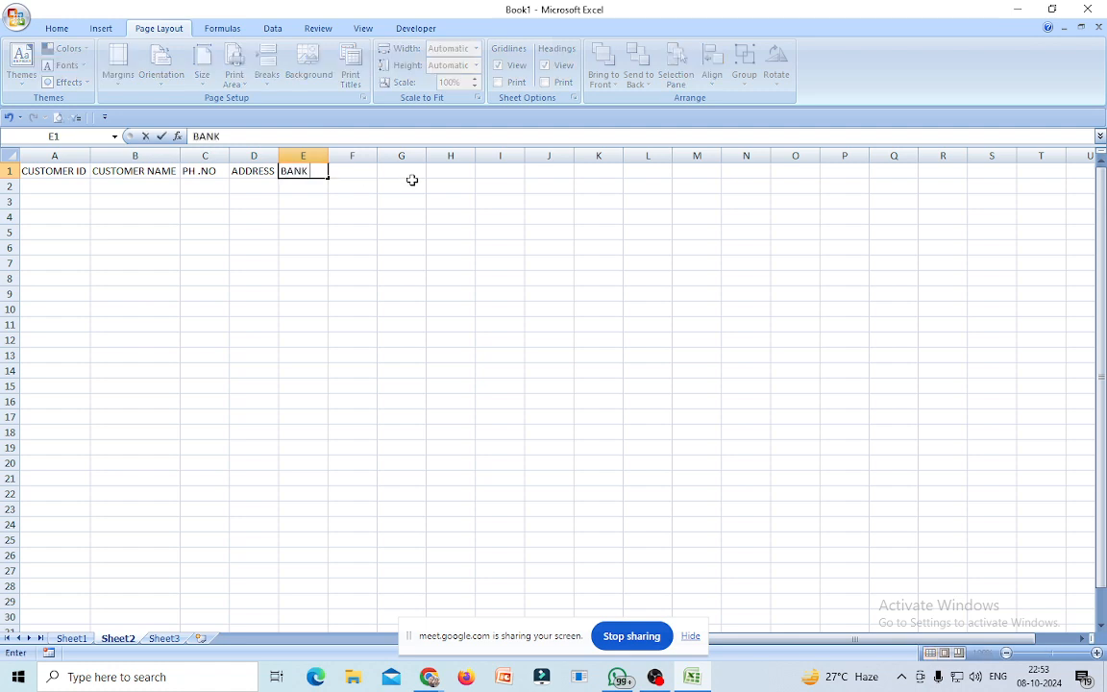
pyautogui.write(' BALANCE')
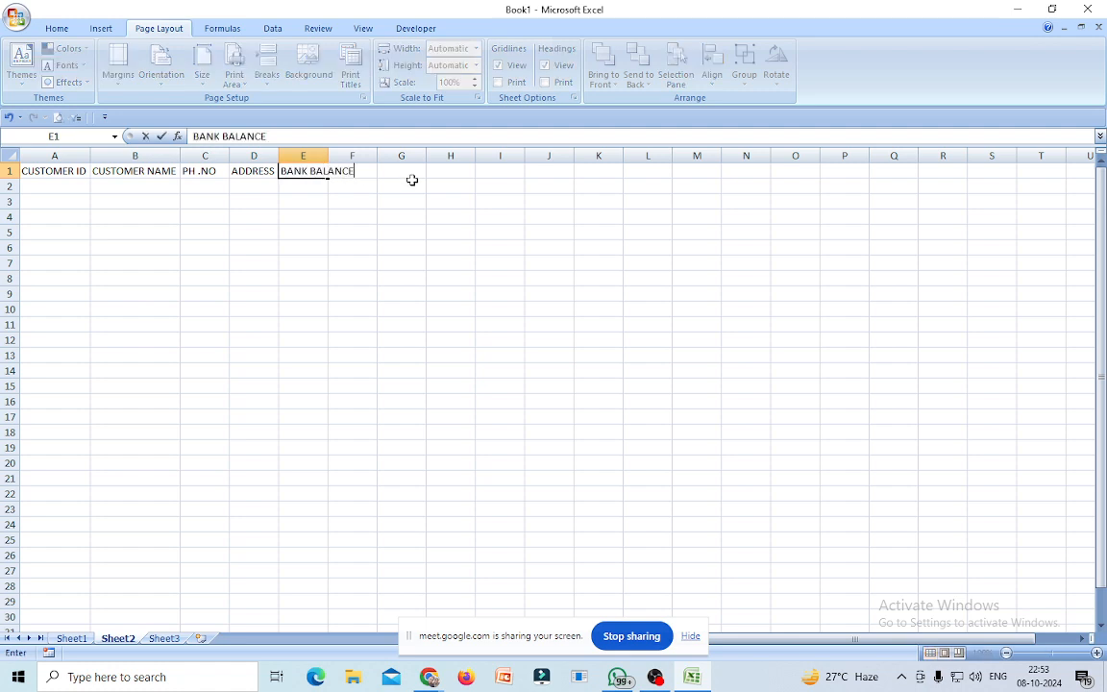
pyautogui.click(352, 232)
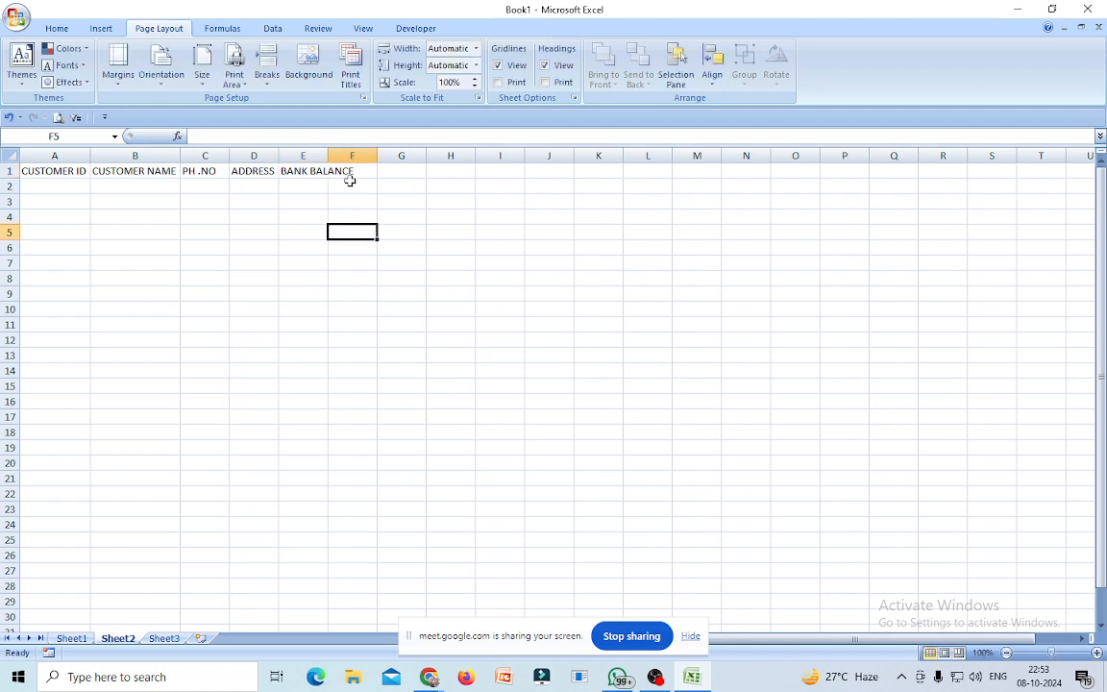
pyautogui.doubleClick(328, 155)
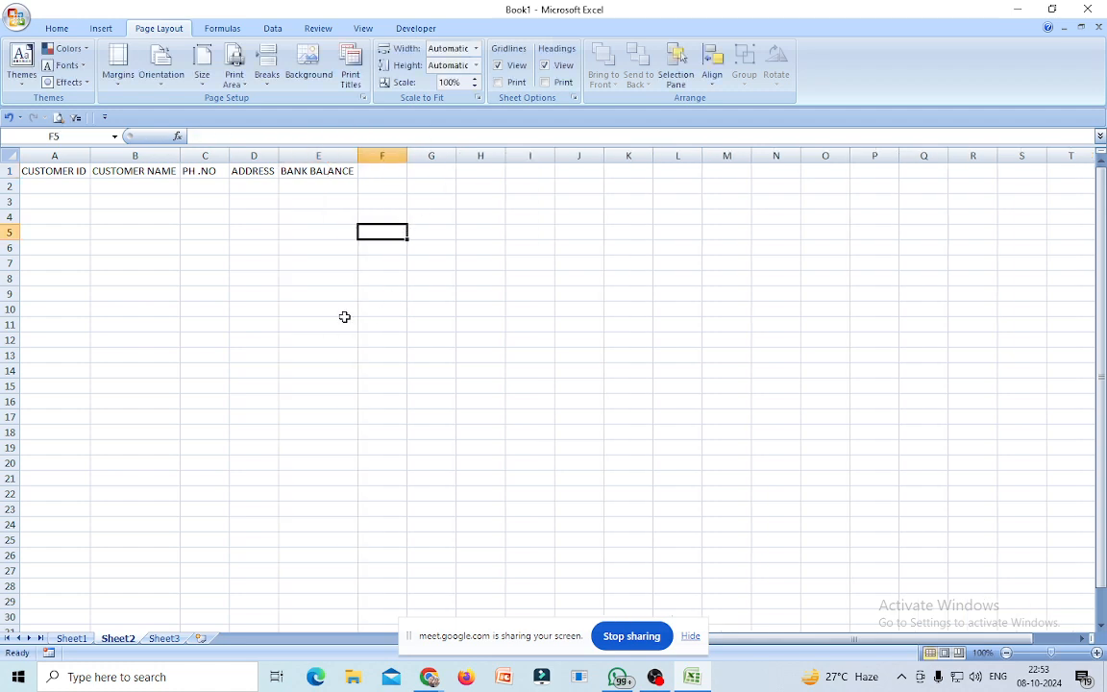
pyautogui.click(43, 186)
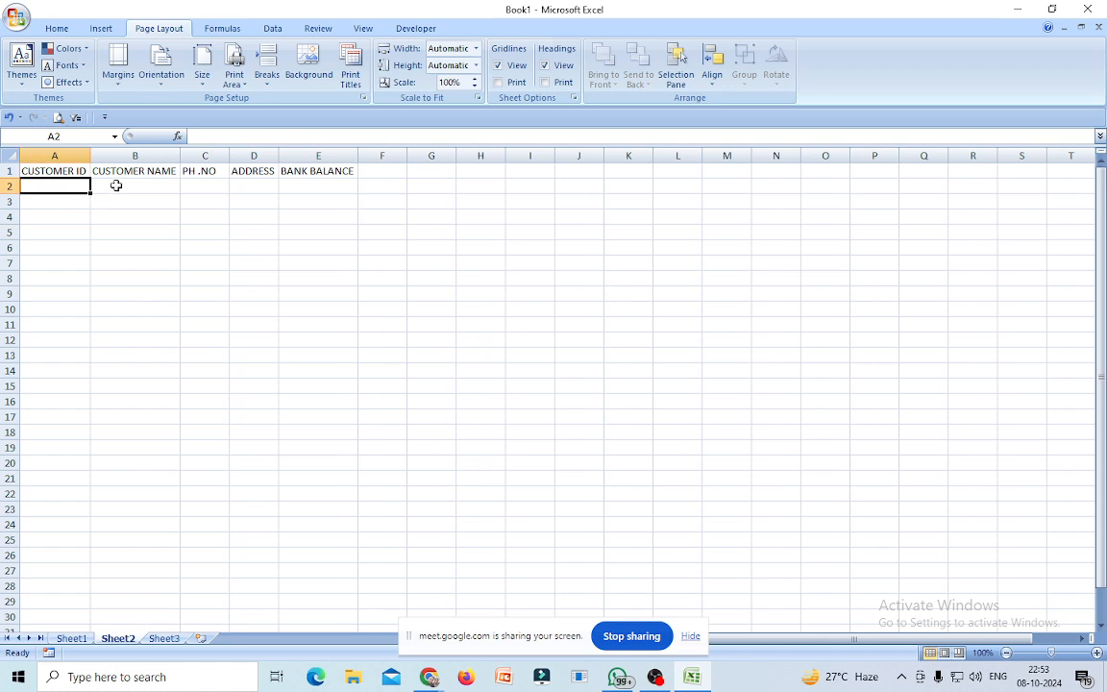
# Fill customer IDs 101 to 110 down column A as a series, deleting the extra 111–113.
pyautogui.write('101')
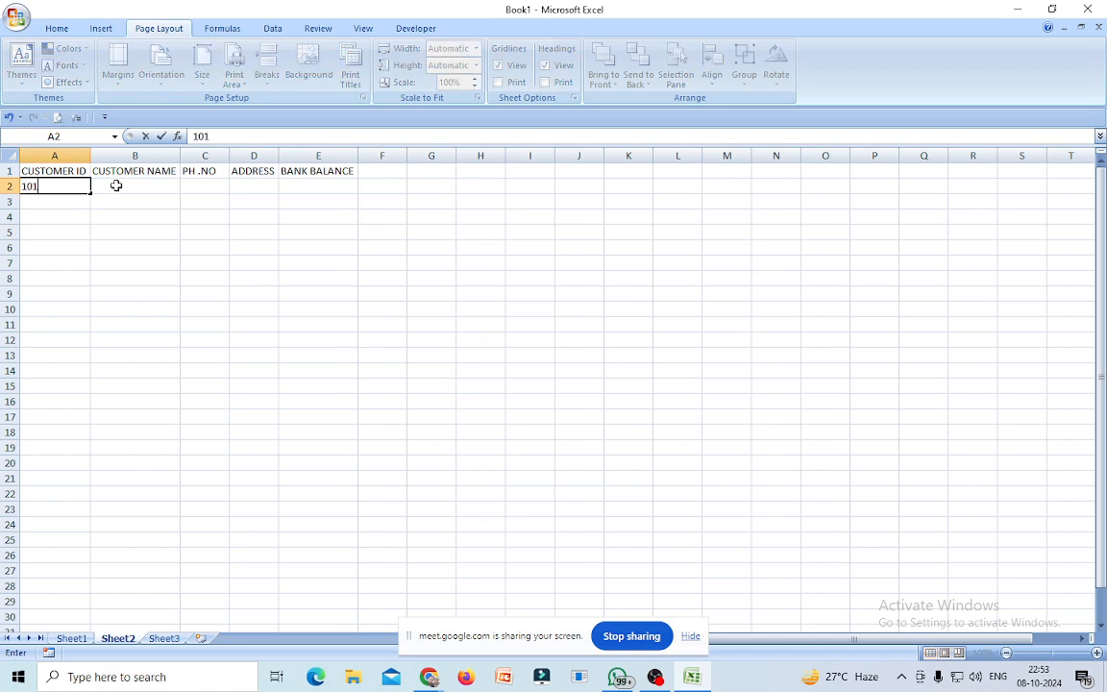
pyautogui.click(106, 233)
pyautogui.click(53, 188)
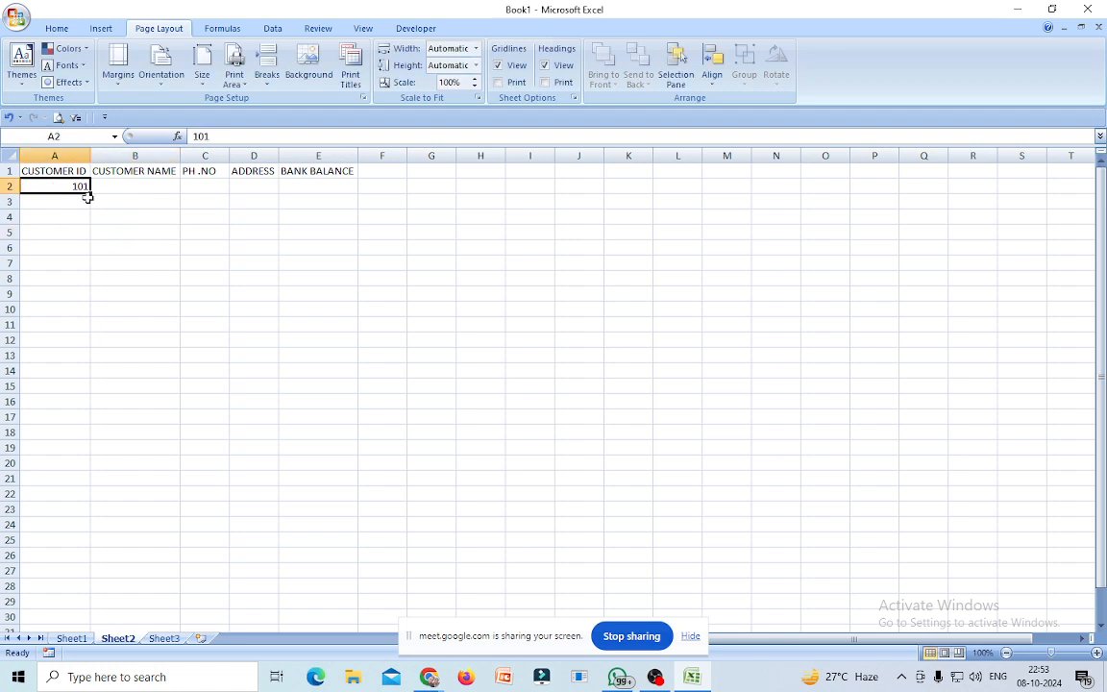
pyautogui.moveTo(87, 196); pyautogui.dragTo(75, 383)
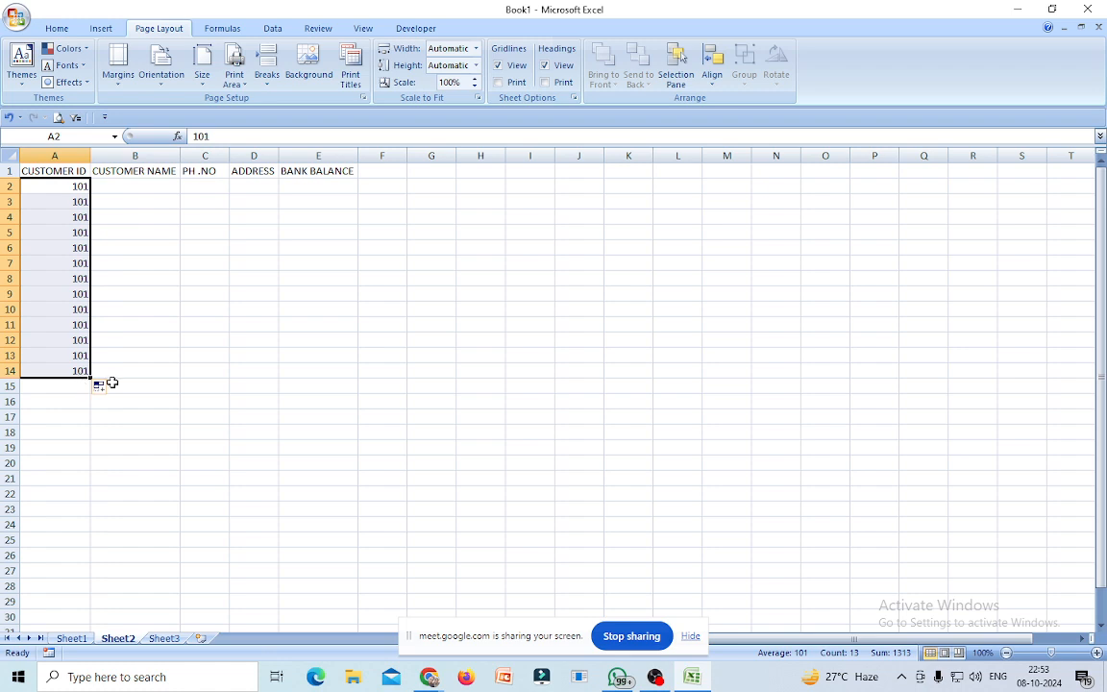
pyautogui.click(109, 388)
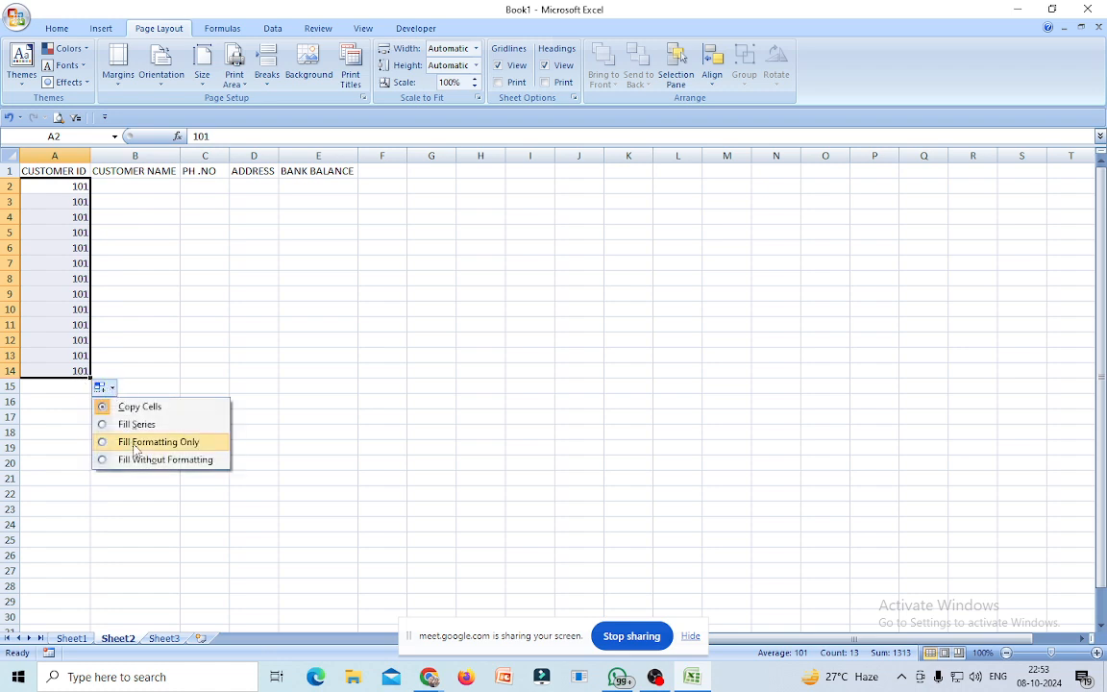
pyautogui.click(129, 424)
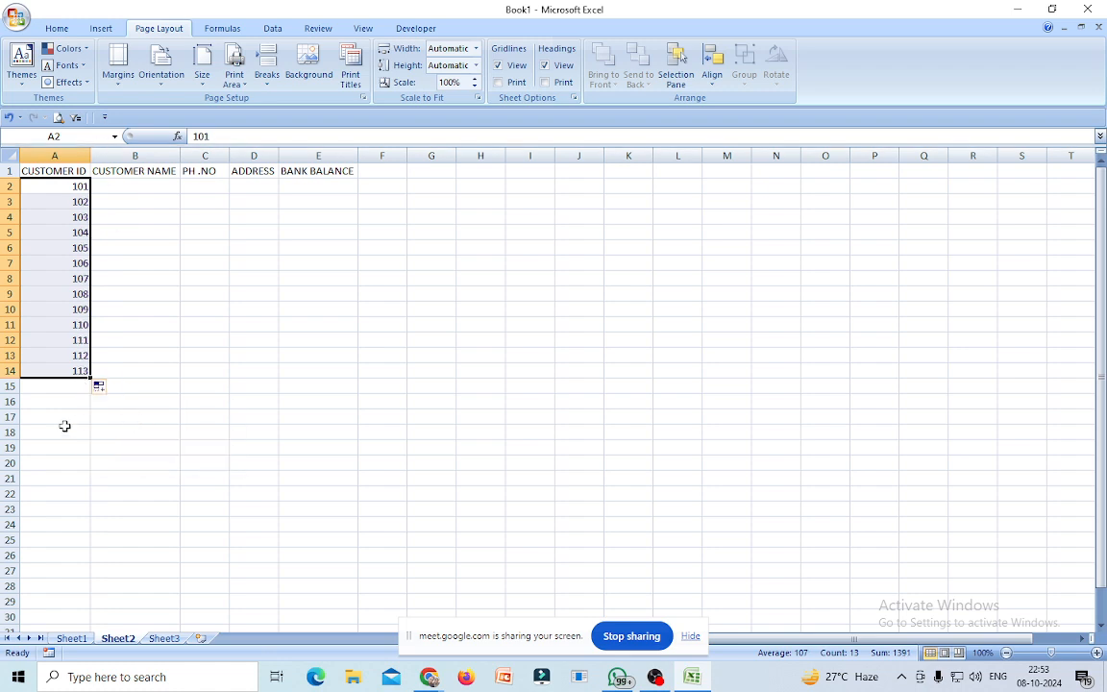
pyautogui.moveTo(71, 339); pyautogui.dragTo(79, 375)
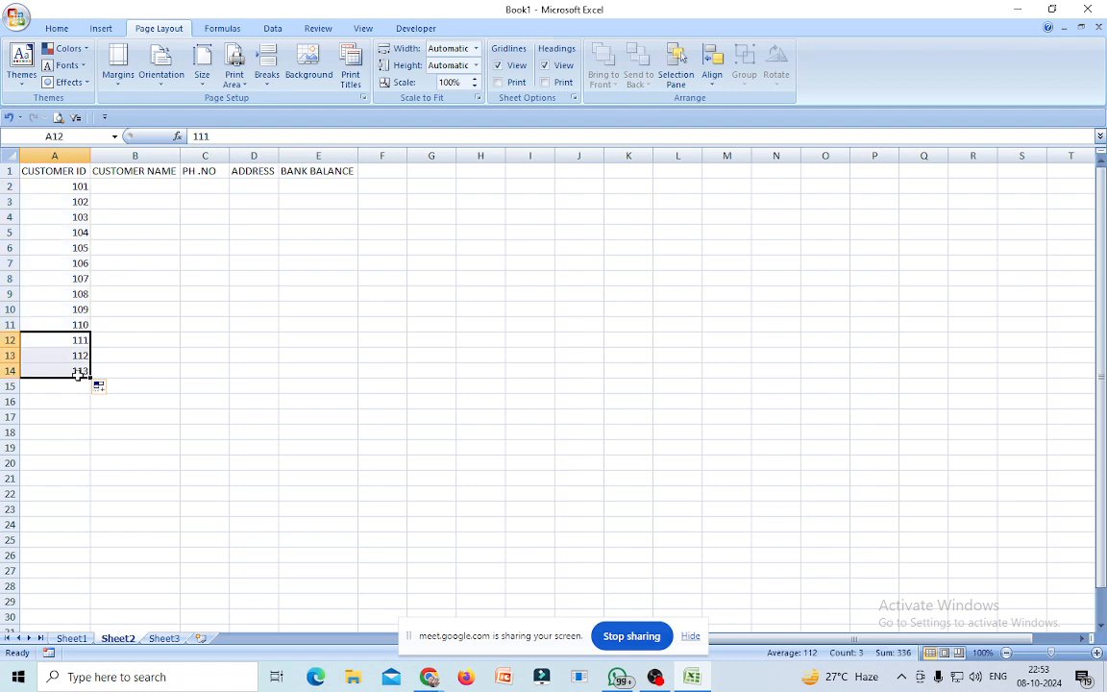
pyautogui.press('Delete')
pyautogui.click(318, 370)
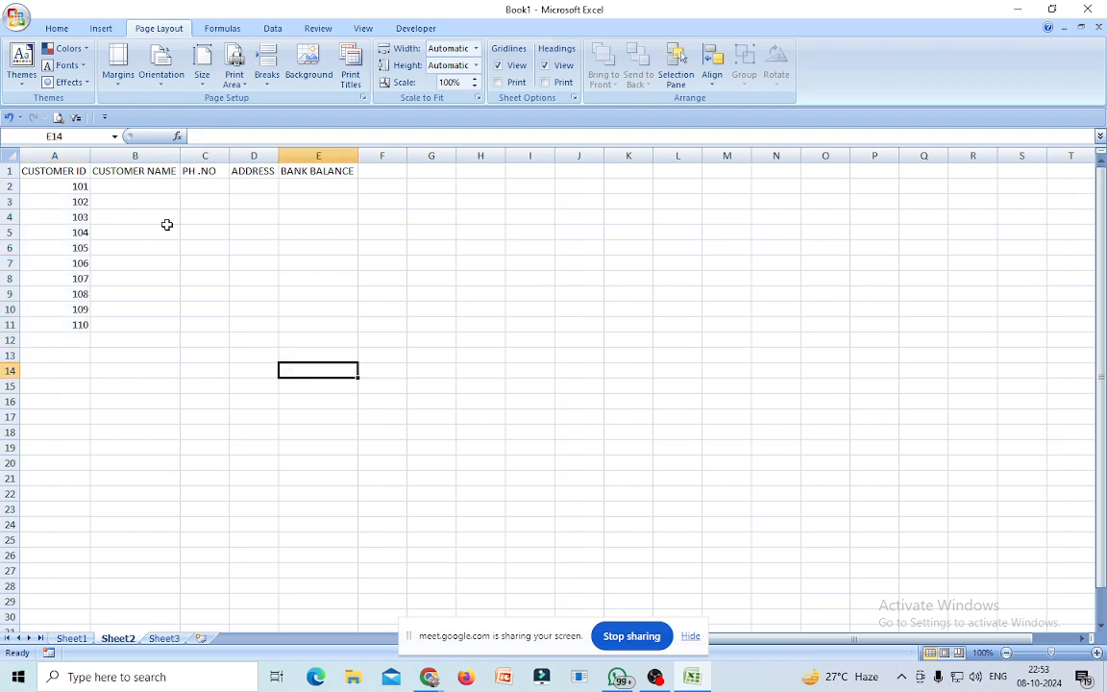
# Type placeholder customer names such as FGDG, FSDFDS and DFSDFD into B2:B11.
pyautogui.click(125, 184)
pyautogui.write('FGDG')
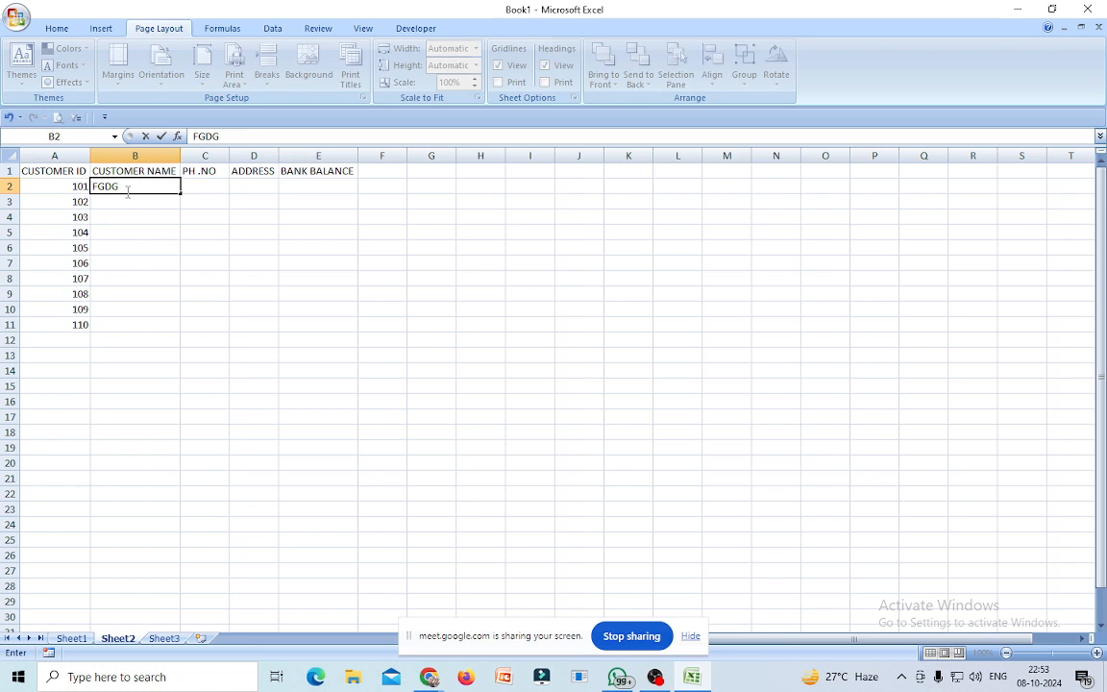
pyautogui.press('Return')
pyautogui.write('FSDFDS')
pyautogui.press('Return')
pyautogui.write('DFSDFD')
pyautogui.press('Return')
pyautogui.write('DSF')
pyautogui.press('Return')
pyautogui.write('SDF')
pyautogui.press('Return')
pyautogui.write('DFSDF')
pyautogui.press('Return')
pyautogui.write('DFFDSF')
pyautogui.press('Return')
pyautogui.write('DFFDSF')
pyautogui.press('Return')
pyautogui.write('DSFSD')
pyautogui.press('Return')
pyautogui.write('DFSDF')
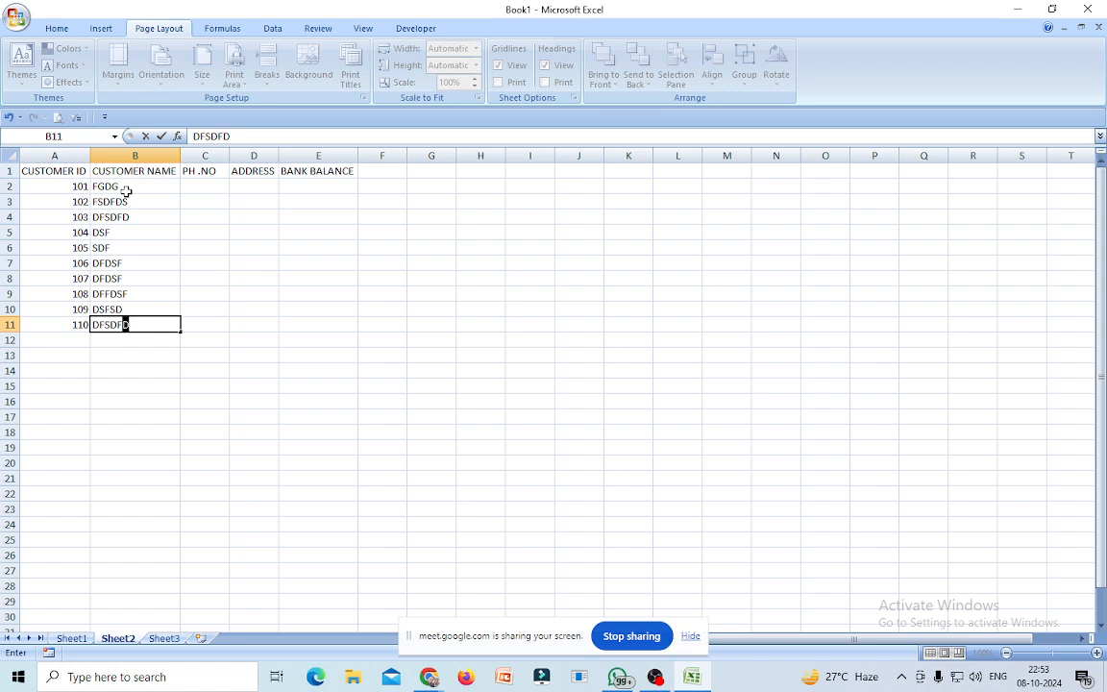
pyautogui.click(209, 186)
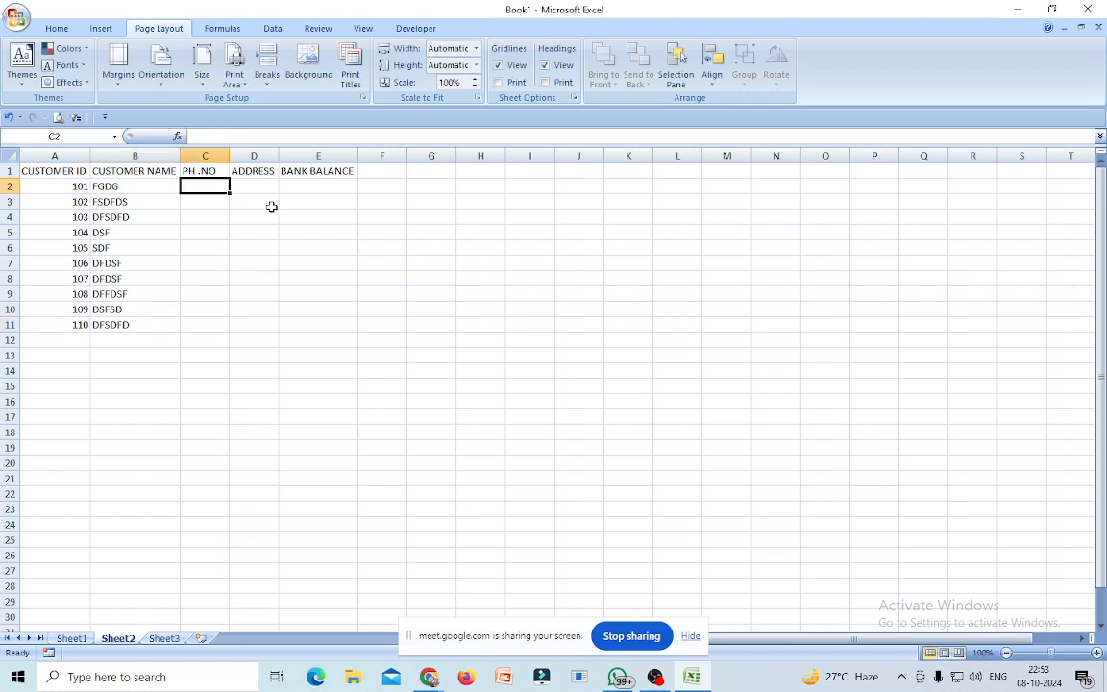
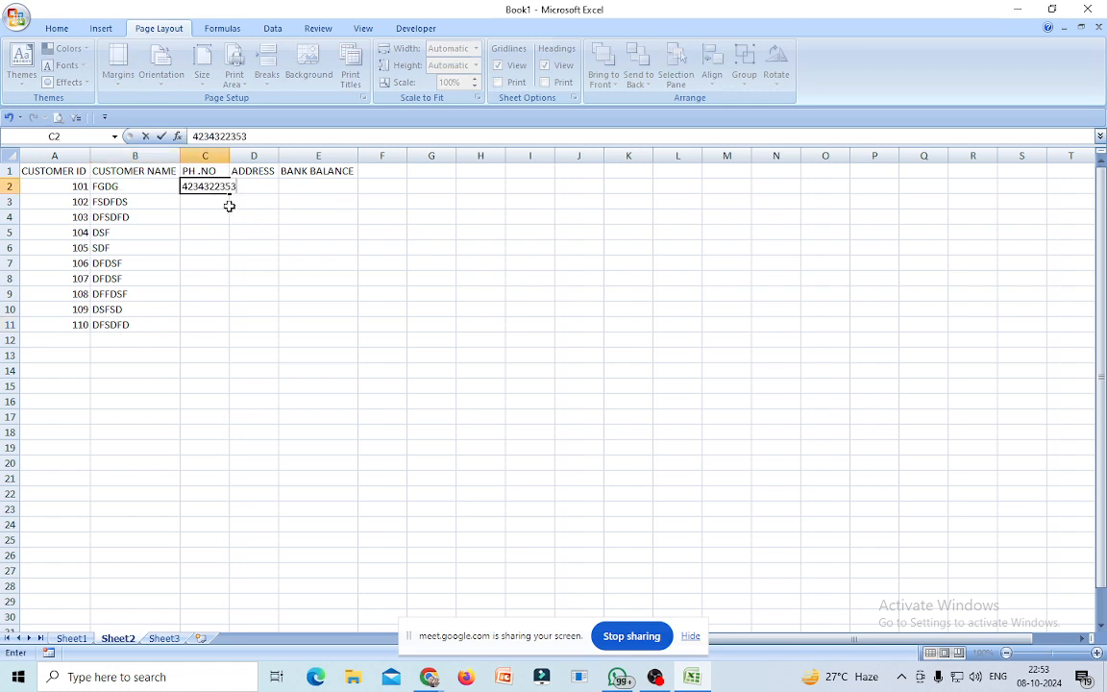
pyautogui.click(203, 202)
pyautogui.write('346546546')
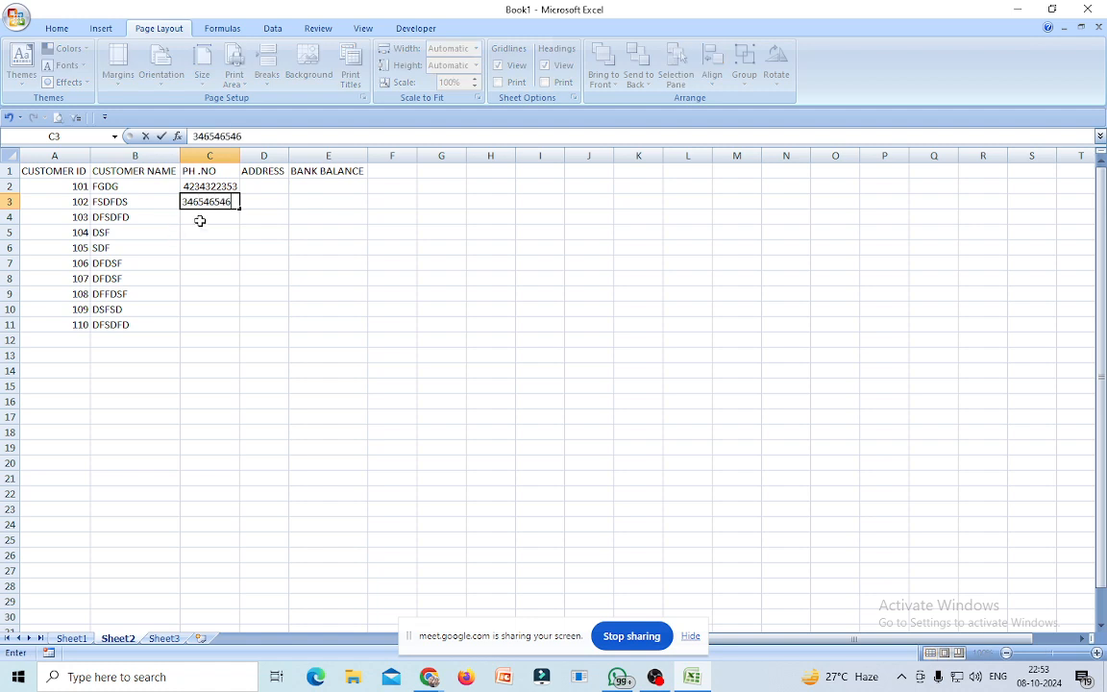
pyautogui.press('Return')
pyautogui.press('Return')
pyautogui.press('Return')
pyautogui.write('45345346')
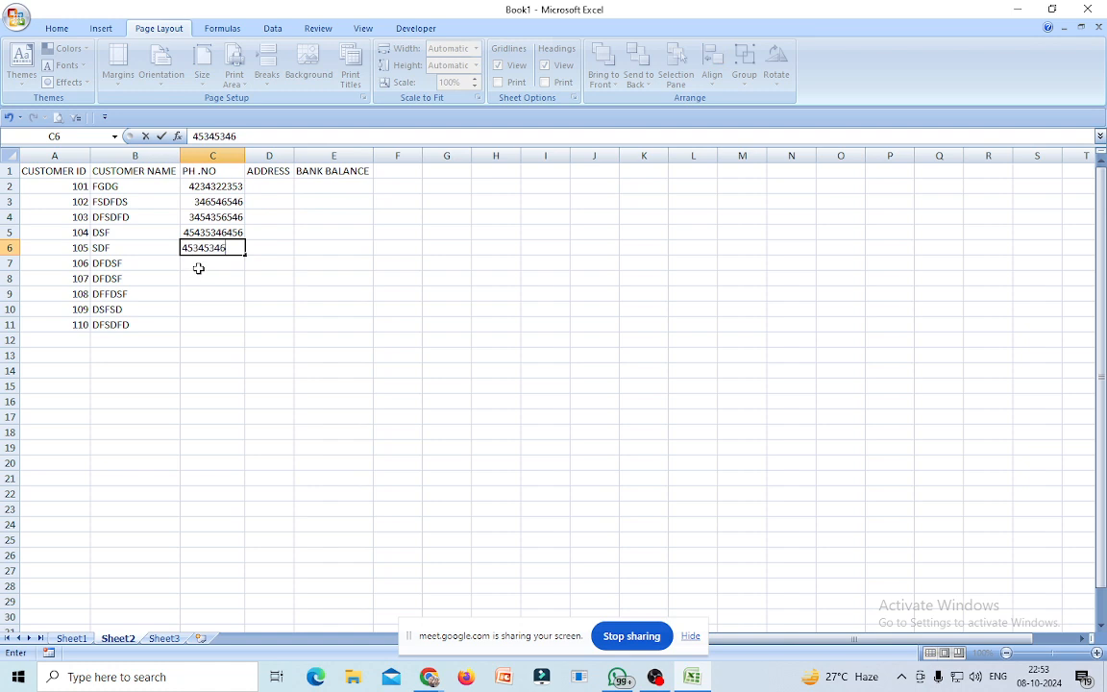
pyautogui.press('Return')
pyautogui.write('45346456')
pyautogui.press('Return')
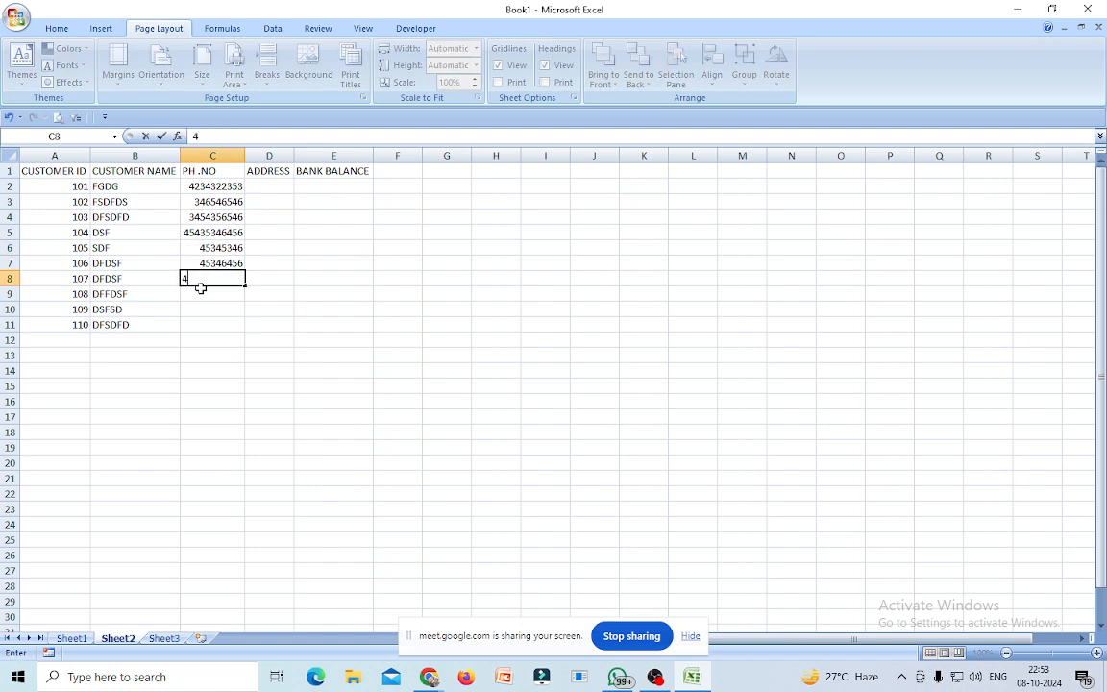
pyautogui.press('Return')
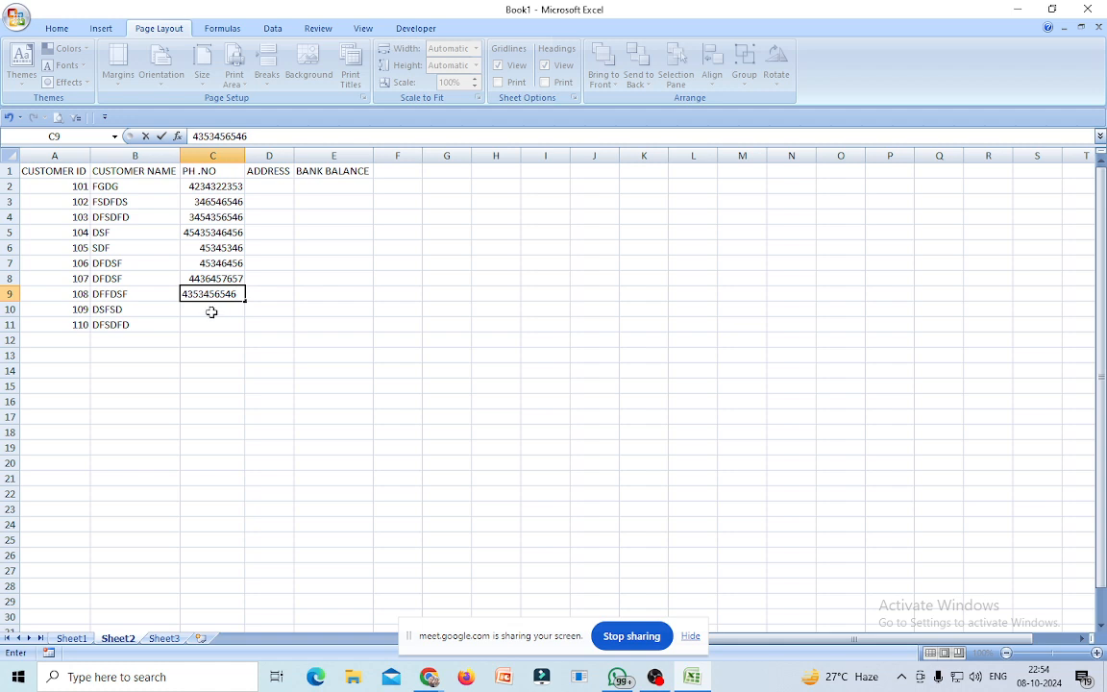
pyautogui.press('Return')
pyautogui.write('45654654')
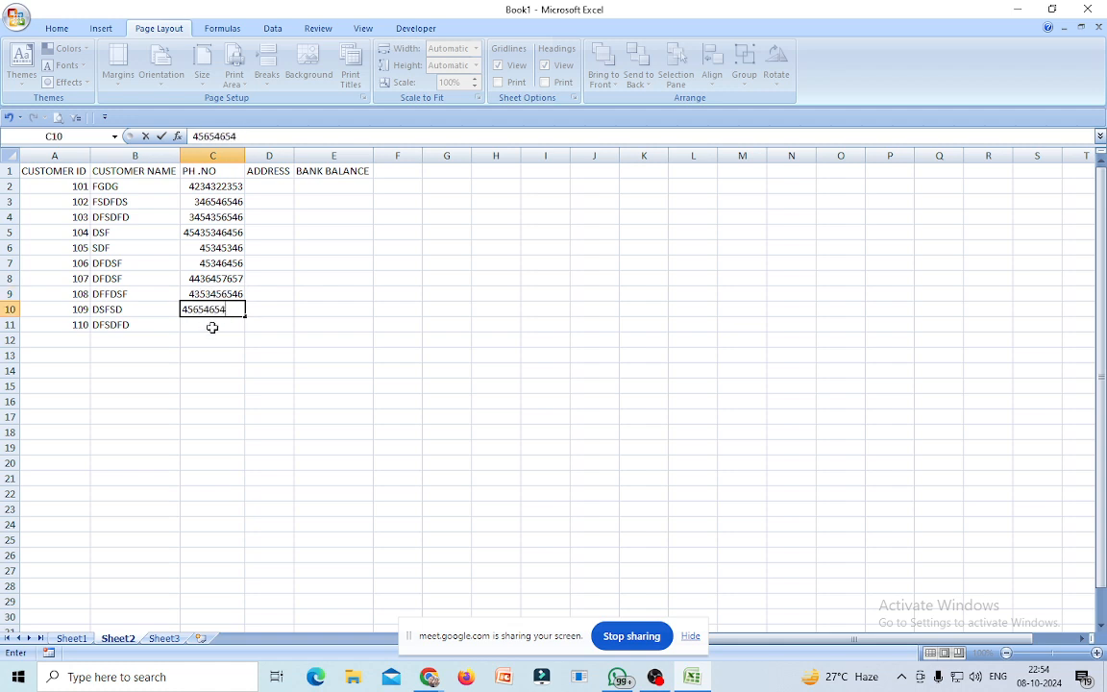
pyautogui.press('Return')
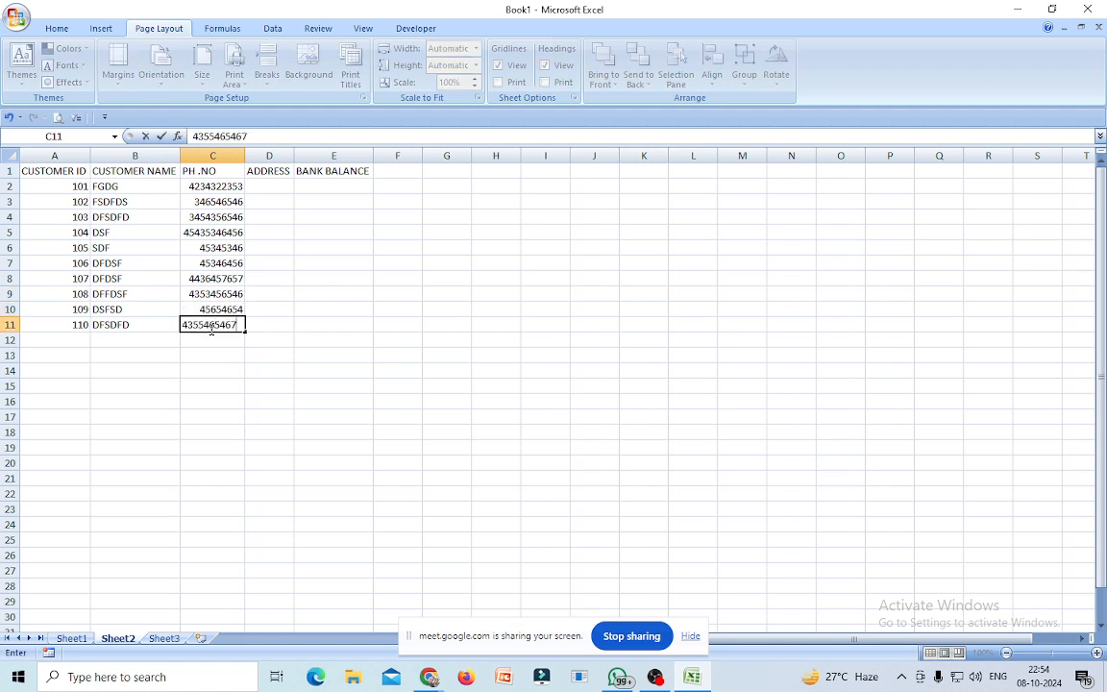
pyautogui.click(272, 190)
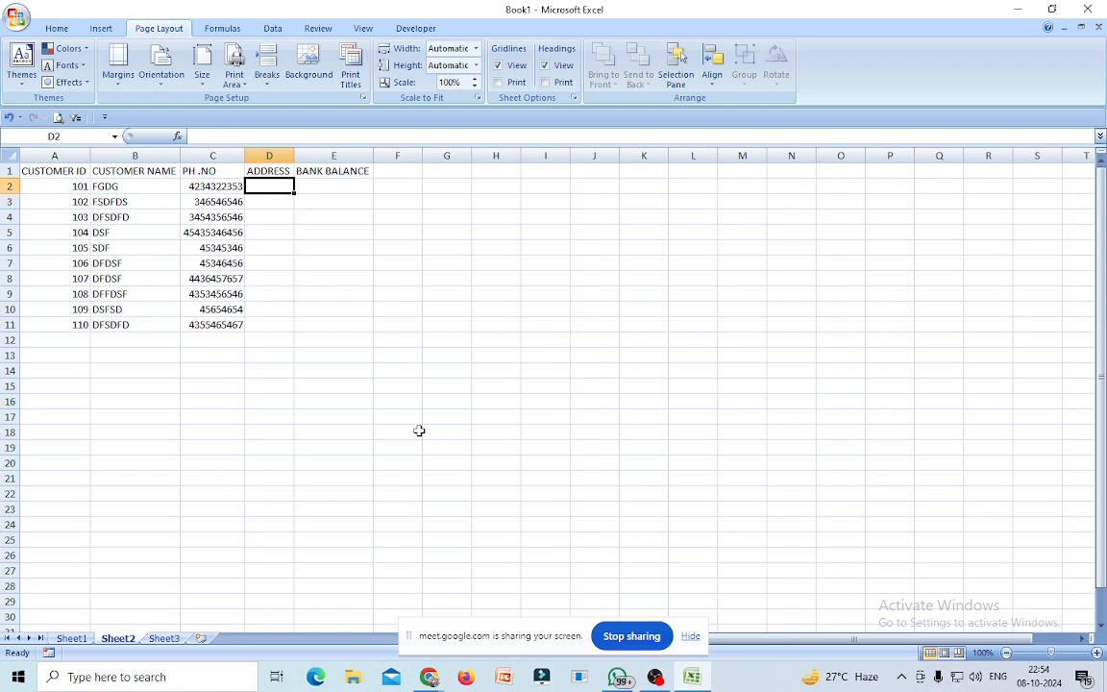
# Enter addresses JADAVPUR, SONARPUR, GARIA and BAGHAJATIN in D2:D5, then autofit column D.
pyautogui.write('JADAVPUR')
pyautogui.click(272, 202)
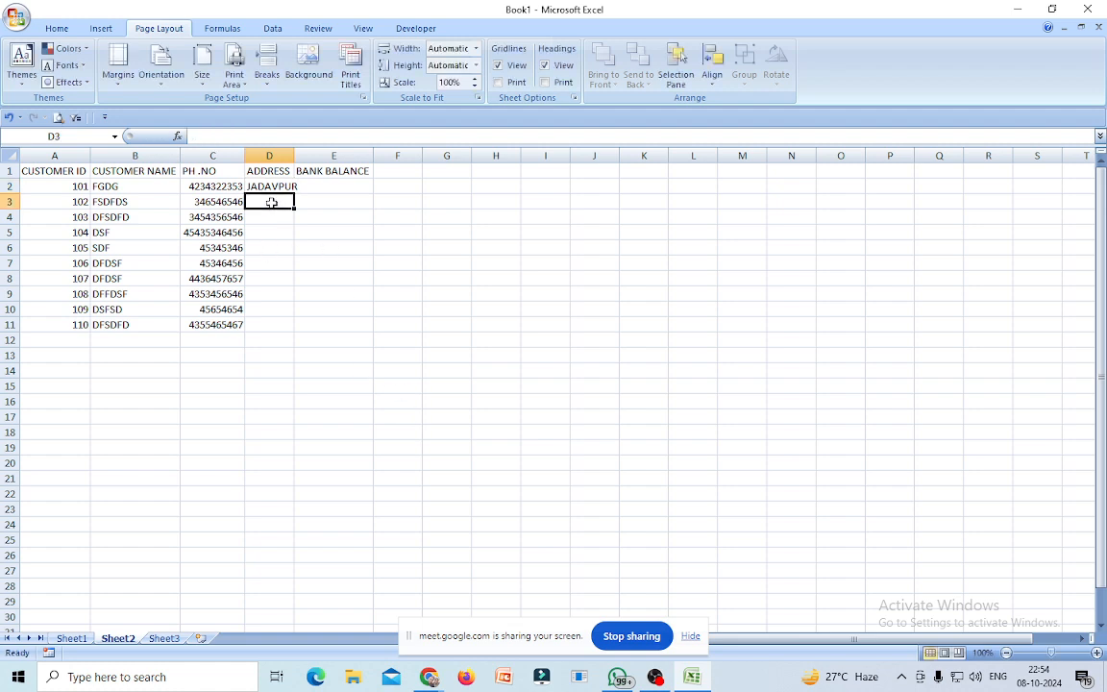
pyautogui.write('SONARPUR')
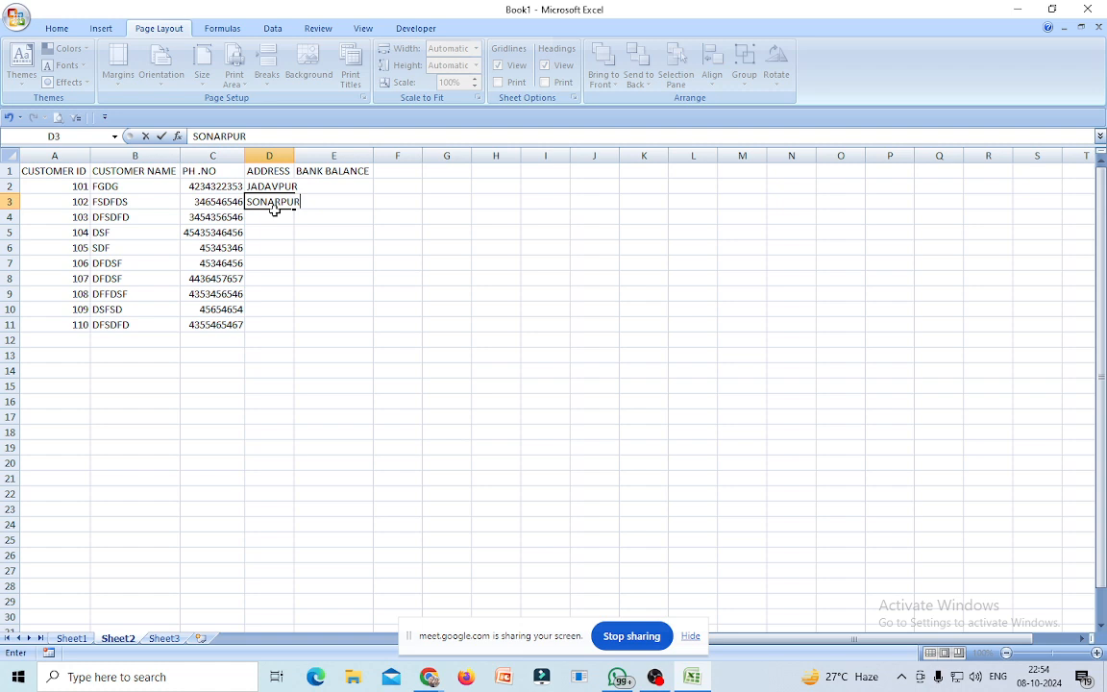
pyautogui.press('Return')
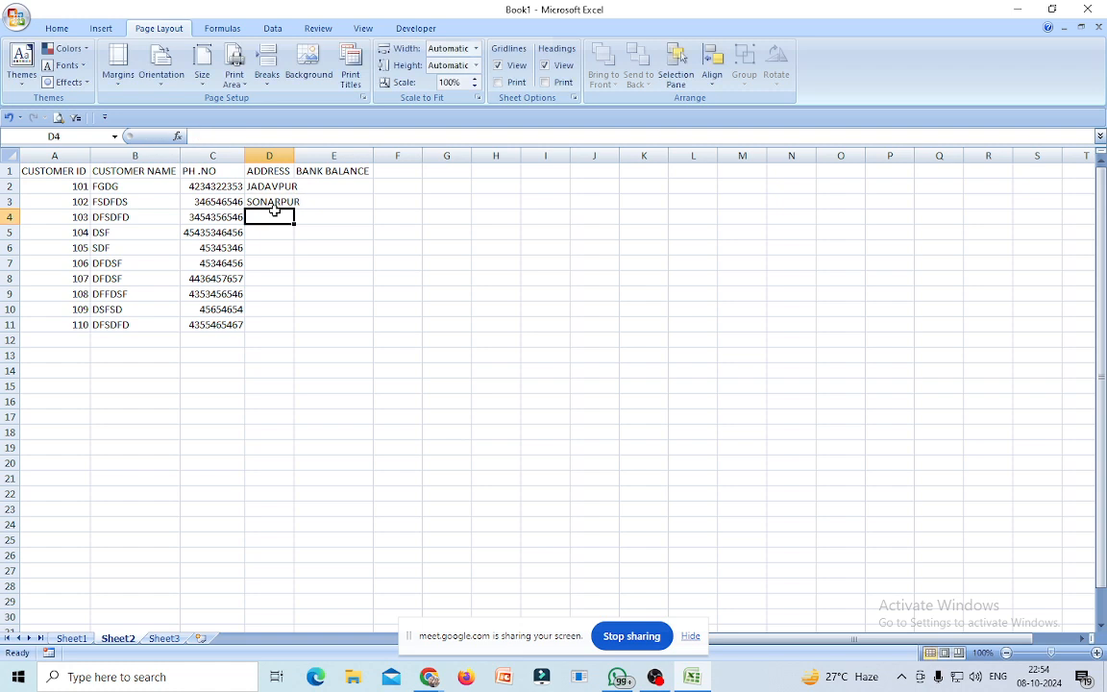
pyautogui.write('GARIA')
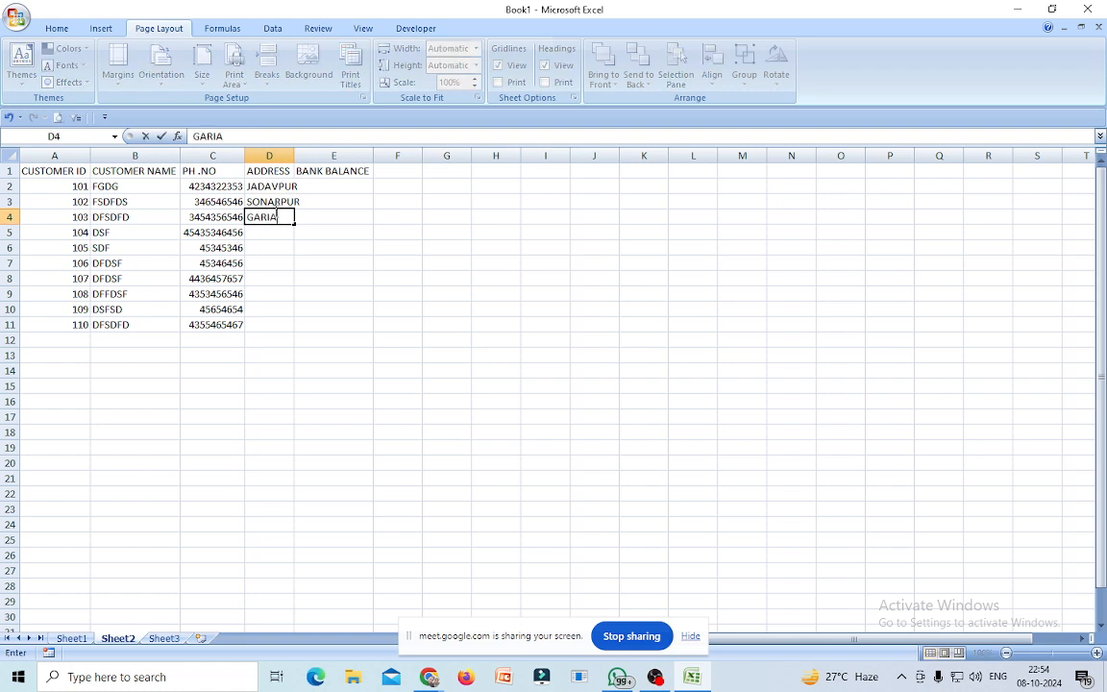
pyautogui.press('Return')
pyautogui.write('BA')
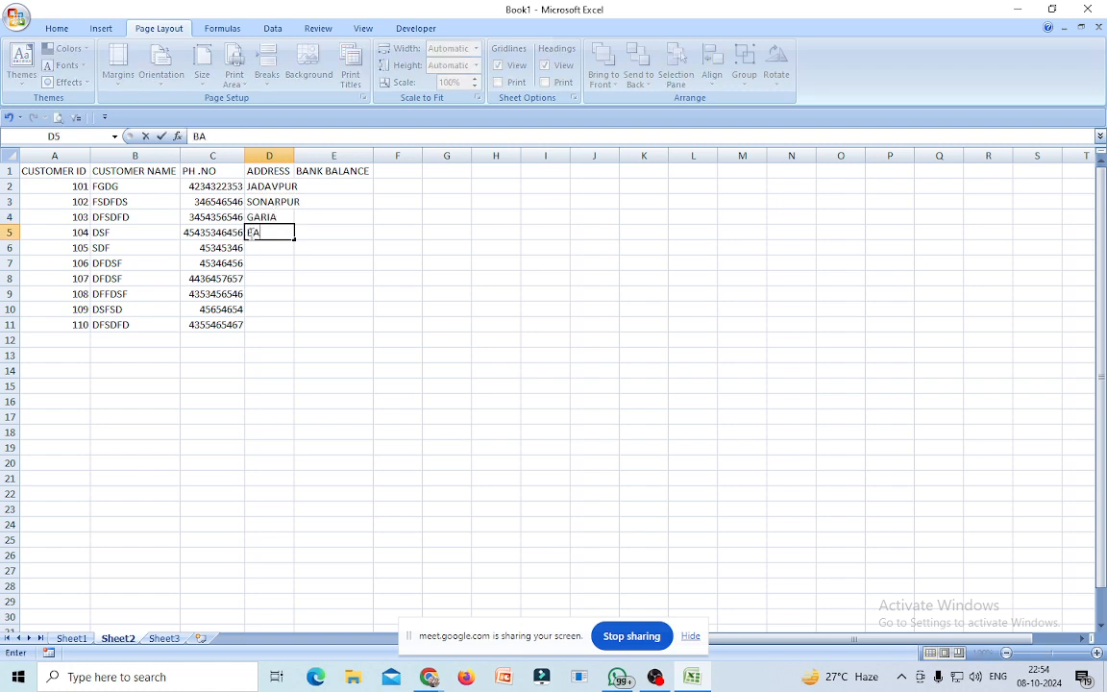
pyautogui.write('GHAJATIN')
pyautogui.click(332, 306)
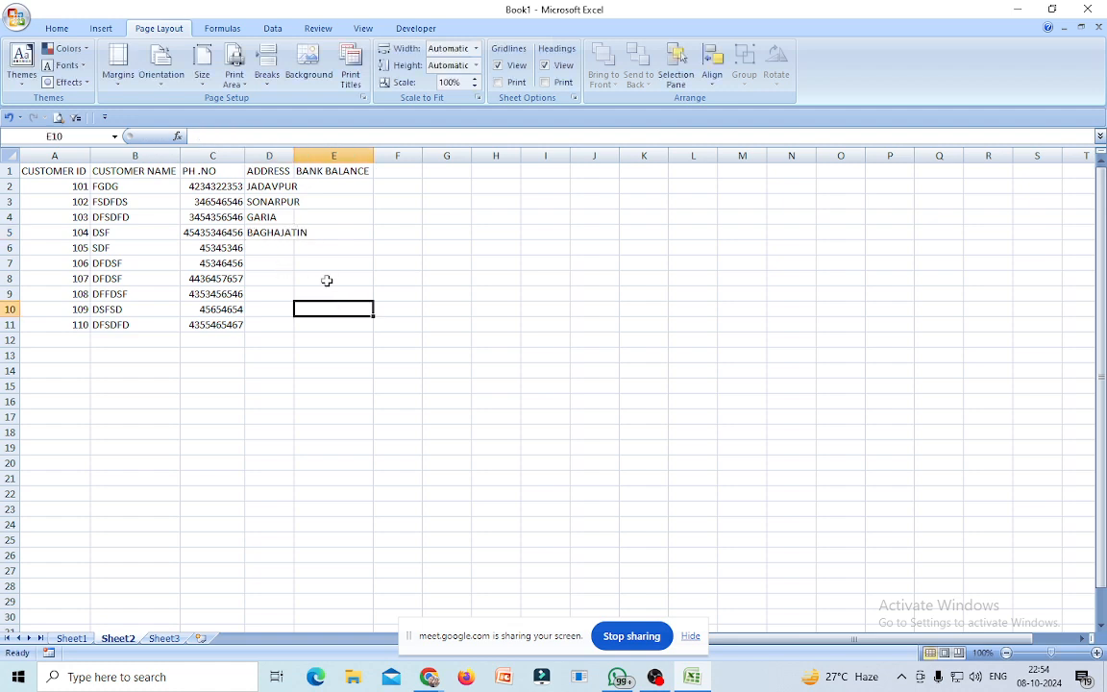
pyautogui.doubleClick(294, 155)
# Enter BARUIPUR, DHAKURIA, SONARPUR, GAR, MAHAMAYATALA and JADAVPUR in D6:D11, re-autofitting column D.
pyautogui.click(266, 246)
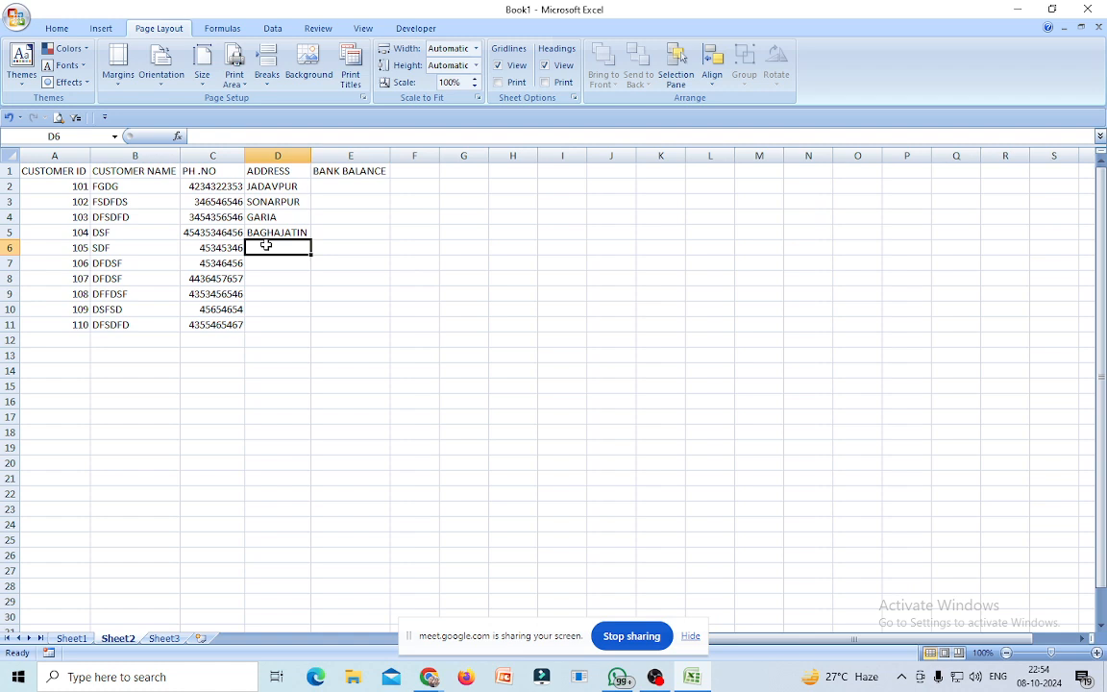
pyautogui.write('BARUIPUR')
pyautogui.click(268, 260)
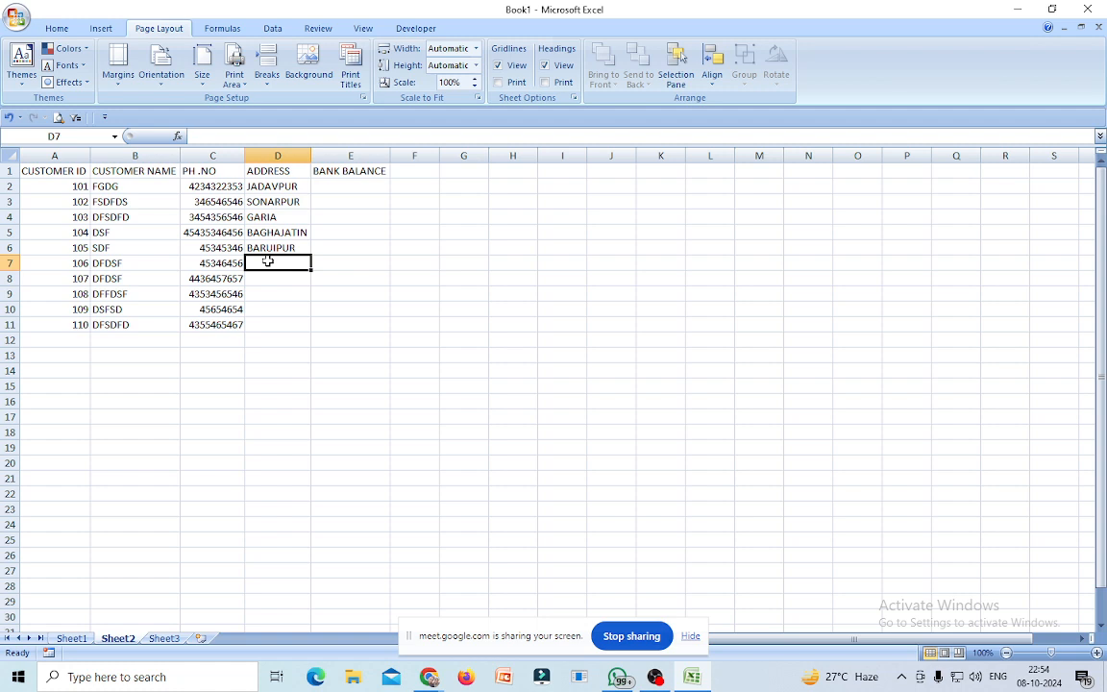
pyautogui.write('DHAKURIA')
pyautogui.click(272, 277)
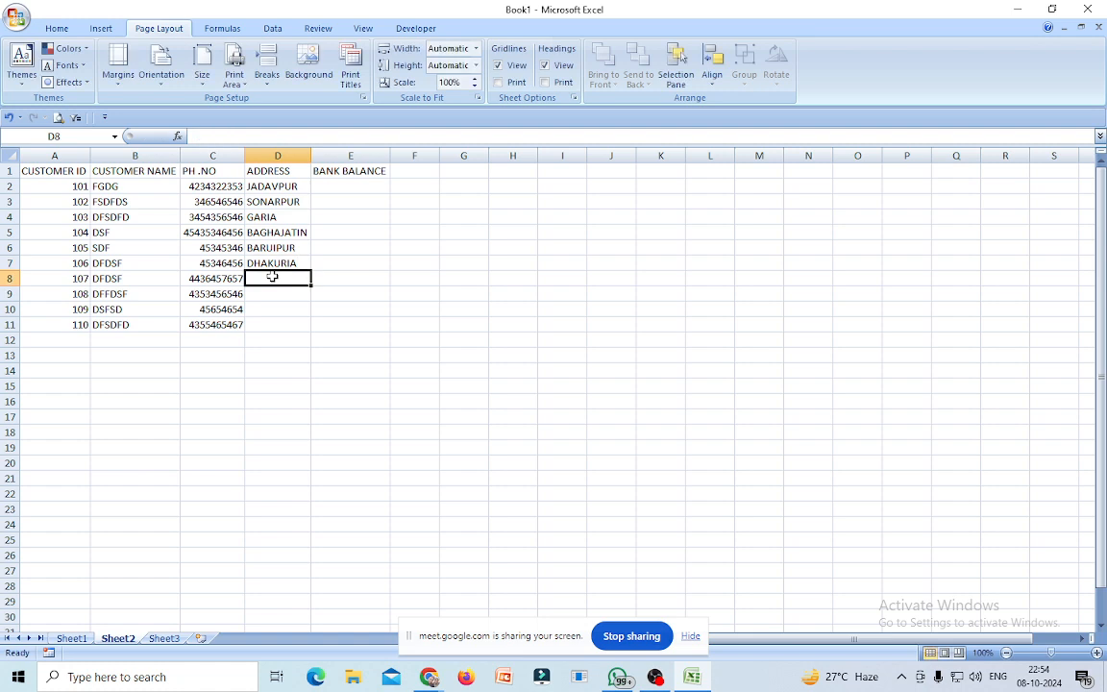
pyautogui.write('SONARPUR')
pyautogui.click(271, 292)
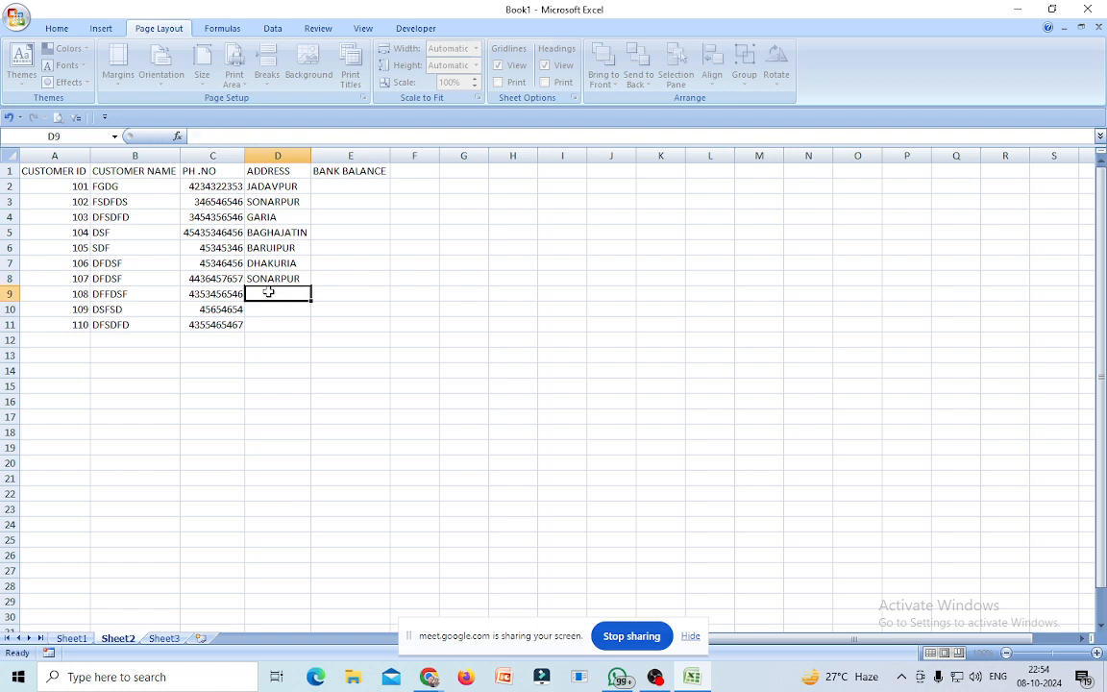
pyautogui.write('GARIA')
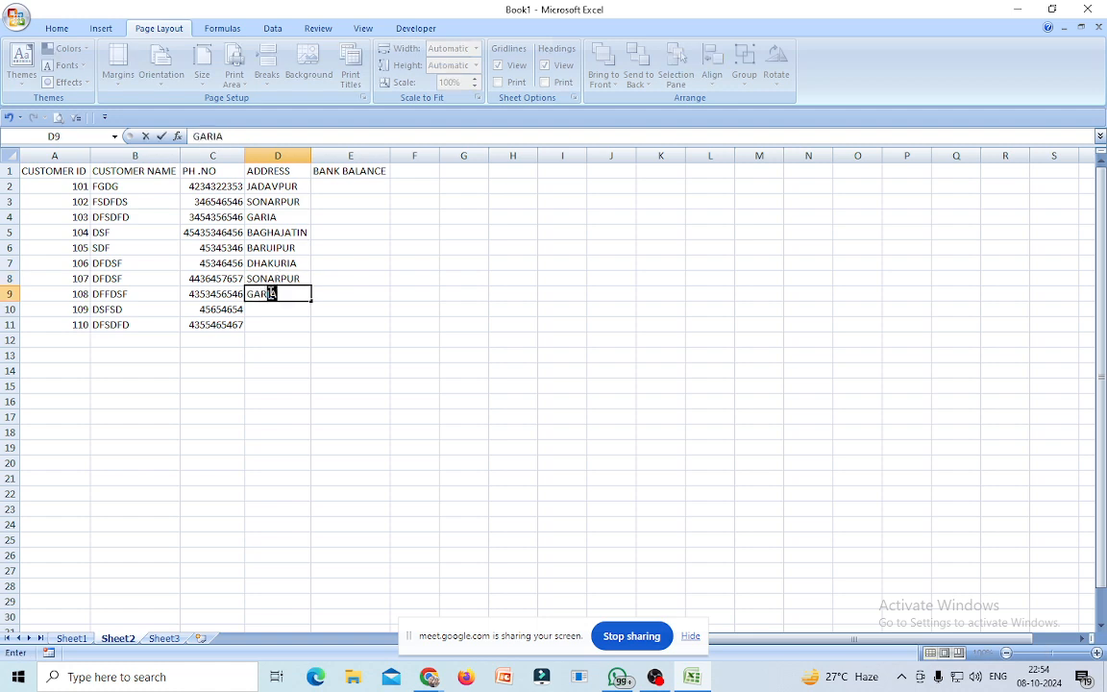
pyautogui.click(269, 303)
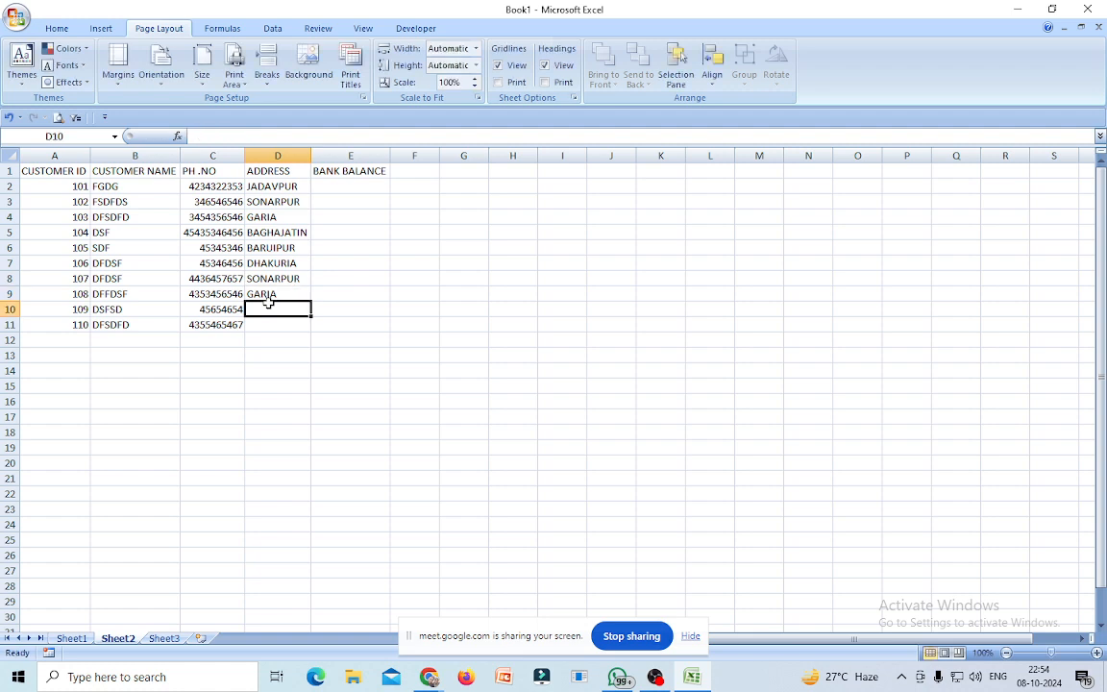
pyautogui.write('MAHAMAYATALA')
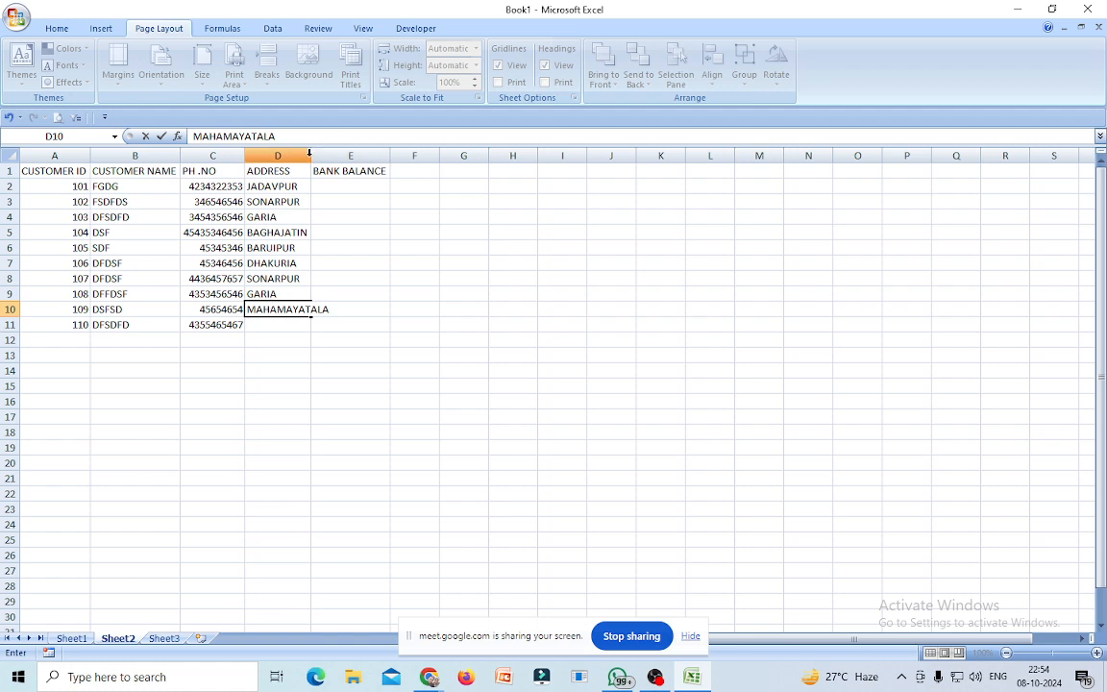
pyautogui.click(465, 338)
pyautogui.doubleClick(311, 159)
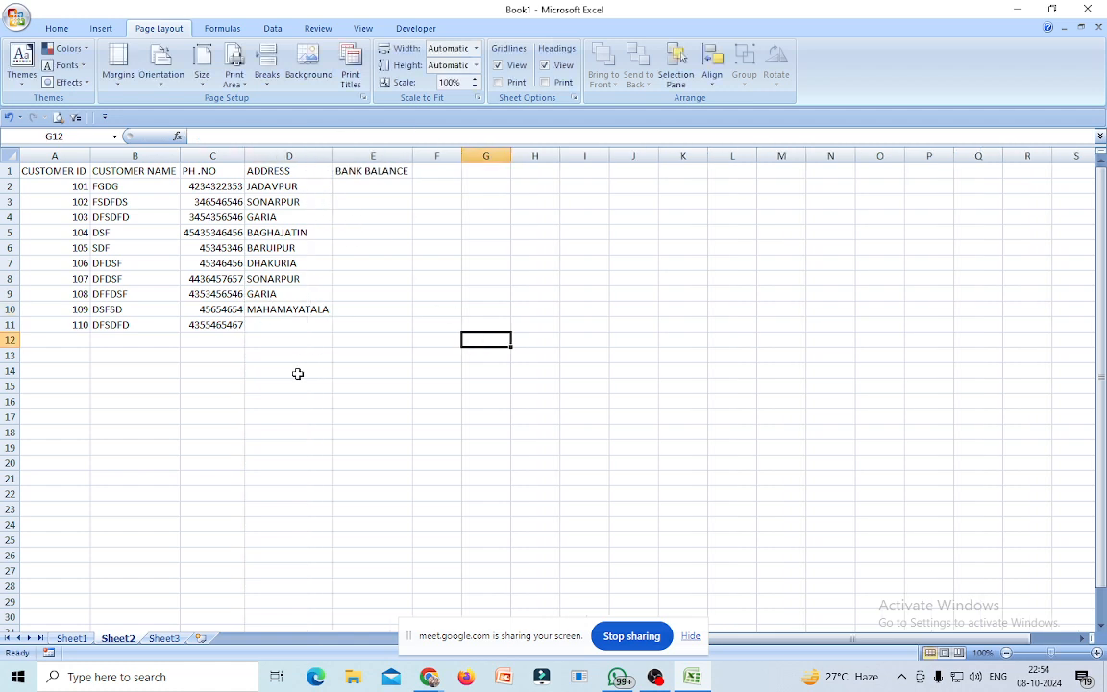
pyautogui.click(267, 326)
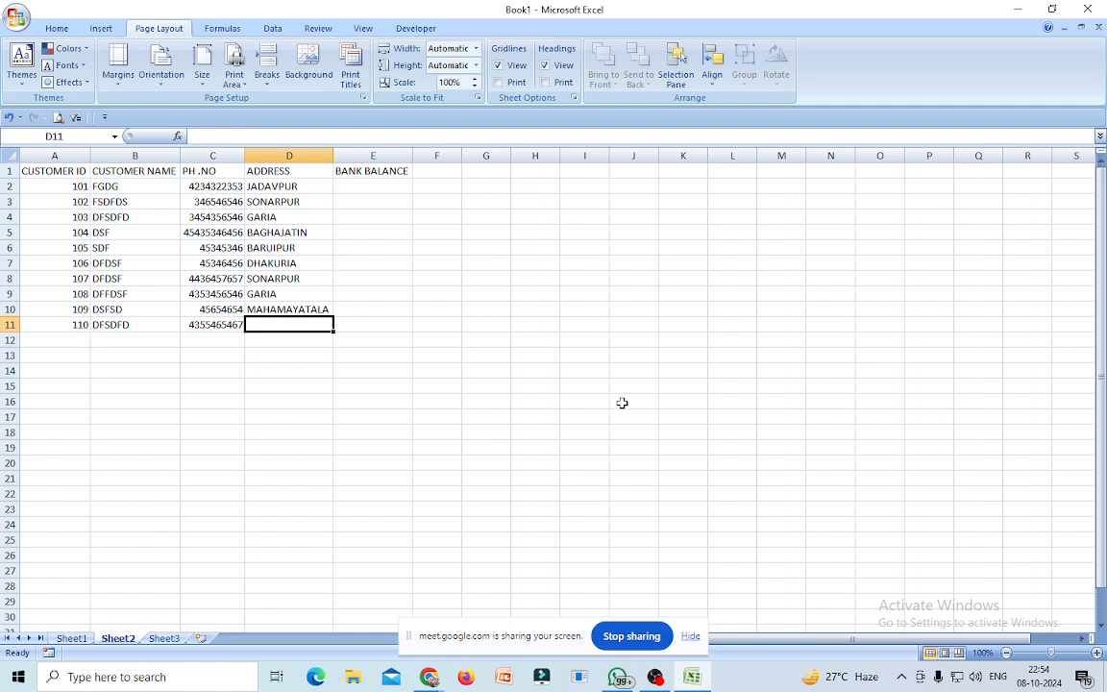
pyautogui.write('JADAVPU')
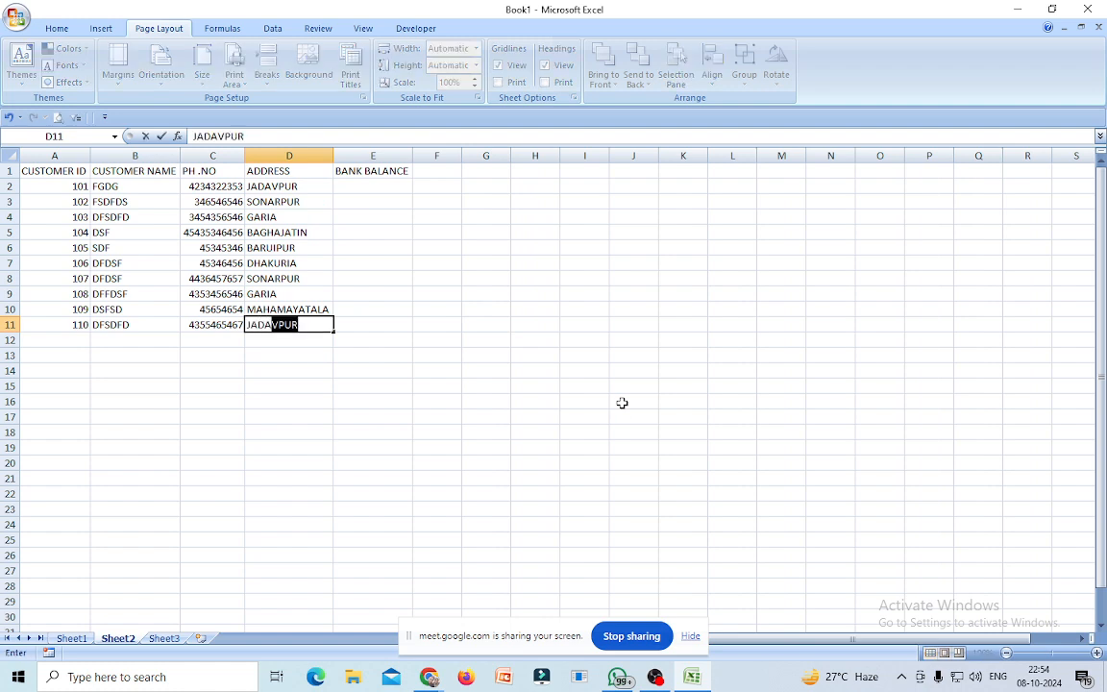
pyautogui.write('R')
# Enter bank balances 46546, 86868, 56436, 676567867 and 645657 in E2:E6.
pyautogui.click(375, 187)
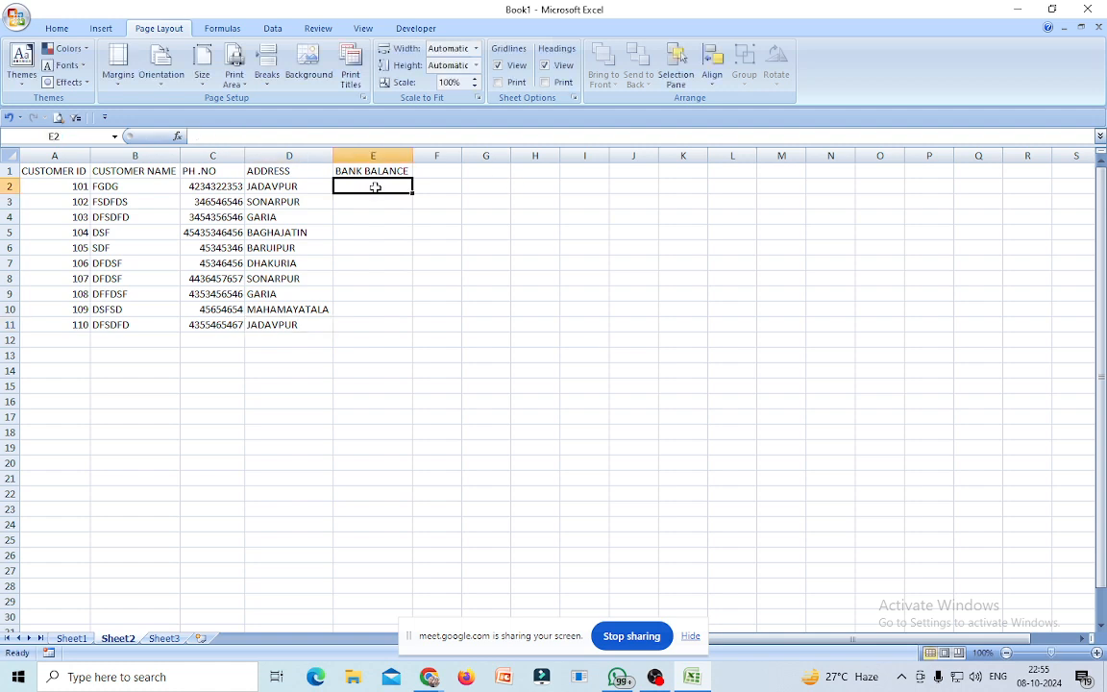
pyautogui.write('46546')
pyautogui.click(380, 201)
pyautogui.write('86868')
pyautogui.click(376, 221)
pyautogui.write('56436')
pyautogui.press('Return')
pyautogui.write('676567867')
pyautogui.click(375, 247)
pyautogui.write('645657')
pyautogui.press('Return')
# Enter bank balances 5657, 4567657, 67567, 657657 and 65756 in E7:E11.
pyautogui.write('5657')
pyautogui.press('Return')
pyautogui.write('4567657')
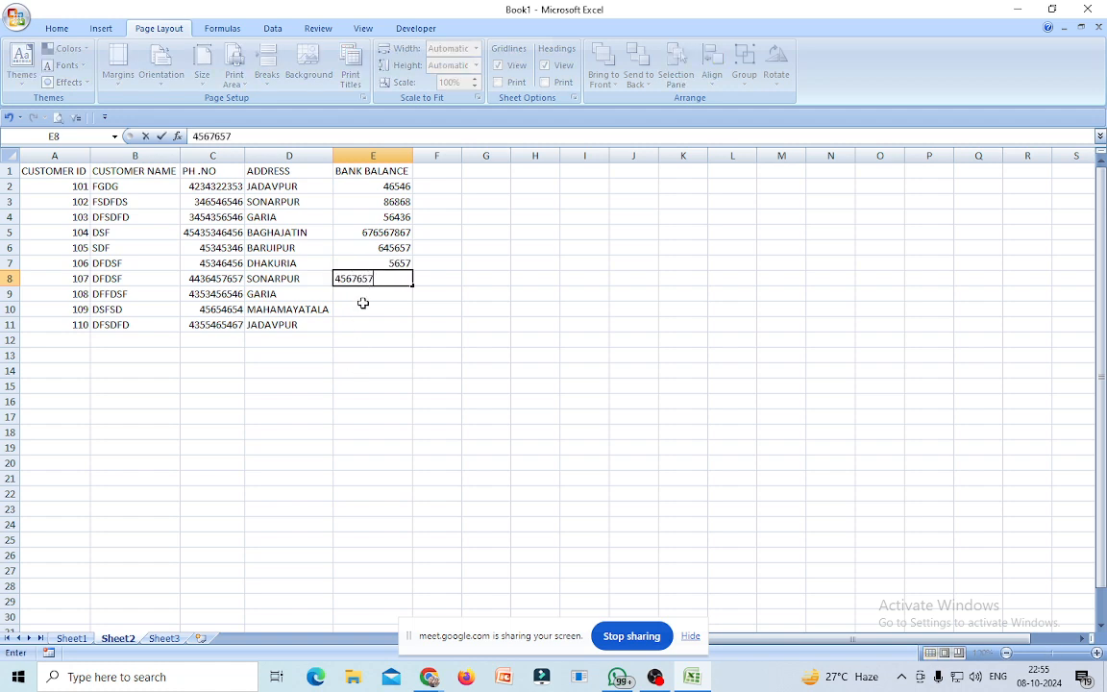
pyautogui.press('Return')
pyautogui.write('67567')
pyautogui.press('Return')
pyautogui.write('657657')
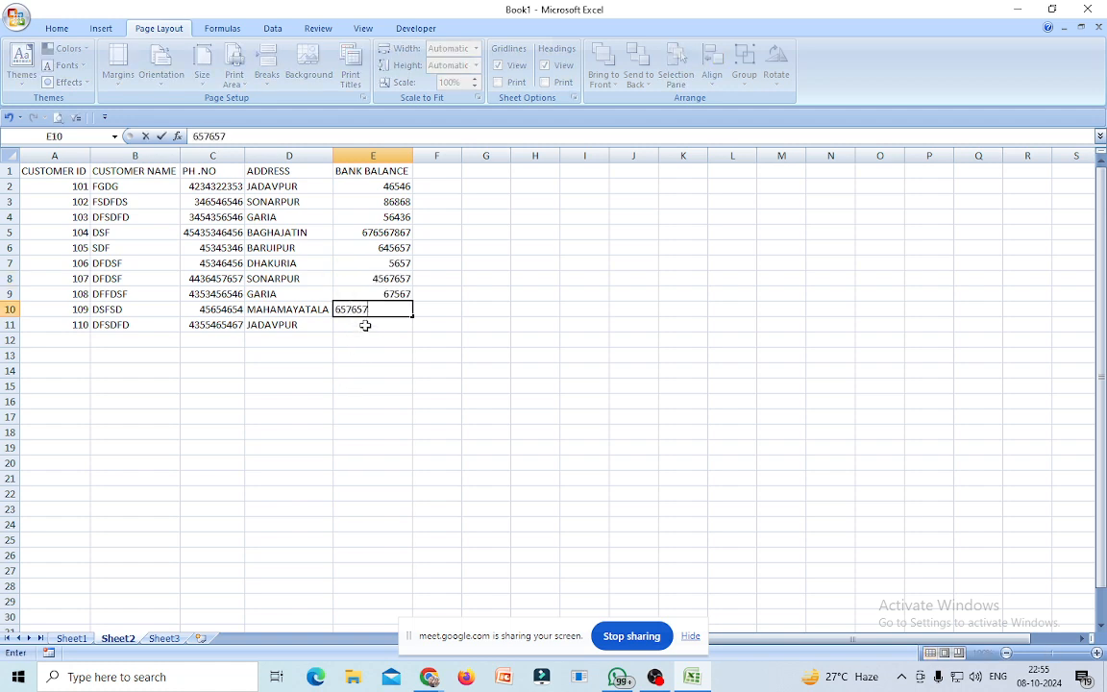
pyautogui.press('Return')
pyautogui.write('65756')
pyautogui.click(473, 373)
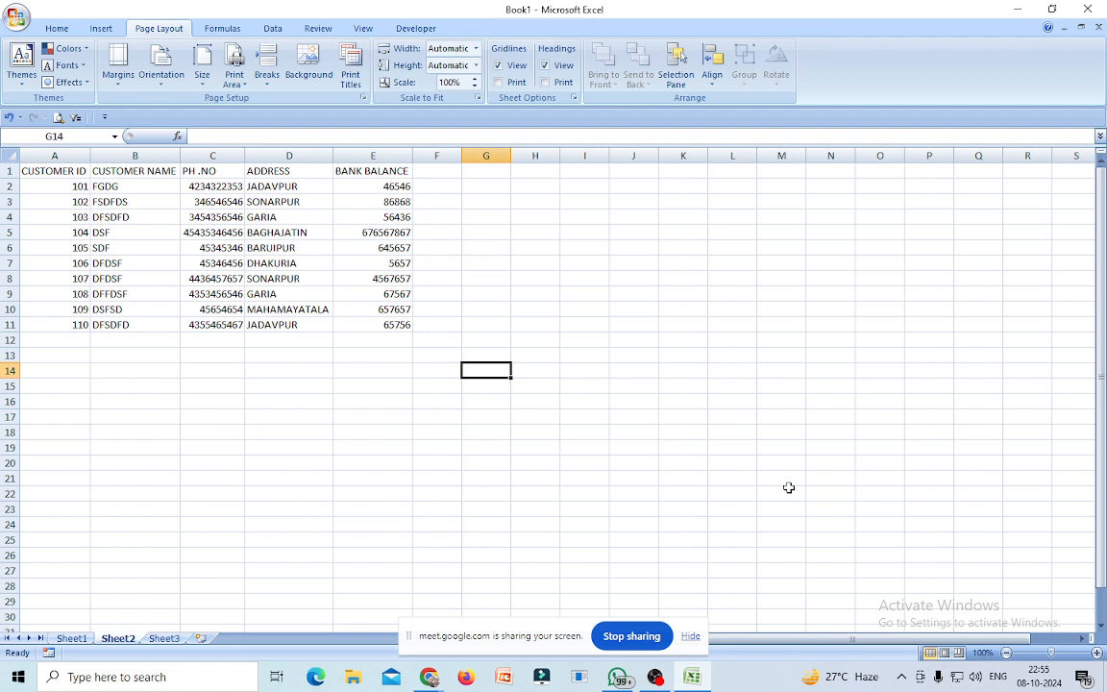
pyautogui.moveTo(60, 371); pyautogui.dragTo(420, 383)
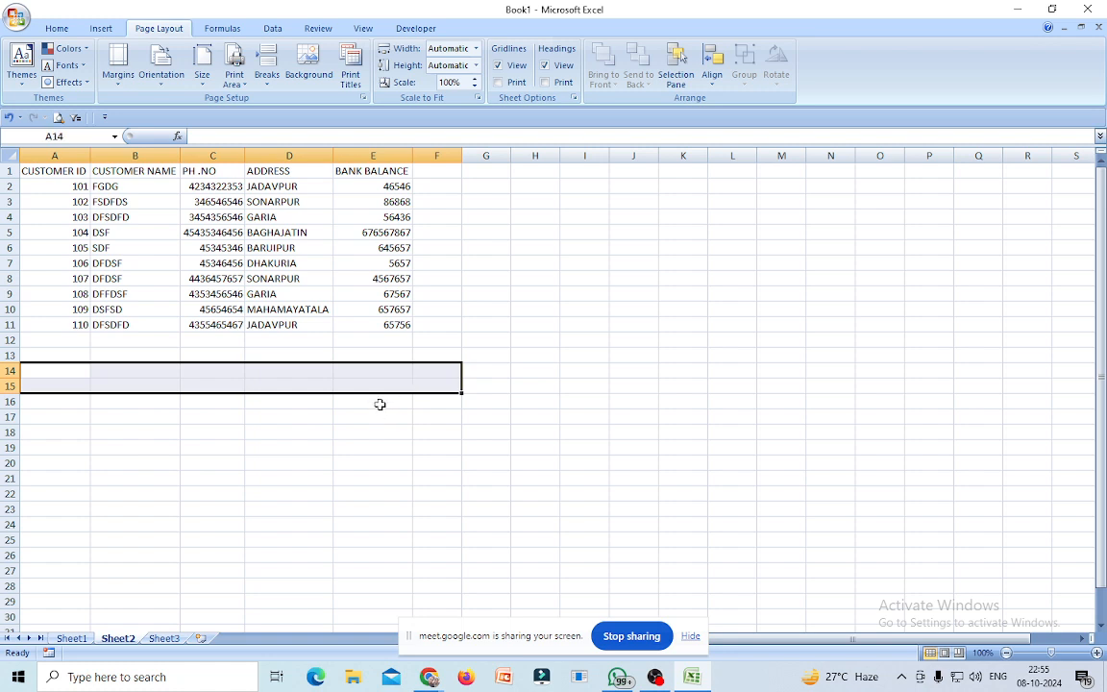
# Give A14:F15 a yellow fill and all borders.
pyautogui.click(57, 28)
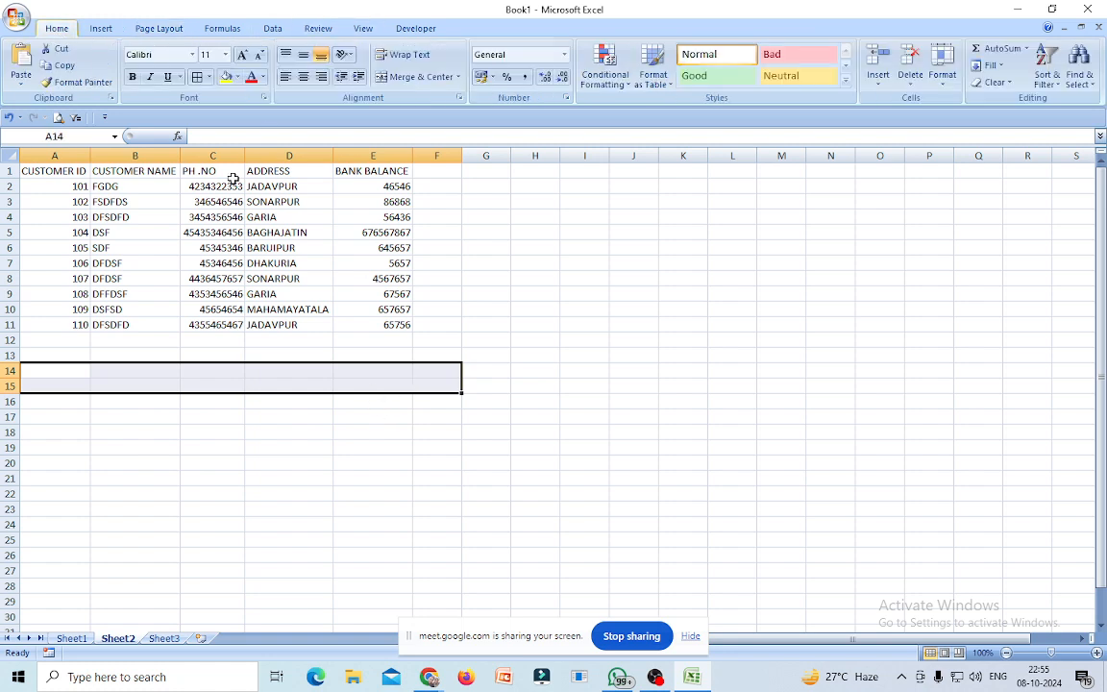
pyautogui.click(227, 76)
pyautogui.click(197, 77)
# Copy the A1:E1 column headings and paste them into row 14 starting at A14.
pyautogui.click(39, 375)
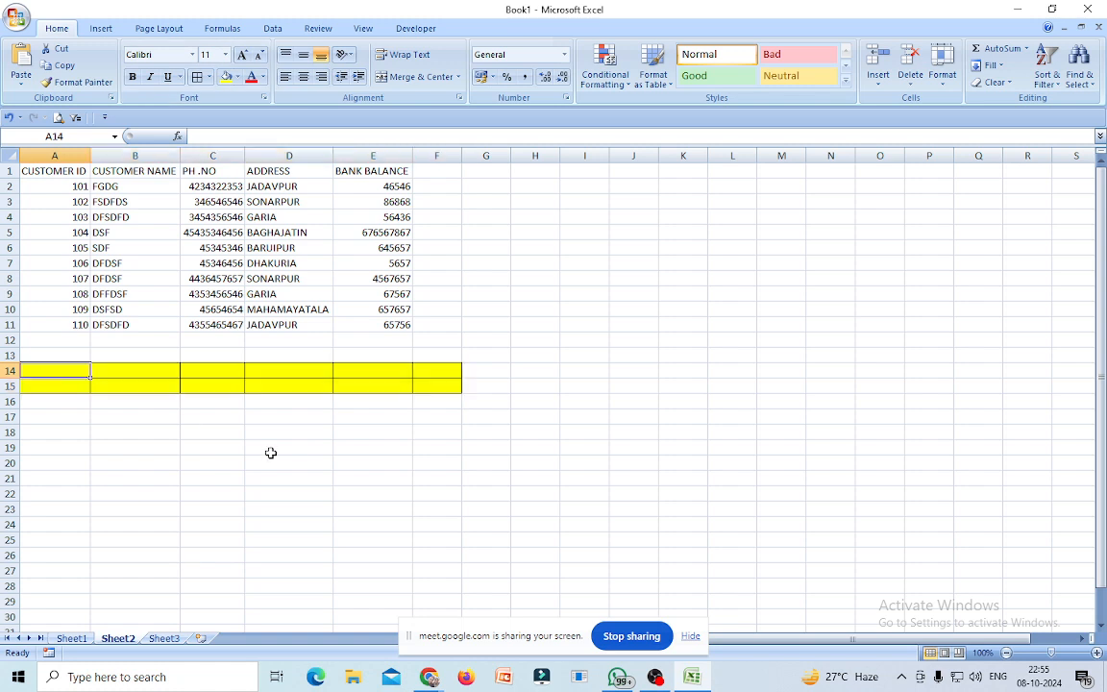
pyautogui.write('CU')
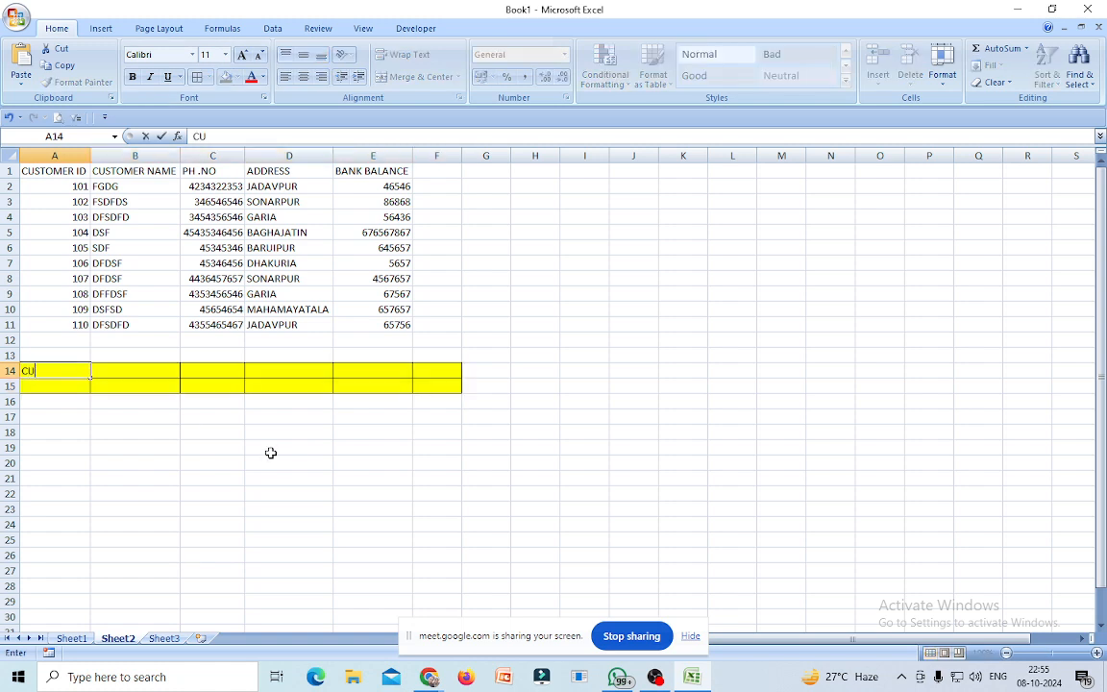
pyautogui.moveTo(42, 170); pyautogui.dragTo(335, 169)
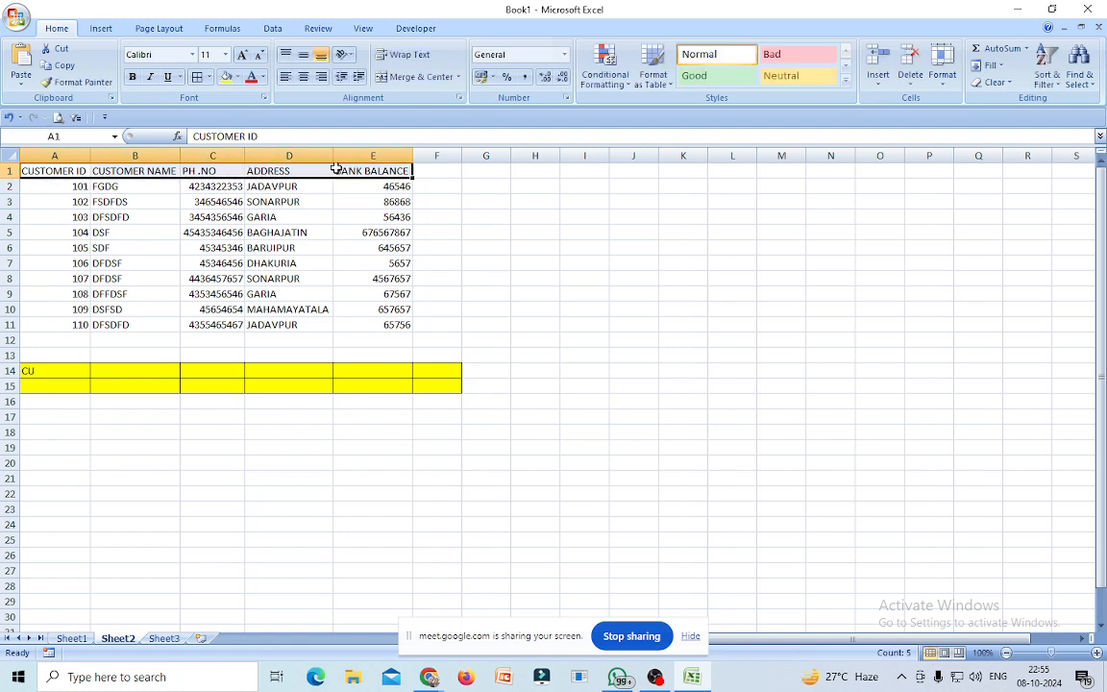
pyautogui.rightClick(42, 171)
pyautogui.click(79, 201)
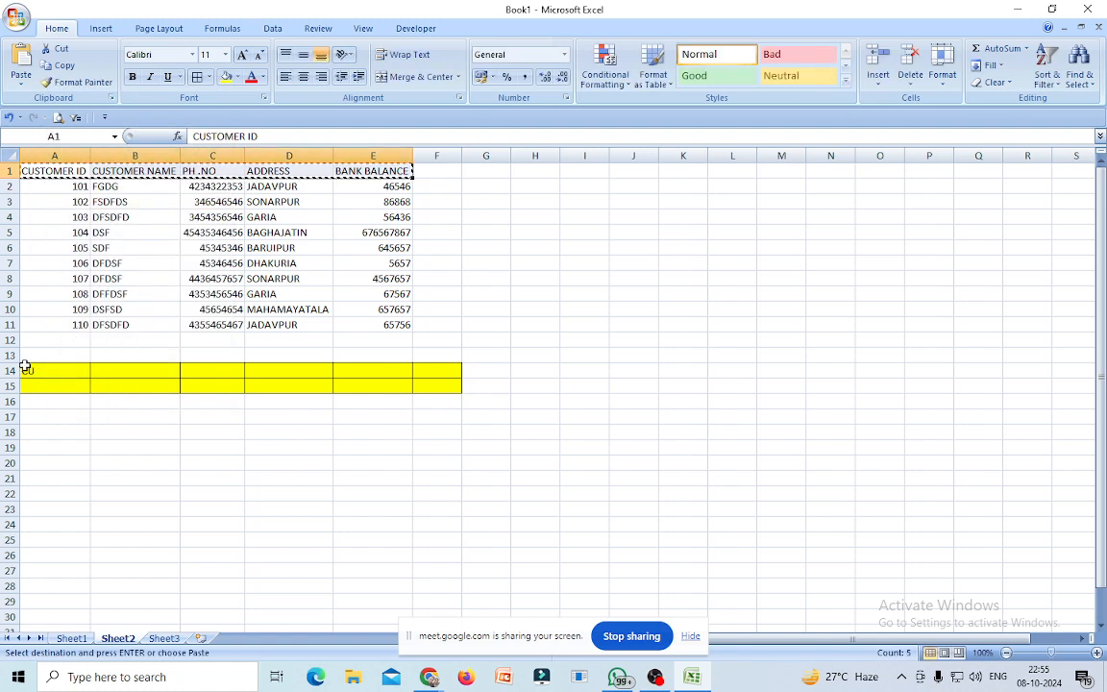
pyautogui.click(27, 375)
pyautogui.rightClick(27, 376)
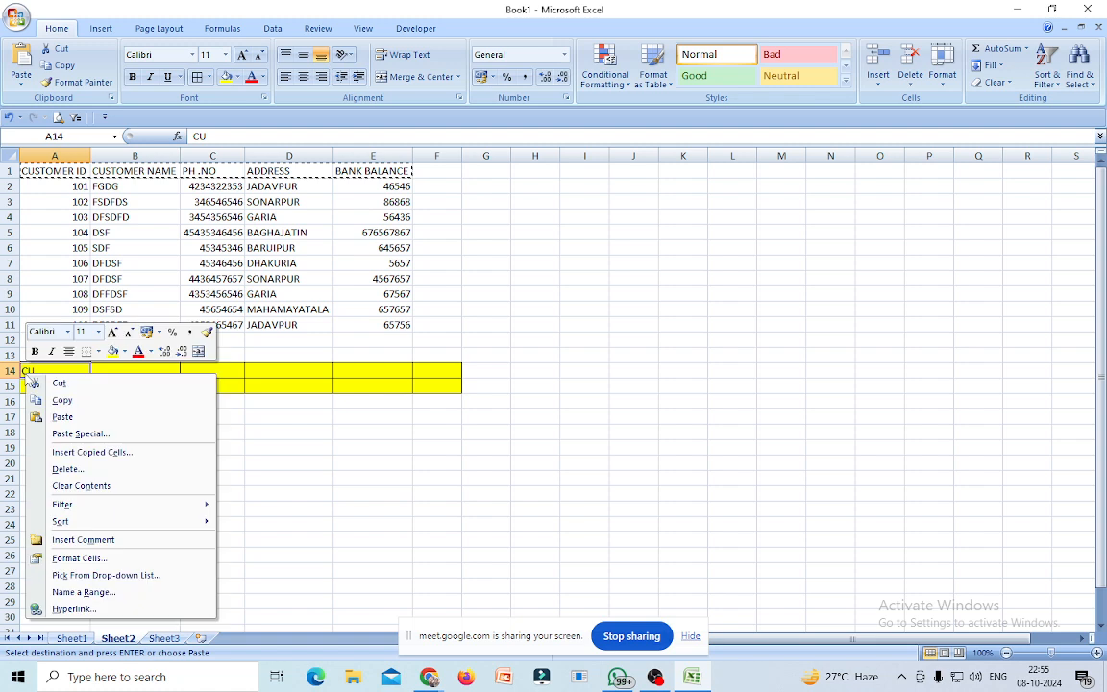
pyautogui.click(59, 417)
pyautogui.click(277, 495)
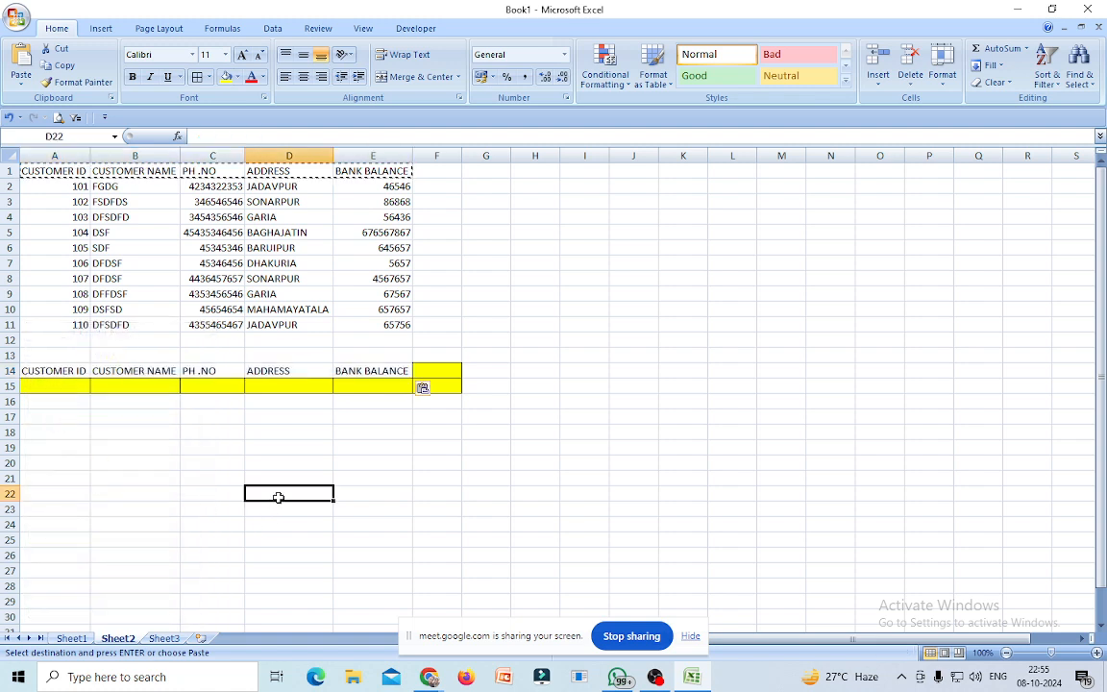
# Reapply yellow fill to A14:E15 and add borders to the row 14 headings.
pyautogui.moveTo(51, 370); pyautogui.dragTo(382, 381)
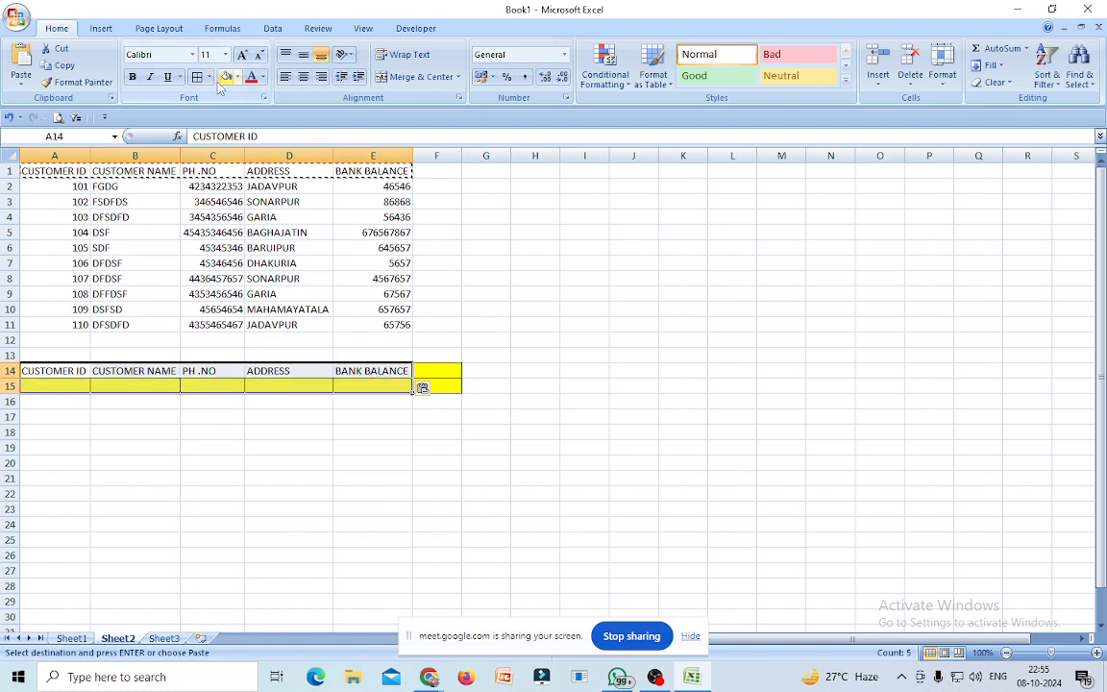
pyautogui.click(227, 77)
pyautogui.click(620, 449)
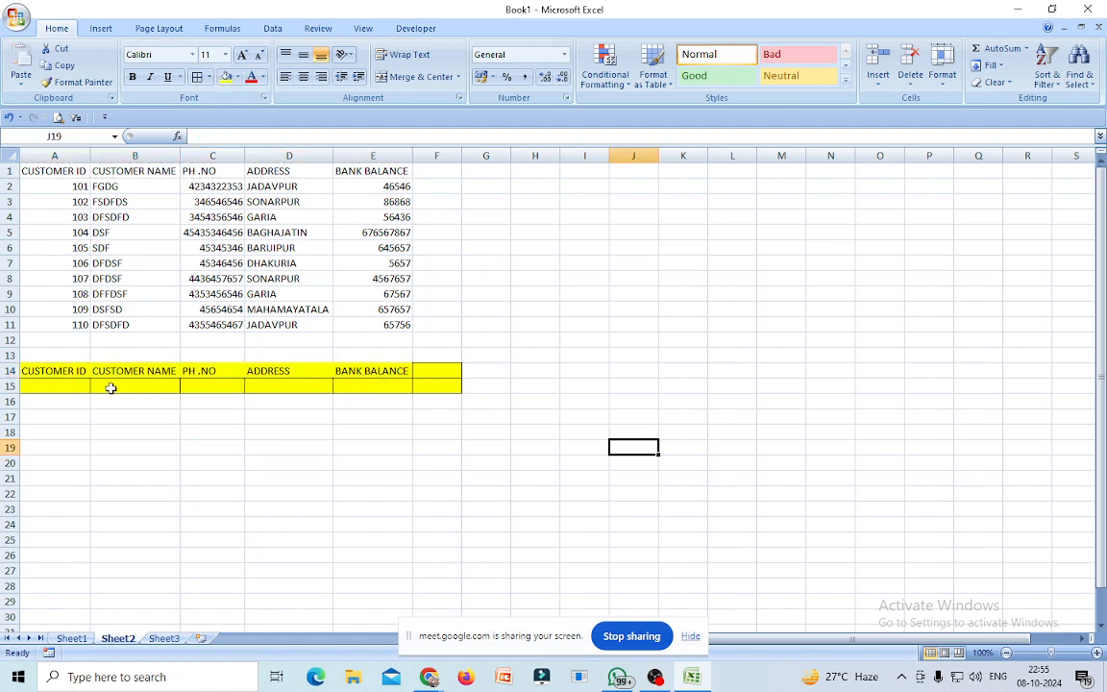
pyautogui.moveTo(74, 371); pyautogui.dragTo(373, 372)
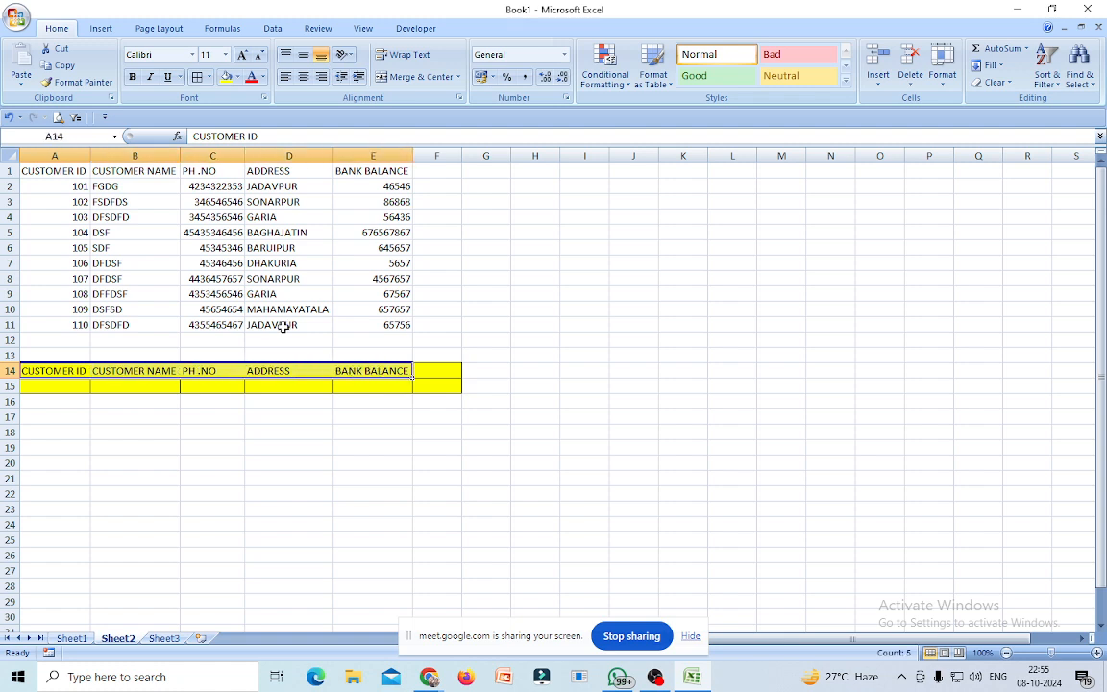
pyautogui.click(197, 79)
pyautogui.click(616, 490)
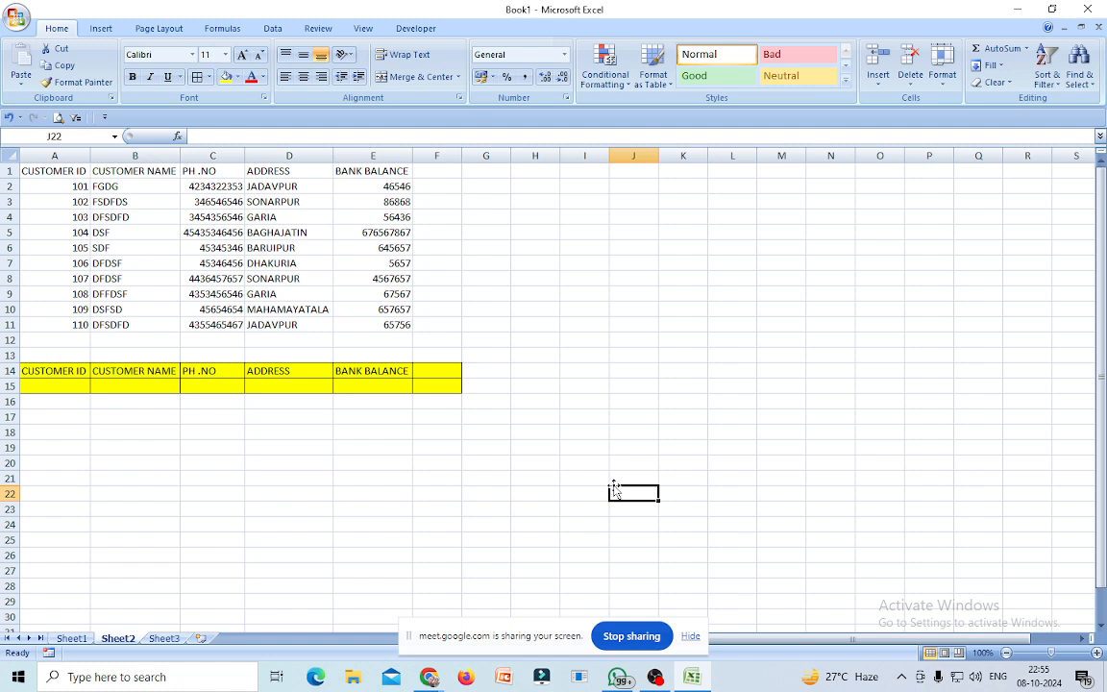
pyautogui.click(131, 387)
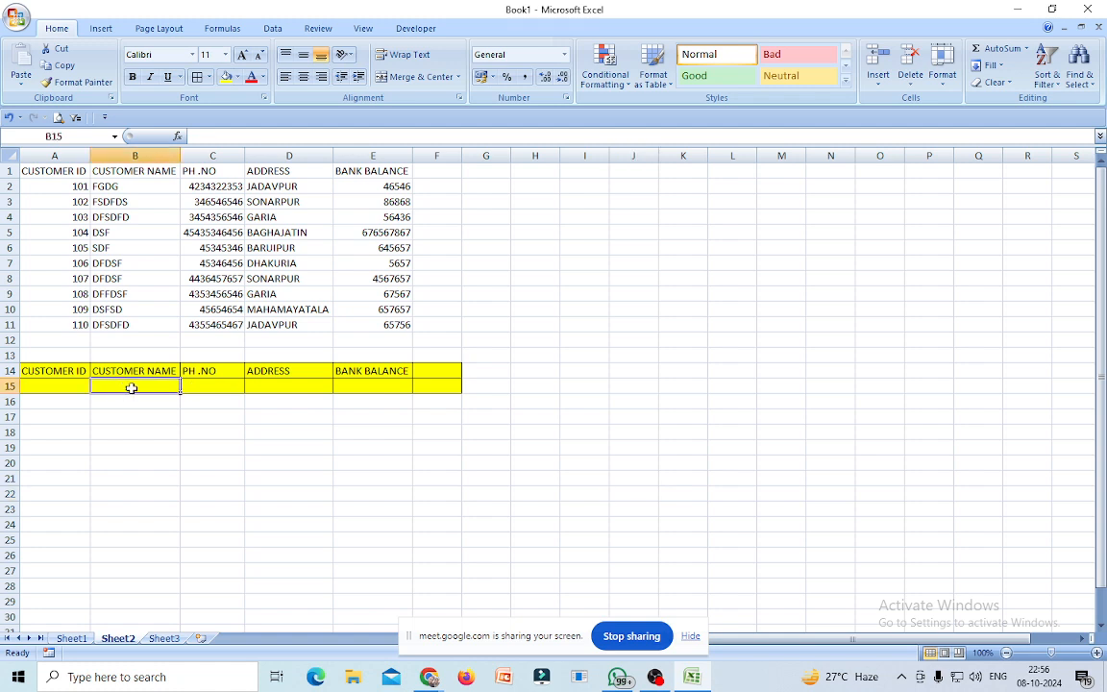
# Start =VLOOKUP( in B15 via autocomplete, removing the mistakenly added C1:E11 range.
pyautogui.write('=')
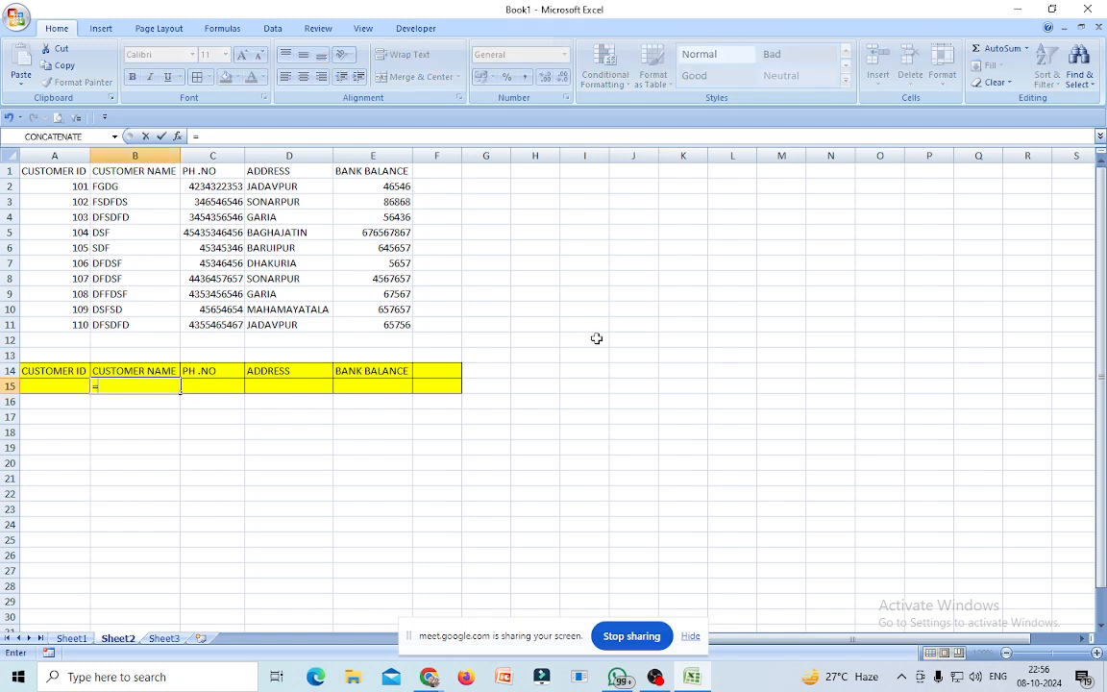
pyautogui.write('VLOO')
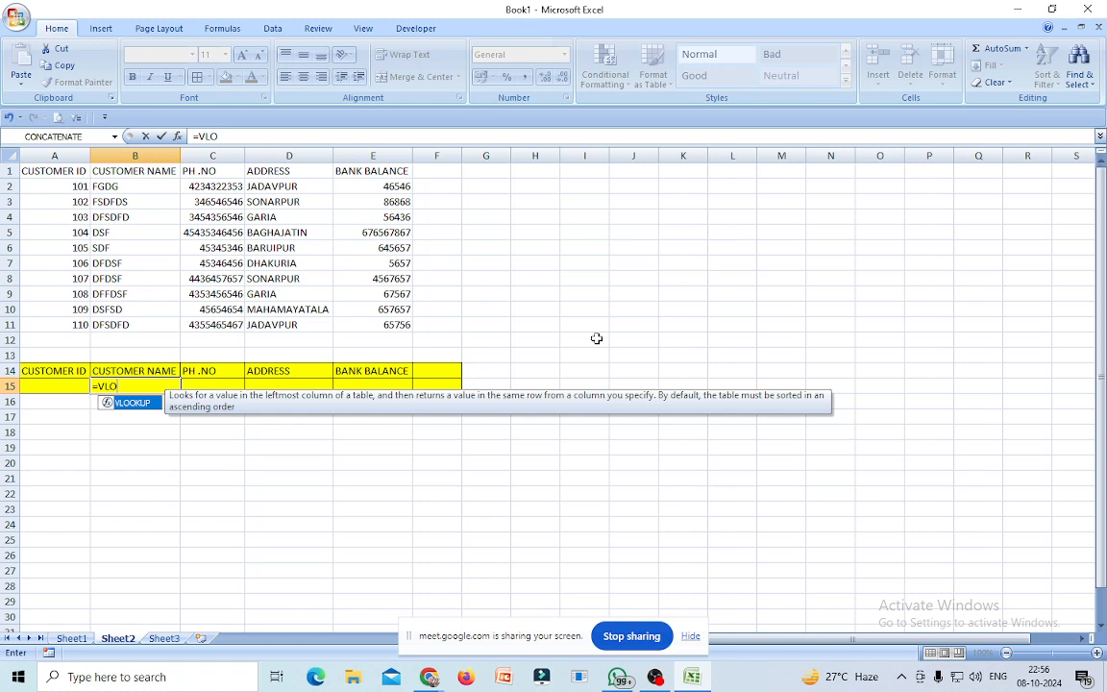
pyautogui.doubleClick(134, 404)
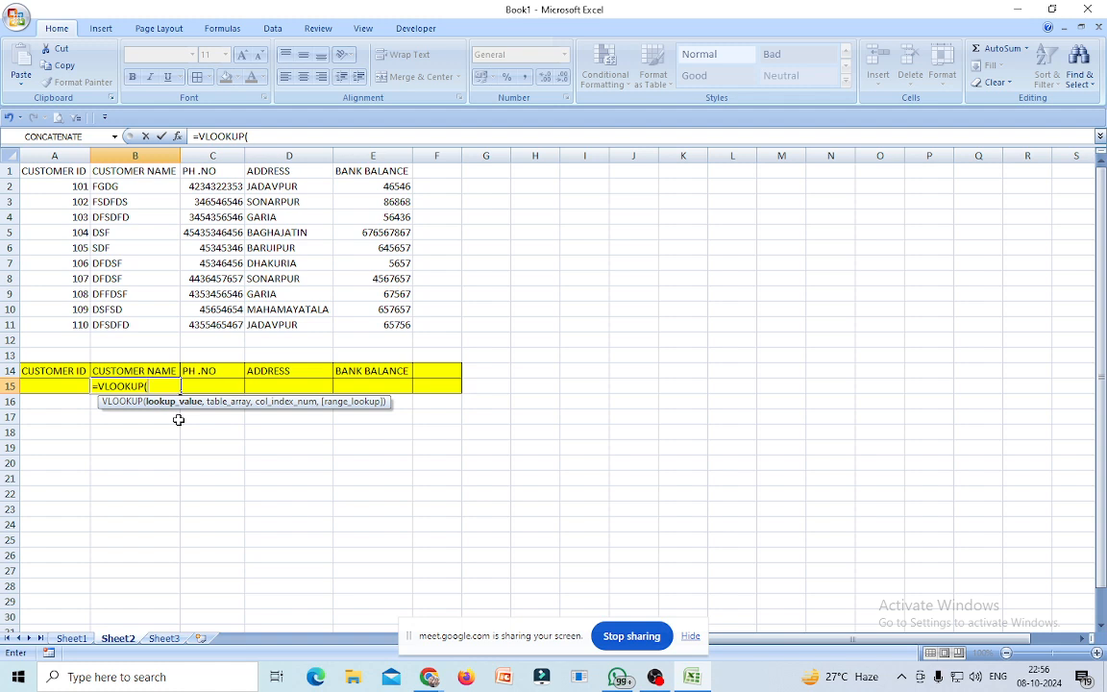
pyautogui.click(53, 387)
pyautogui.moveTo(212, 169); pyautogui.dragTo(361, 329)
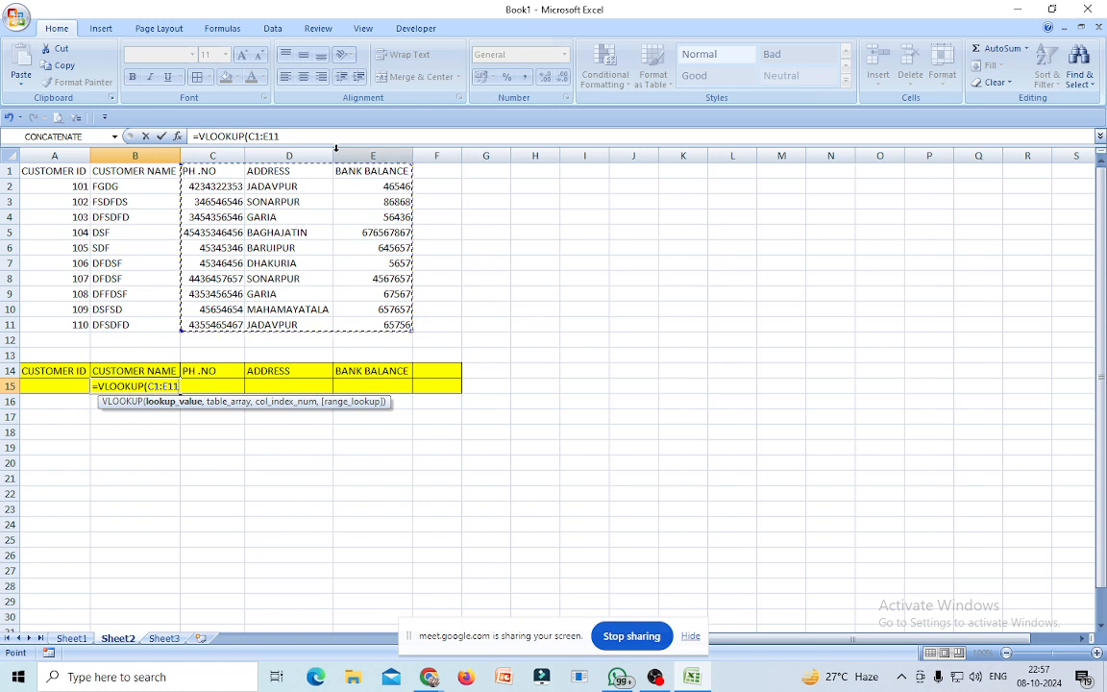
pyautogui.click(284, 135)
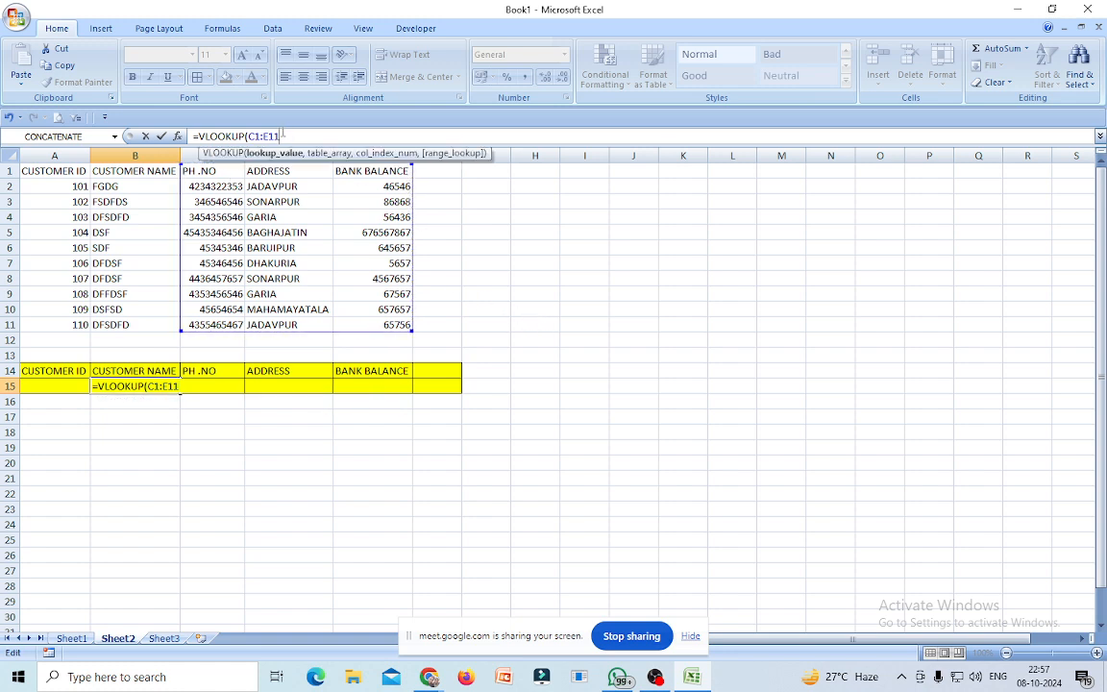
pyautogui.press('BackSpace')
pyautogui.press('BackSpace')
pyautogui.press('BackSpace')
pyautogui.press('BackSpace')
pyautogui.press('BackSpace')
pyautogui.press('BackSpace')
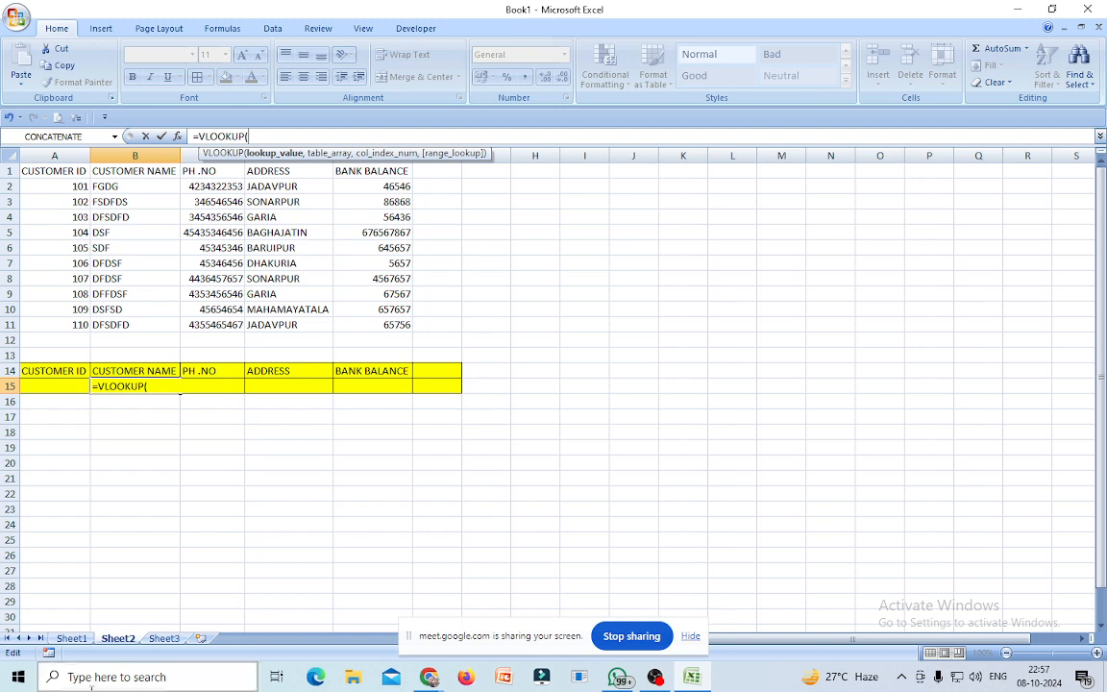
# Finish B15's name lookup as =VLOOKUP(A15,A1:E11,2,FALSE), using an exact match.
pyautogui.click(53, 387)
pyautogui.write(',')
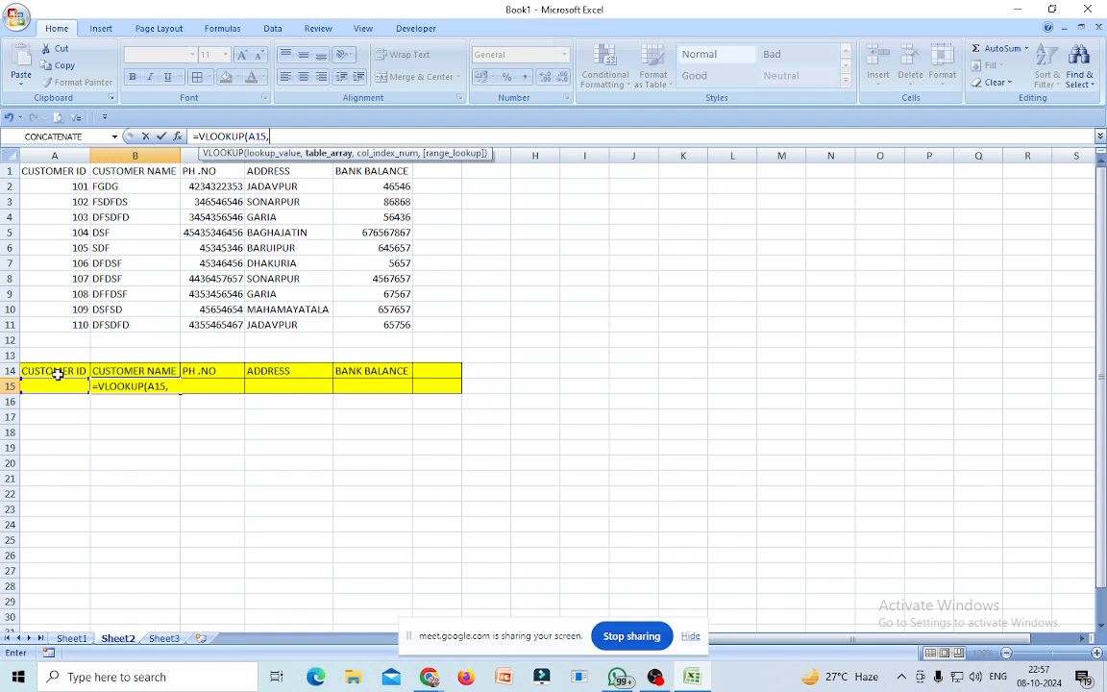
pyautogui.moveTo(53, 171); pyautogui.dragTo(403, 326)
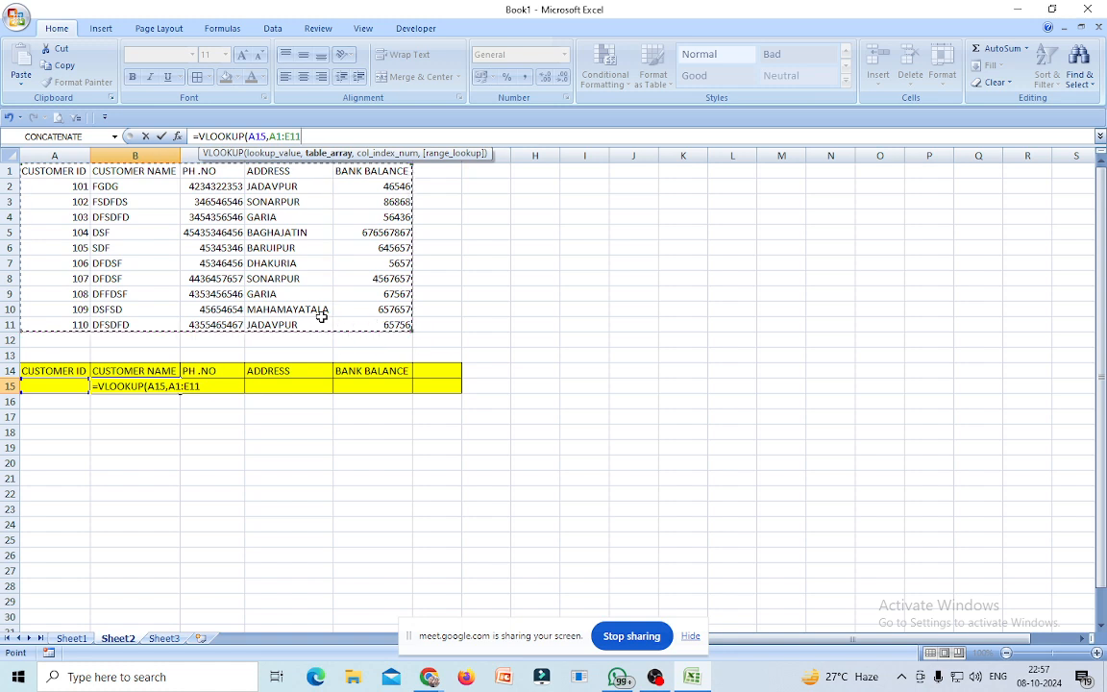
pyautogui.write(',')
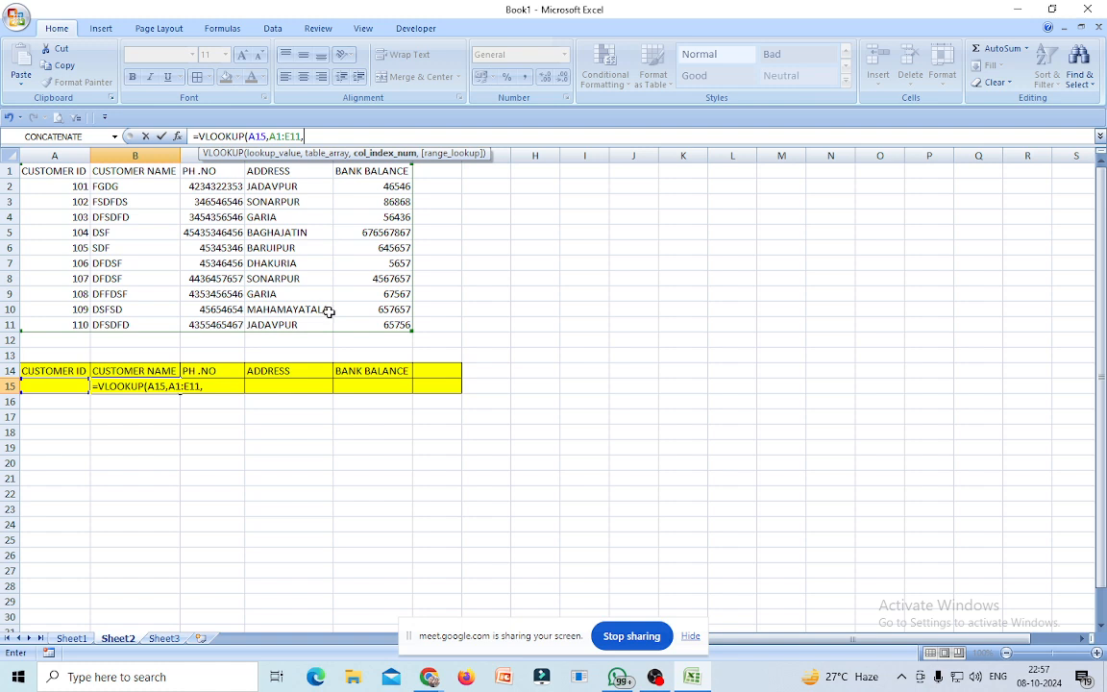
pyautogui.write('2,')
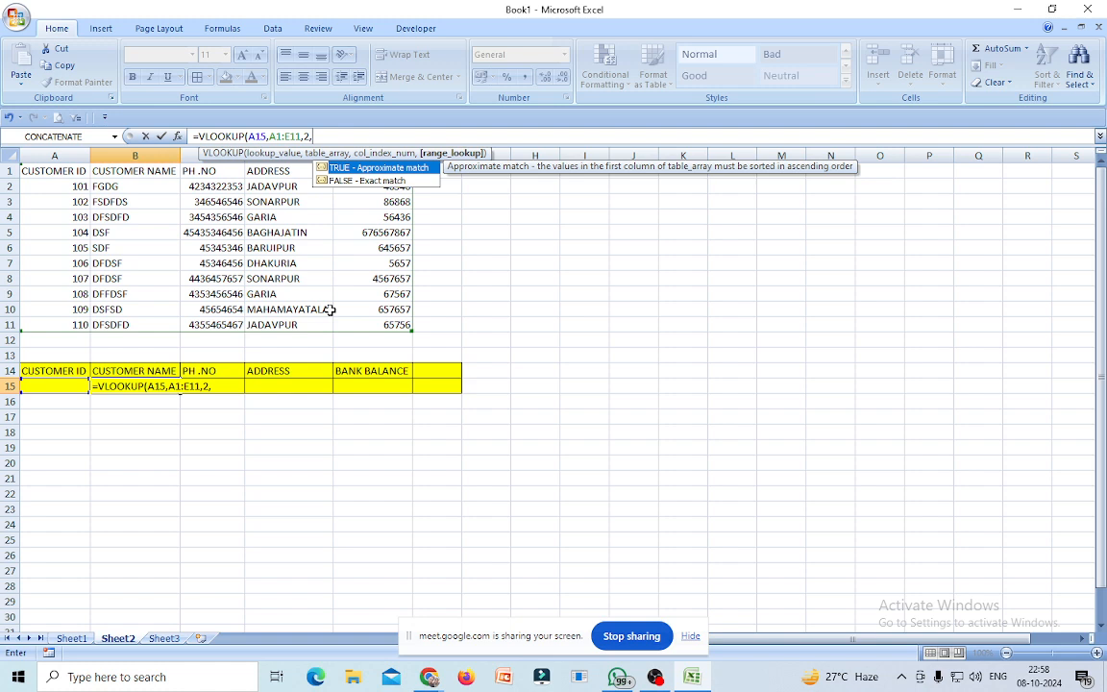
pyautogui.doubleClick(339, 179)
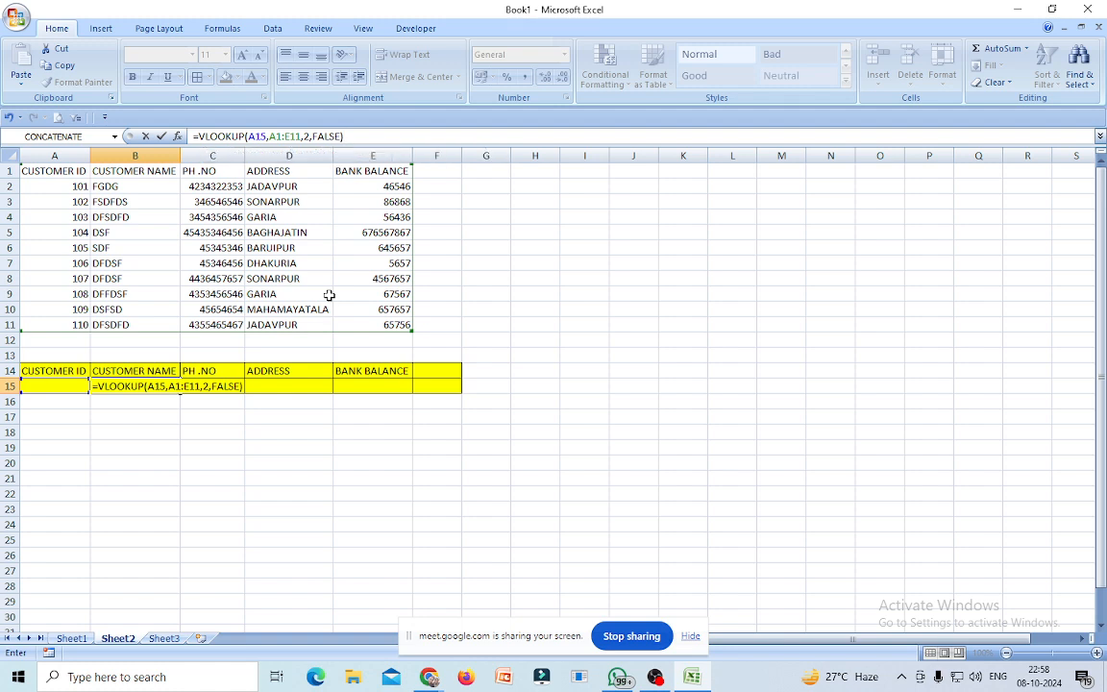
pyautogui.press('Return')
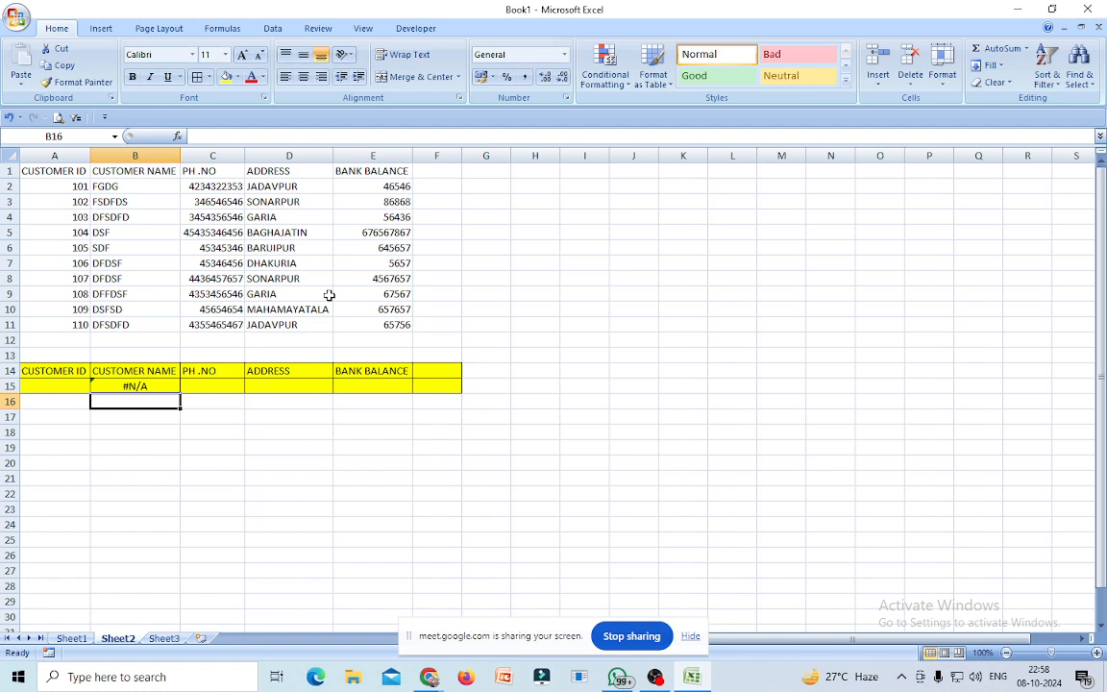
# Enter customer ID 105 in A15 so B15 returns the name SDF.
pyautogui.click(60, 385)
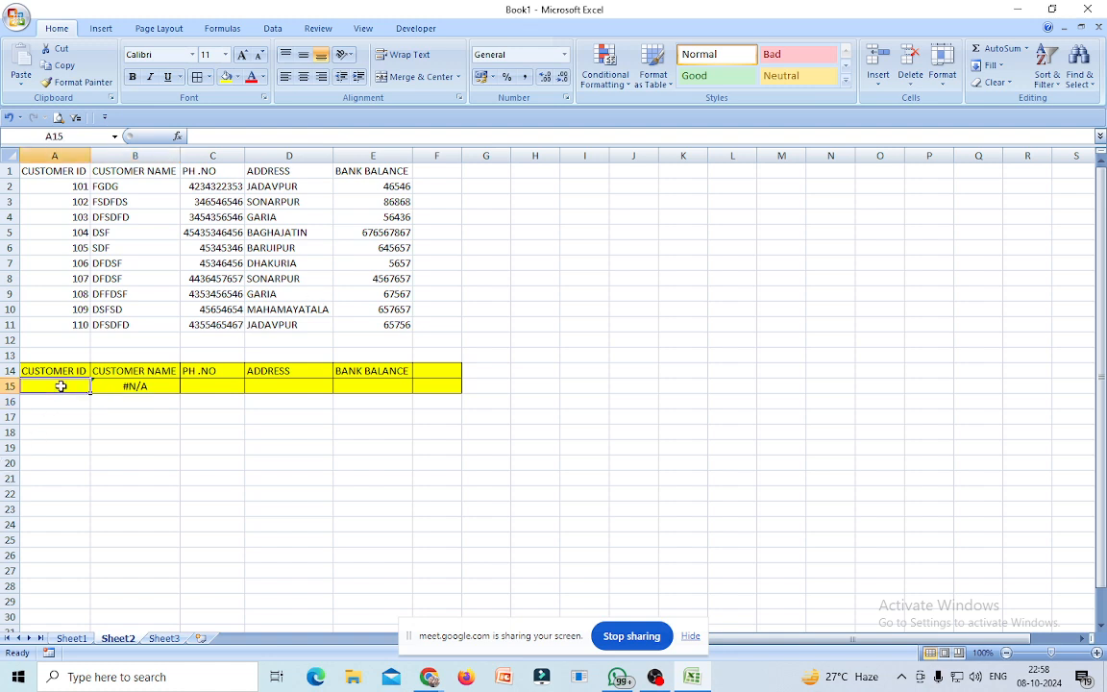
pyautogui.write('1')
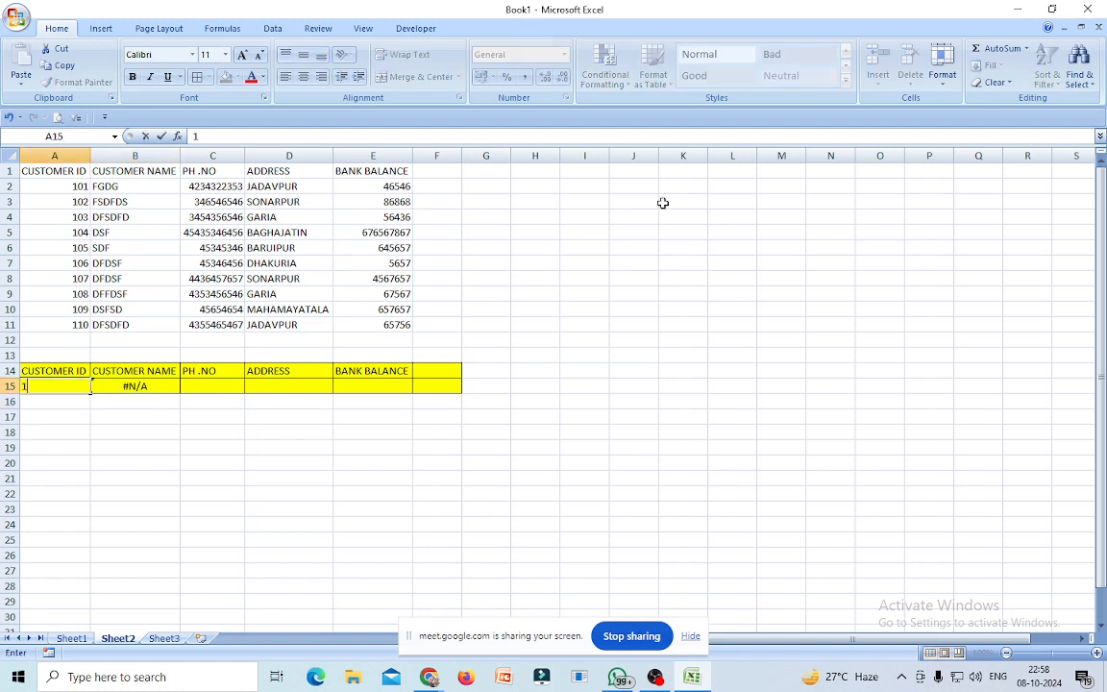
pyautogui.write('05')
pyautogui.press('Return')
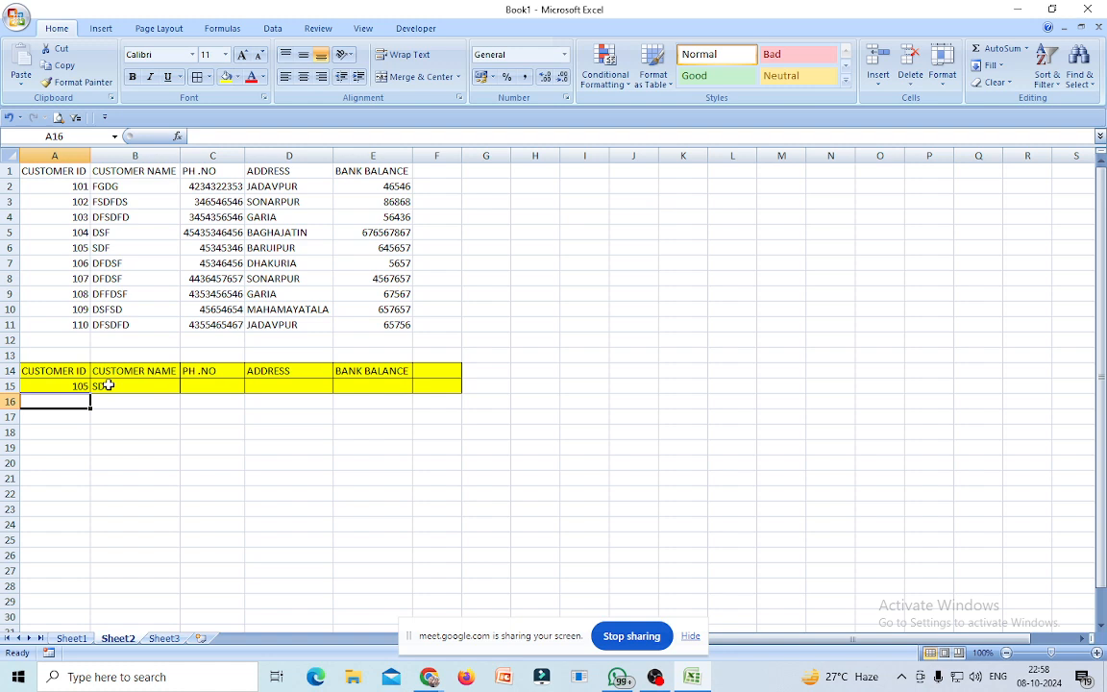
pyautogui.click(196, 381)
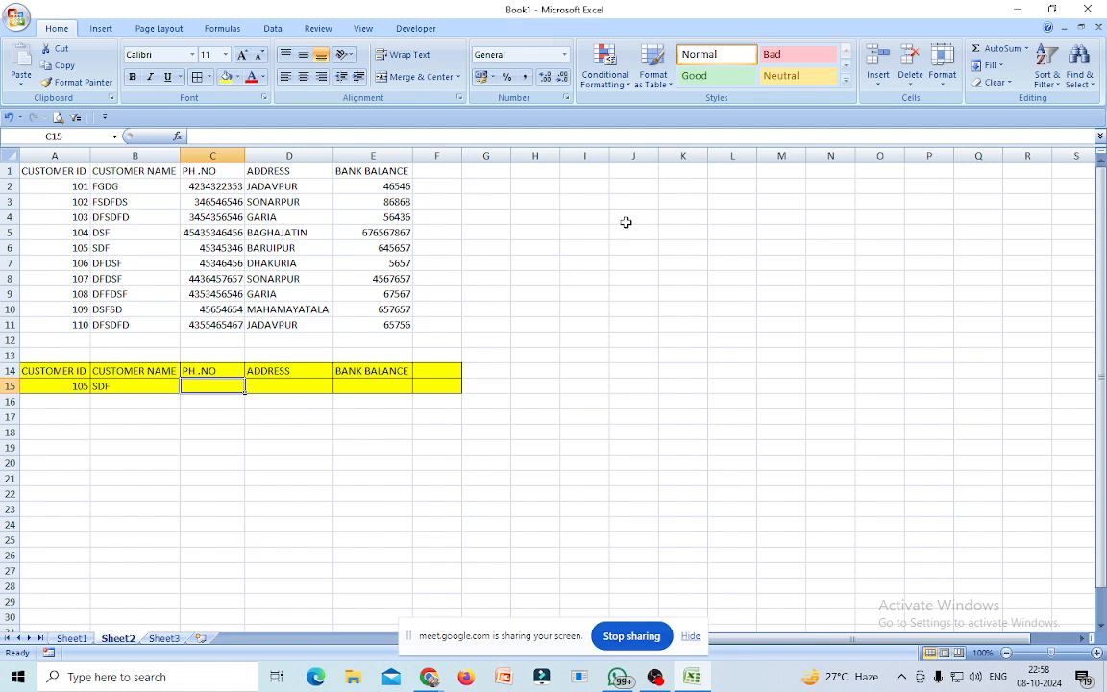
# Enter =VLOOKUP(A15,A1:E11,3,0) in C15 to return phone number 45345346.
pyautogui.write('=')
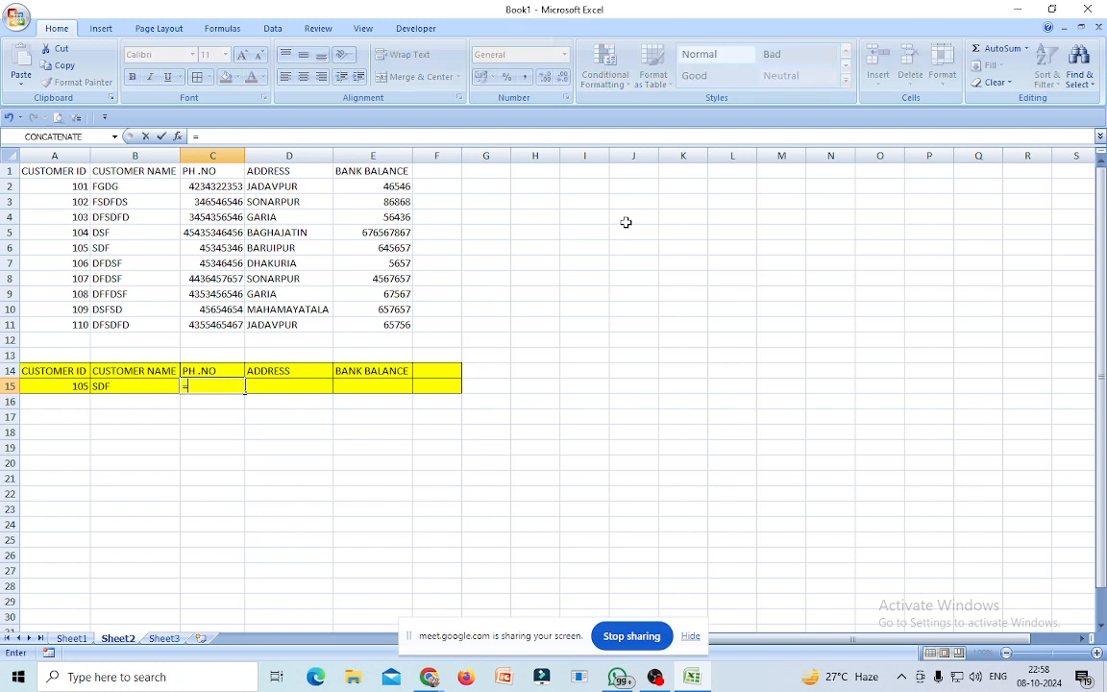
pyautogui.write('VLO')
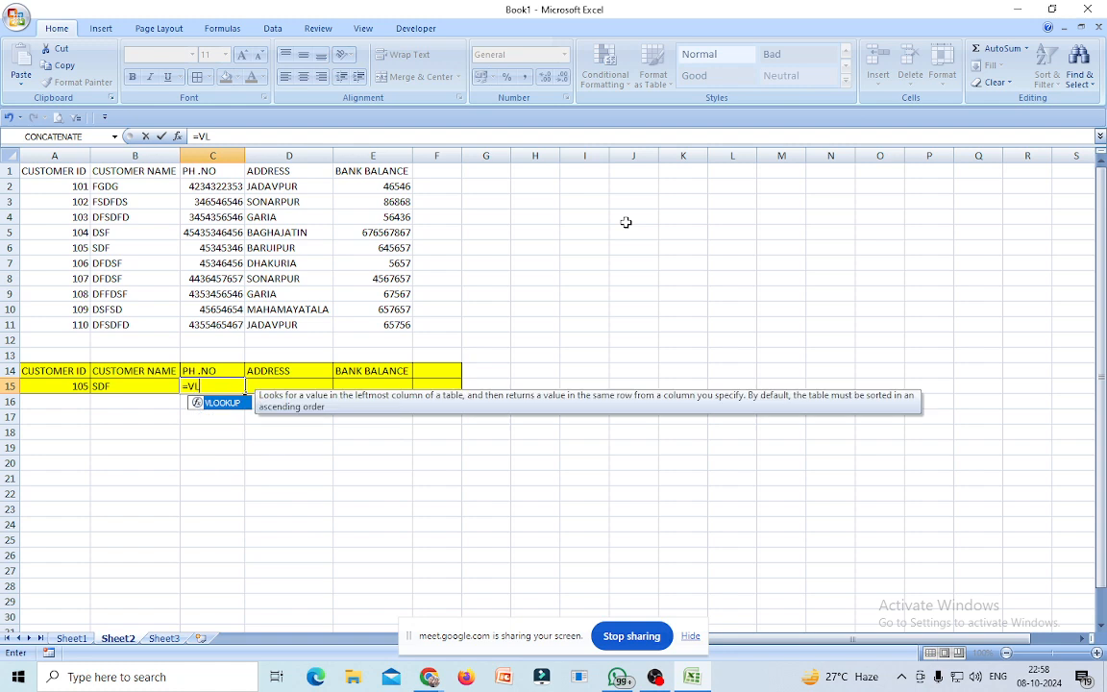
pyautogui.doubleClick(223, 402)
pyautogui.click(81, 385)
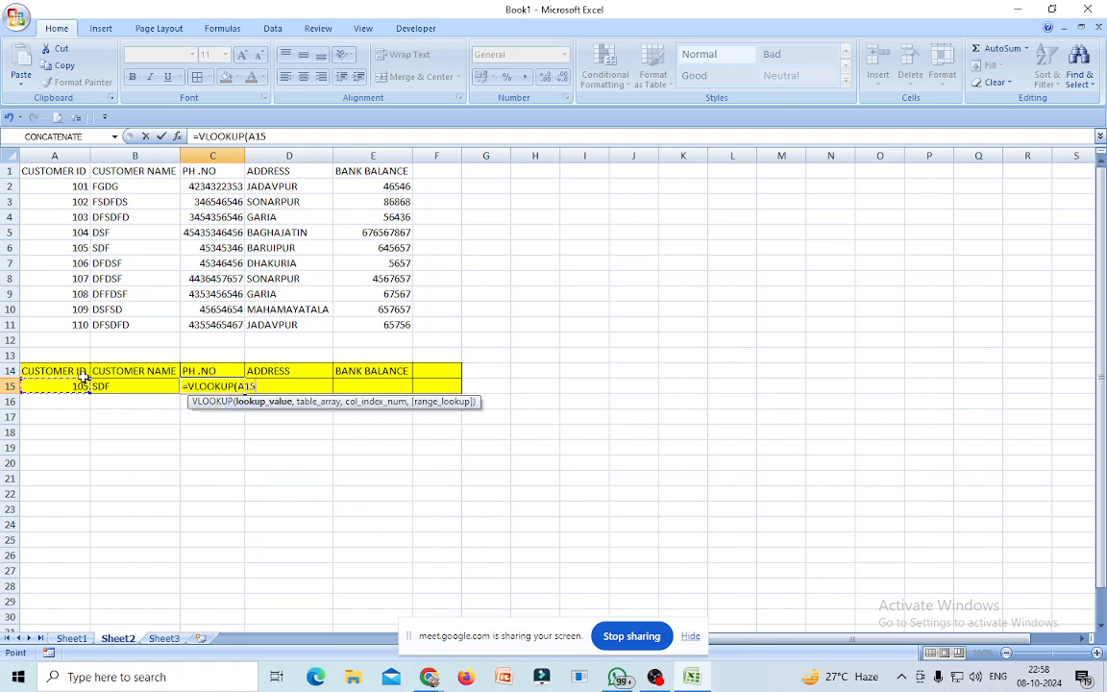
pyautogui.write(',')
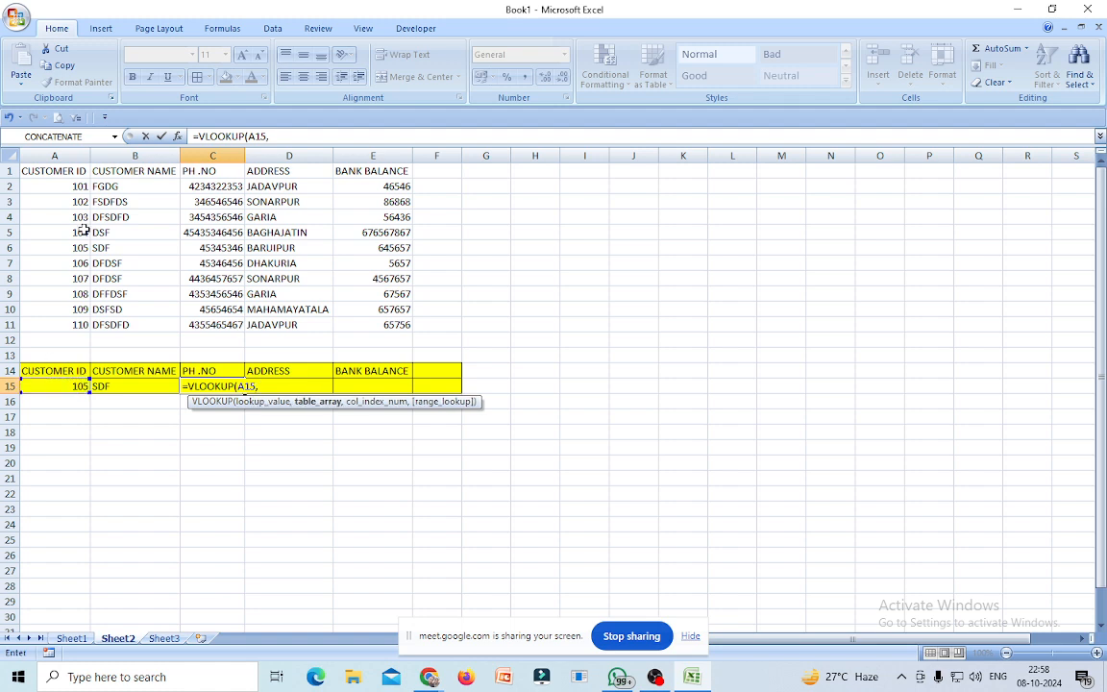
pyautogui.click(63, 171)
pyautogui.moveTo(63, 171); pyautogui.dragTo(371, 312)
pyautogui.write(',')
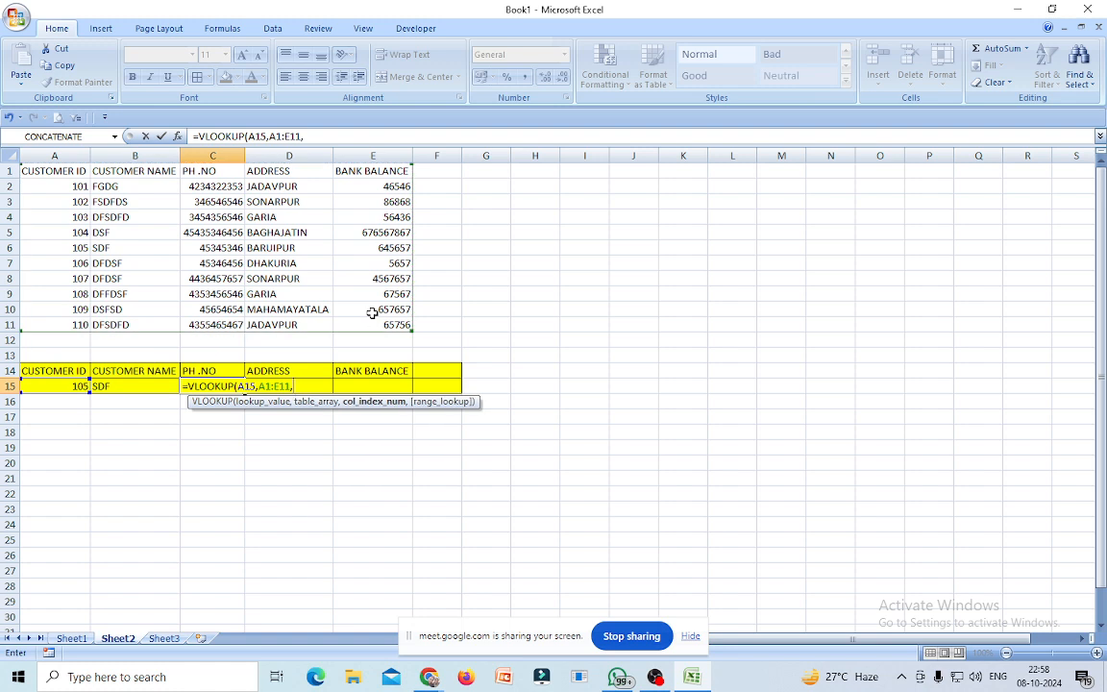
pyautogui.write('3,')
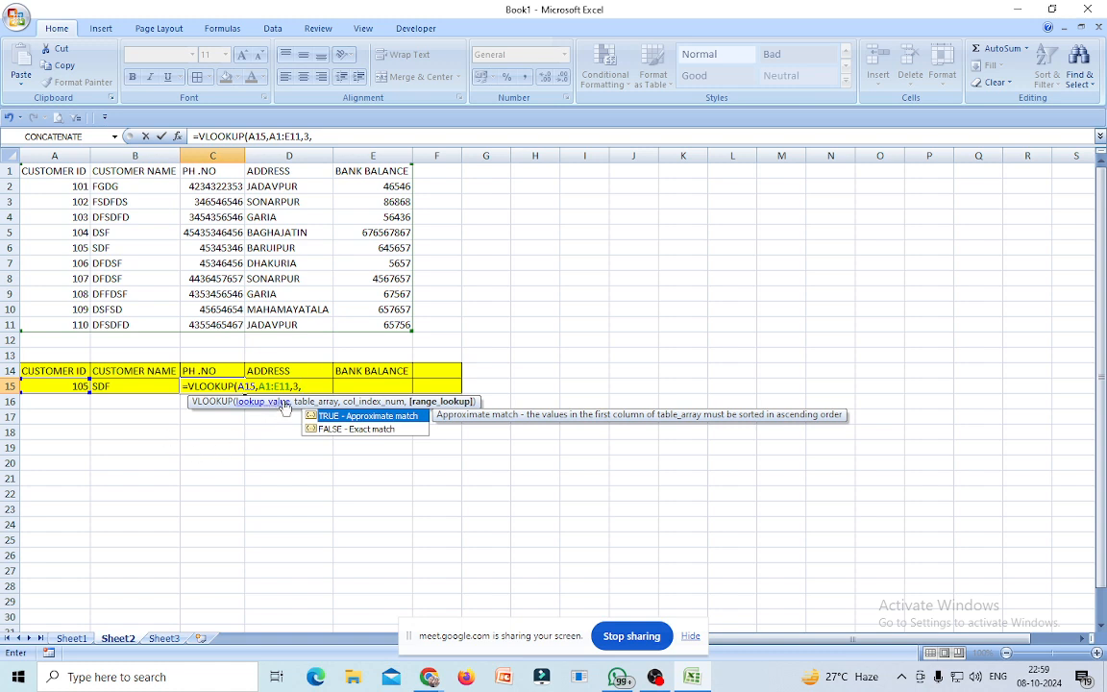
pyautogui.write('0)')
pyautogui.press('Return')
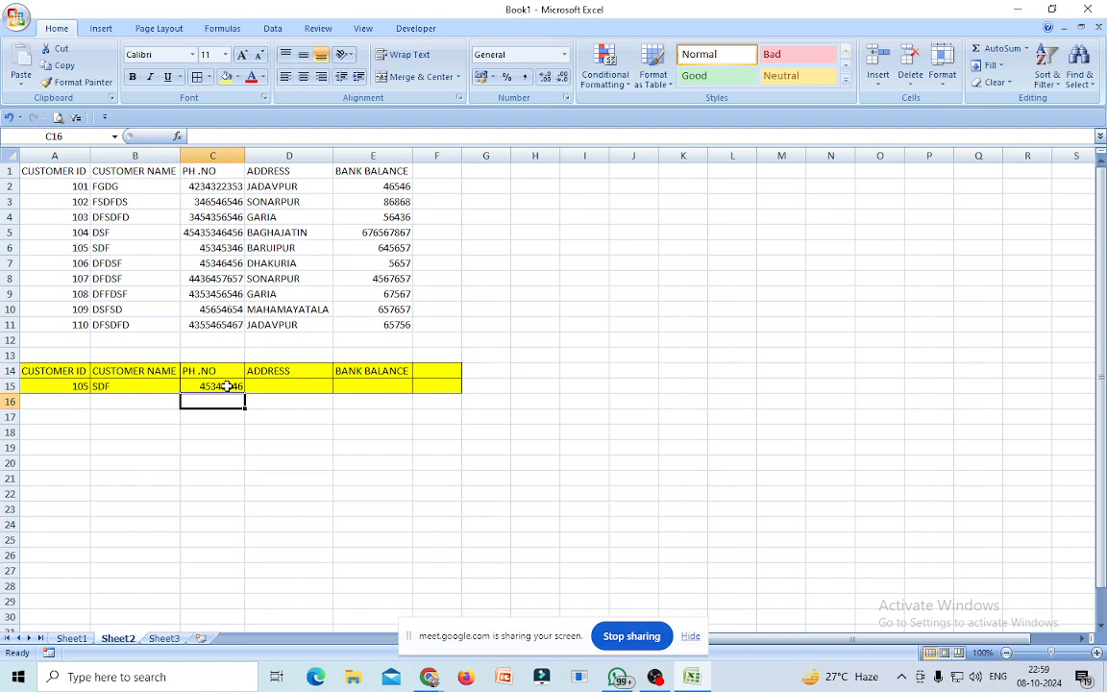
pyautogui.click(287, 389)
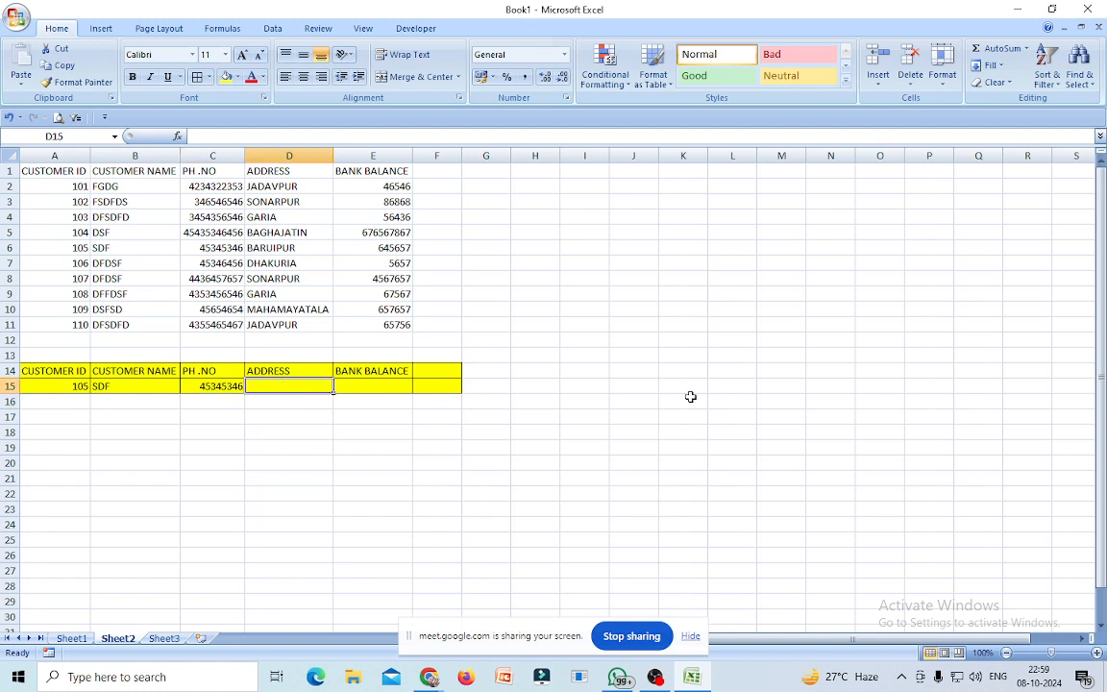
# Enter =VLOOKUP(A15,A1:E11,4,0) in D15 to return the address BARUIPUR.
pyautogui.write('=VLOO')
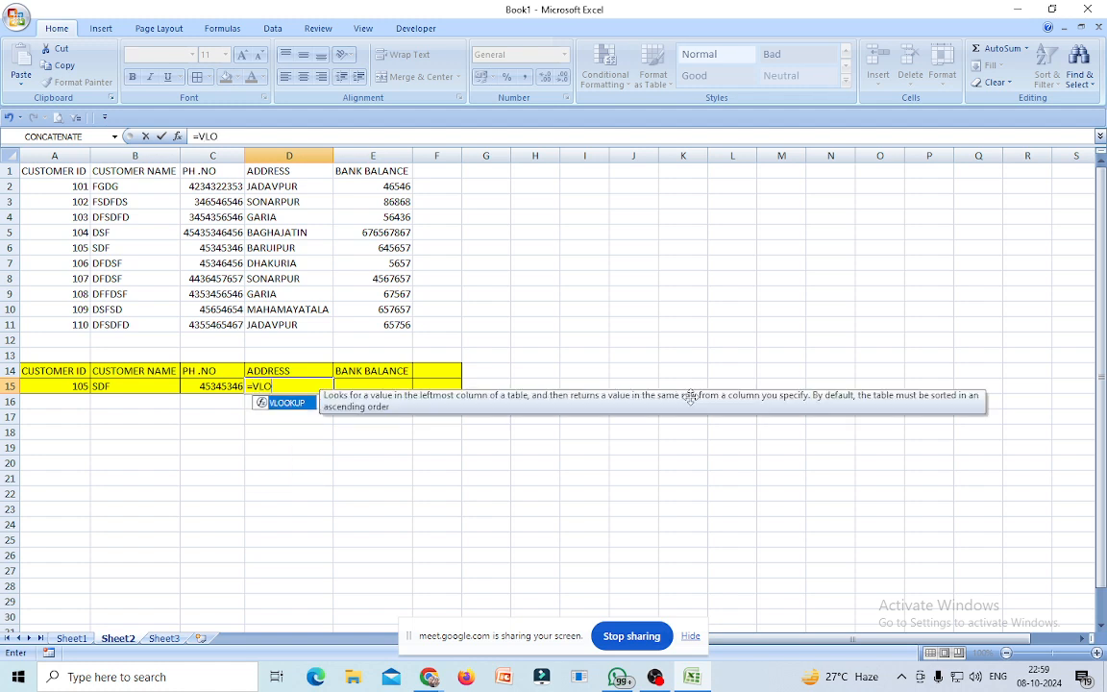
pyautogui.doubleClick(287, 403)
pyautogui.click(51, 385)
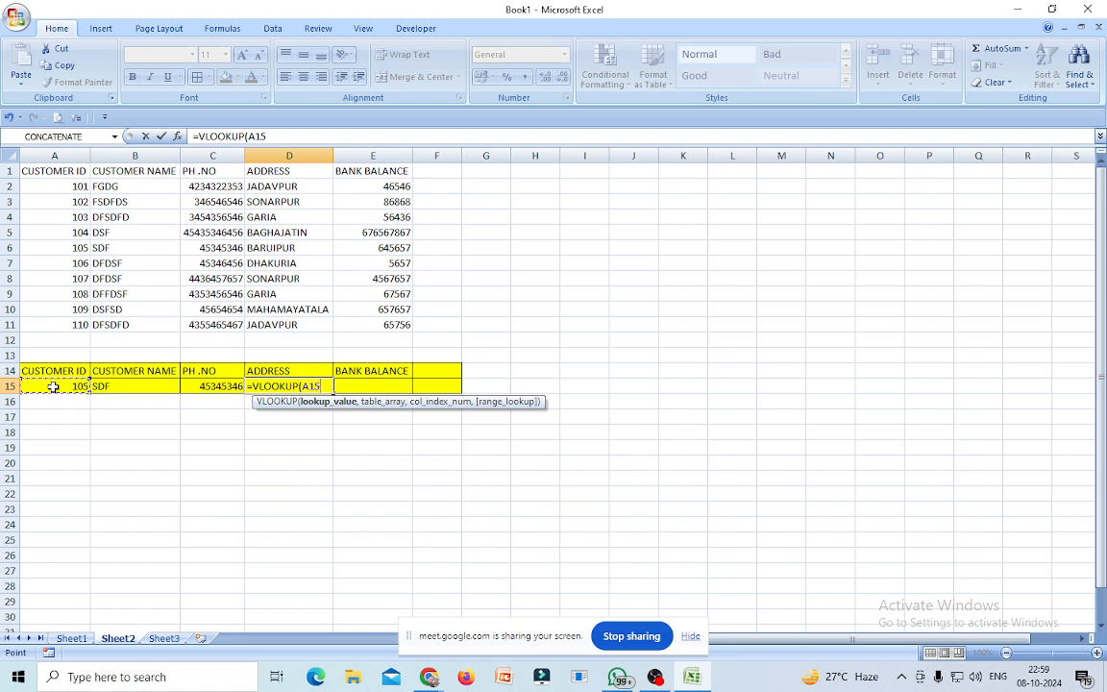
pyautogui.write(',')
pyautogui.moveTo(44, 171); pyautogui.dragTo(371, 324)
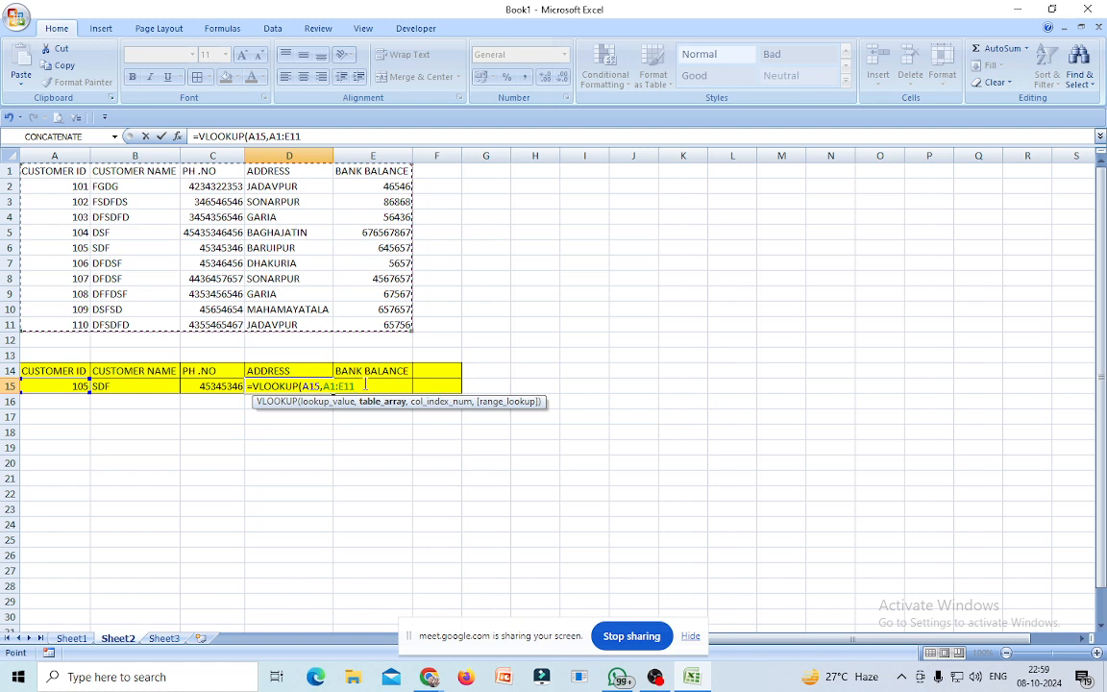
pyautogui.write(',')
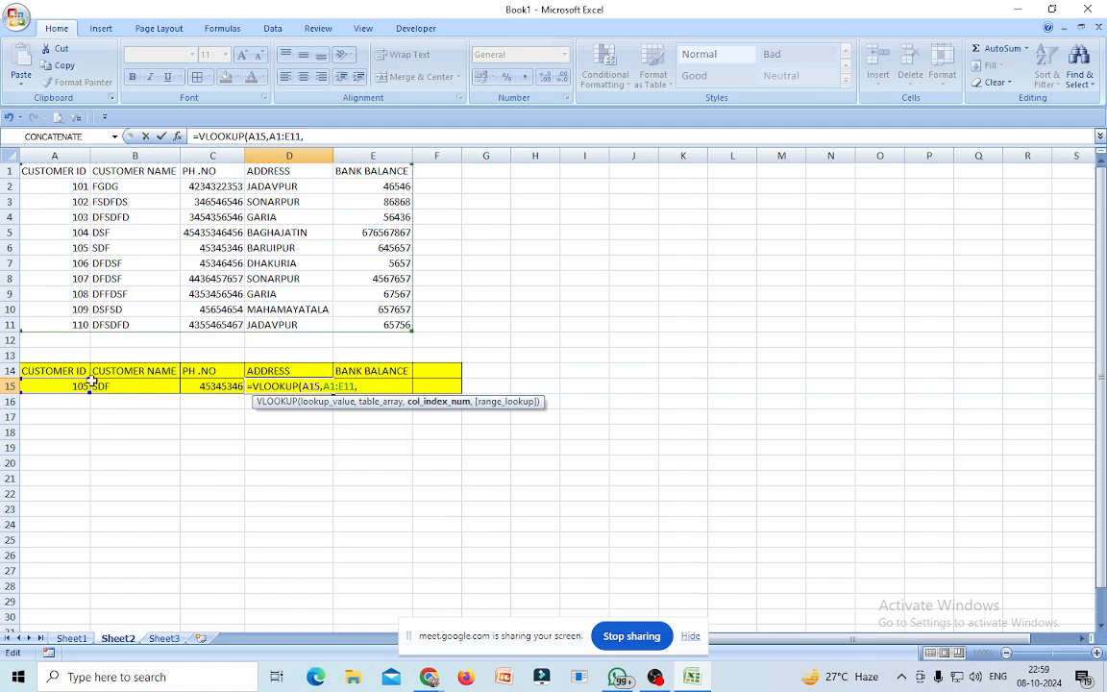
pyautogui.write('4,0')
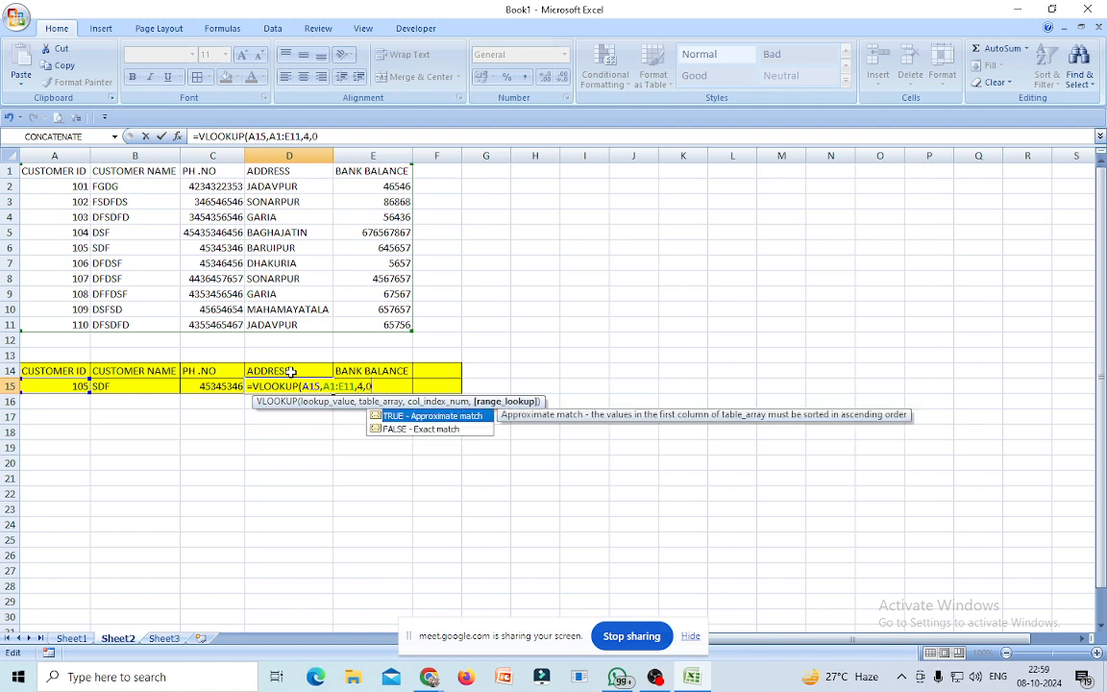
pyautogui.write(')')
pyautogui.press('Return')
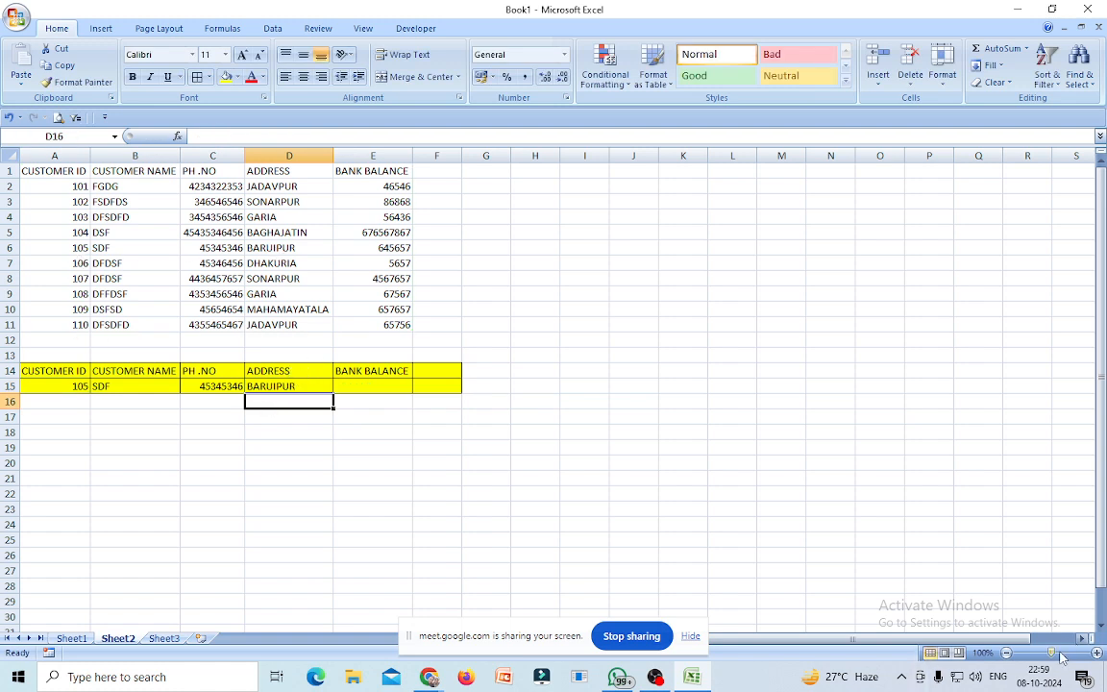
# Zoom in, then enter =VLOOKUP(A15,A1:E11,5,0) in E15 to return balance 645657.
pyautogui.moveTo(1054, 655); pyautogui.dragTo(1061, 654)
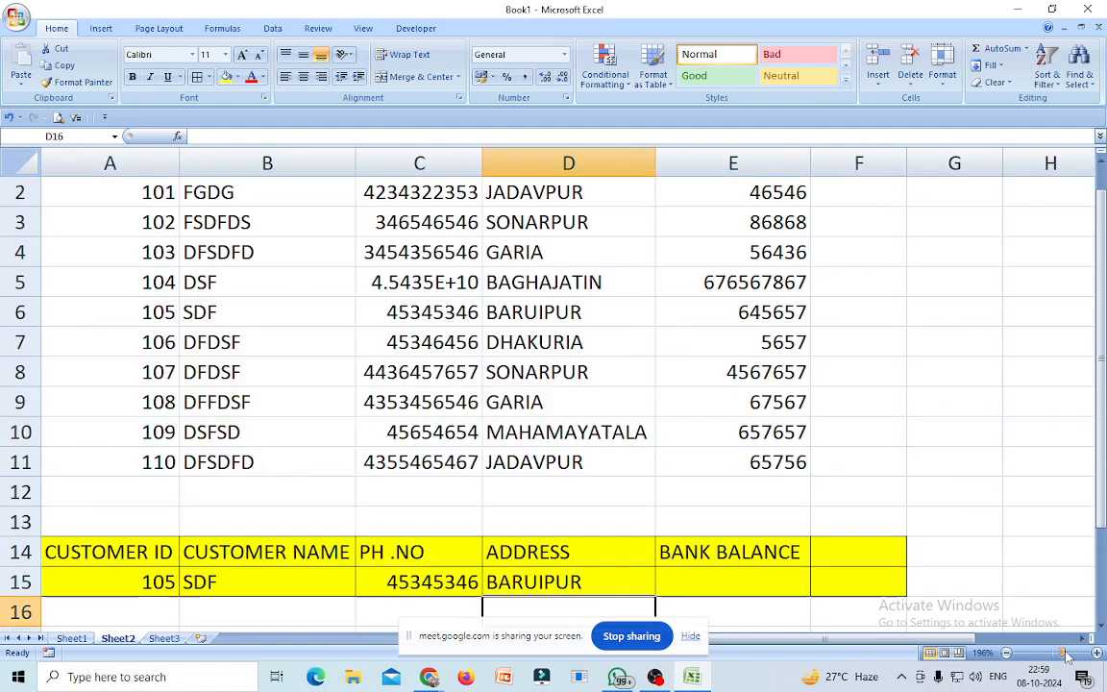
pyautogui.scroll(-2, 940, 471)
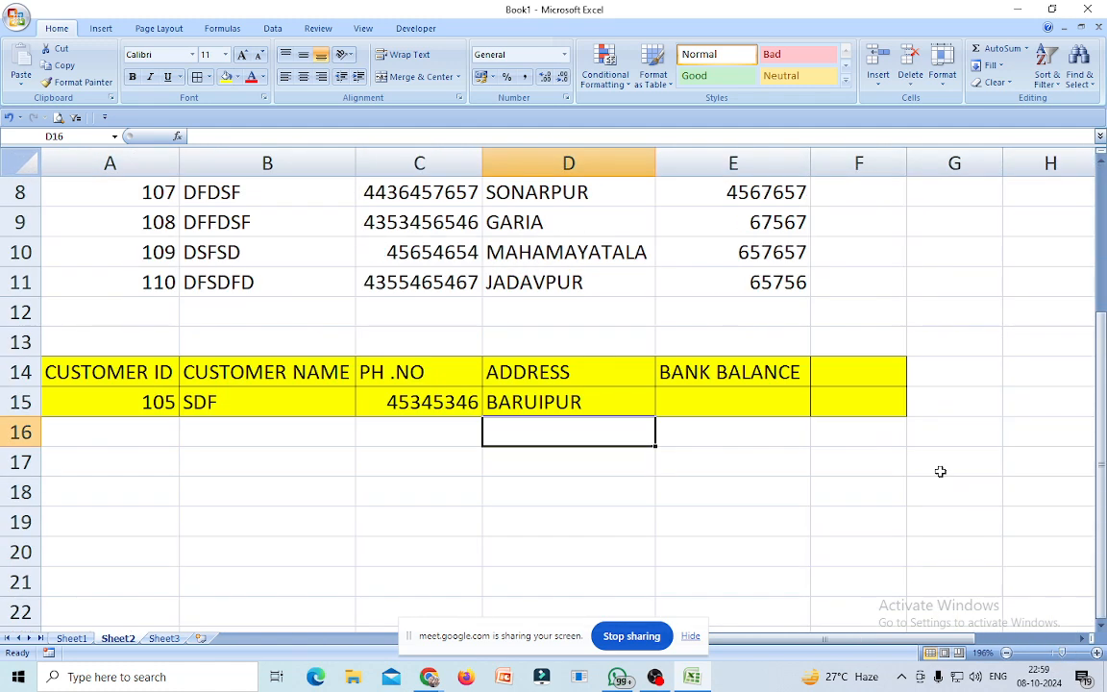
pyautogui.click(716, 404)
pyautogui.write('=')
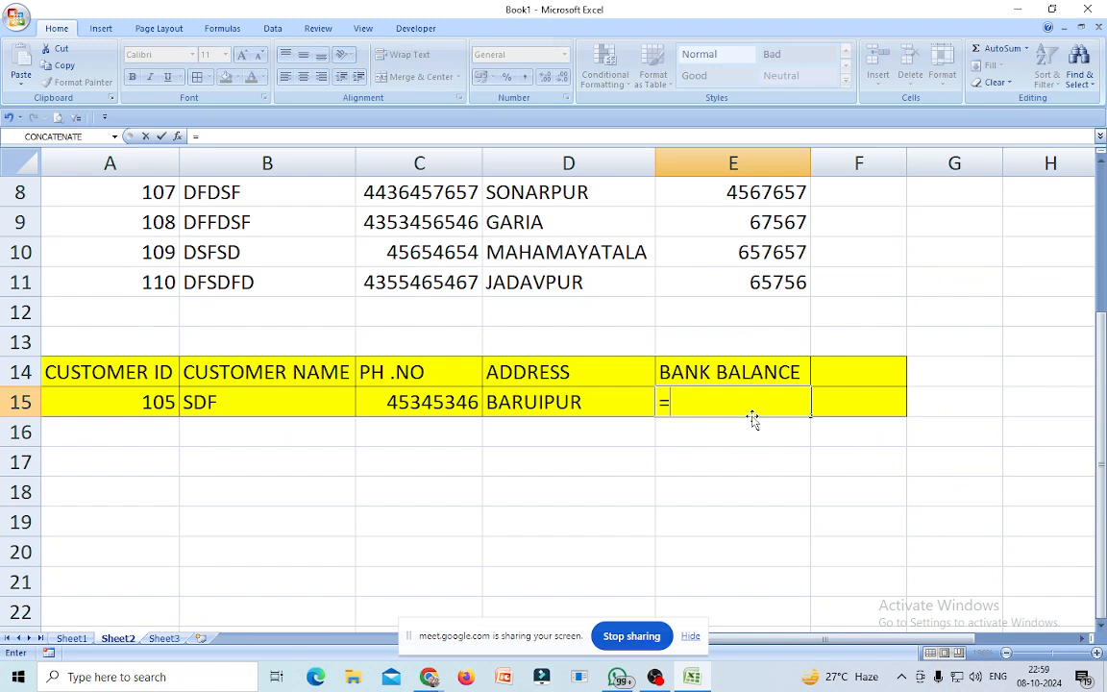
pyautogui.write('VLOO')
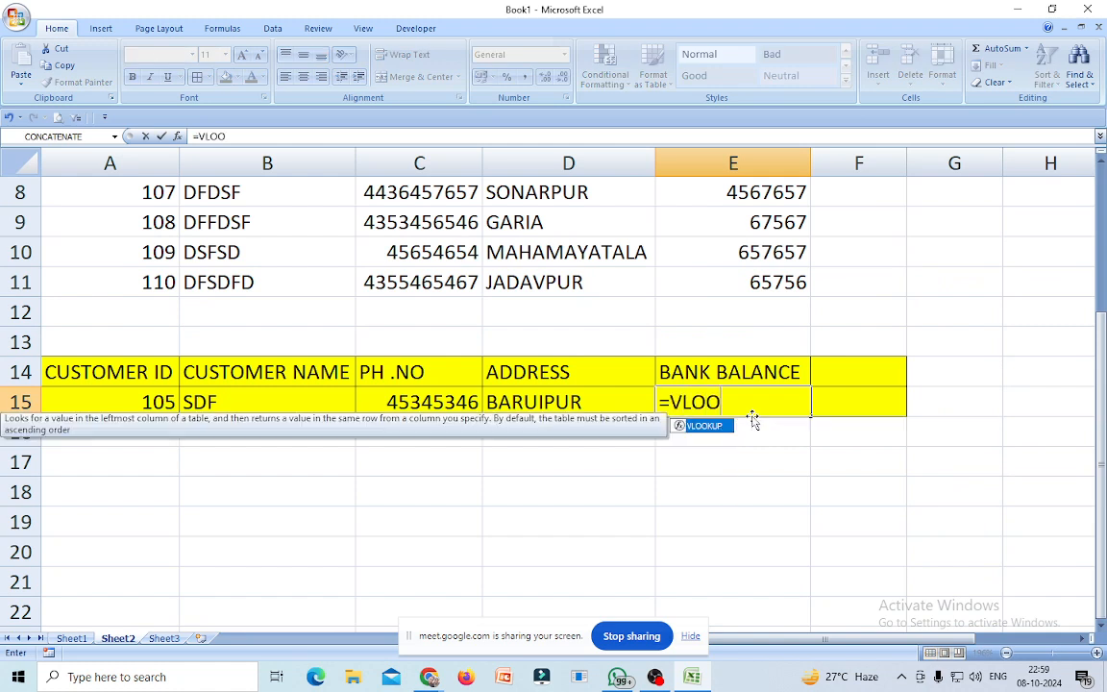
pyautogui.doubleClick(701, 426)
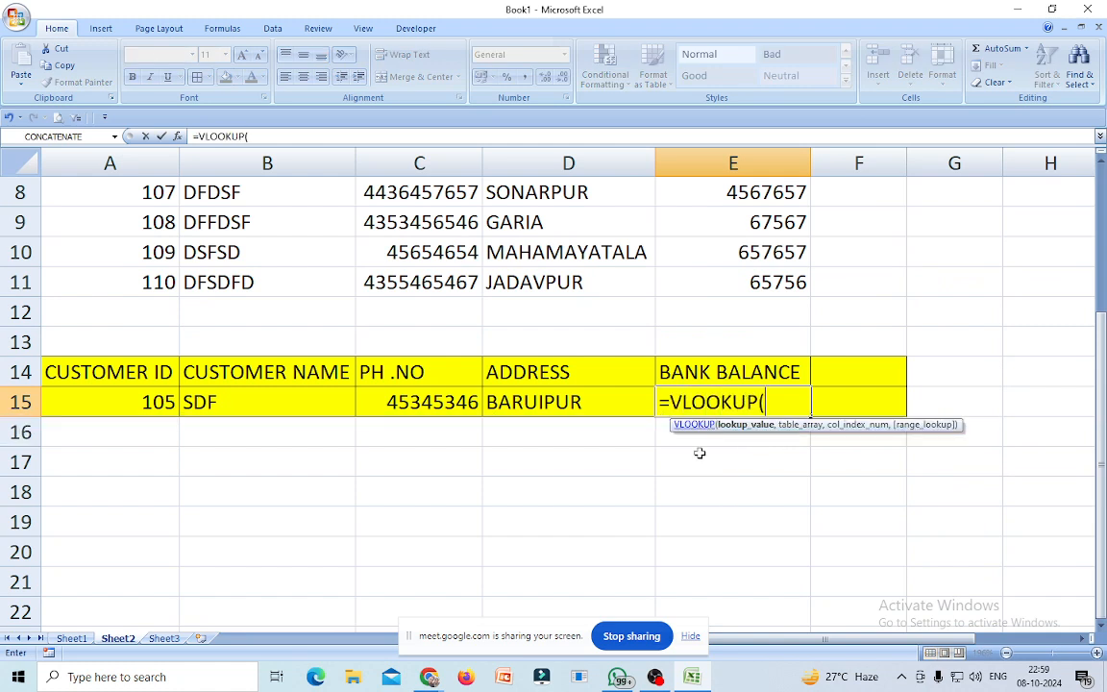
pyautogui.click(147, 401)
pyautogui.write(',')
pyautogui.scroll(3, 147, 402)
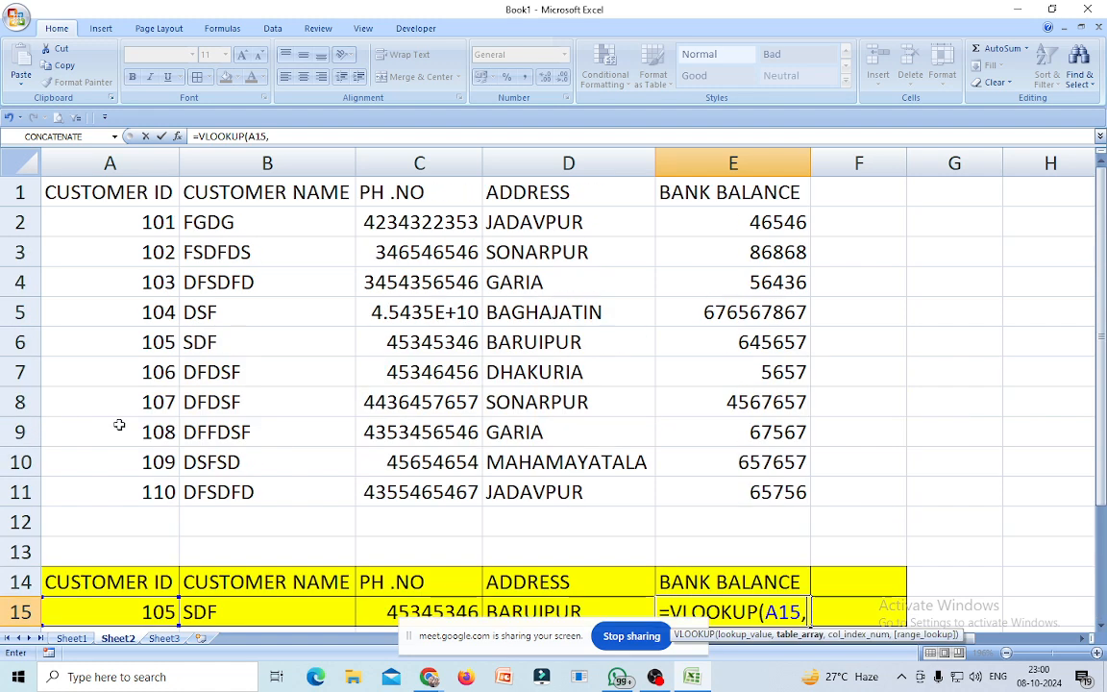
pyautogui.click(75, 193)
pyautogui.moveTo(75, 192); pyautogui.dragTo(709, 480)
pyautogui.scroll(-1, 580, 464)
pyautogui.scroll(-1, 580, 465)
pyautogui.write(',')
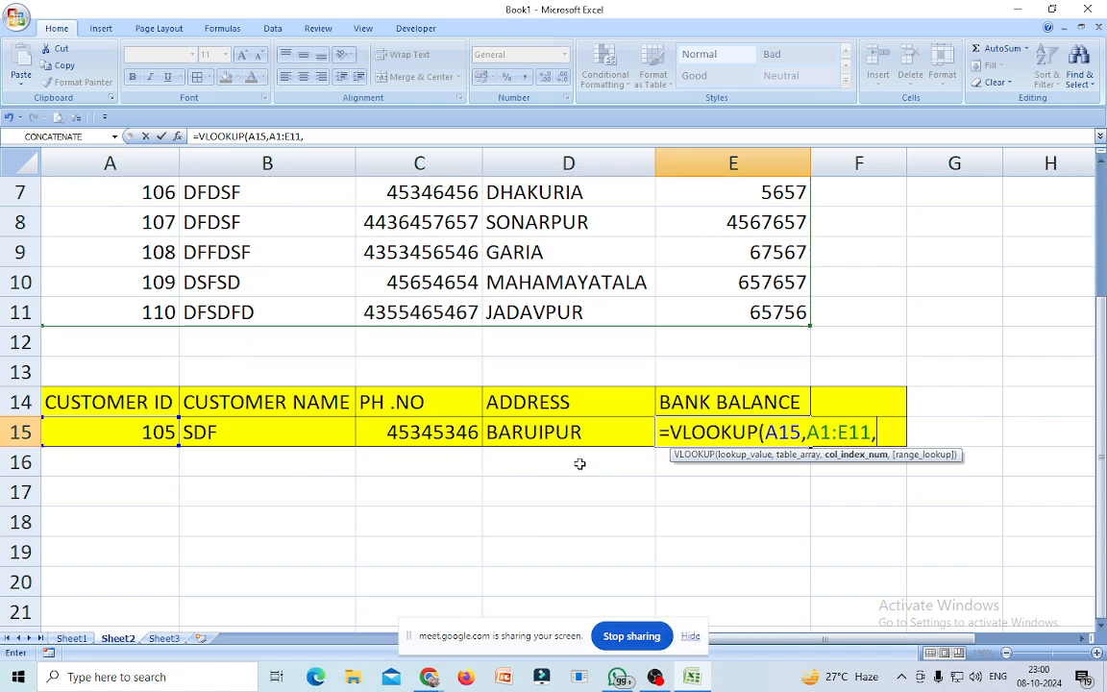
pyautogui.write('5,0)')
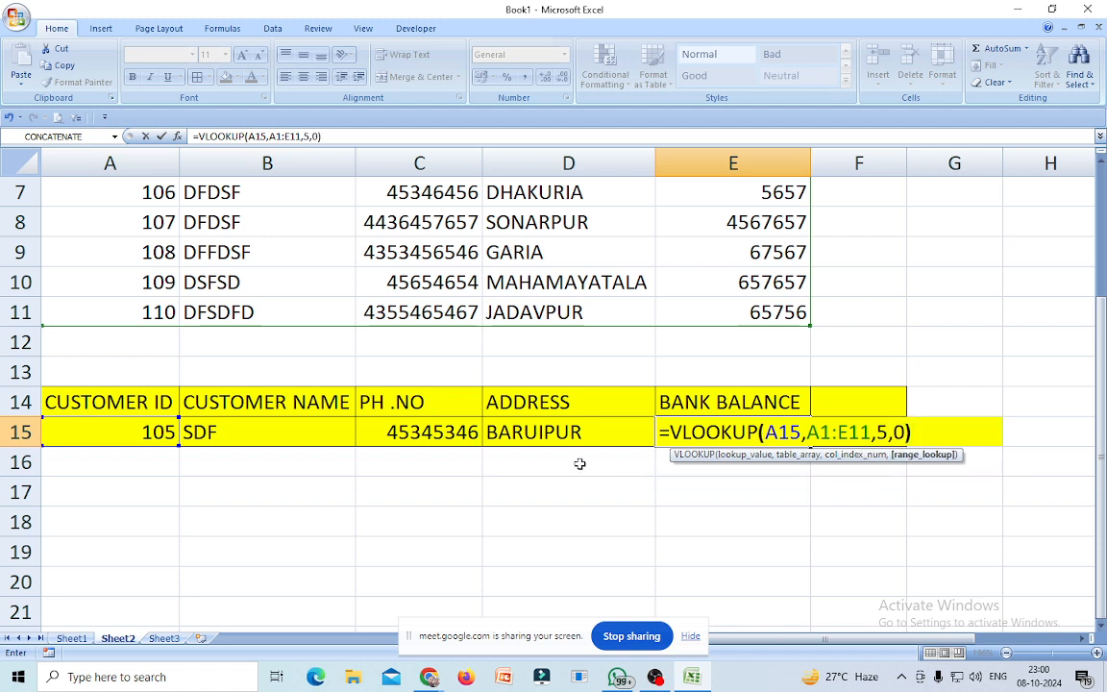
pyautogui.press('Return')
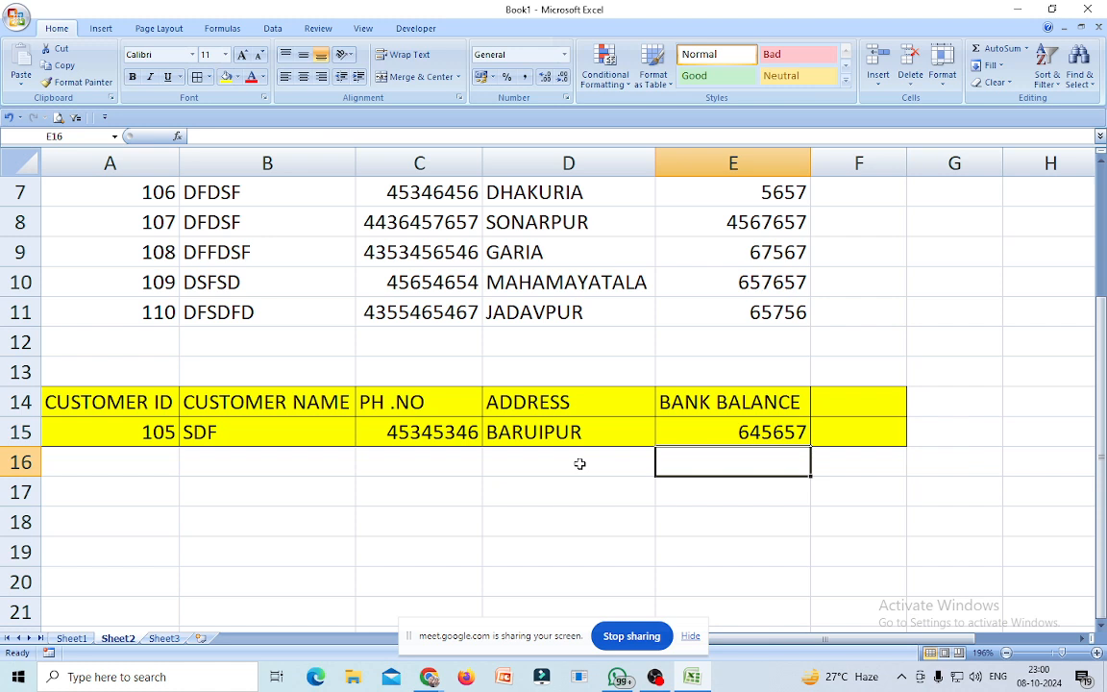
pyautogui.scroll(2, 242, 473)
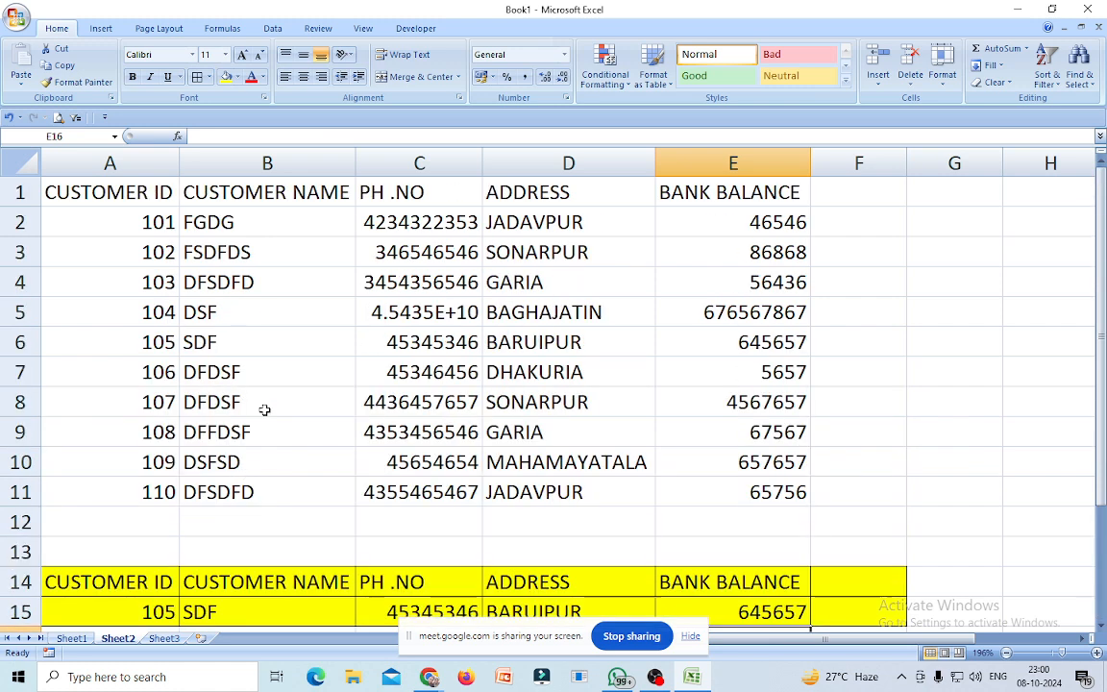
# Enter customer ID 108 in A15 to test the lookup row.
pyautogui.scroll(-1, 93, 492)
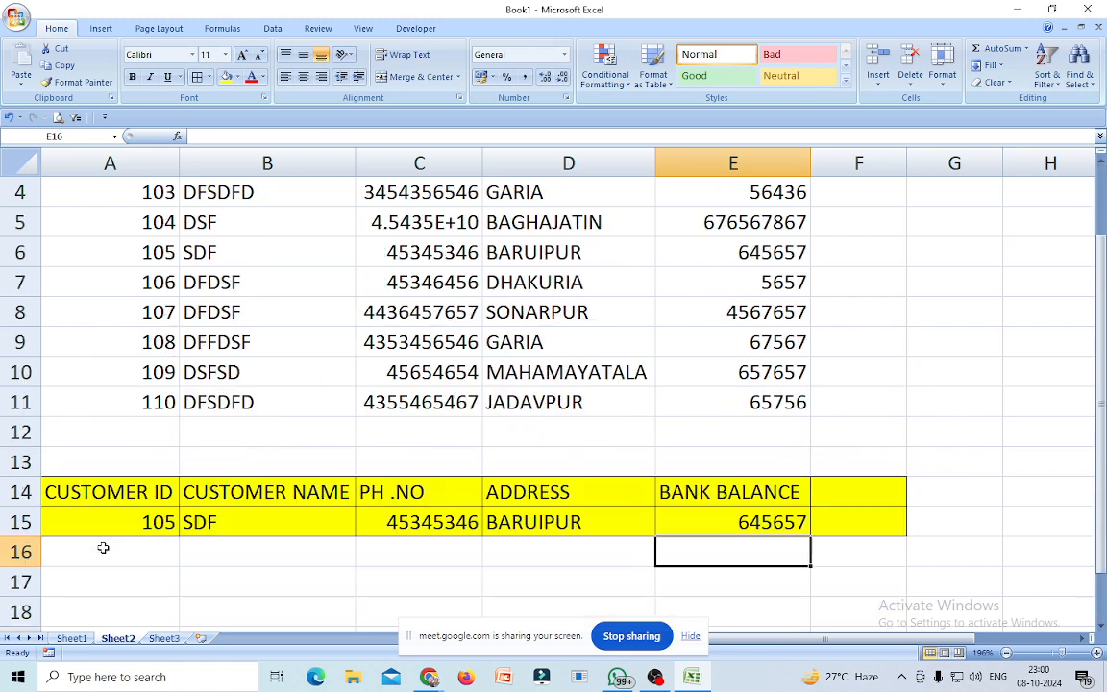
pyautogui.click(147, 522)
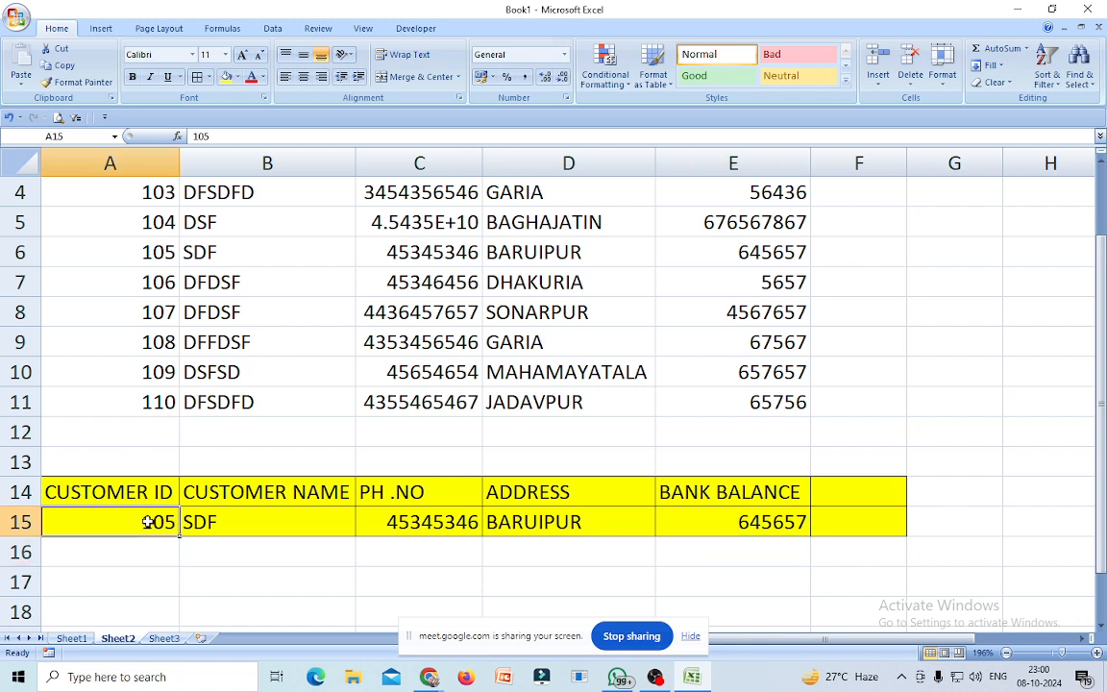
pyautogui.write('108')
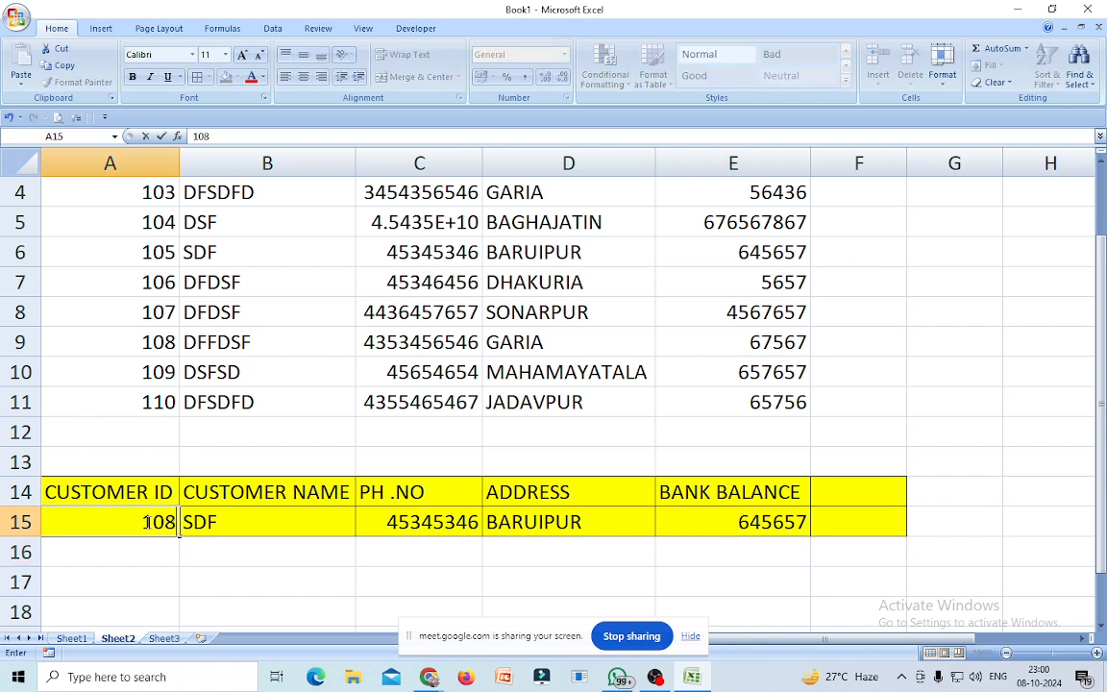
pyautogui.press('Return')
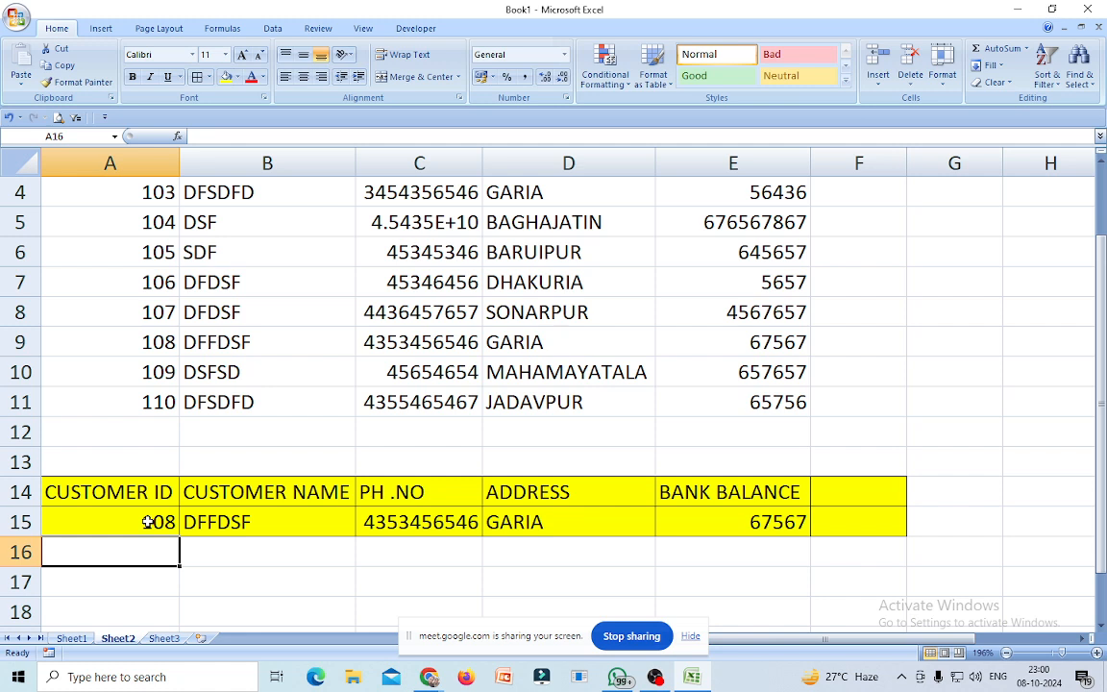
# Change A15 to customer ID 110, showing DFSDFD, JADAVPUR and balance 65756.
pyautogui.click(153, 522)
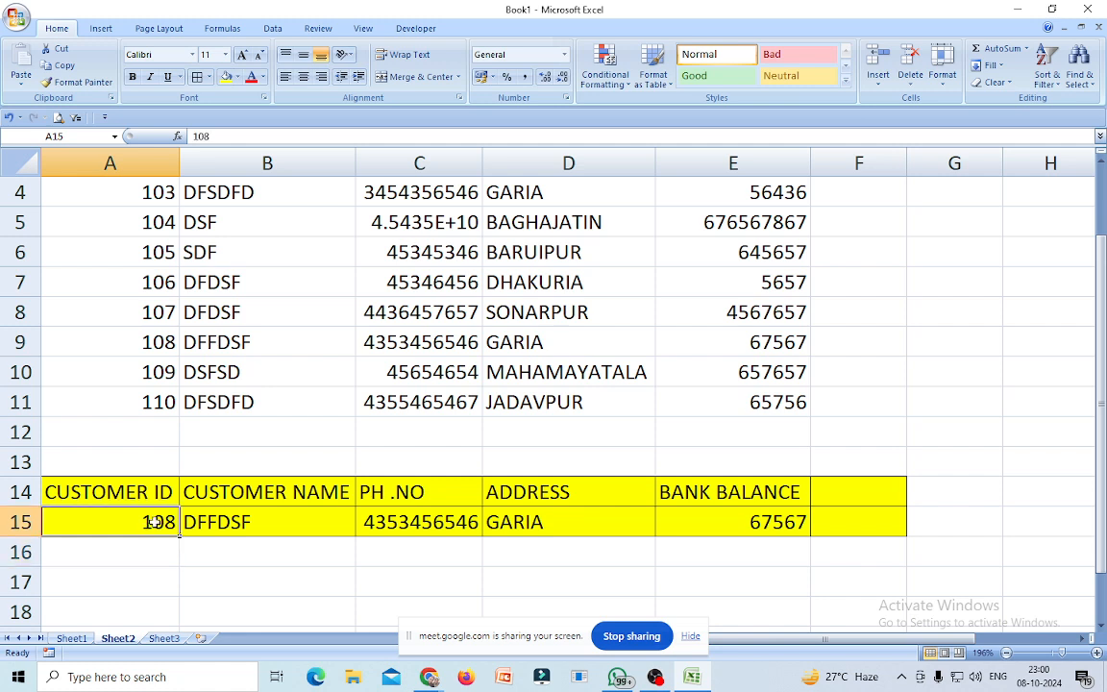
pyautogui.write('10')
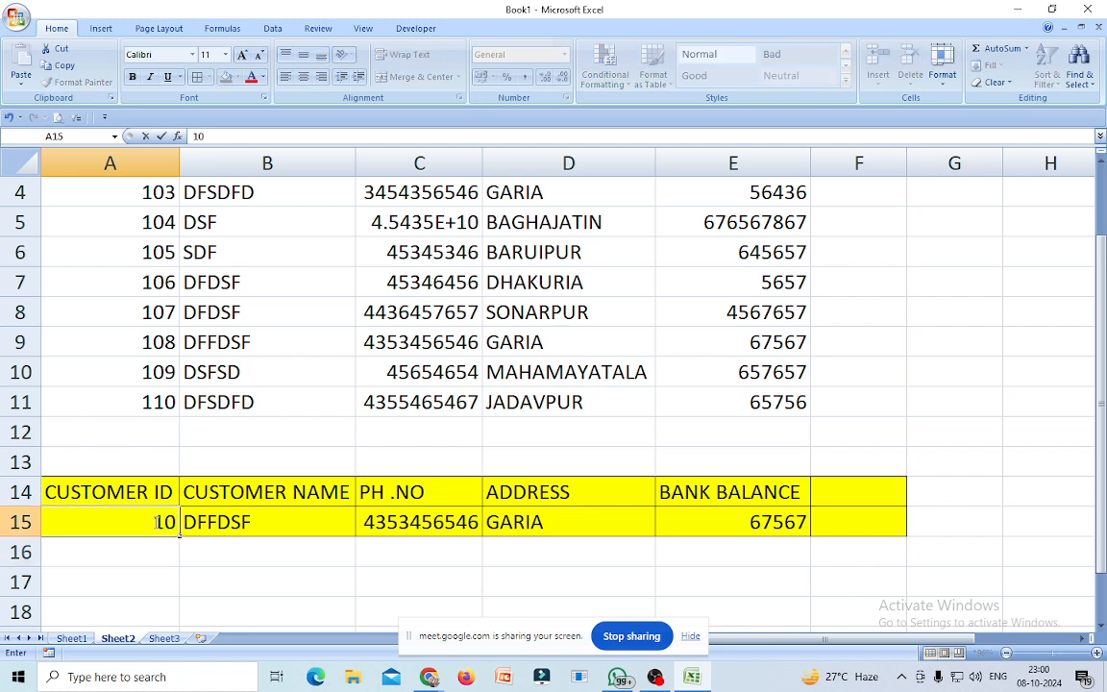
pyautogui.press('BackSpace')
pyautogui.write('10')
pyautogui.press('Return')
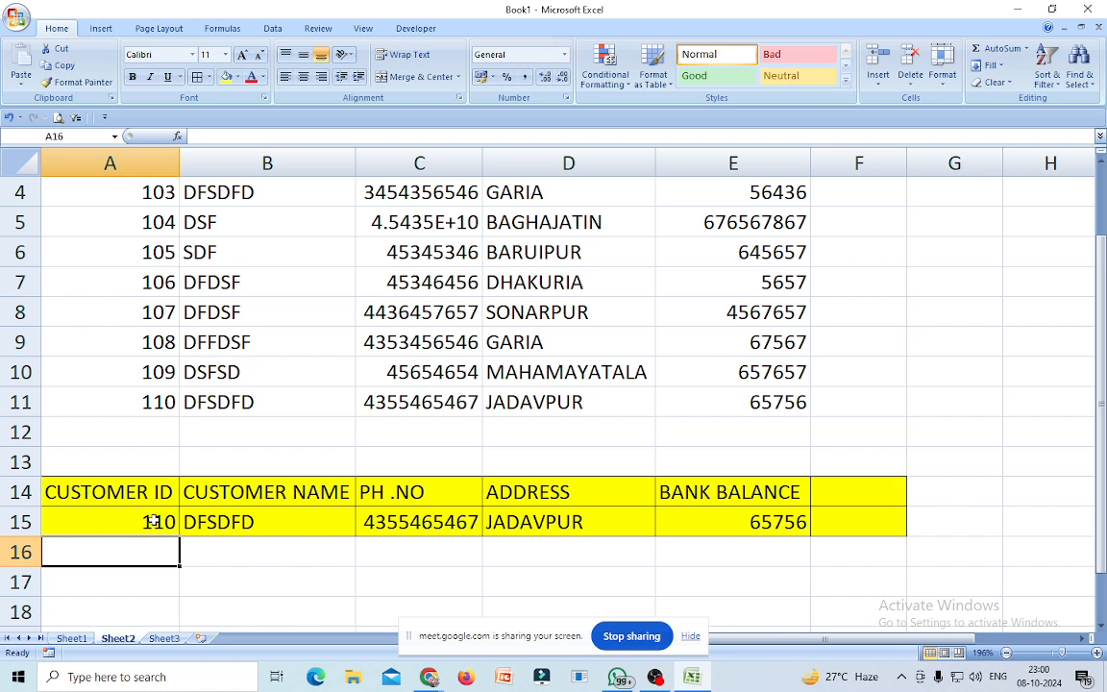
pyautogui.click(154, 522)
pyautogui.scroll(1, 135, 605)
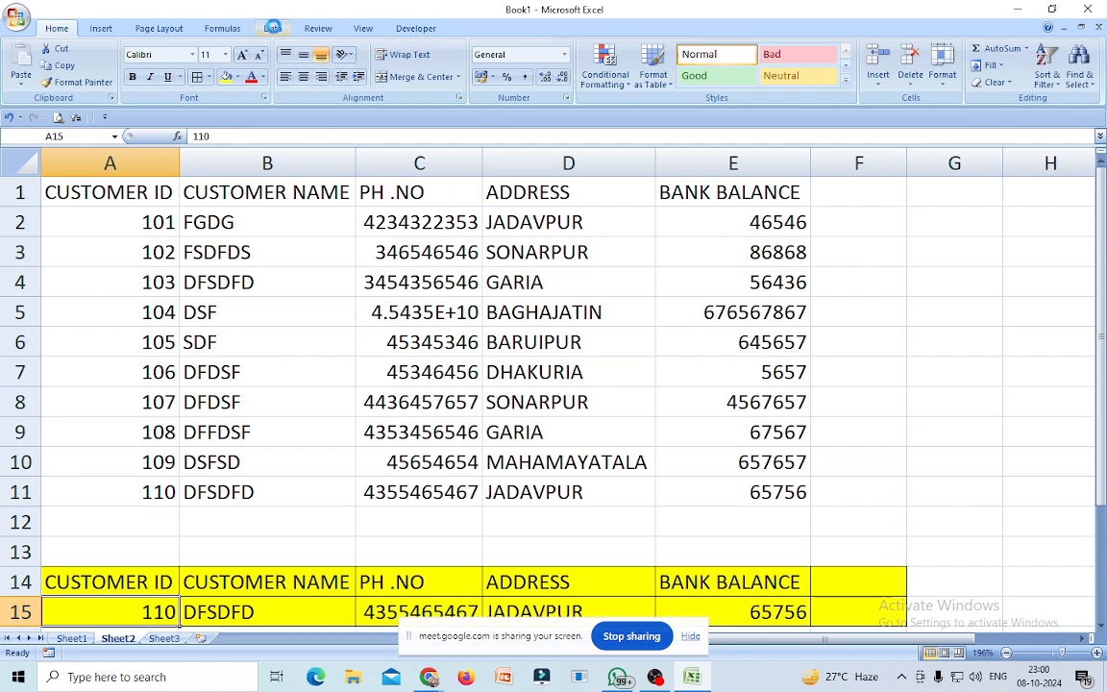
pyautogui.click(273, 28)
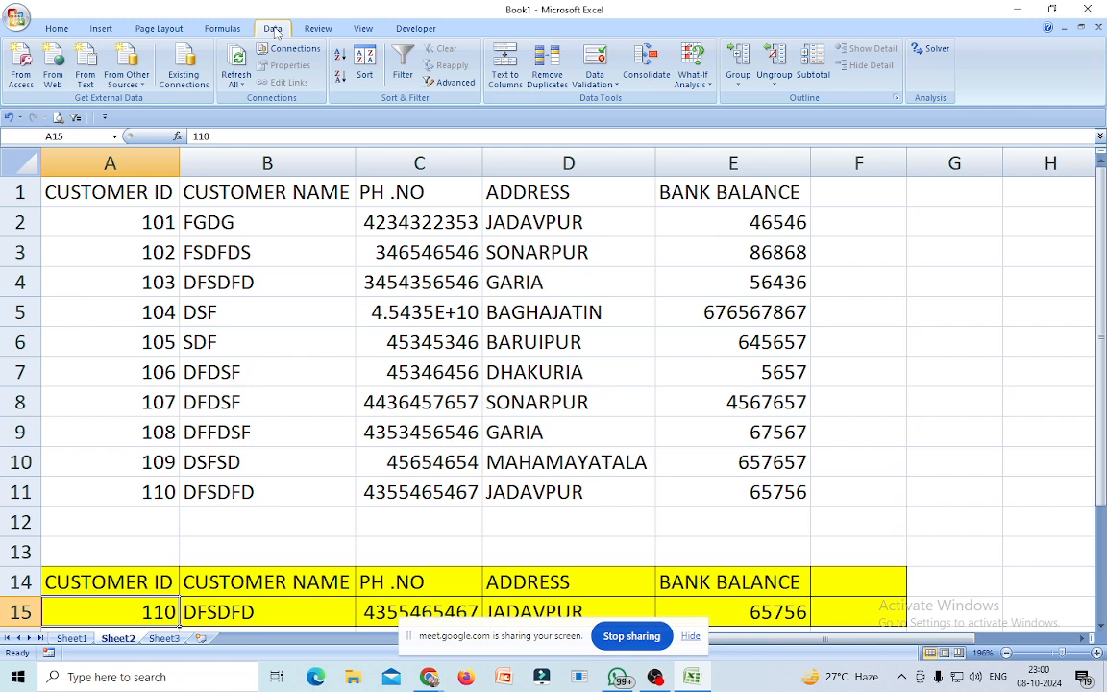
# Add List data validation to A15 with the customer IDs A2:A11 as source.
pyautogui.click(595, 81)
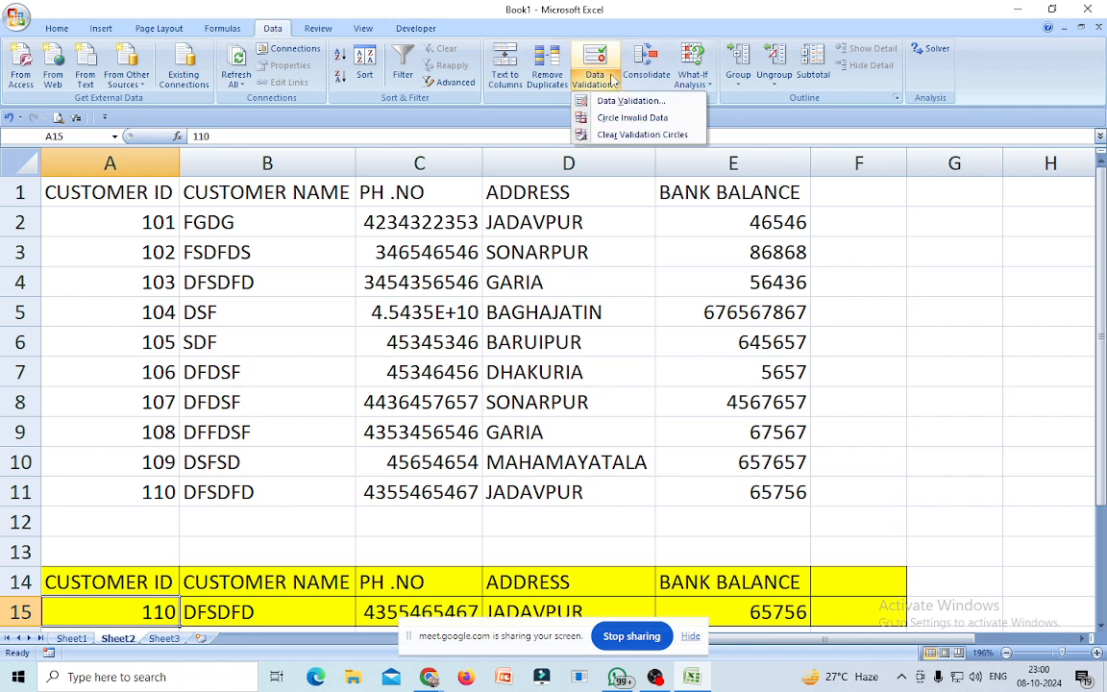
pyautogui.click(626, 104)
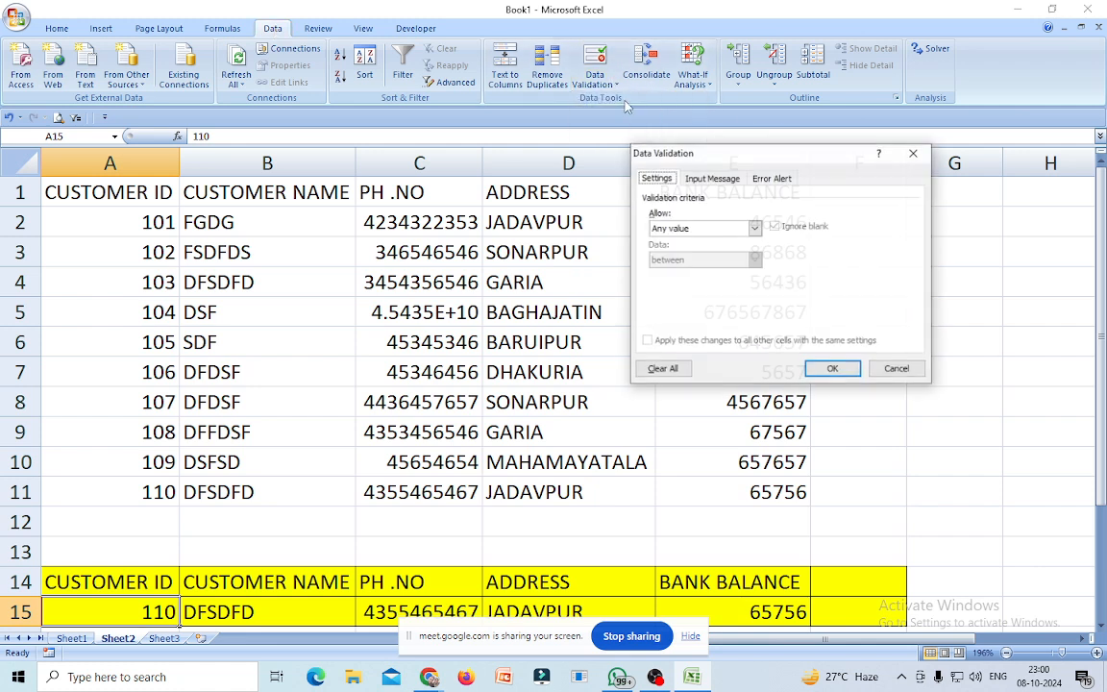
pyautogui.click(754, 228)
pyautogui.click(663, 272)
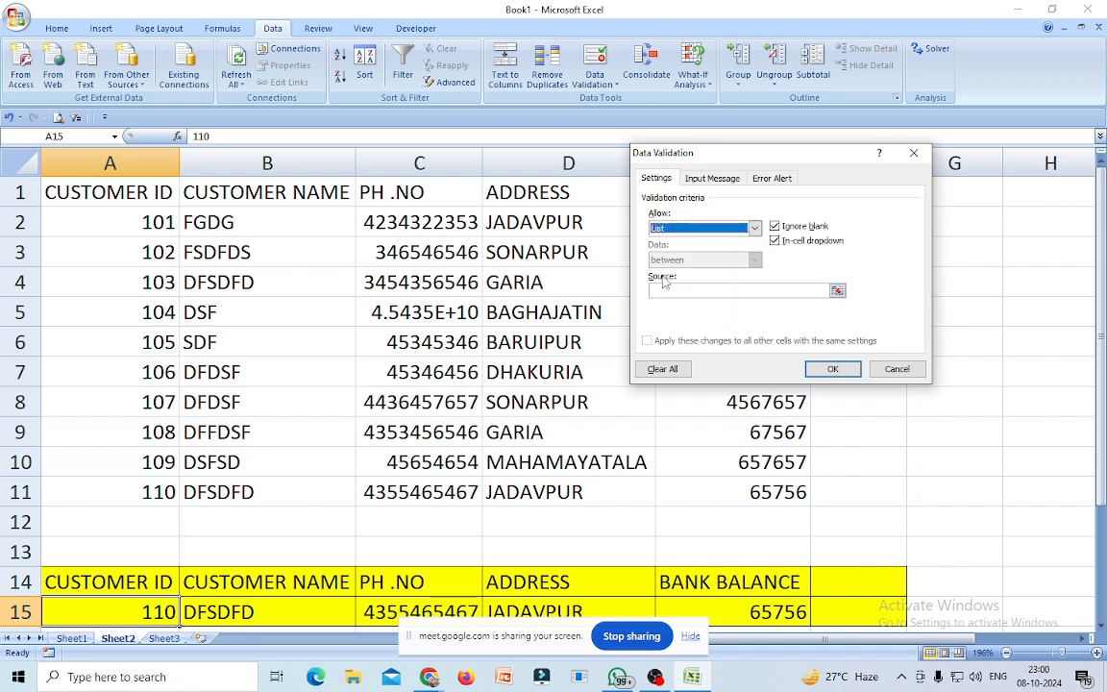
pyautogui.click(670, 290)
pyautogui.moveTo(156, 217); pyautogui.dragTo(155, 488)
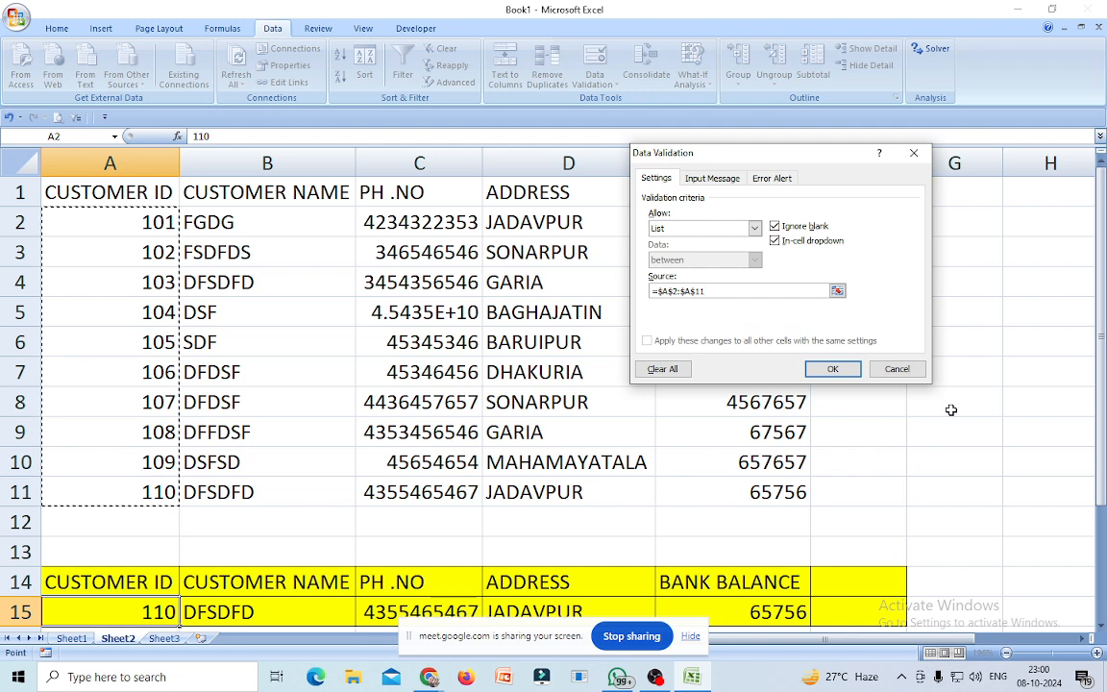
pyautogui.click(835, 369)
pyautogui.scroll(-2, 342, 525)
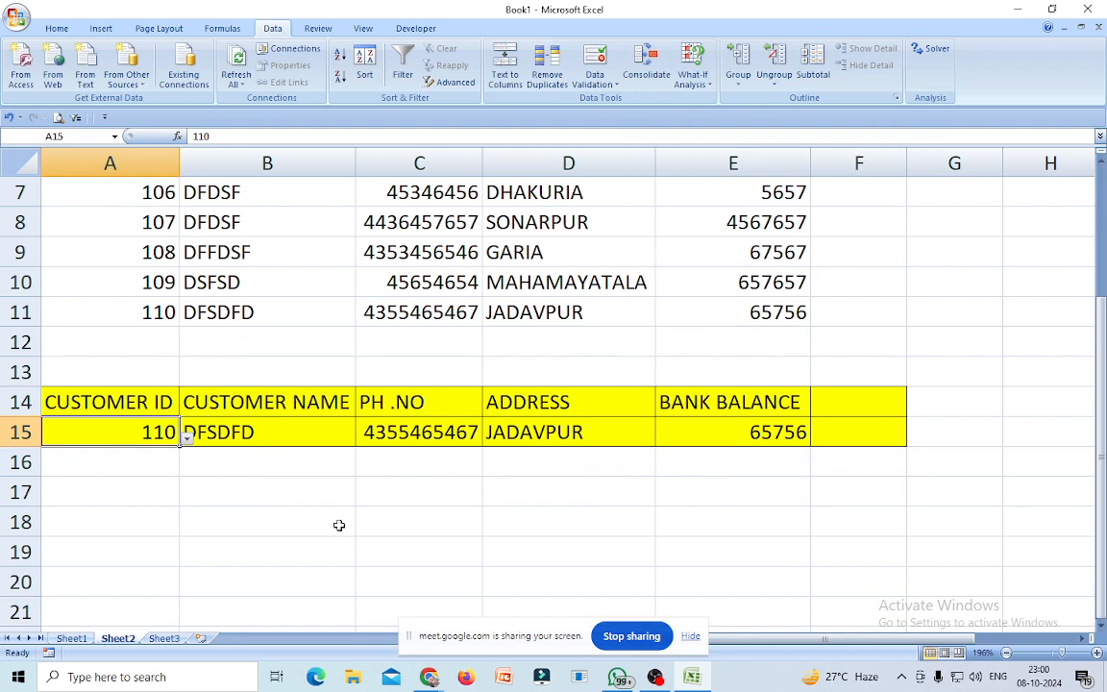
# Pick IDs 105, 107, 105, then 109 from A15's dropdown, ending on DSFSD and MAHAMAYATALA.
pyautogui.click(187, 436)
pyautogui.click(45, 497)
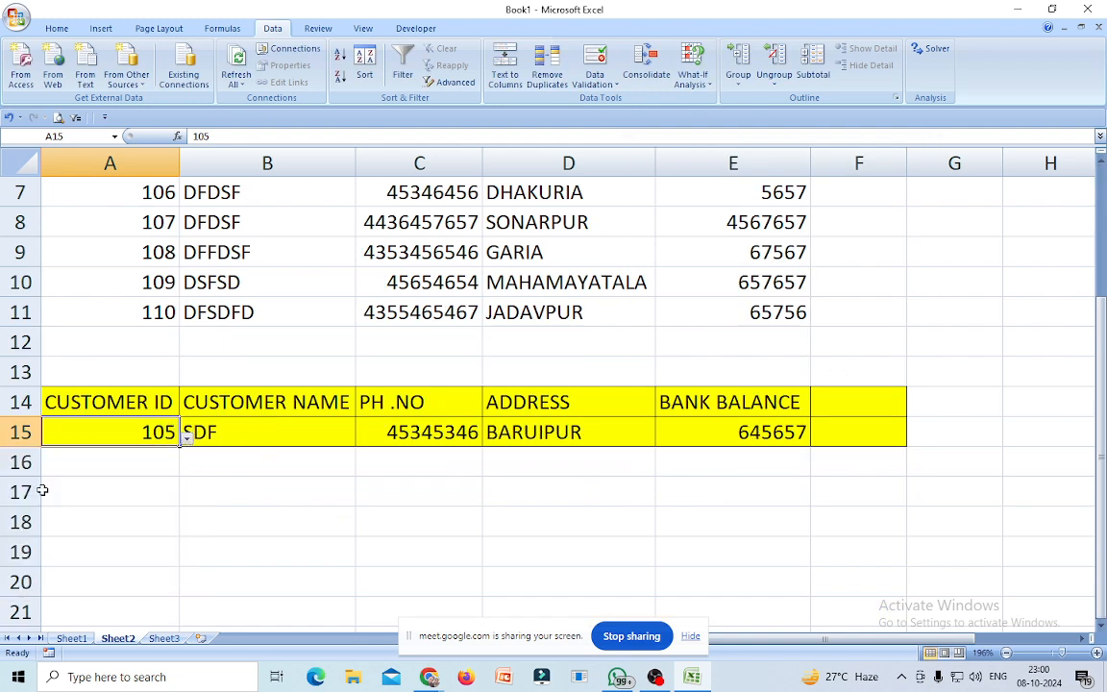
pyautogui.click(188, 438)
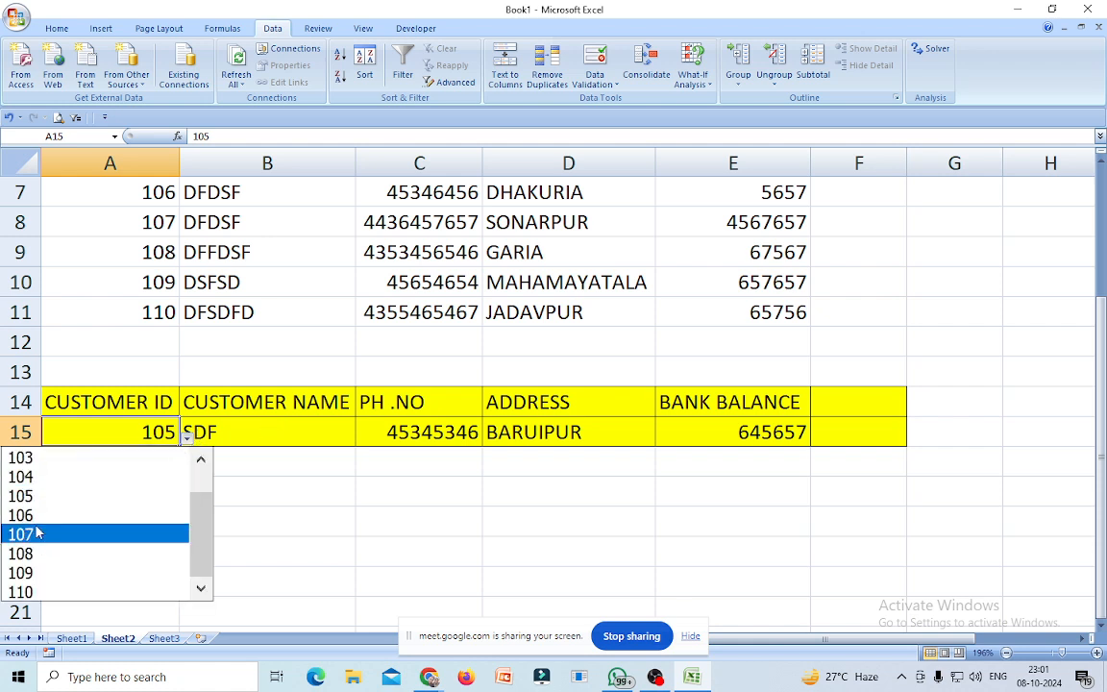
pyautogui.click(40, 535)
pyautogui.click(187, 437)
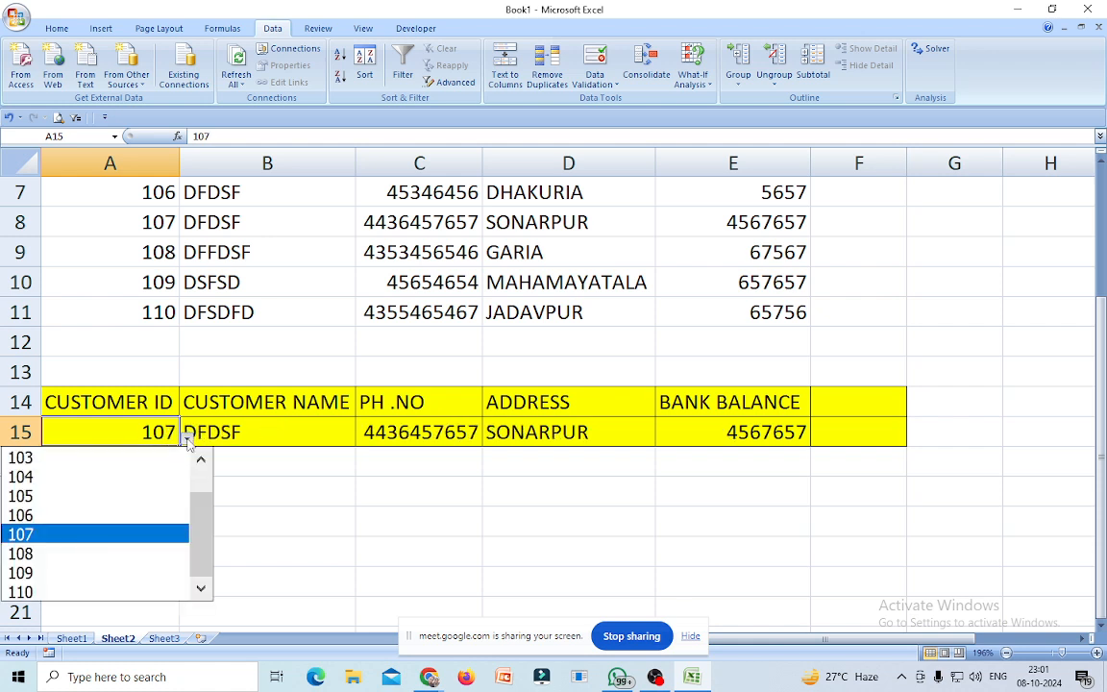
pyautogui.click(35, 495)
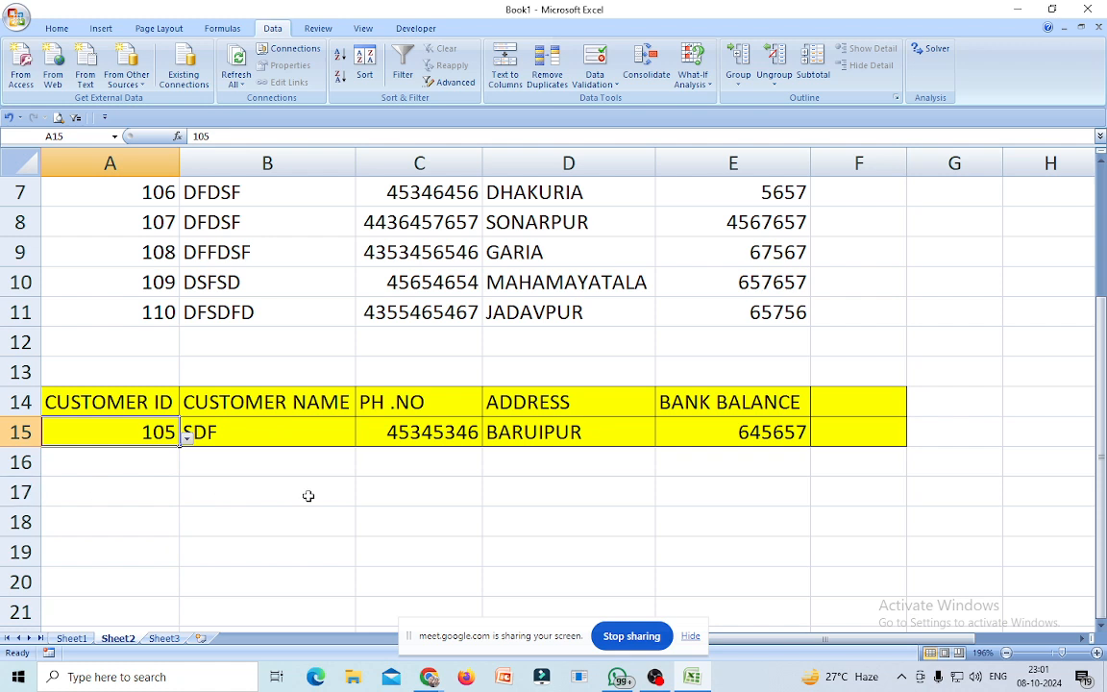
pyautogui.click(188, 437)
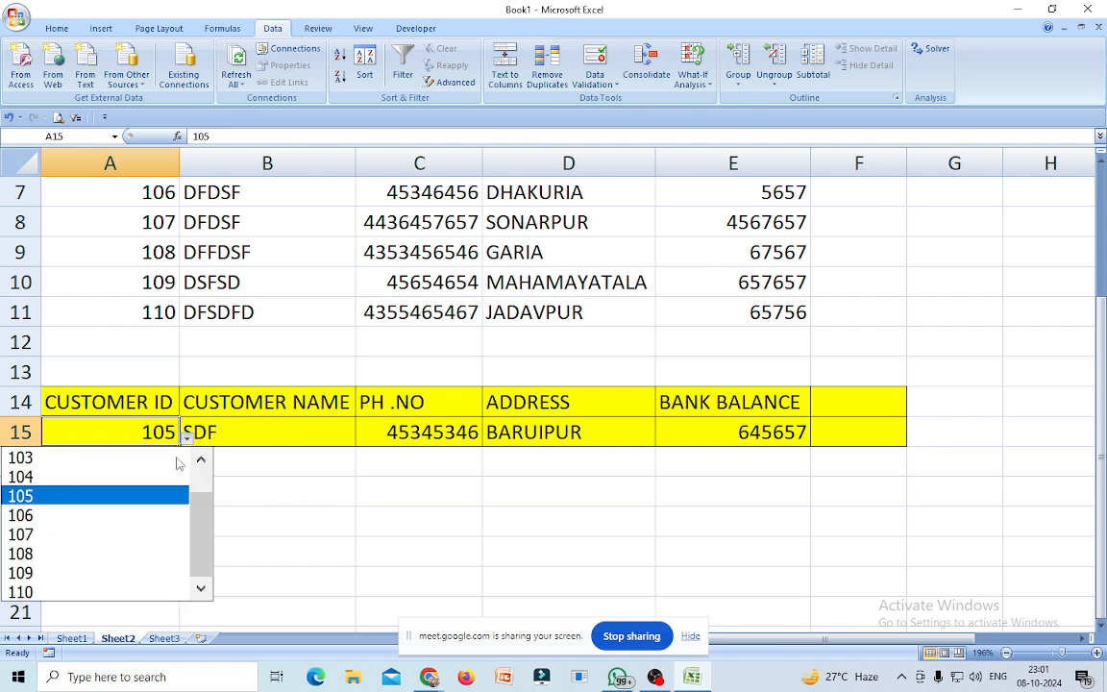
pyautogui.click(61, 569)
pyautogui.click(357, 534)
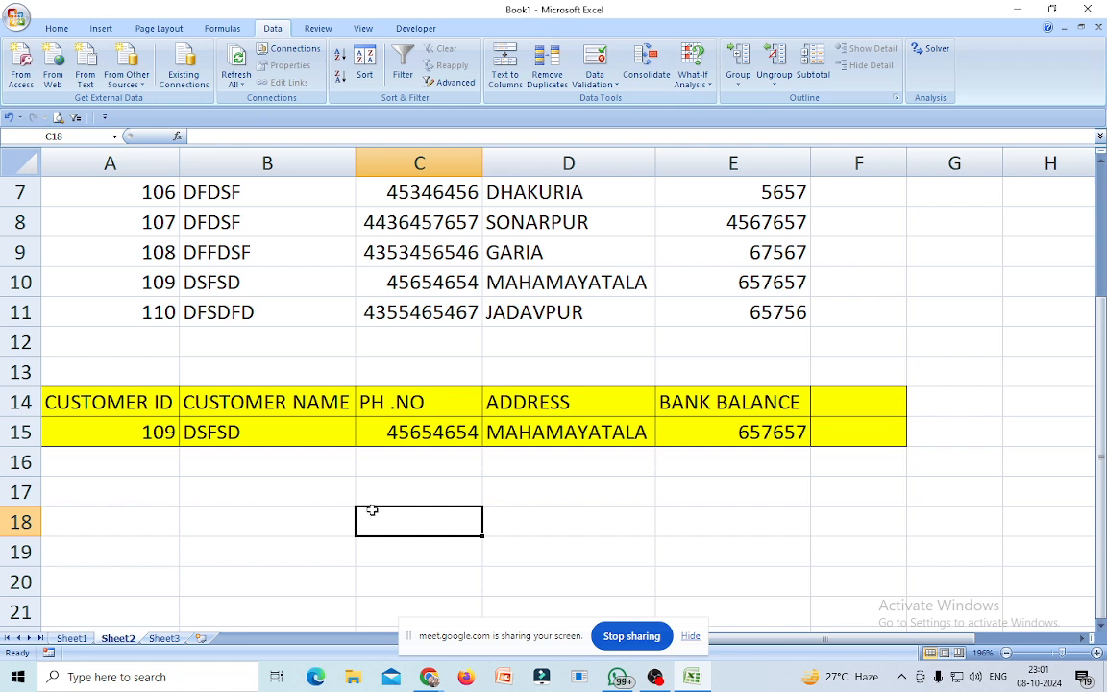
# Leave the Google Meet call in Chrome and bring OBS Studio to the front.
pyautogui.scroll(2, 423, 509)
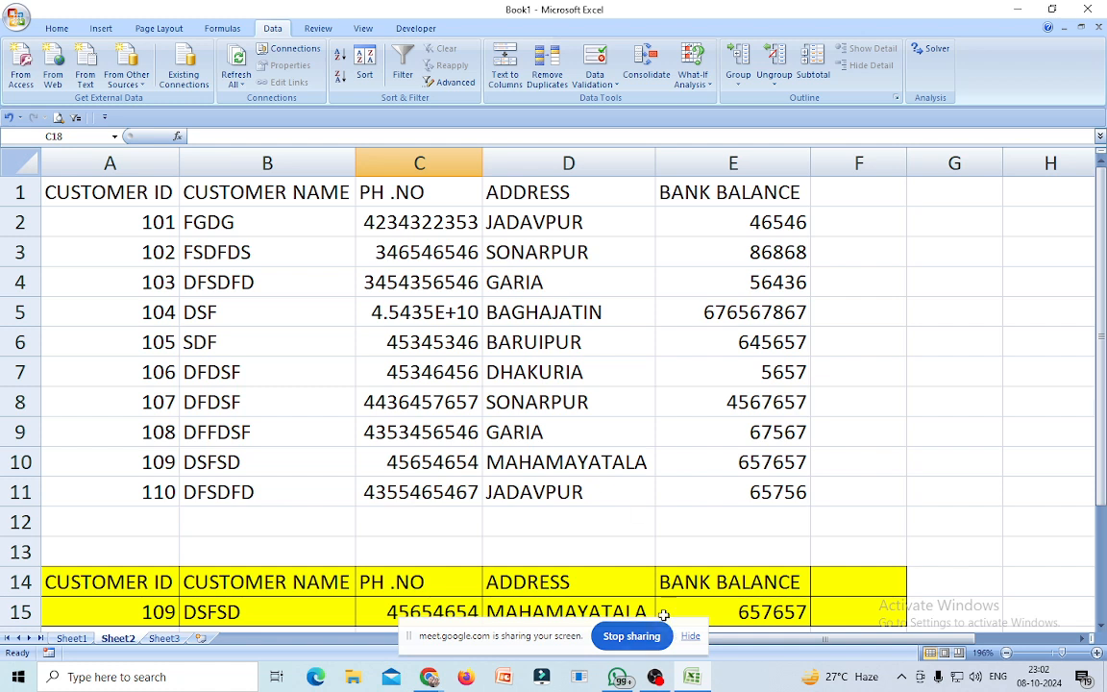
pyautogui.click(431, 679)
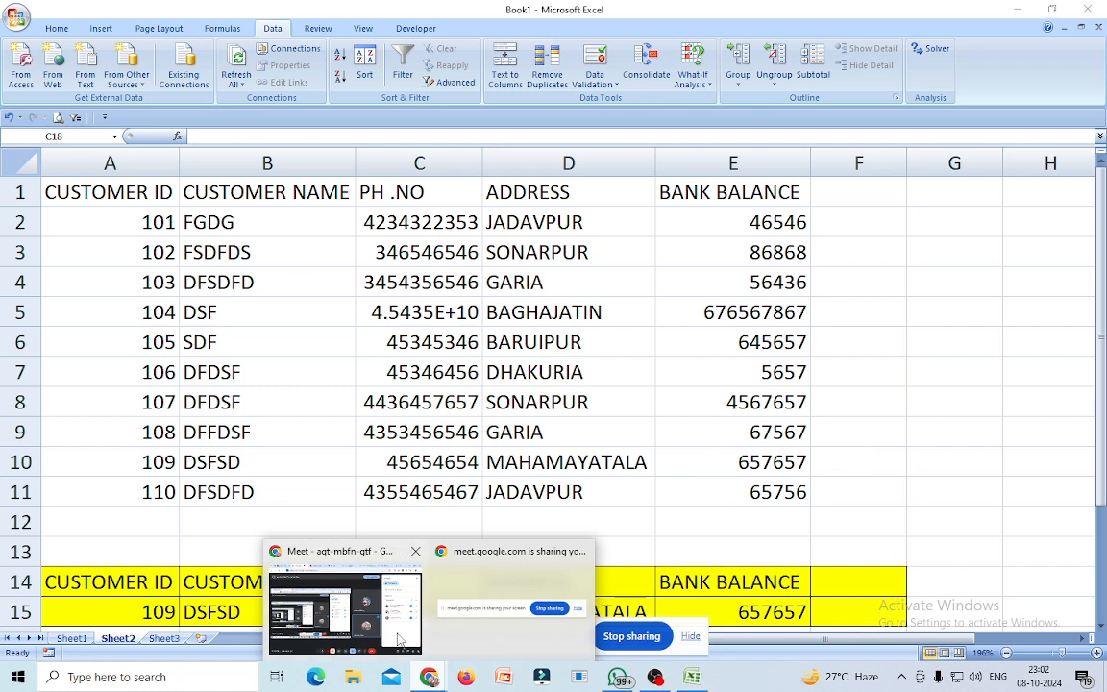
pyautogui.click(392, 632)
pyautogui.click(746, 638)
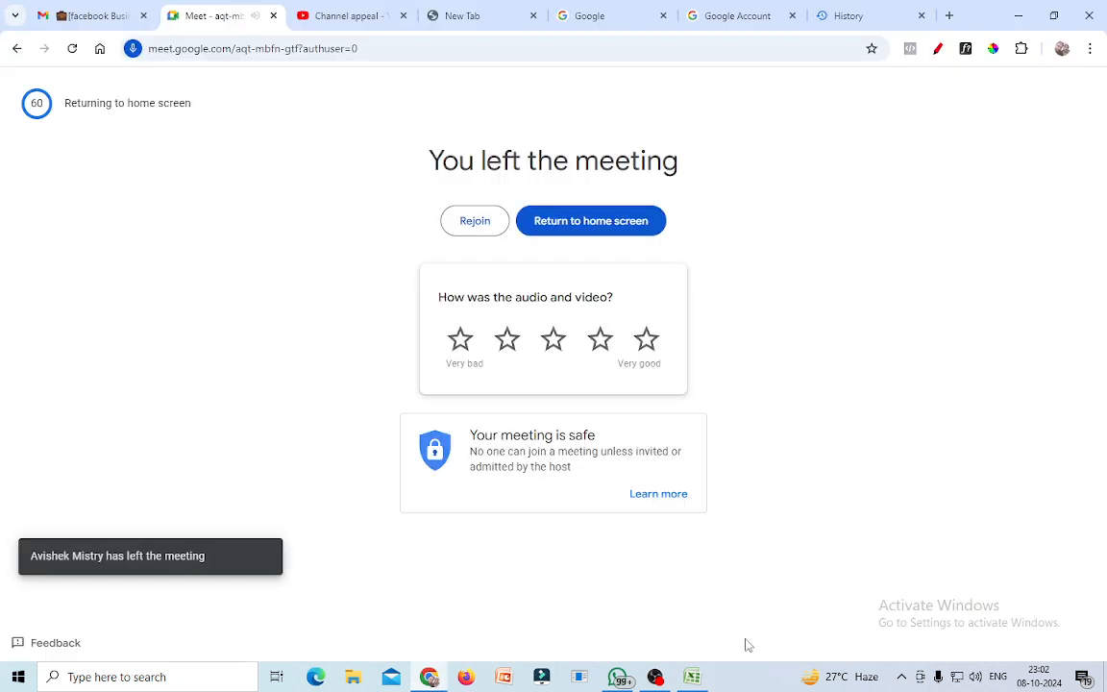
pyautogui.click(654, 677)
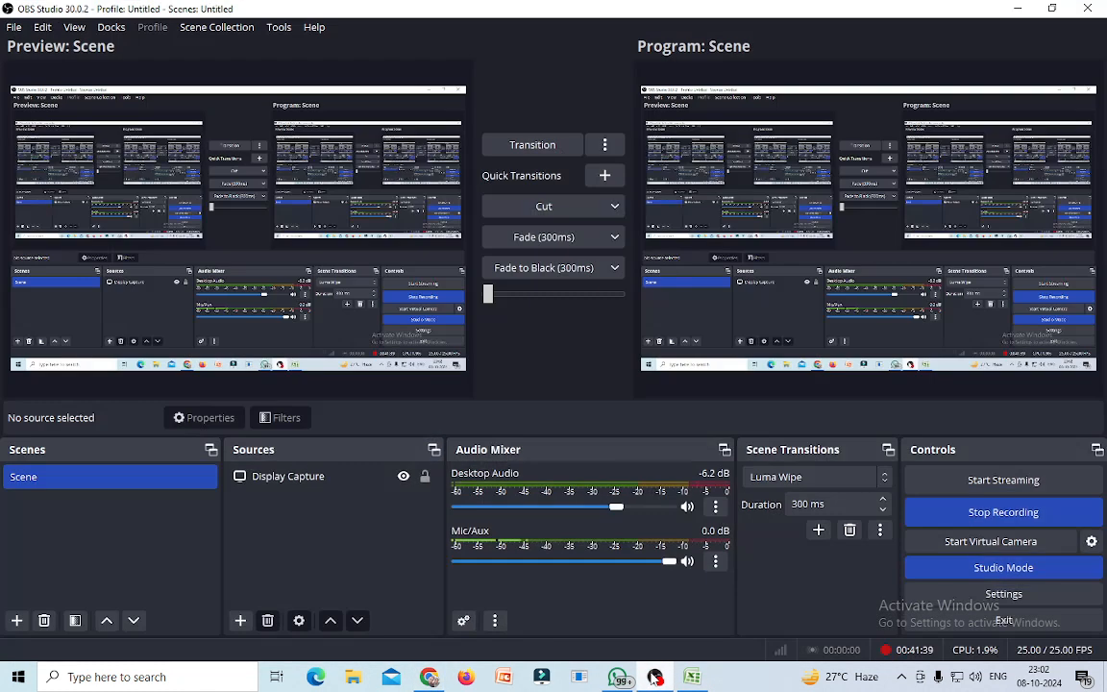